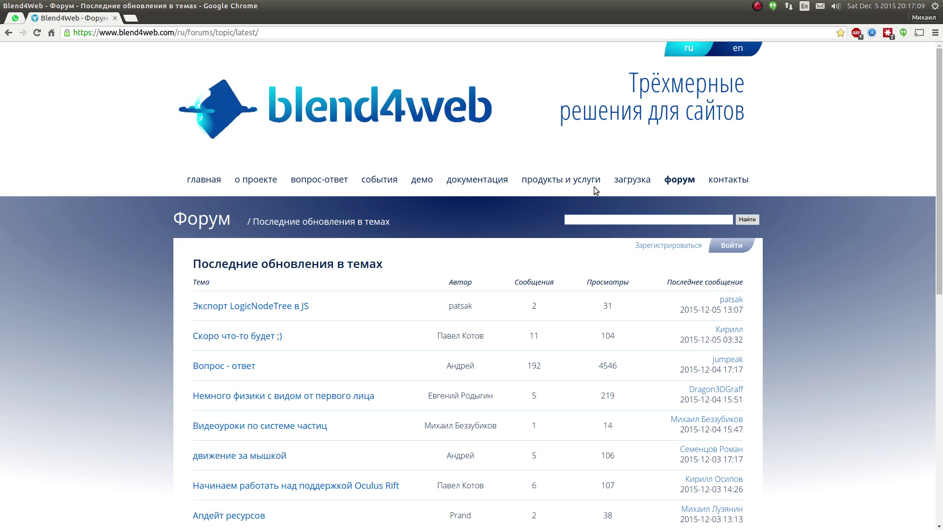
# Step: Open the Blend4Web downloads page and review the add-on download and the version compatibility table
pyautogui.click(638, 179)
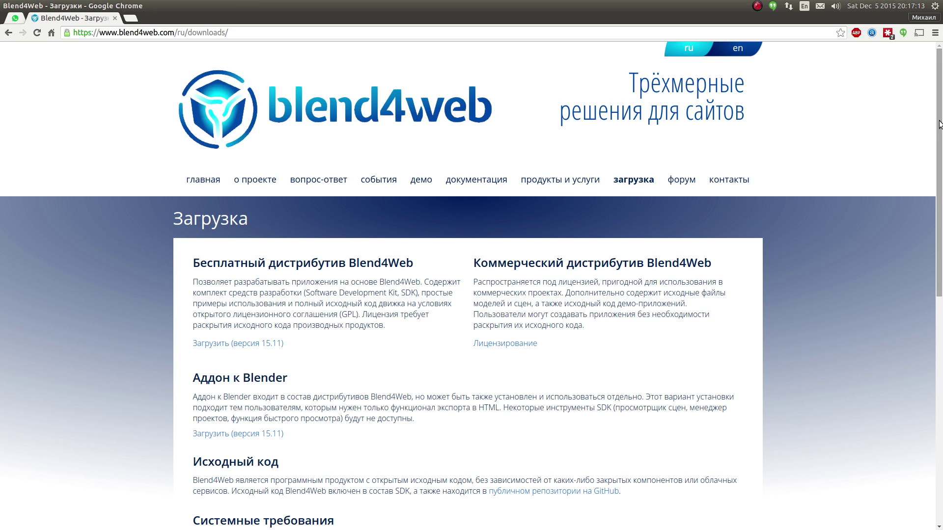
pyautogui.scroll(-3, 928, 191)
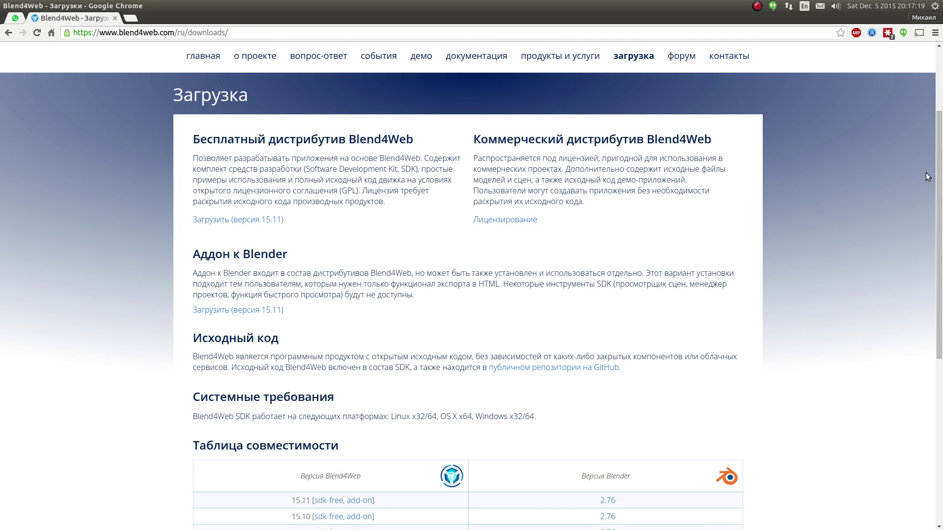
pyautogui.scroll(-5, 935, 196)
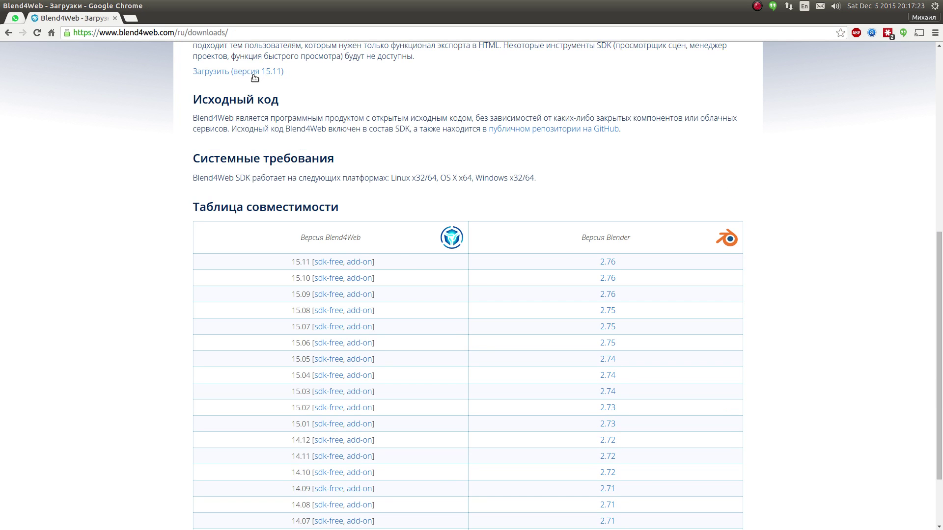
# Step: Leave the browser for Blender and delete the default cube from the scene
pyautogui.click(8, 6)
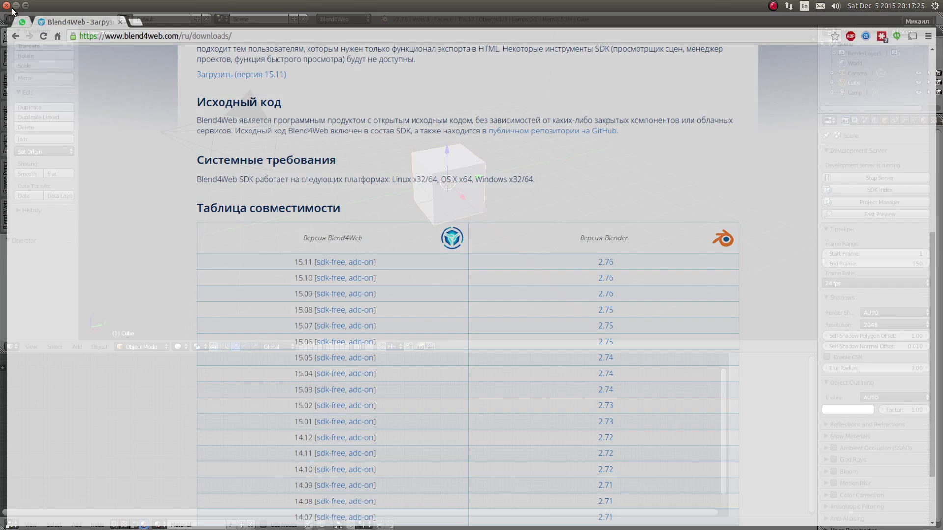
pyautogui.moveTo(438, 151)
pyautogui.mouseDown(button='middle')
pyautogui.moveTo(427, 148)
pyautogui.moveTo(433, 152)
pyautogui.mouseUp(button='middle')
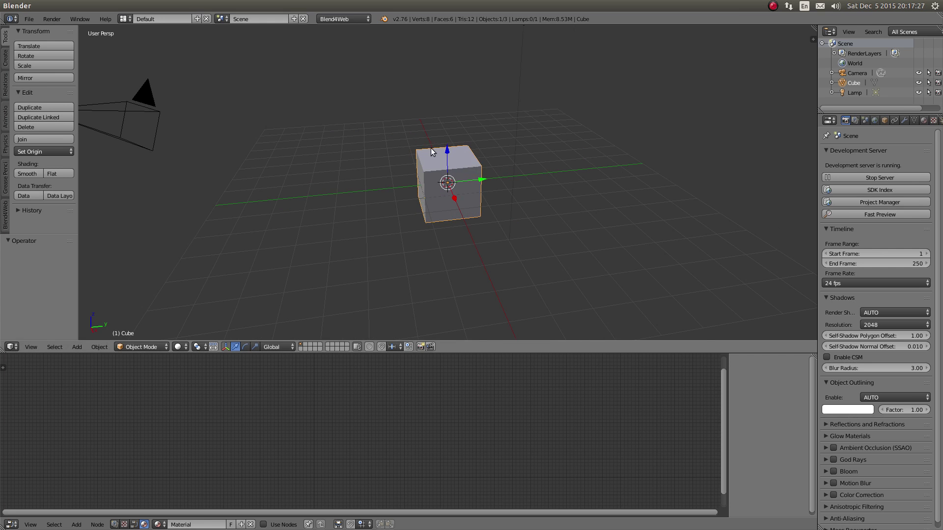
pyautogui.press('x')
pyautogui.click(463, 168)
# Step: Show the properties sidebar in the 3D view
pyautogui.hotkey('shift', 'a')
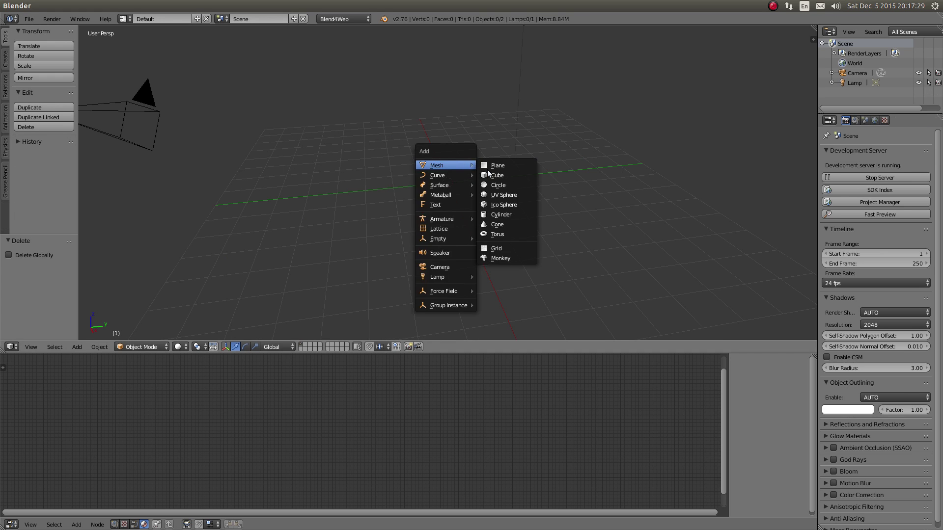
pyautogui.press('n')
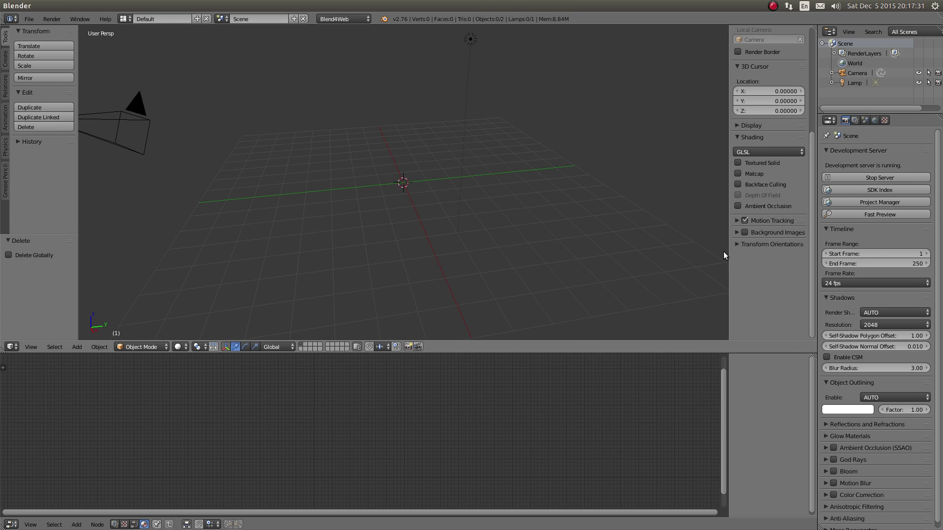
pyautogui.scroll(1, 756, 254)
pyautogui.scroll(5, 755, 205)
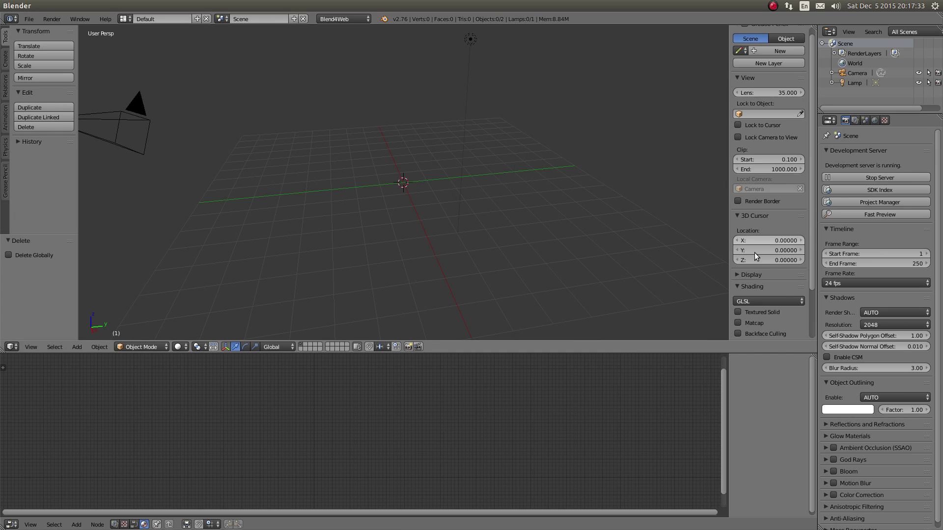
# Step: Open the add-on section of the user preferences and search for "scree"
pyautogui.click(30, 19)
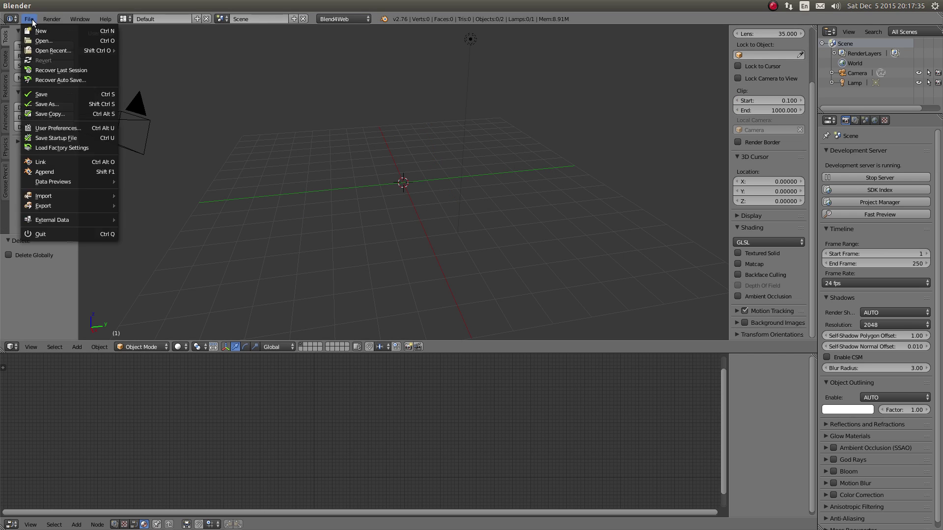
pyautogui.moveTo(78, 19)
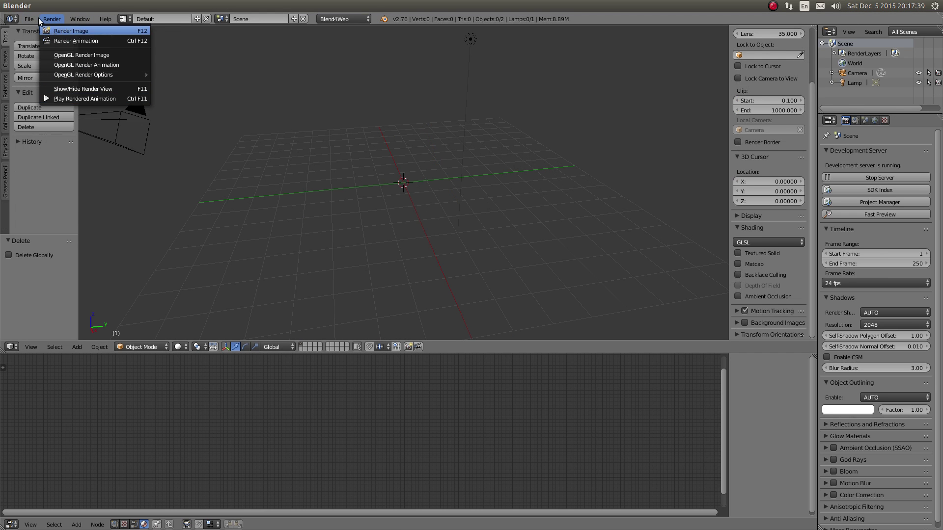
pyautogui.click(43, 128)
pyautogui.click(193, 35)
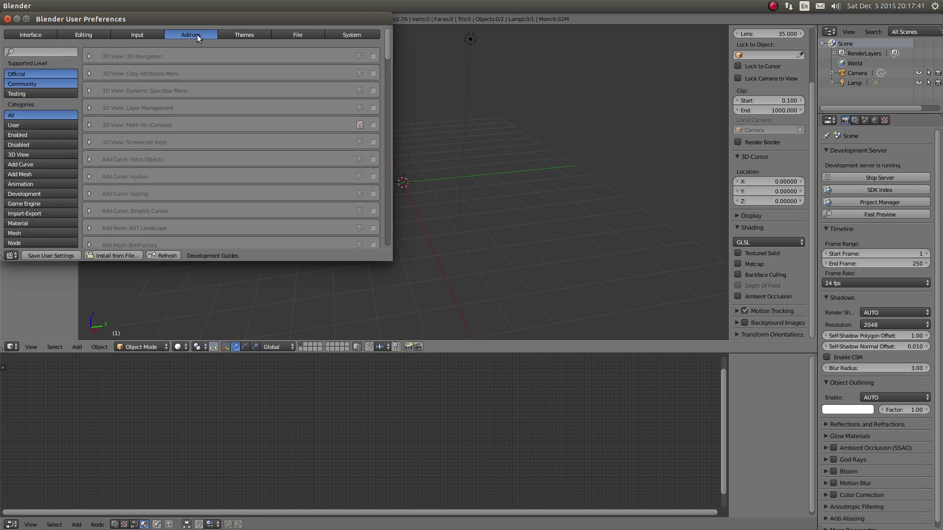
pyautogui.click(64, 52)
pyautogui.write('sx')
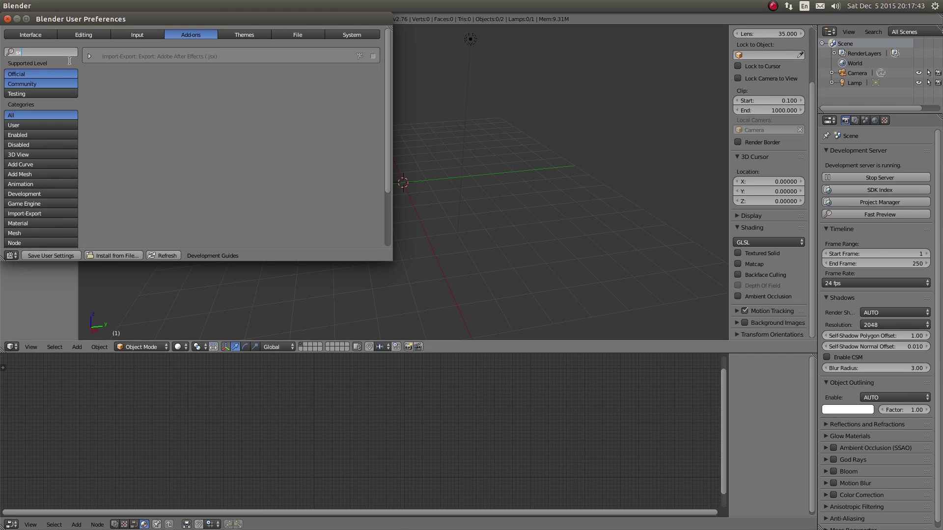
pyautogui.press('BackSpace')
pyautogui.write('cree')
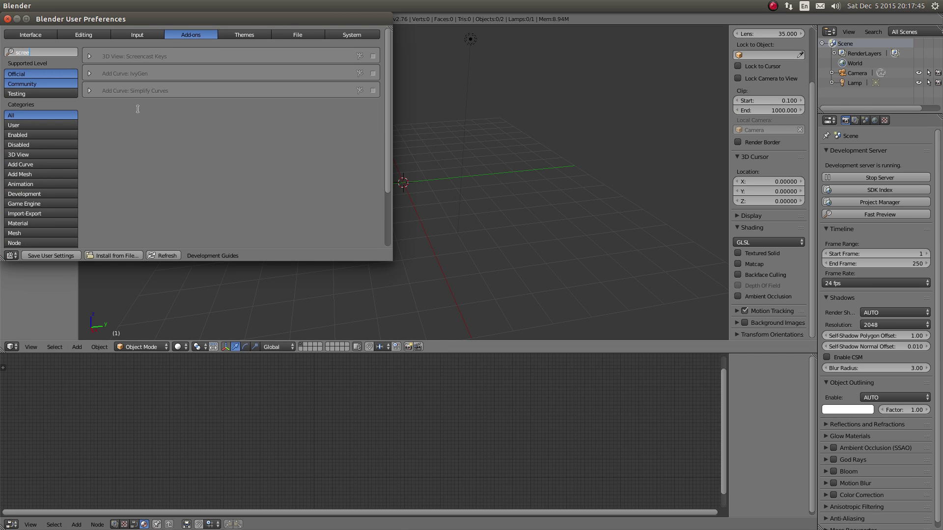
pyautogui.press('Return')
# Step: Enable the 3D View: Screencast Keys add-on, save the user settings and close the preferences
pyautogui.click(373, 56)
pyautogui.click(55, 256)
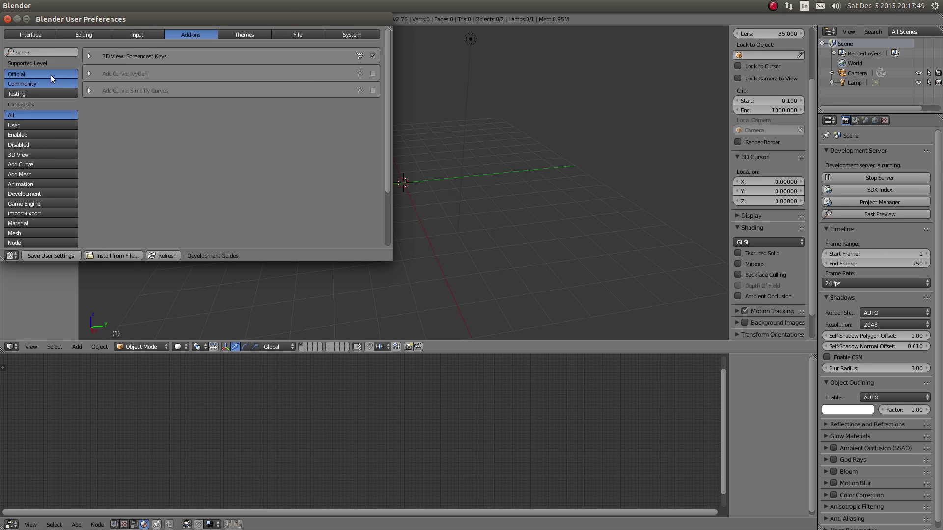
pyautogui.click(7, 18)
# Step: Start the Screencast Keys display in the 3D view
pyautogui.scroll(-2, 755, 297)
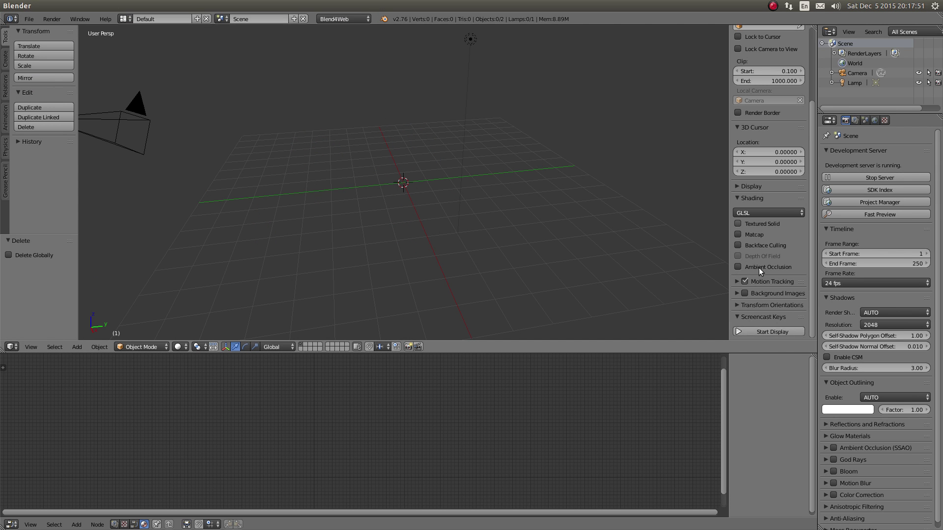
pyautogui.click(756, 331)
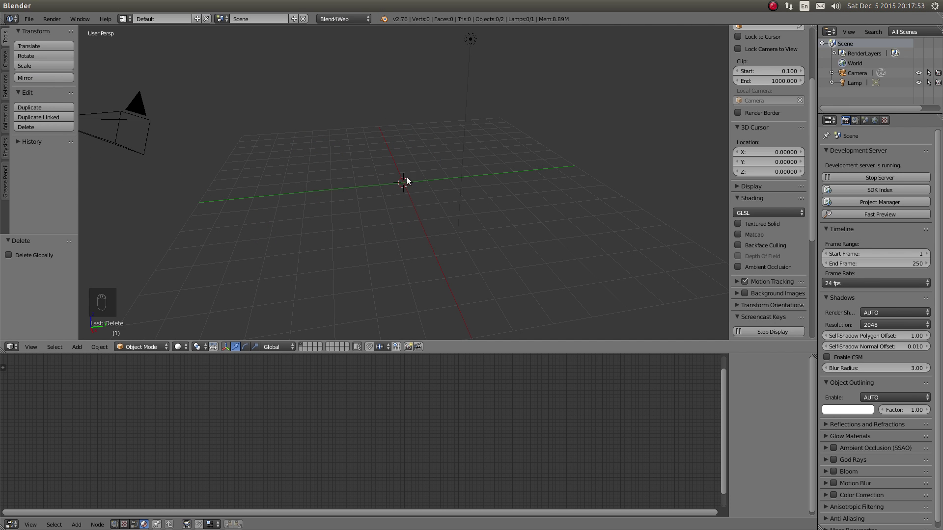
pyautogui.moveTo(407, 180); pyautogui.dragTo(402, 169, button='middle')
pyautogui.hotkey('shift', 'a')
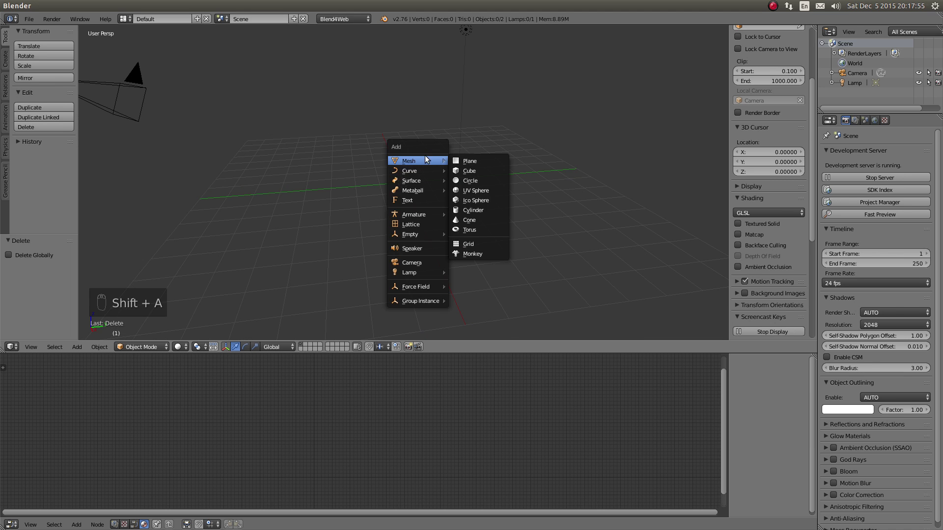
# Step: Save the scene as carpaint.blend in the Desktop folder
pyautogui.hotkey('ctrl', 's')
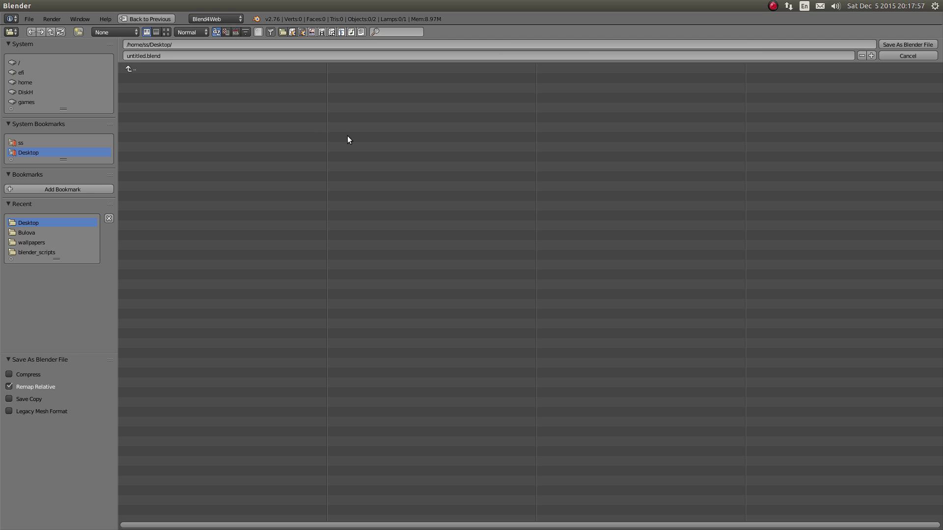
pyautogui.click(140, 56)
pyautogui.click(142, 56)
pyautogui.press('BackSpace')
pyautogui.press('BackSpace')
pyautogui.press('BackSpace')
pyautogui.press('BackSpace')
pyautogui.press('BackSpace')
pyautogui.press('BackSpace')
pyautogui.press('BackSpace')
pyautogui.write('carpaint')
pyautogui.press('Return')
pyautogui.press('Return')
# Step: Add a Monkey mesh at the scene origin and save over carpaint.blend
pyautogui.hotkey('shift', 'a')
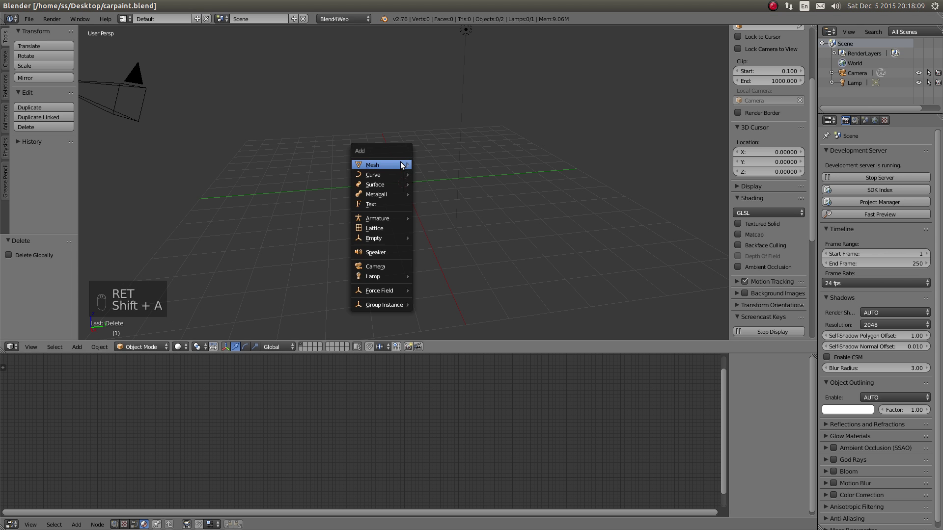
pyautogui.moveTo(385, 168)
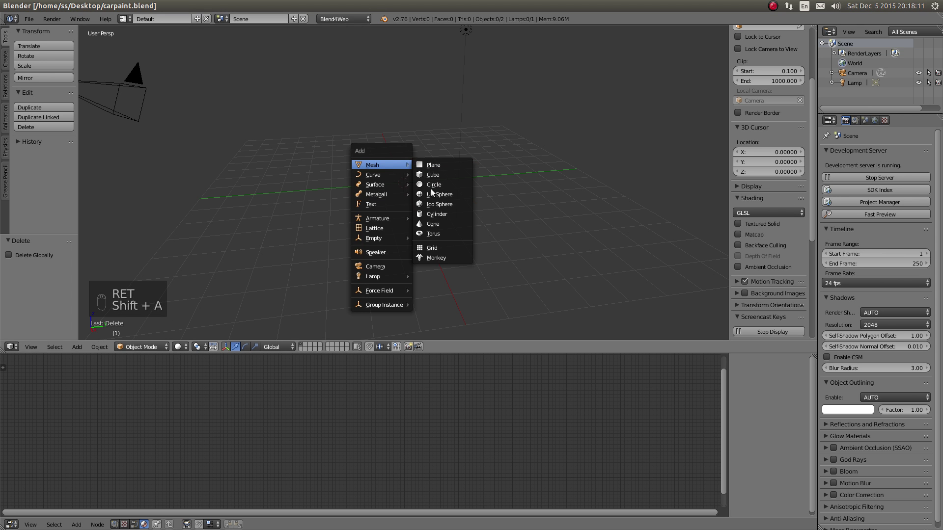
pyautogui.click(432, 259)
pyautogui.scroll(4, 424, 232)
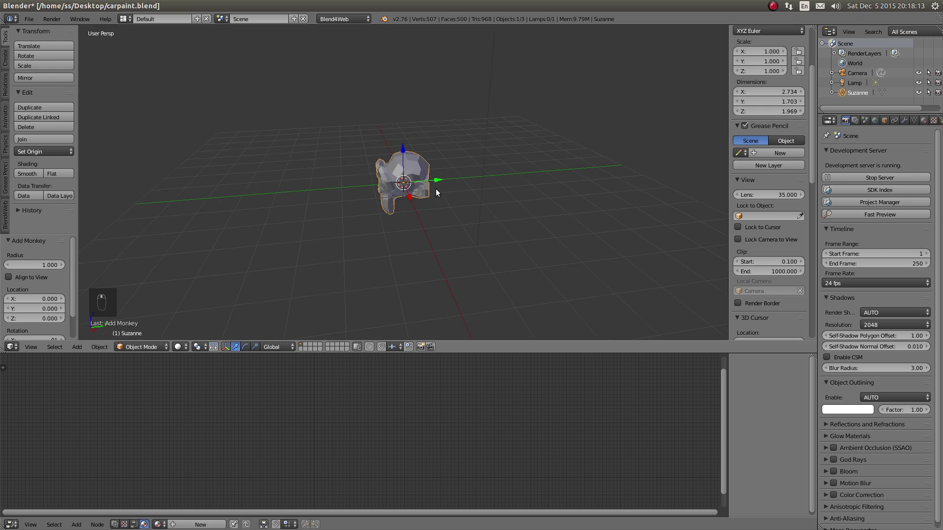
pyautogui.moveTo(412, 181); pyautogui.dragTo(438, 171, button='middle')
pyautogui.hotkey('ctrl', 's')
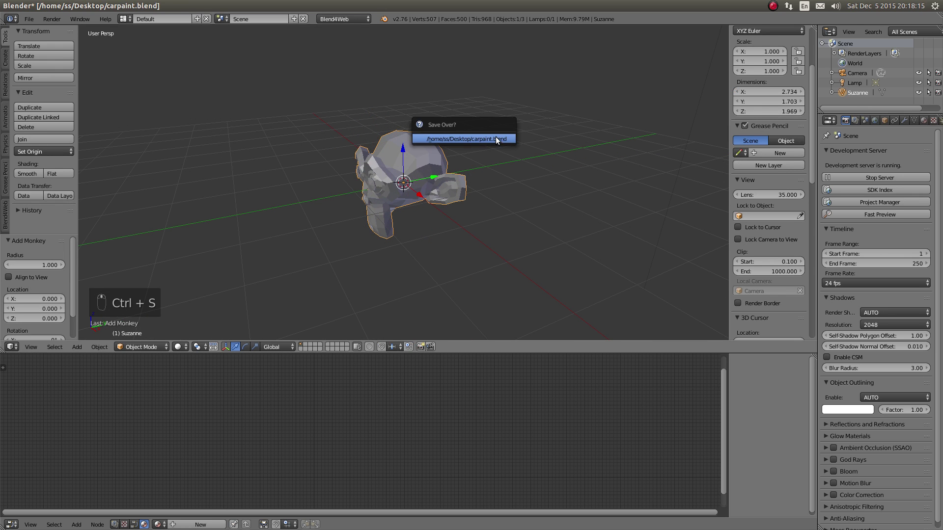
pyautogui.click(495, 139)
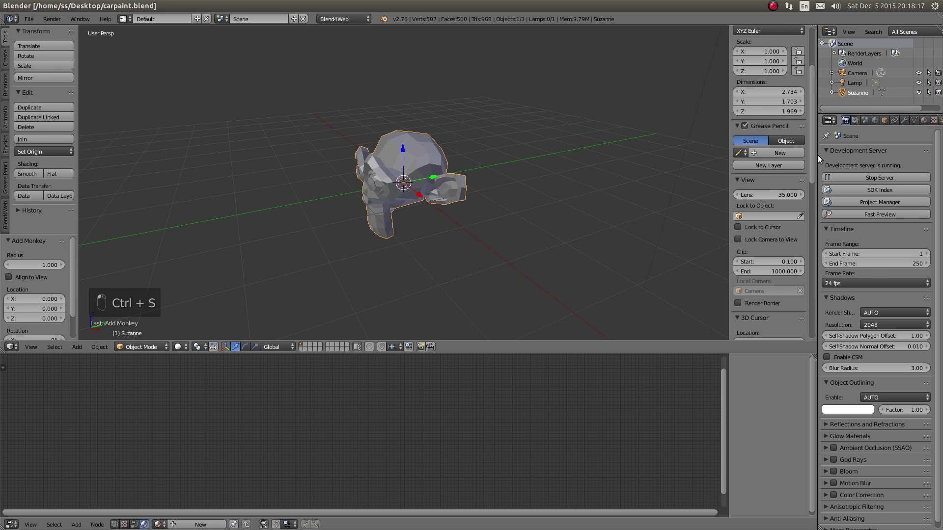
# Step: Add a Subdivision Surface modifier with 2 view subdivisions to the monkey and give it smooth shading
pyautogui.moveTo(819, 155); pyautogui.dragTo(775, 155)
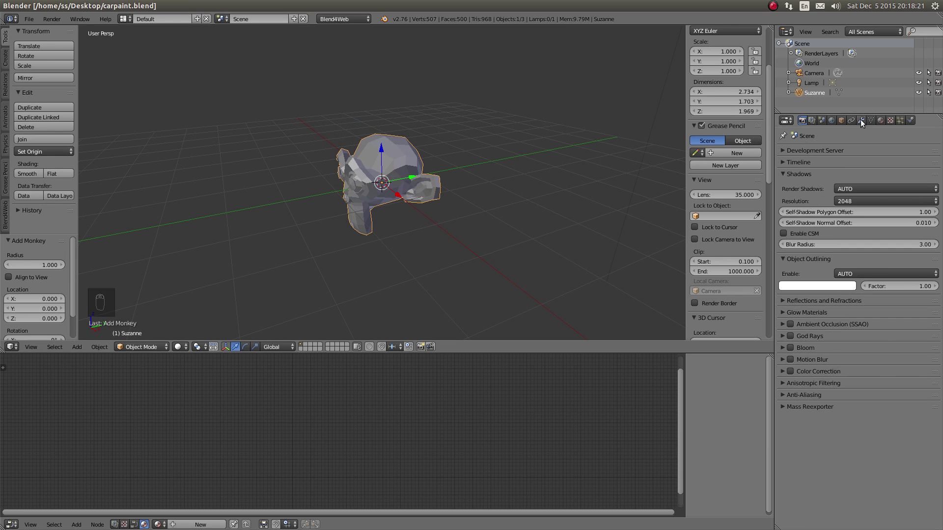
pyautogui.click(860, 120)
pyautogui.click(835, 153)
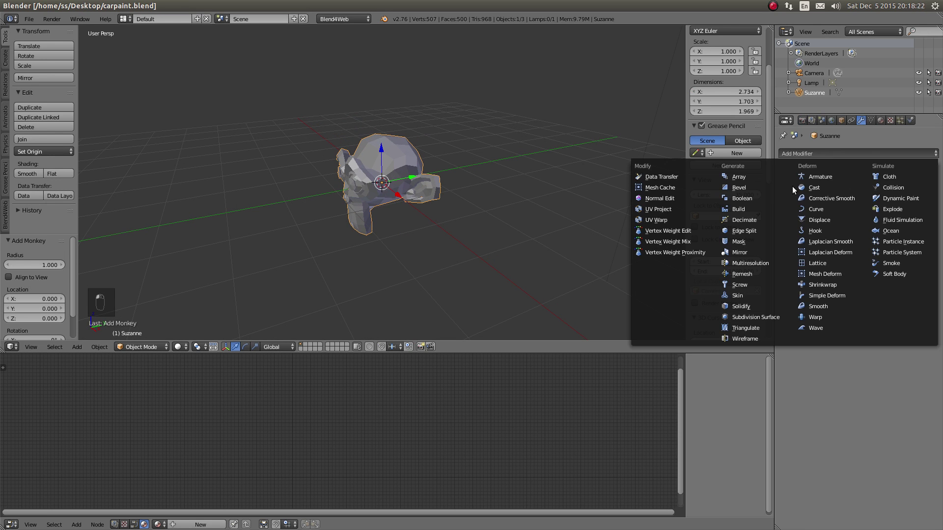
pyautogui.click(741, 316)
pyautogui.click(845, 221)
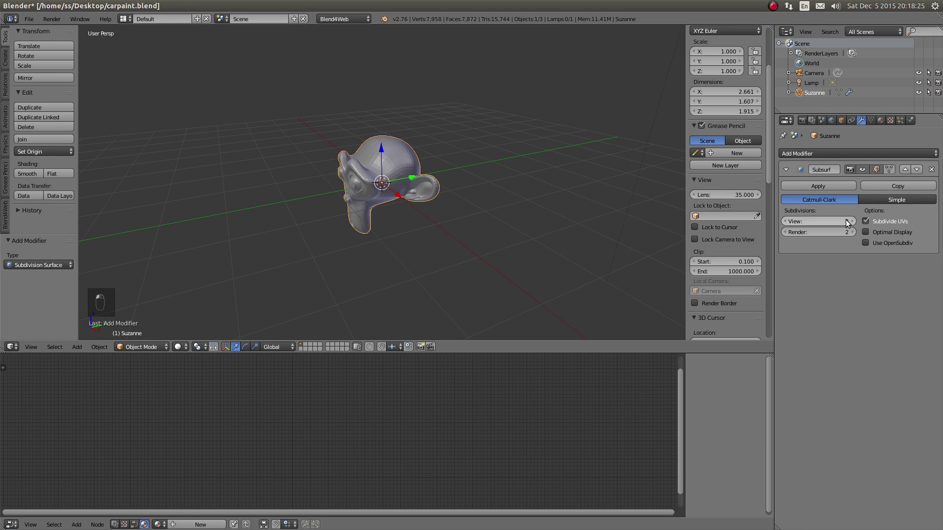
pyautogui.click(31, 175)
pyautogui.scroll(3, 414, 201)
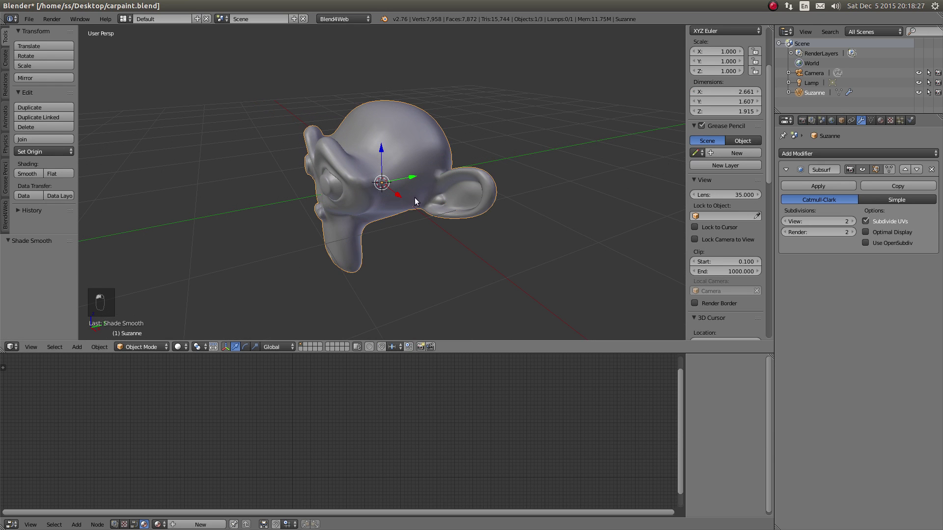
# Step: Enable Apply Modifiers in the monkey's export options and save the file
pyautogui.click(841, 120)
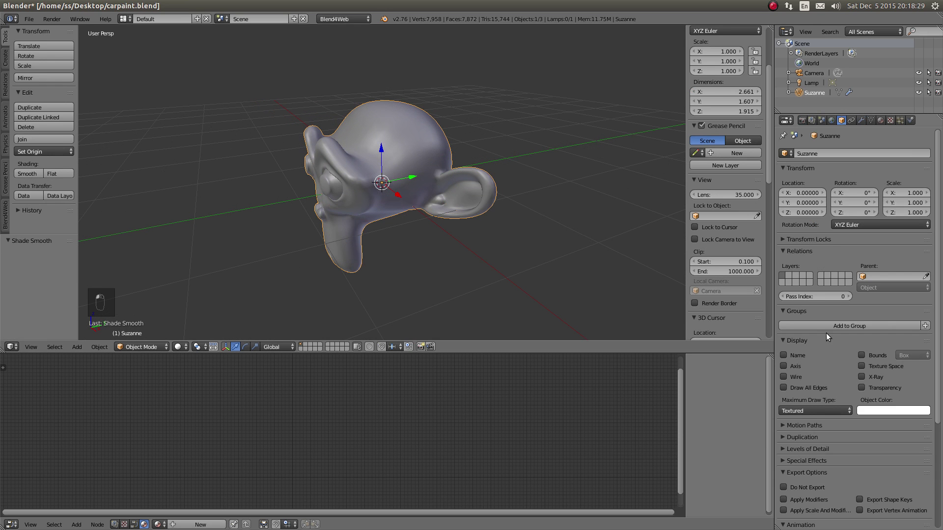
pyautogui.scroll(-6, 829, 425)
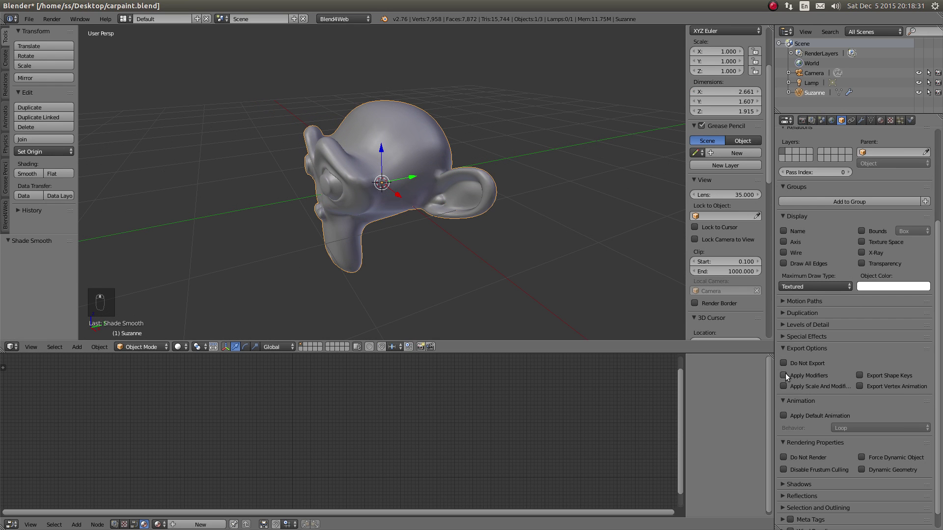
pyautogui.click(784, 375)
pyautogui.scroll(5, 717, 147)
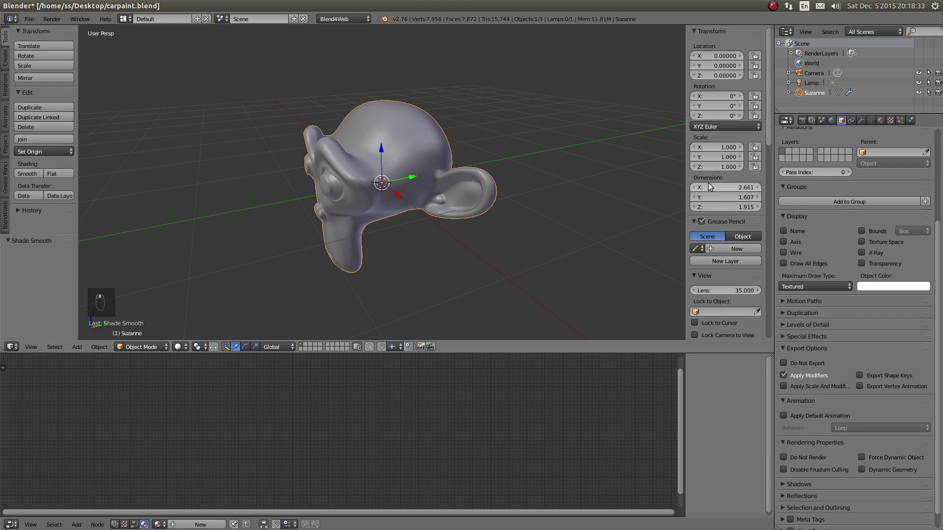
pyautogui.moveTo(336, 158); pyautogui.dragTo(420, 178, button='middle')
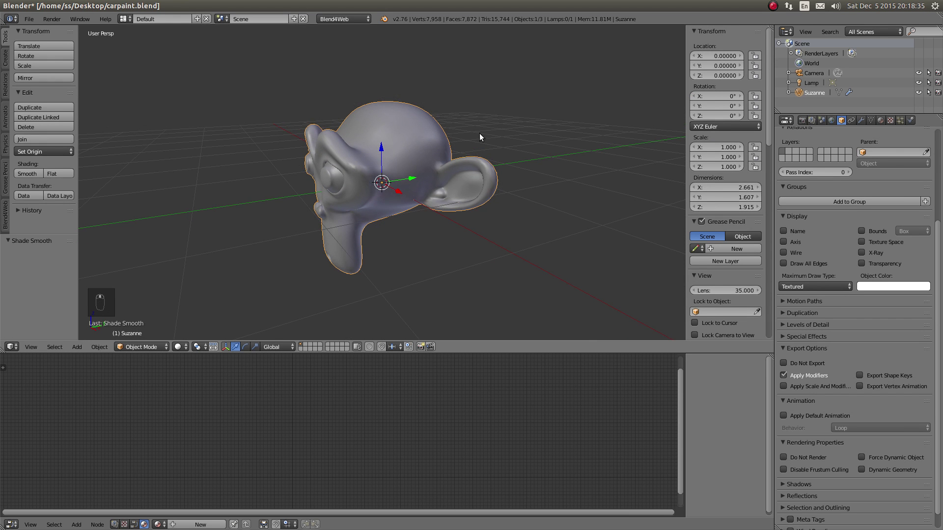
pyautogui.hotkey('ctrl', 's')
pyautogui.moveTo(478, 132); pyautogui.dragTo(440, 170, button='middle')
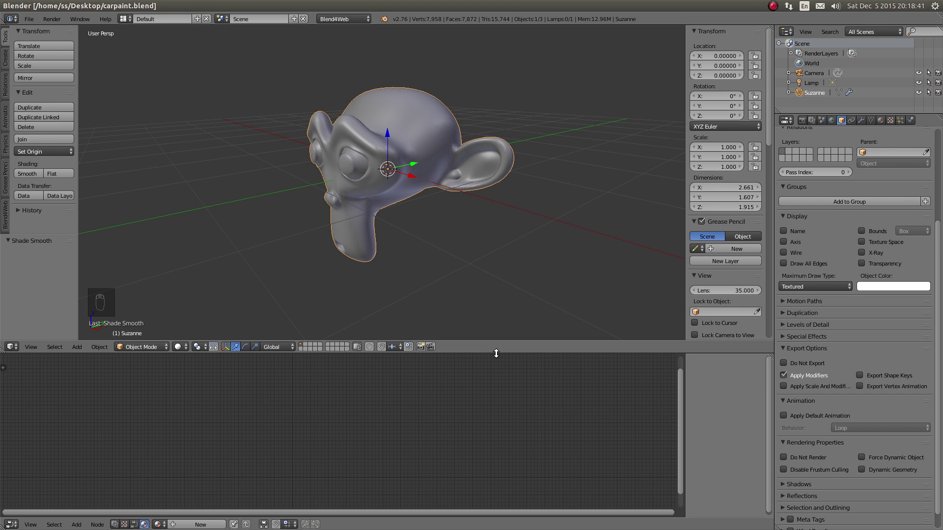
# Step: Enlarge the node editor area below the 3D view and check the viewport's shading mode setting
pyautogui.moveTo(494, 353); pyautogui.dragTo(495, 231)
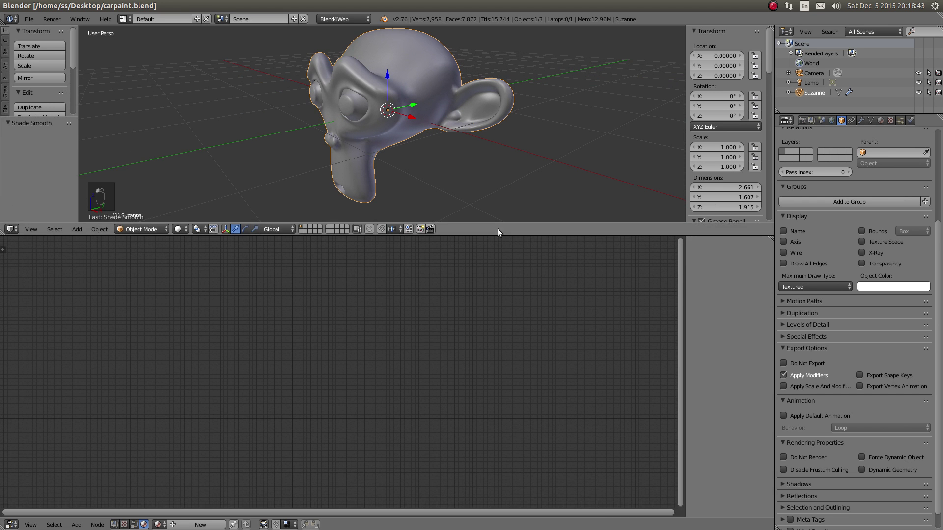
pyautogui.scroll(-10, 721, 167)
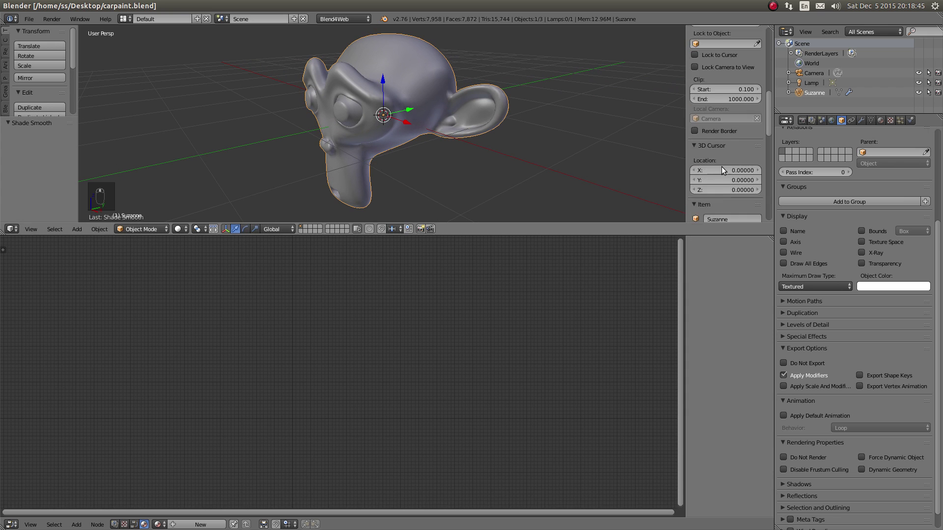
pyautogui.click(712, 117)
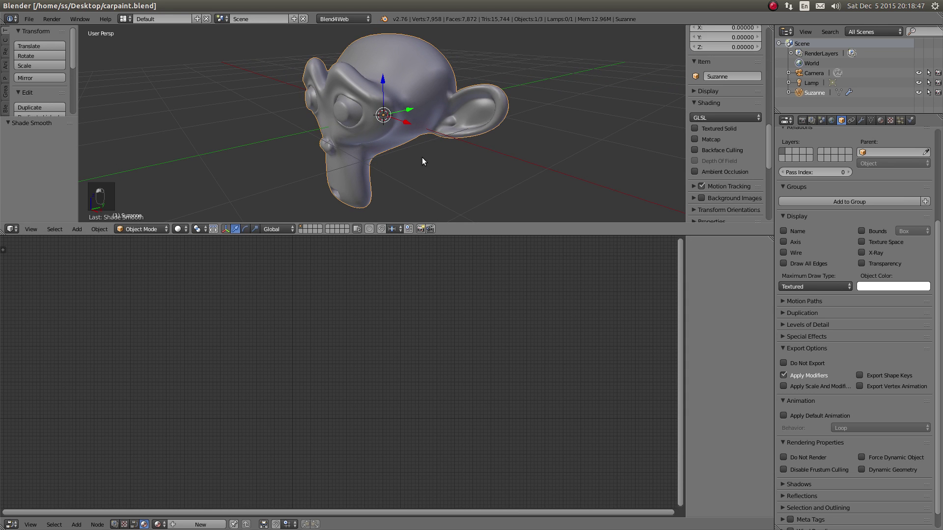
# Step: Switch the 3D viewport to textured shading and save the file
pyautogui.hotkey('alt', 'z')
pyautogui.moveTo(430, 126); pyautogui.dragTo(465, 123, button='middle')
pyautogui.hotkey('ctrl', 's')
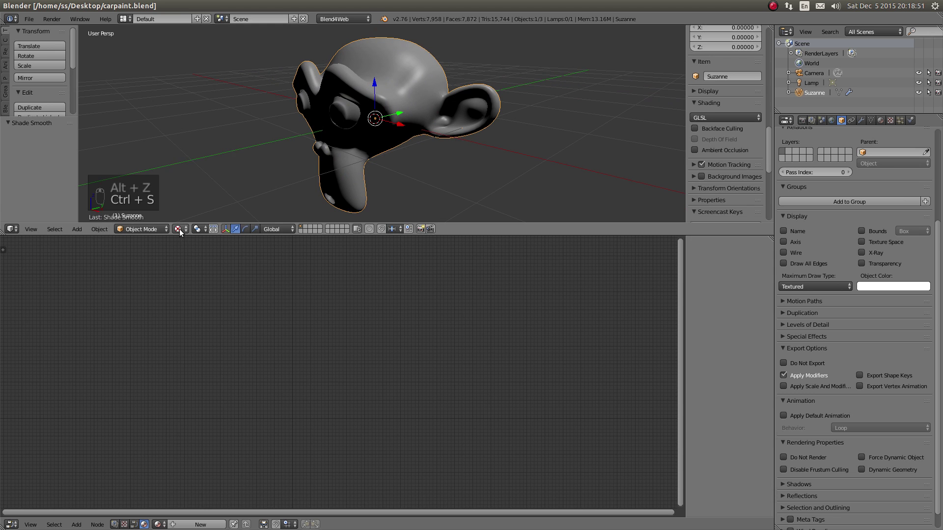
pyautogui.click(205, 231)
pyautogui.keyDown('shift'); pyautogui.moveTo(442, 144); pyautogui.dragTo(442, 139, button='middle'); pyautogui.keyUp('shift')
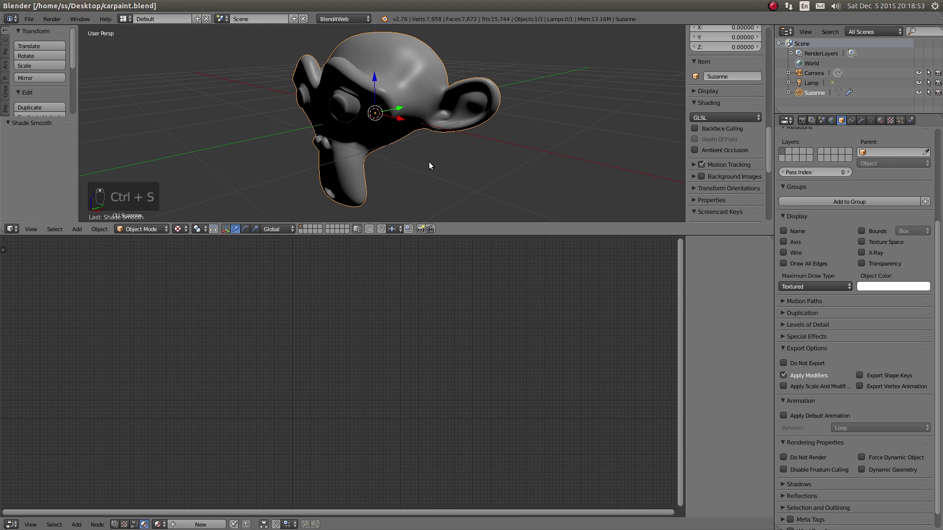
# Step: Save carpaint.blend and reopen it from the recent files
pyautogui.click(158, 524)
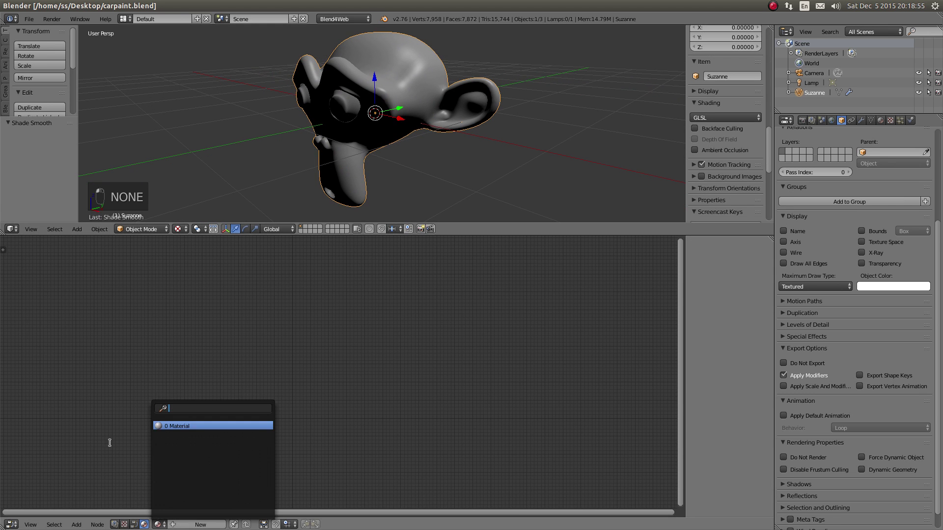
pyautogui.hotkey('ctrl', 's')
pyautogui.click(29, 19)
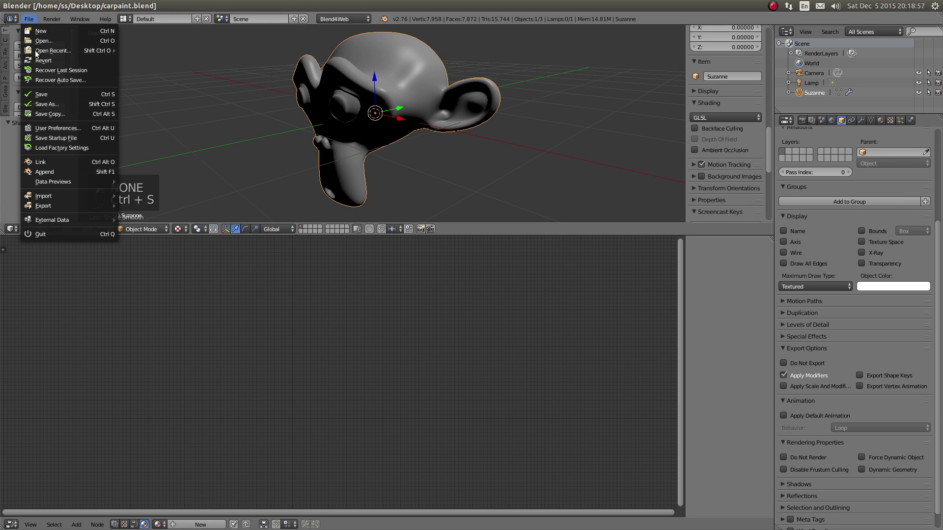
pyautogui.moveTo(40, 54)
pyautogui.click(152, 47)
pyautogui.click(206, 61)
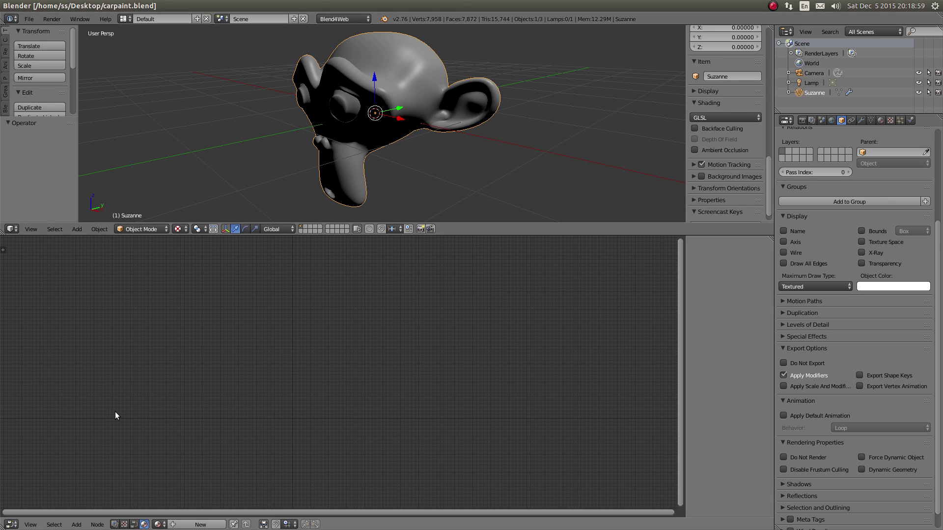
# Step: Create a new material named carpaint for the monkey and enable its nodes
pyautogui.click(158, 523)
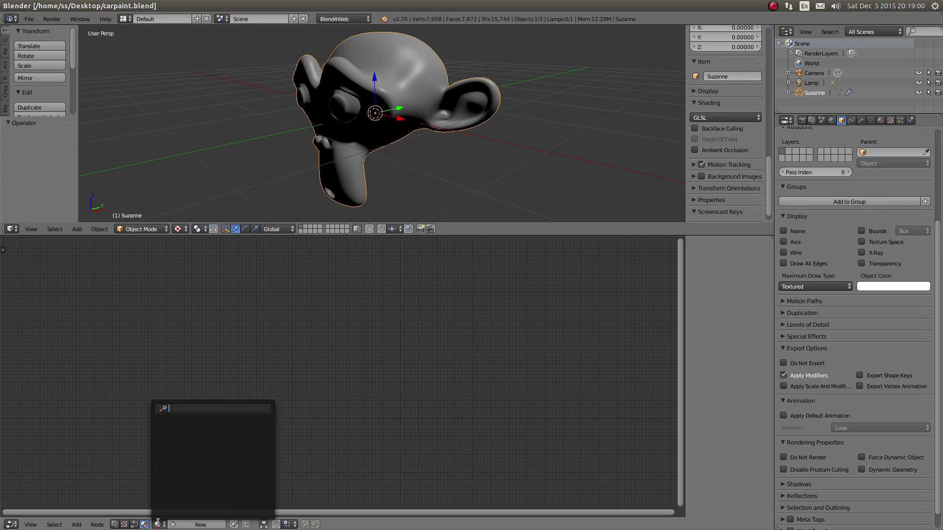
pyautogui.click(187, 524)
pyautogui.write('carpaint')
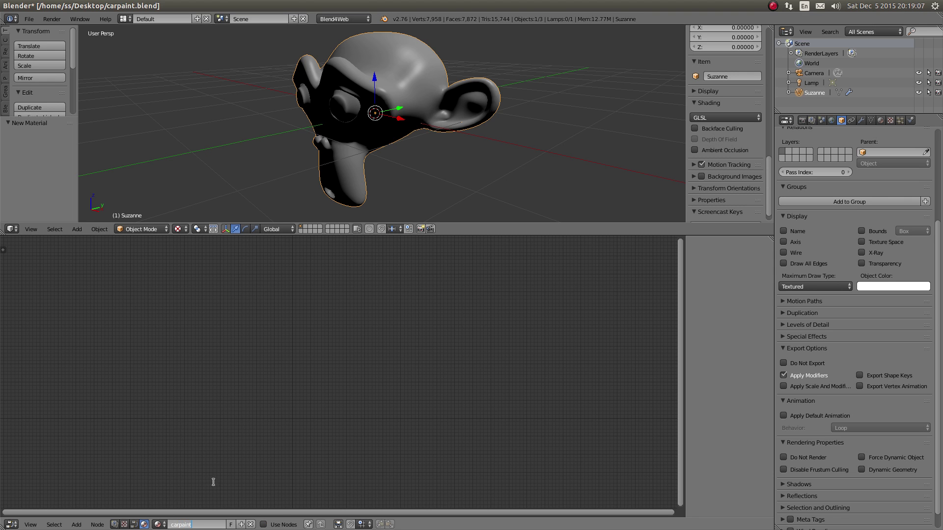
pyautogui.press('Return')
pyautogui.click(277, 525)
# Step: Replace the carpaint material's default Material node with an Extended Material node
pyautogui.click(309, 393)
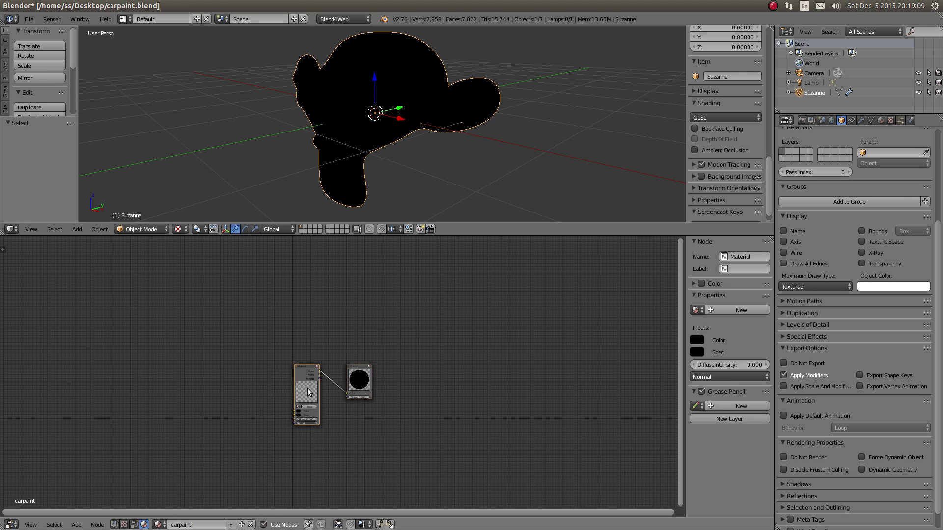
pyautogui.press('x')
pyautogui.hotkey('shift', 'a')
pyautogui.moveTo(308, 398)
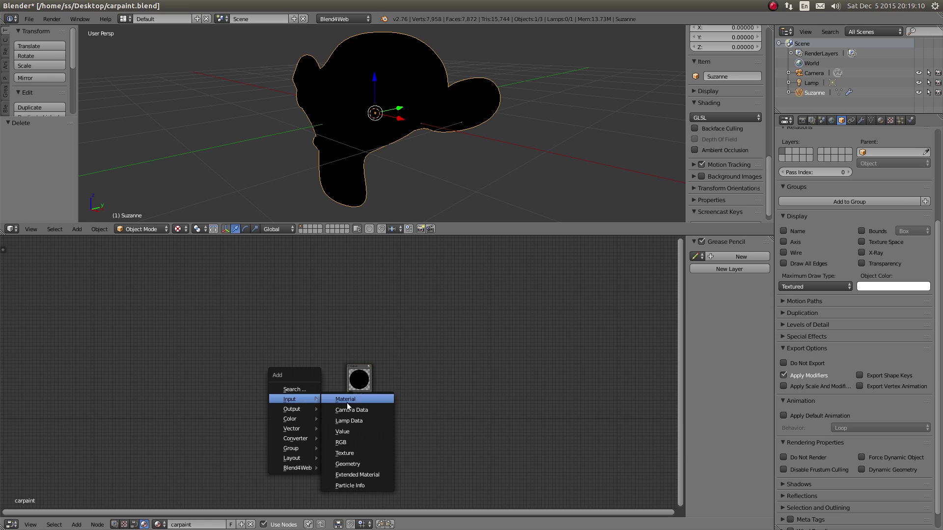
pyautogui.click(360, 482)
pyautogui.click(299, 364)
pyautogui.scroll(3, 322, 401)
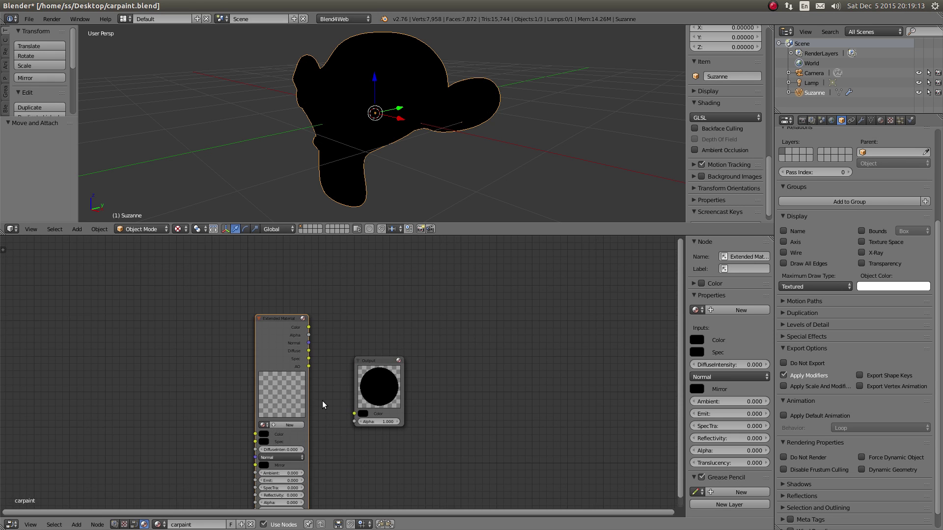
# Step: Link the Extended Material node's Color to the Output node's Color and assign the carpaint material to the node
pyautogui.moveTo(316, 290); pyautogui.dragTo(362, 377)
pyautogui.click(269, 387)
pyautogui.click(294, 400)
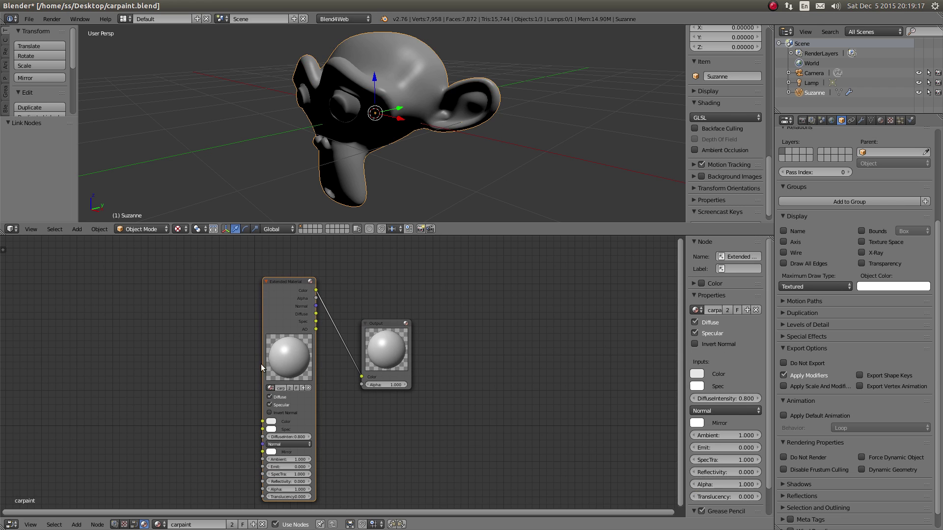
# Step: Widen the Extended Material node, arrange it in the node editor and save the file
pyautogui.moveTo(263, 351); pyautogui.dragTo(217, 349)
pyautogui.moveTo(267, 358); pyautogui.dragTo(350, 313, button='middle')
pyautogui.scroll(-4, 287, 324)
pyautogui.press('a')
pyautogui.hotkey('ctrl', 's')
pyautogui.scroll(-5, 399, 117)
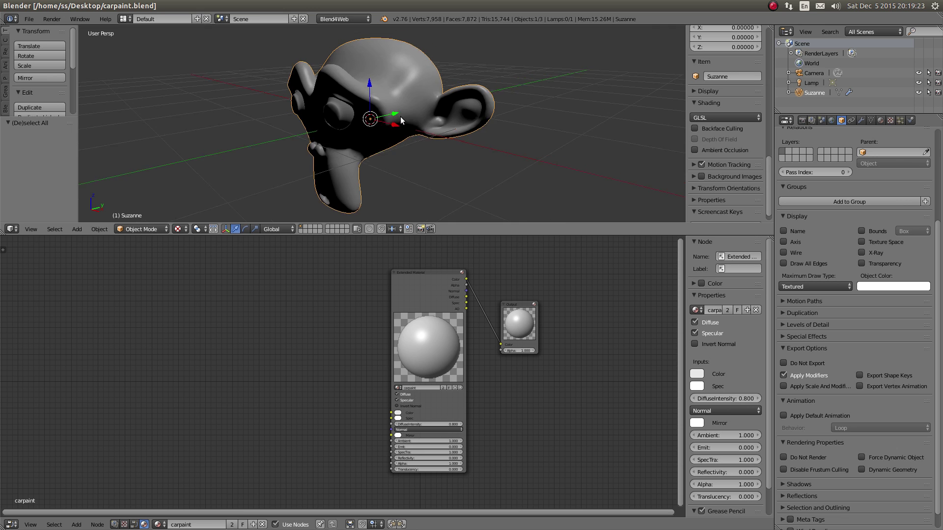
# Step: Deselect the monkey and add a Circle mesh at the origin on the empty second layer
pyautogui.scroll(-3, 412, 106)
pyautogui.scroll(7, 387, 121)
pyautogui.press('a')
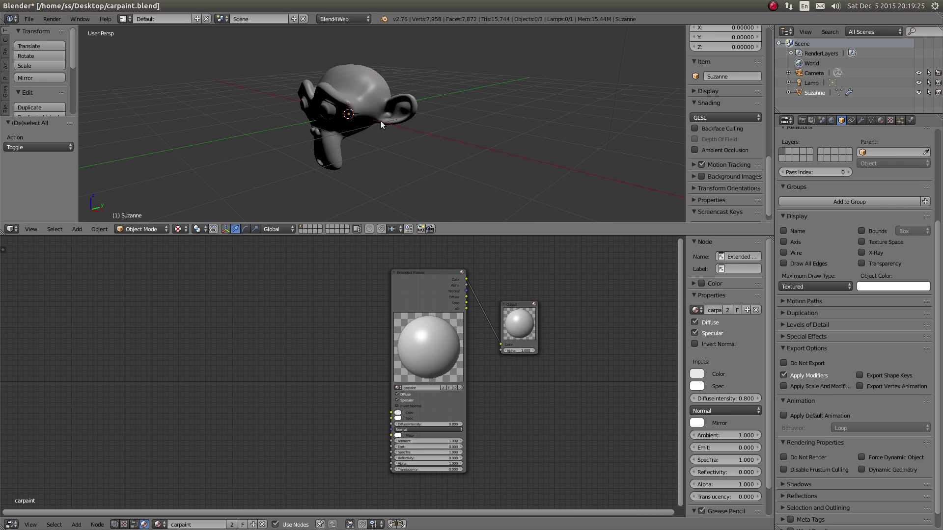
pyautogui.click(311, 226)
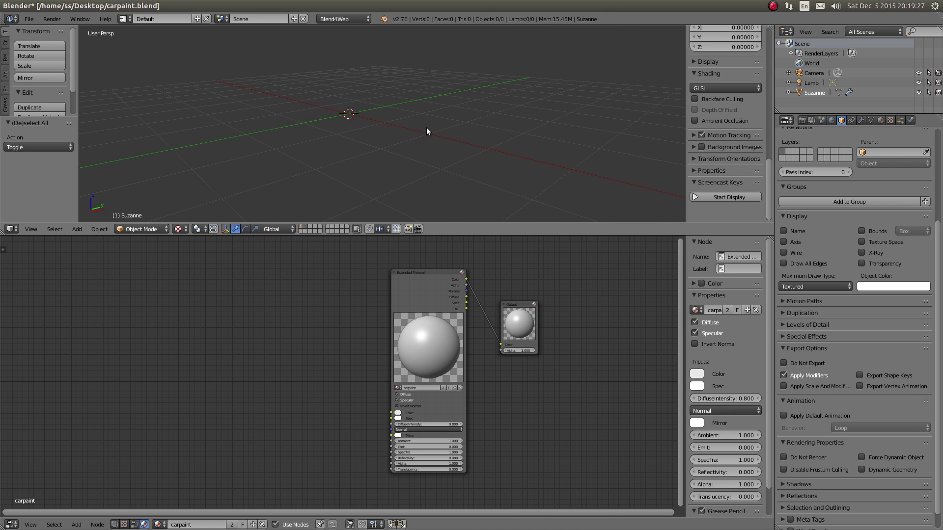
pyautogui.moveTo(431, 124); pyautogui.dragTo(431, 120, button='middle')
pyautogui.hotkey('shift', 'a')
pyautogui.moveTo(424, 124)
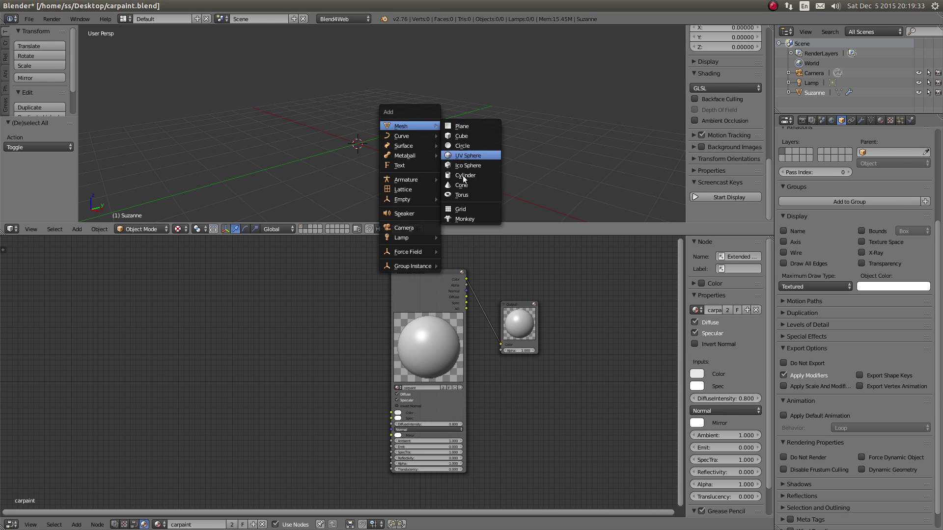
pyautogui.click(461, 146)
# Step: Extrude the circle's edges 1 unit along global Z to form an open cylinder
pyautogui.press('Tab')
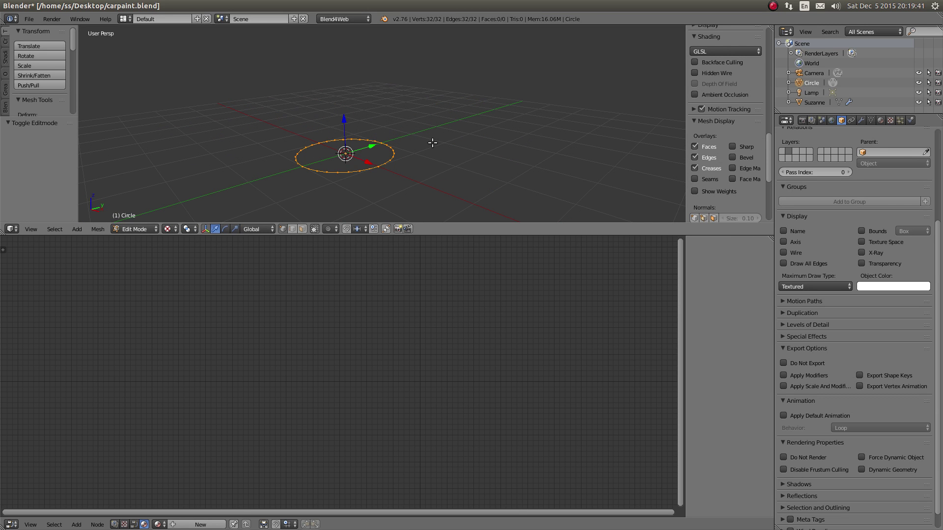
pyautogui.press('e')
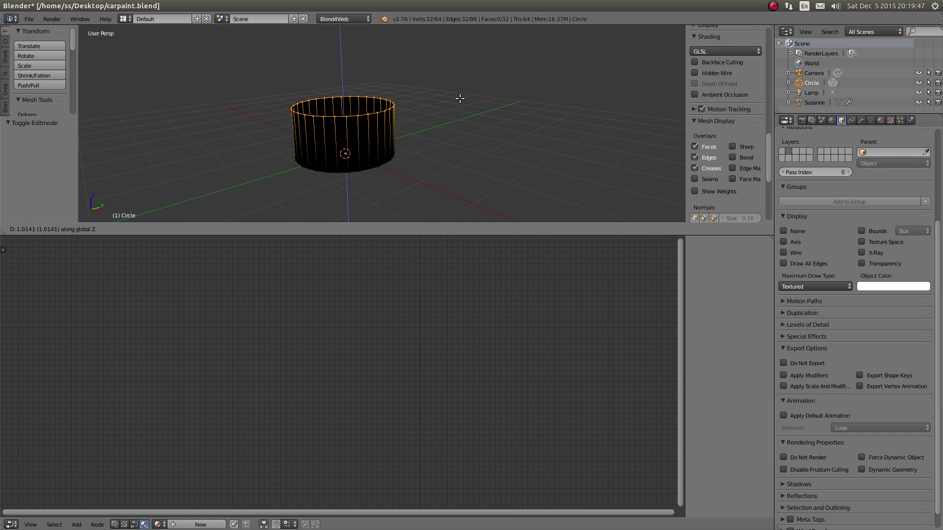
pyautogui.write('1')
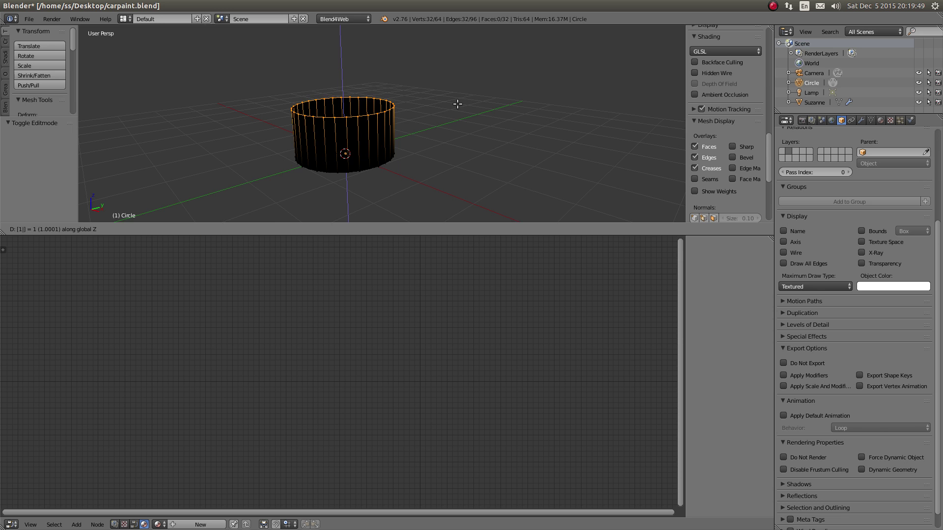
pyautogui.press('Return')
pyautogui.press('Tab')
# Step: Move the open cylinder -0.5 along global Z
pyautogui.keyDown('shift'); pyautogui.moveTo(381, 148); pyautogui.dragTo(410, 137, button='middle'); pyautogui.keyUp('shift')
pyautogui.scroll(2, 407, 135)
pyautogui.moveTo(364, 128); pyautogui.dragTo(363, 131)
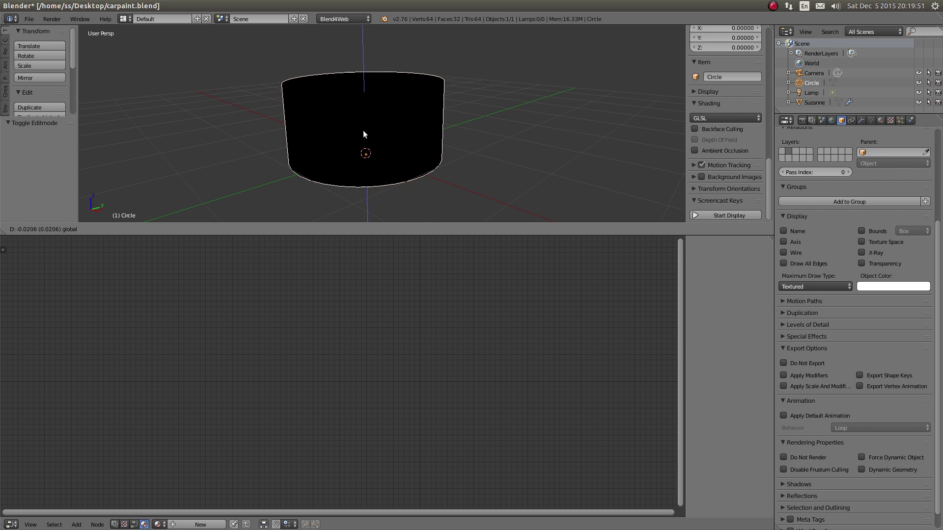
pyautogui.write('0.5-')
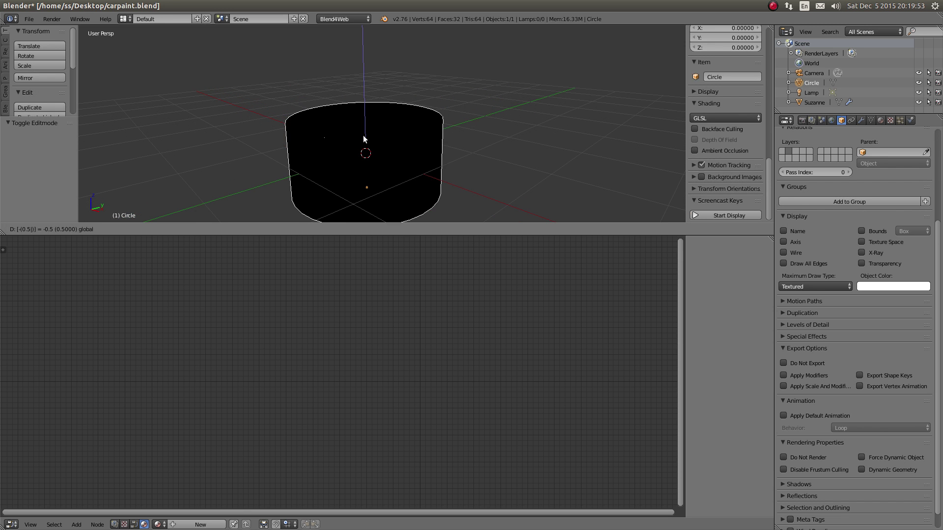
pyautogui.press('Return')
# Step: Give the open cylinder smooth shading and save the file
pyautogui.moveTo(398, 131)
pyautogui.mouseDown(button='middle')
pyautogui.moveTo(414, 120)
pyautogui.moveTo(444, 126)
pyautogui.moveTo(391, 138)
pyautogui.mouseUp(button='middle')
pyautogui.press('Tab')
pyautogui.press('Tab')
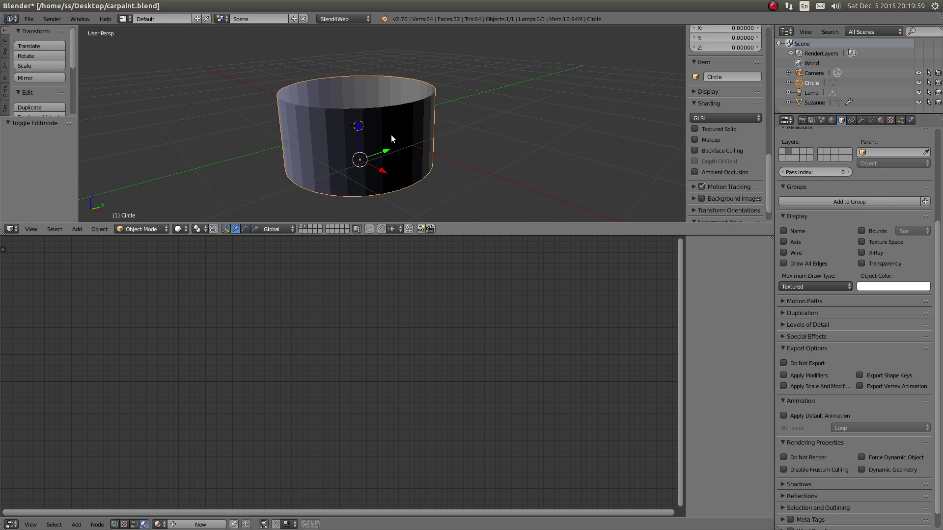
pyautogui.scroll(-5, 48, 62)
pyautogui.click(35, 93)
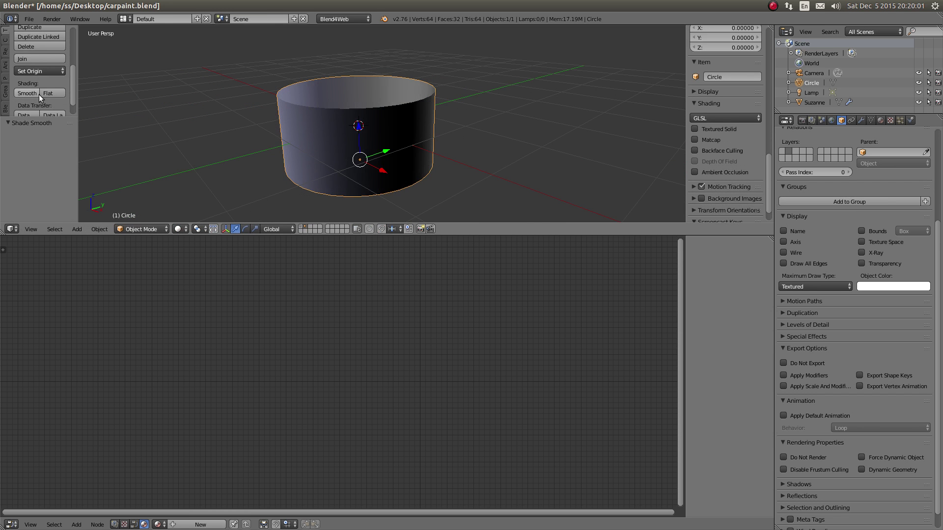
pyautogui.moveTo(407, 157)
pyautogui.mouseDown(button='middle')
pyautogui.moveTo(421, 192)
pyautogui.moveTo(467, 157)
pyautogui.moveTo(398, 163)
pyautogui.mouseUp(button='middle')
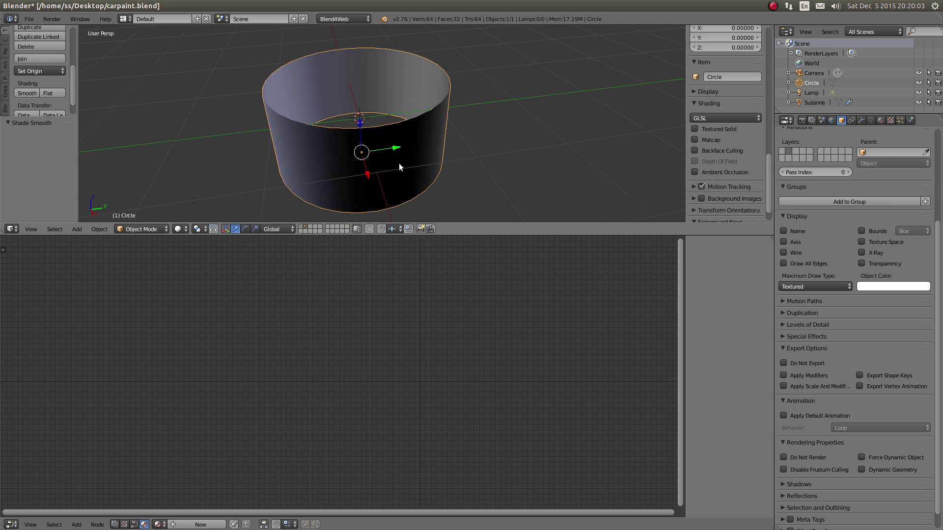
pyautogui.scroll(-5, 464, 126)
pyautogui.hotkey('ctrl', 's')
# Step: Create a new material named cubemap for the open cylinder and enable its nodes
pyautogui.scroll(3, 432, 139)
pyautogui.moveTo(448, 120); pyautogui.dragTo(438, 134, button='middle')
pyautogui.press('Tab')
pyautogui.press('Tab')
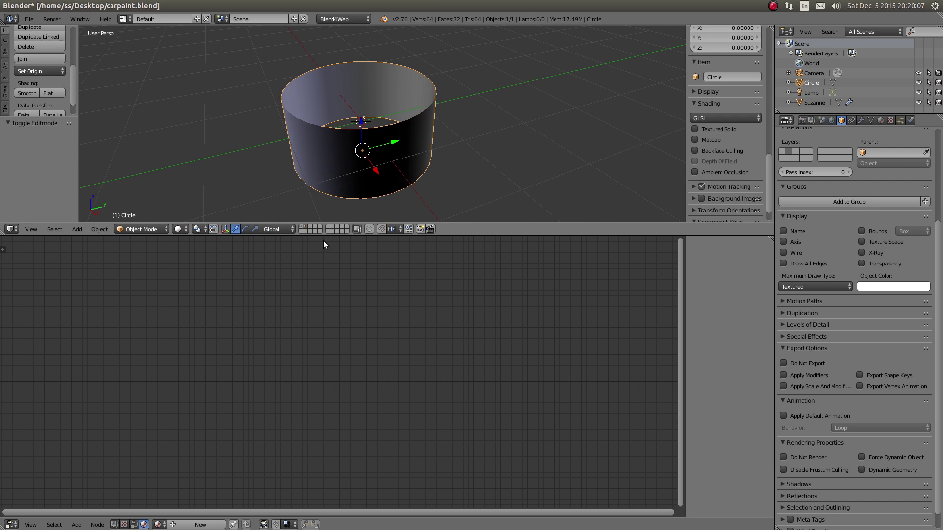
pyautogui.click(190, 524)
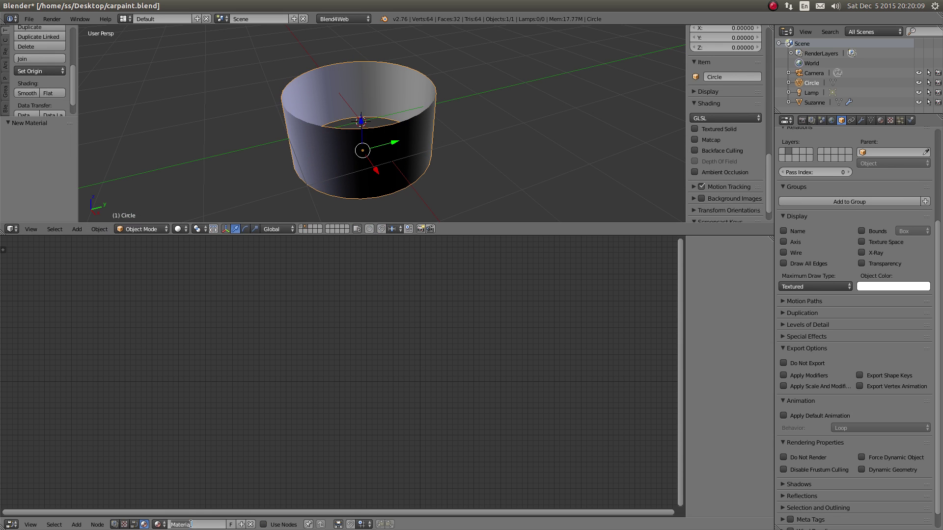
pyautogui.write('e')
pyautogui.press('Return')
pyautogui.click(265, 525)
# Step: Delete the cubemap material's Material node and reposition the remaining Output node
pyautogui.scroll(2, 396, 331)
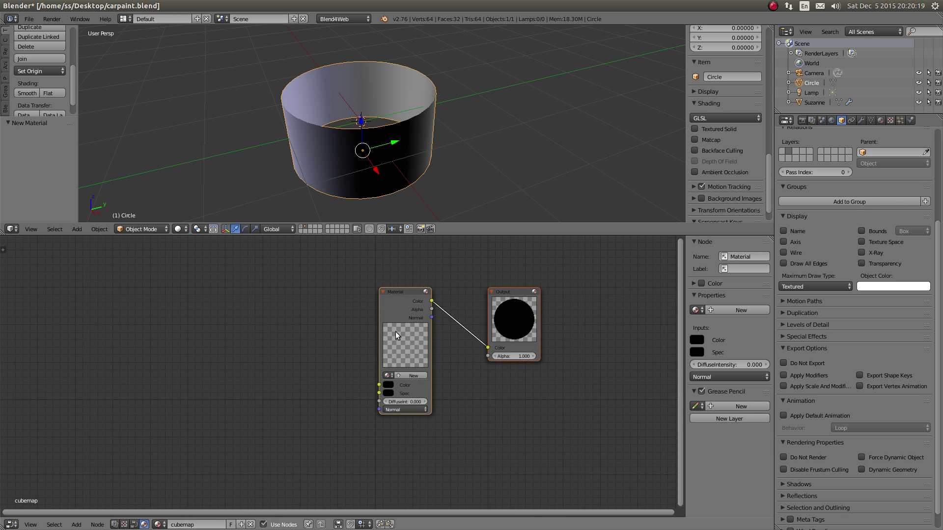
pyautogui.click(398, 334)
pyautogui.press('x')
pyautogui.hotkey('shift', 'a')
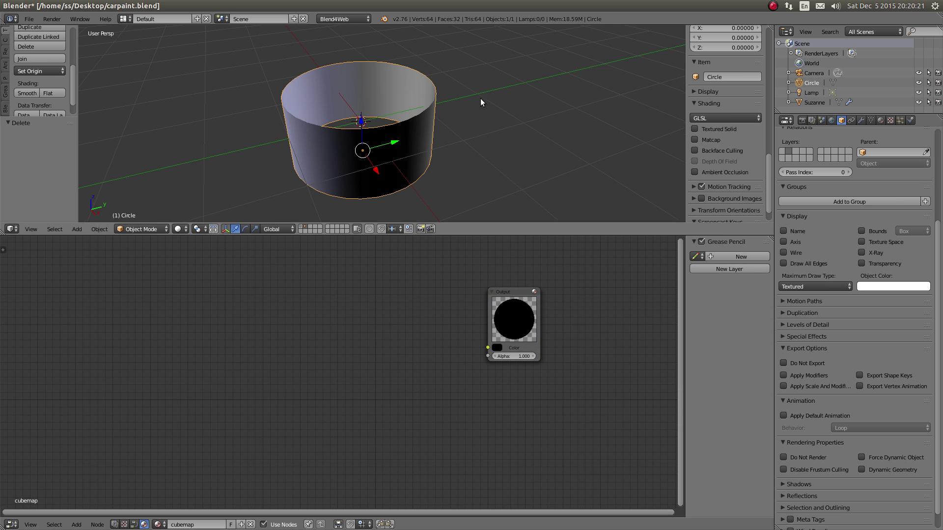
pyautogui.moveTo(486, 351); pyautogui.dragTo(365, 399)
pyautogui.click(365, 400)
pyautogui.moveTo(428, 309); pyautogui.dragTo(425, 339)
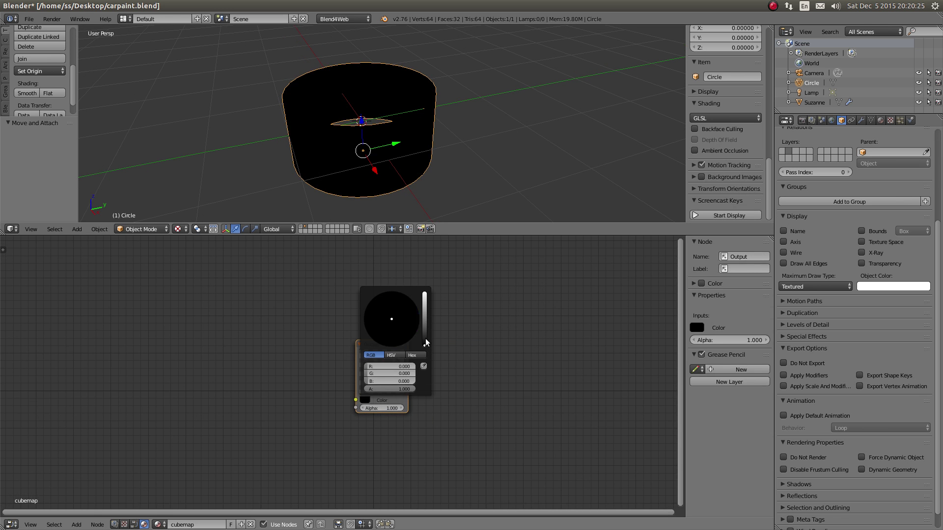
pyautogui.moveTo(285, 355); pyautogui.dragTo(331, 328, button='middle')
# Step: Add a Geometry node and link its Orco output to the Output node's Color
pyautogui.hotkey('shift', 'a')
pyautogui.moveTo(309, 340)
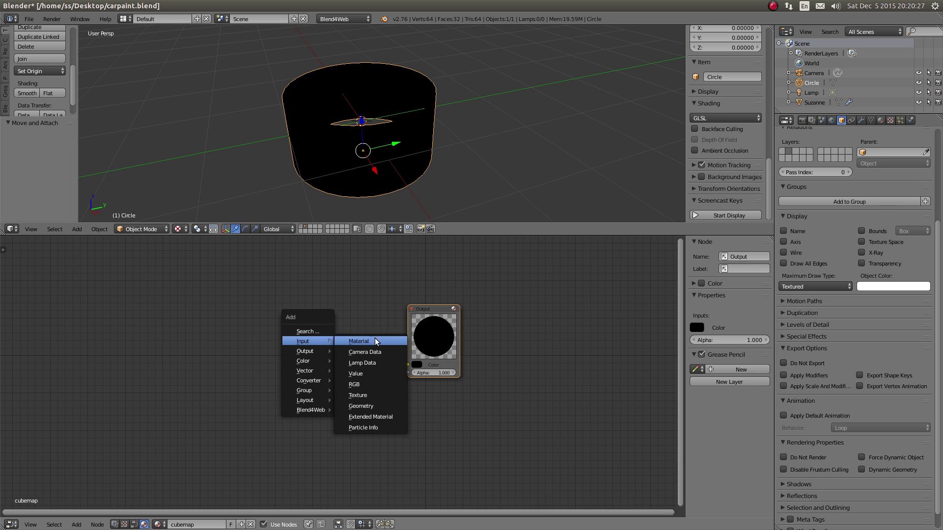
pyautogui.click(361, 406)
pyautogui.click(182, 315)
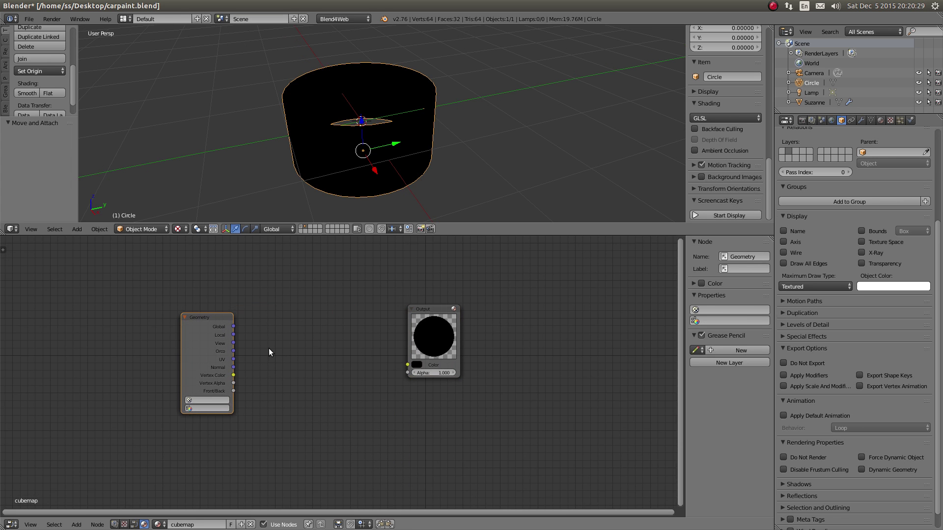
pyautogui.scroll(1, 271, 339)
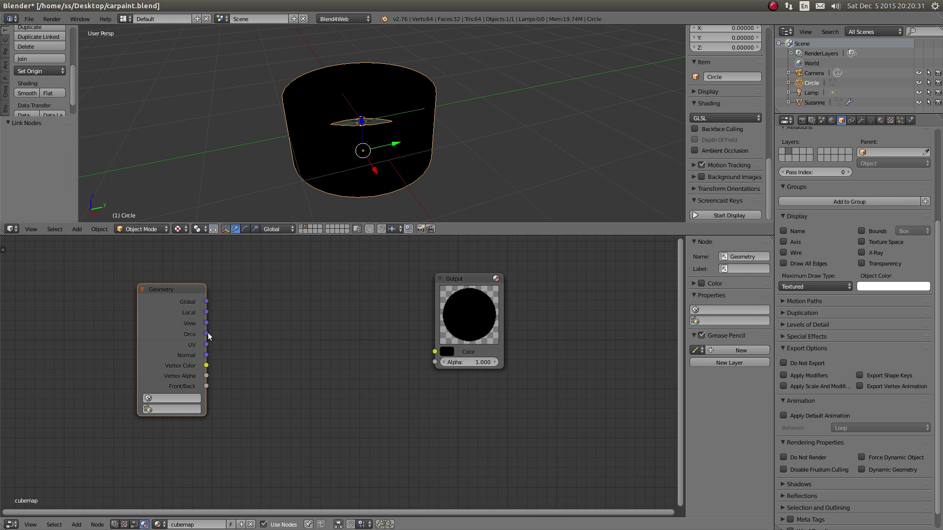
pyautogui.moveTo(206, 334); pyautogui.dragTo(434, 352)
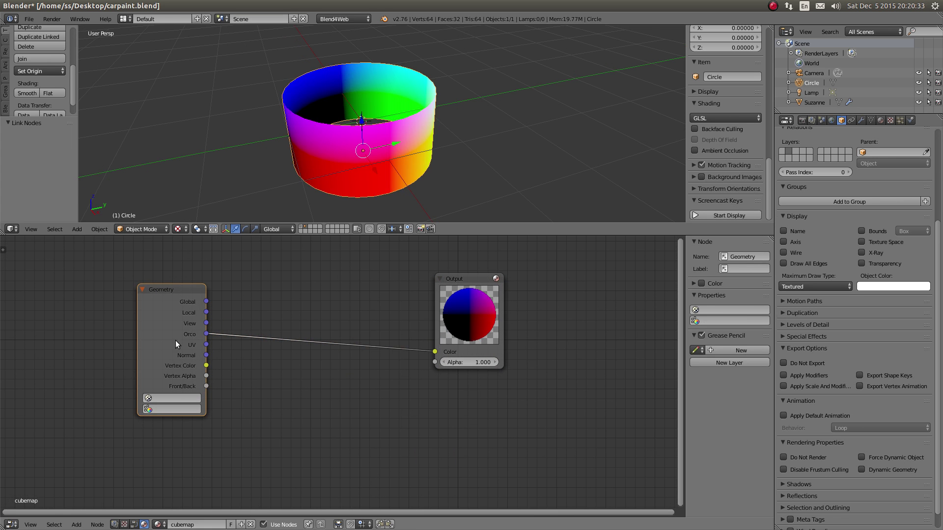
# Step: Insert a Separate RGB node into the link between the Geometry and Output nodes
pyautogui.moveTo(175, 340); pyautogui.dragTo(152, 350)
pyautogui.hotkey('shift', 'a')
pyautogui.moveTo(286, 352)
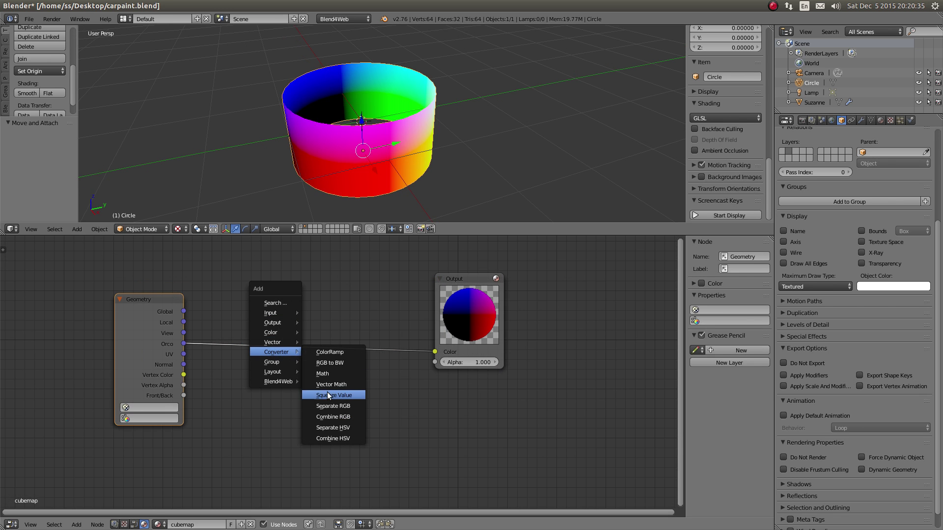
pyautogui.click(331, 405)
pyautogui.click(209, 319)
# Step: Move the Geometry and Separate RGB nodes away from the Output node to leave room between them
pyautogui.moveTo(137, 334); pyautogui.dragTo(98, 346)
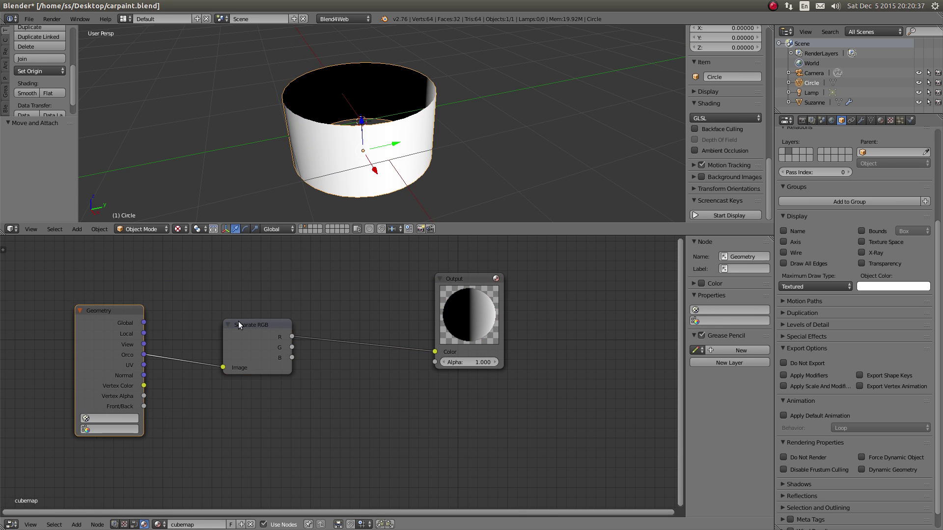
pyautogui.moveTo(237, 321); pyautogui.dragTo(188, 309)
pyautogui.moveTo(275, 343); pyautogui.dragTo(389, 319, button='middle')
pyautogui.scroll(-4, 330, 325)
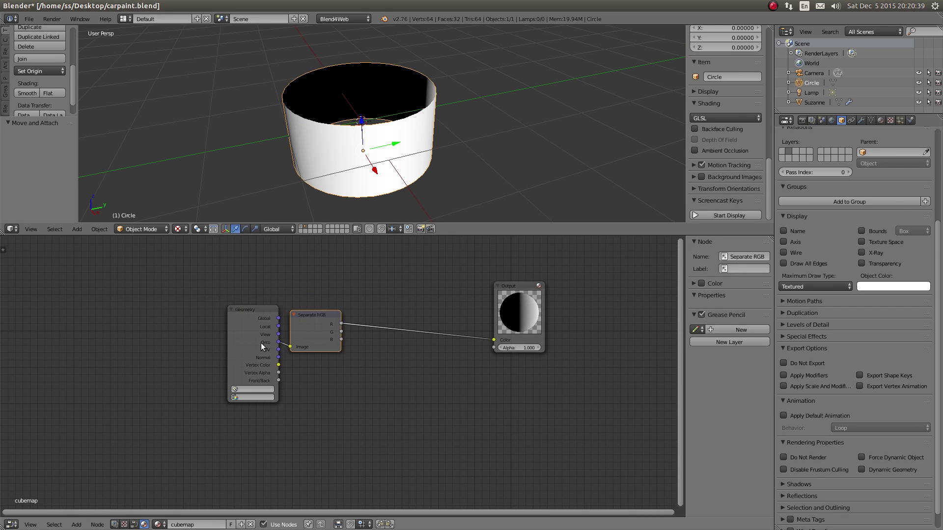
pyautogui.moveTo(260, 342); pyautogui.dragTo(133, 352)
pyautogui.moveTo(316, 317); pyautogui.dragTo(204, 333)
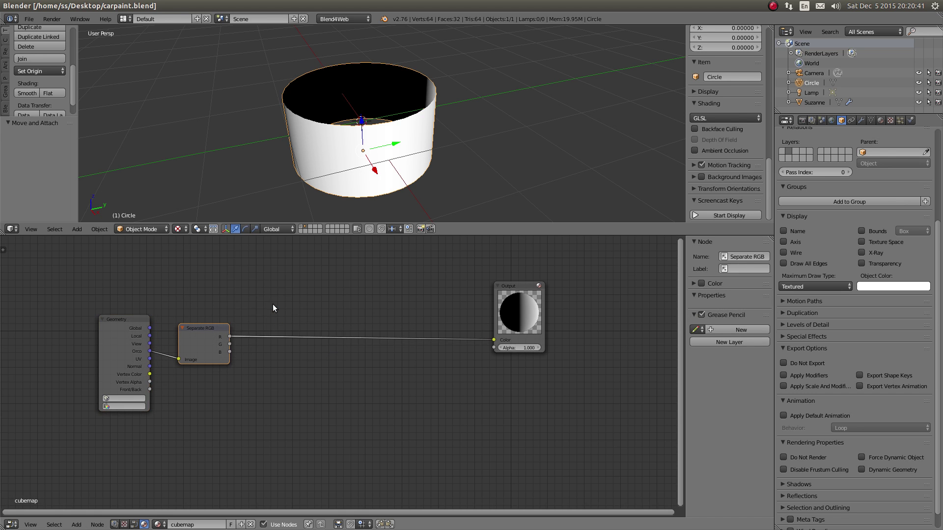
pyautogui.hotkey('shift', 'a')
pyautogui.moveTo(271, 305)
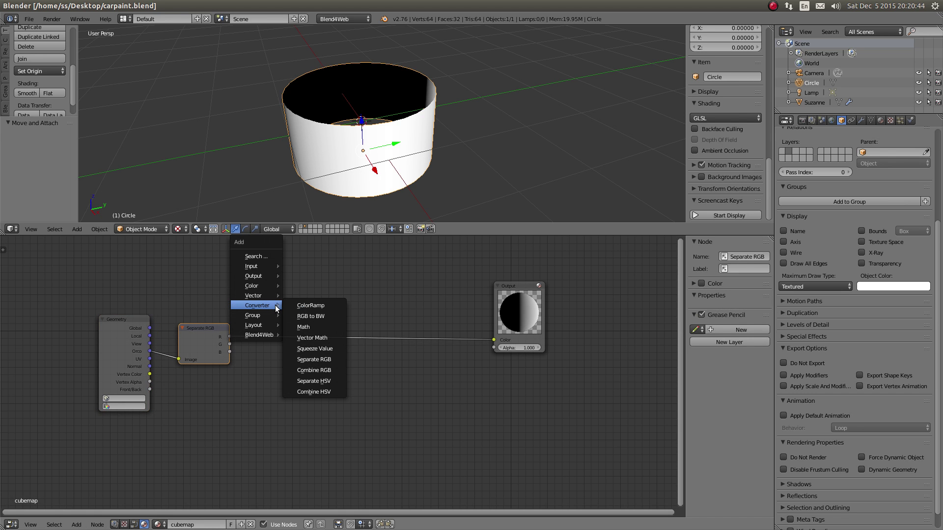
pyautogui.click(306, 327)
pyautogui.click(299, 328)
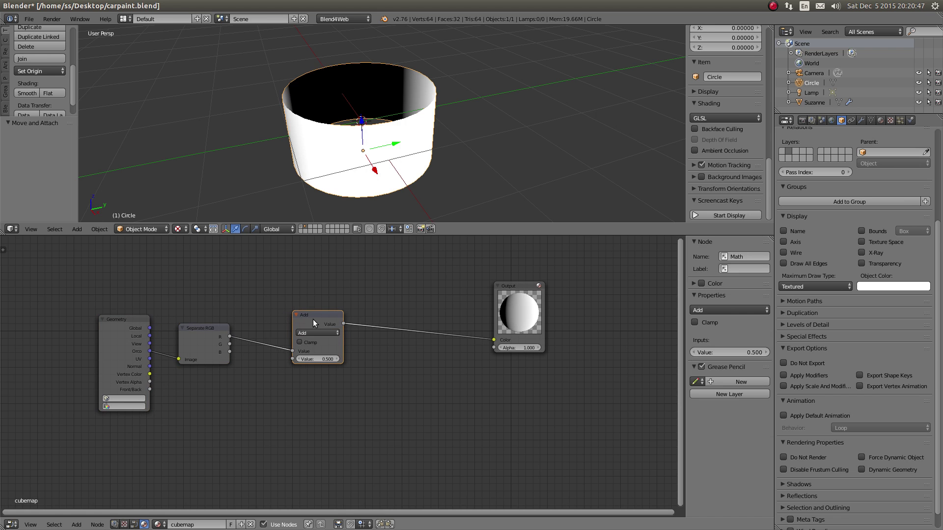
pyautogui.hotkey('ctrl', 'x')
# Step: Link the Separate RGB node's B output to the Output node's Color in place of the R output
pyautogui.click(219, 338)
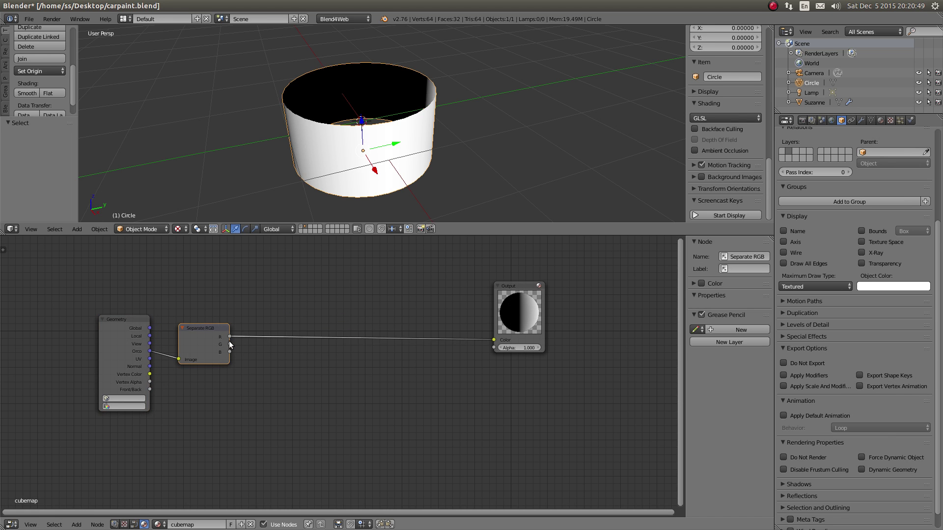
pyautogui.moveTo(229, 338); pyautogui.dragTo(232, 352)
pyautogui.moveTo(321, 323); pyautogui.dragTo(298, 312, button='middle')
# Step: Insert a Math node set to Multiply after Separate RGB and feed the B channel into both of its Value inputs
pyautogui.hotkey('shift', 'a')
pyautogui.moveTo(304, 313)
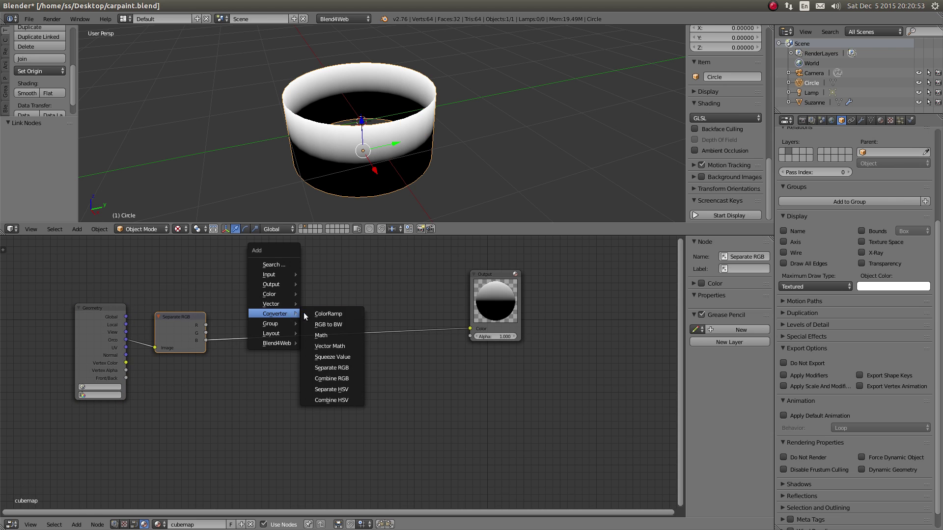
pyautogui.click(329, 335)
pyautogui.click(254, 308)
pyautogui.click(269, 329)
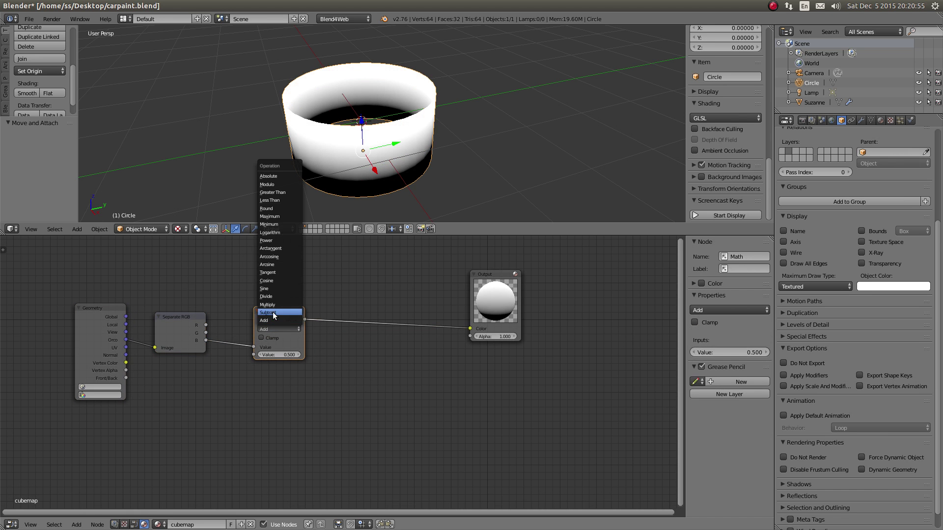
pyautogui.click(267, 304)
pyautogui.moveTo(207, 340); pyautogui.dragTo(253, 354)
pyautogui.moveTo(276, 311); pyautogui.dragTo(256, 301)
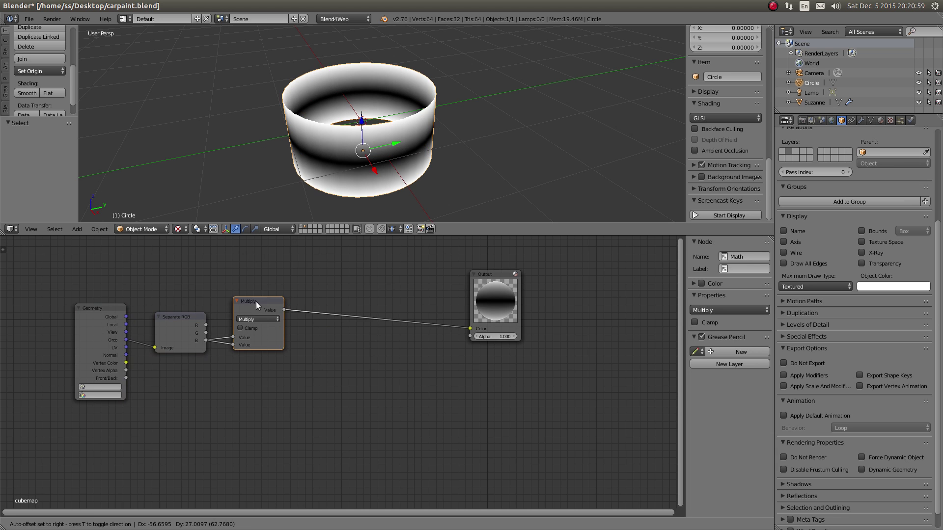
# Step: Spread the nodes apart and add a reroute point on the links between Separate RGB and the Multiply node
pyautogui.press('a')
pyautogui.moveTo(176, 330); pyautogui.dragTo(179, 305)
pyautogui.moveTo(354, 286); pyautogui.dragTo(357, 279)
pyautogui.moveTo(314, 315)
pyautogui.keyDown('ctrl'); pyautogui.mouseDown()
pyautogui.moveTo(313, 338)
pyautogui.moveTo(319, 291)
pyautogui.mouseUp(); pyautogui.keyUp('ctrl')
pyautogui.hotkey('ctrl', 'z')
pyautogui.keyDown('shift'); pyautogui.moveTo(312, 299); pyautogui.dragTo(306, 330, button='right'); pyautogui.keyUp('shift')
# Step: Add an Invert node and place it on the link between the Multiply and Output nodes
pyautogui.hotkey('shift', 'a')
pyautogui.moveTo(277, 292)
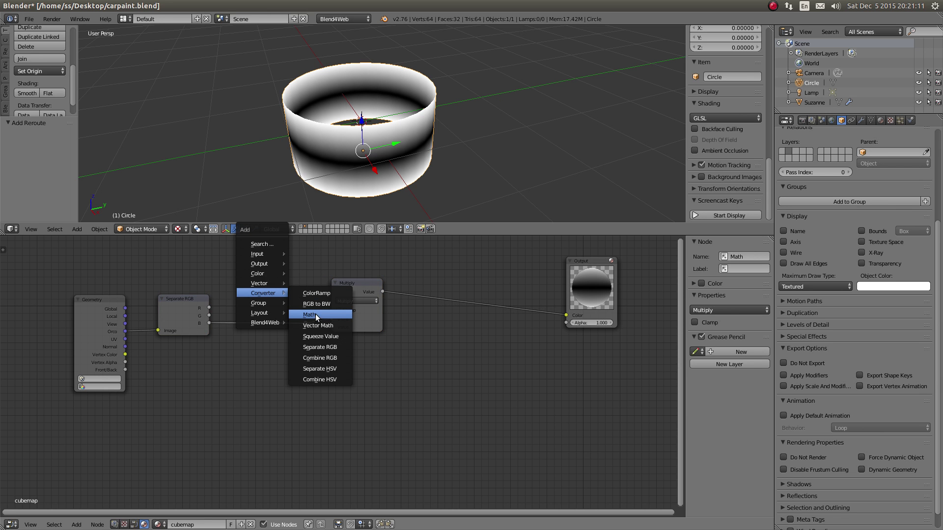
pyautogui.moveTo(260, 274)
pyautogui.click(312, 298)
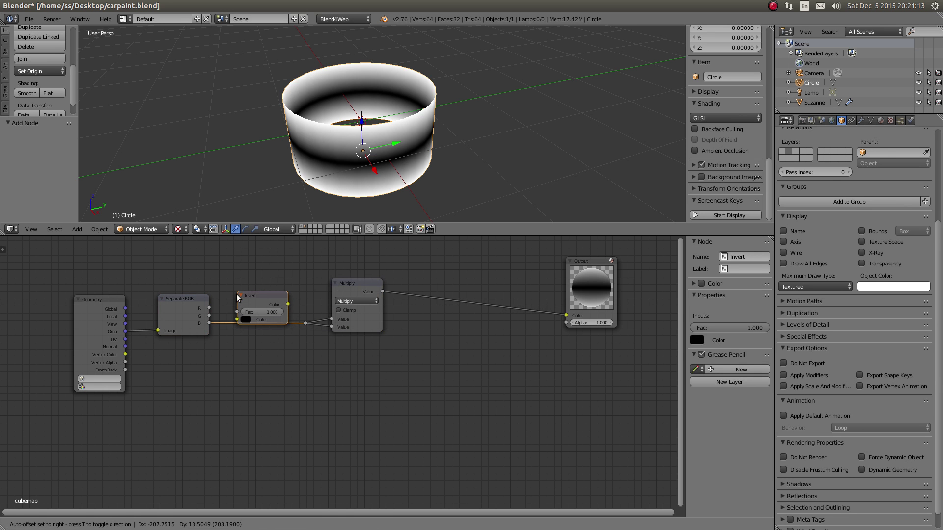
pyautogui.click(262, 299)
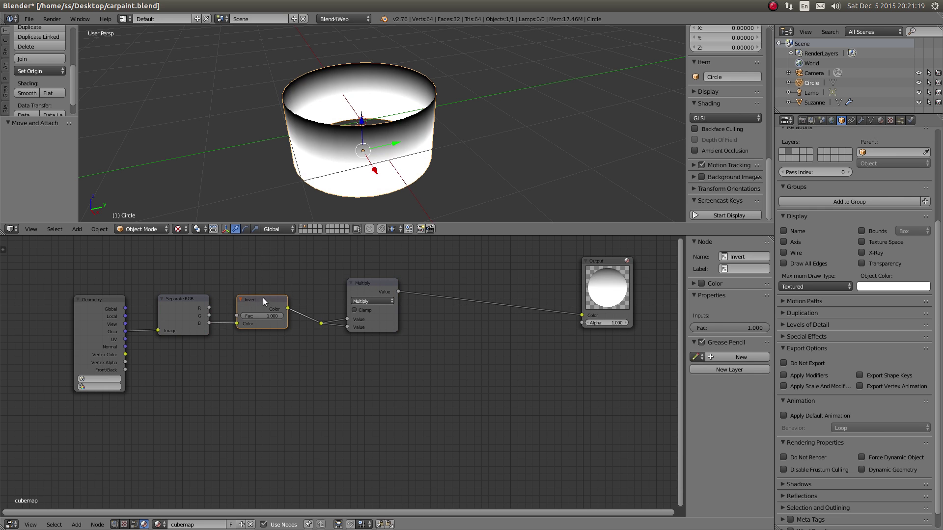
pyautogui.moveTo(263, 299)
pyautogui.keyDown('alt'); pyautogui.mouseDown()
pyautogui.moveTo(266, 333)
pyautogui.moveTo(375, 335)
pyautogui.moveTo(444, 291)
pyautogui.mouseUp(); pyautogui.keyUp('alt')
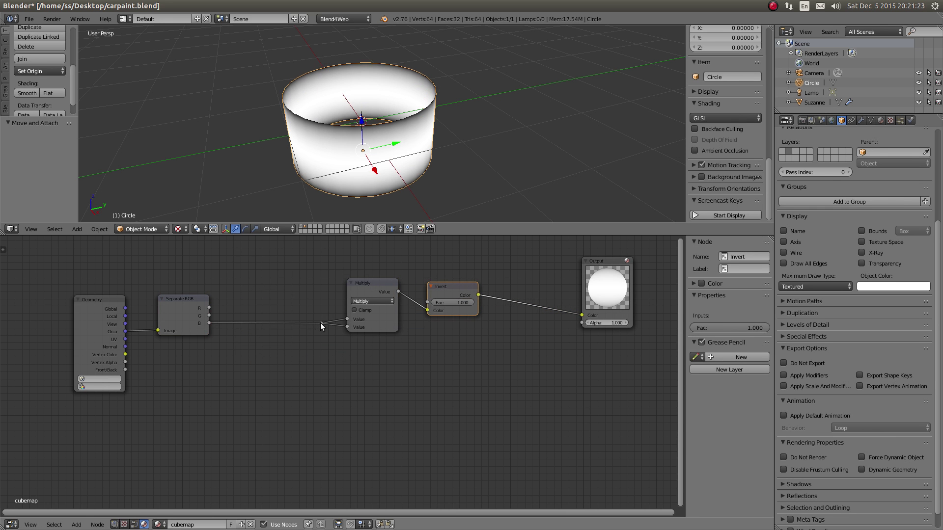
pyautogui.press('g')
pyautogui.click(300, 262)
# Step: Move the reroute point, Multiply node and Invert node together closer to the Separate RGB node
pyautogui.press('a')
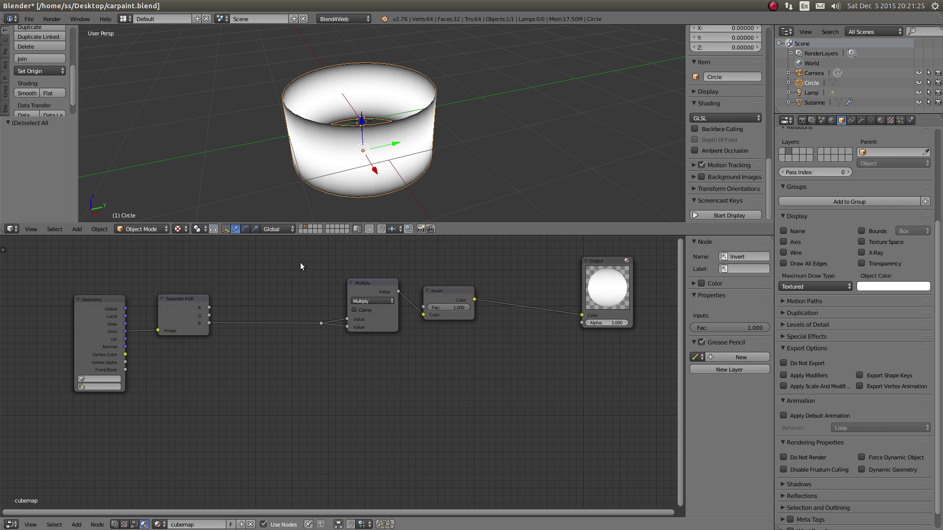
pyautogui.press('b')
pyautogui.moveTo(333, 260); pyautogui.dragTo(462, 366)
pyautogui.press('b')
pyautogui.moveTo(319, 281); pyautogui.dragTo(319, 298)
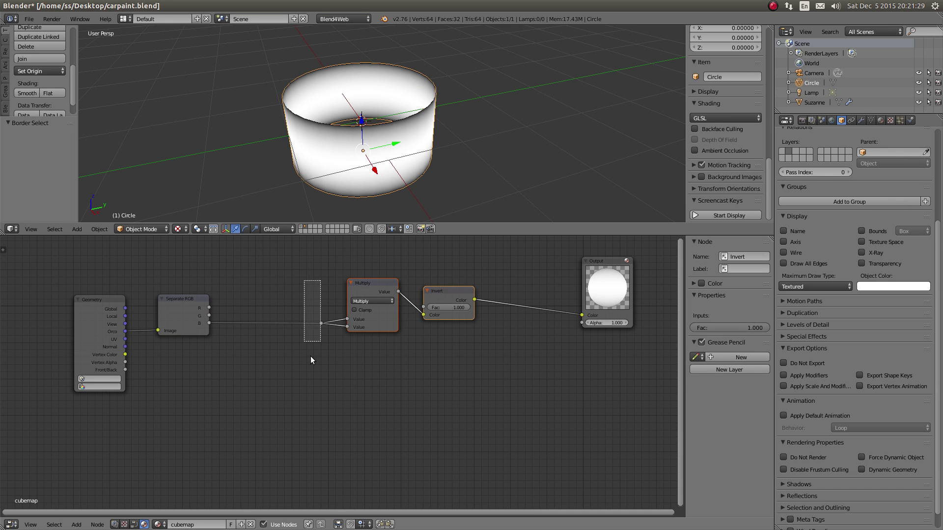
pyautogui.moveTo(310, 360); pyautogui.dragTo(301, 324)
pyautogui.press('g')
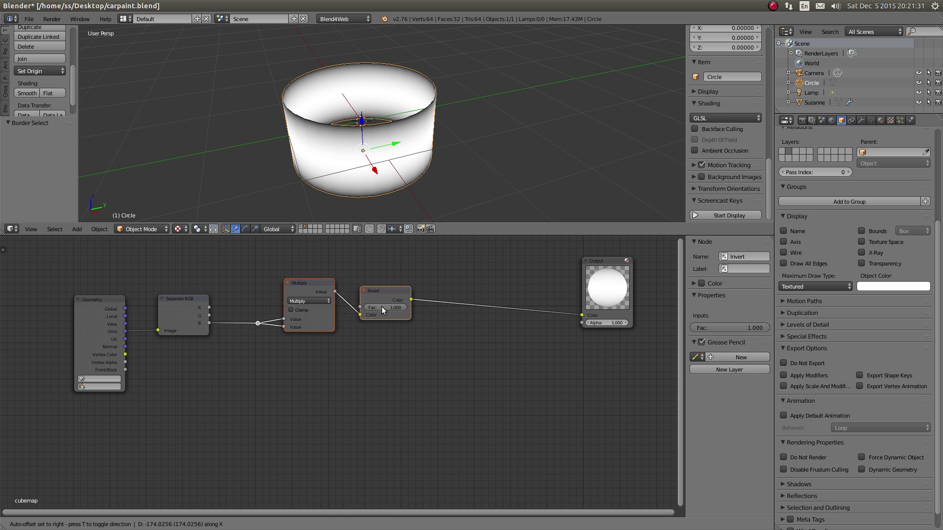
pyautogui.click(360, 311)
pyautogui.rightClick(361, 311)
pyautogui.moveTo(361, 311); pyautogui.dragTo(245, 294, button='middle')
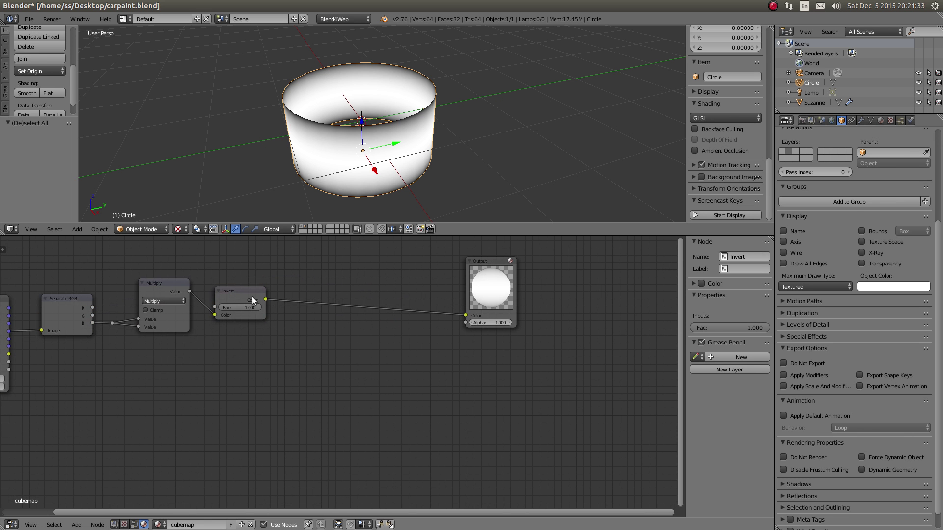
pyautogui.press('a')
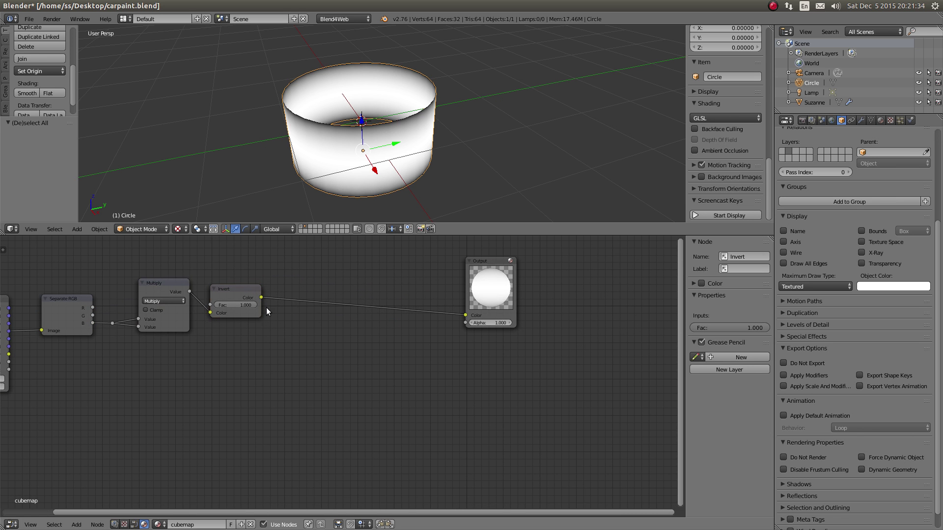
# Step: Try a duplicate Multiply node with a value of 1.000 between Invert and Output, and delete it
pyautogui.rightClick(172, 287)
pyautogui.hotkey('shift', 'd')
pyautogui.click(330, 301)
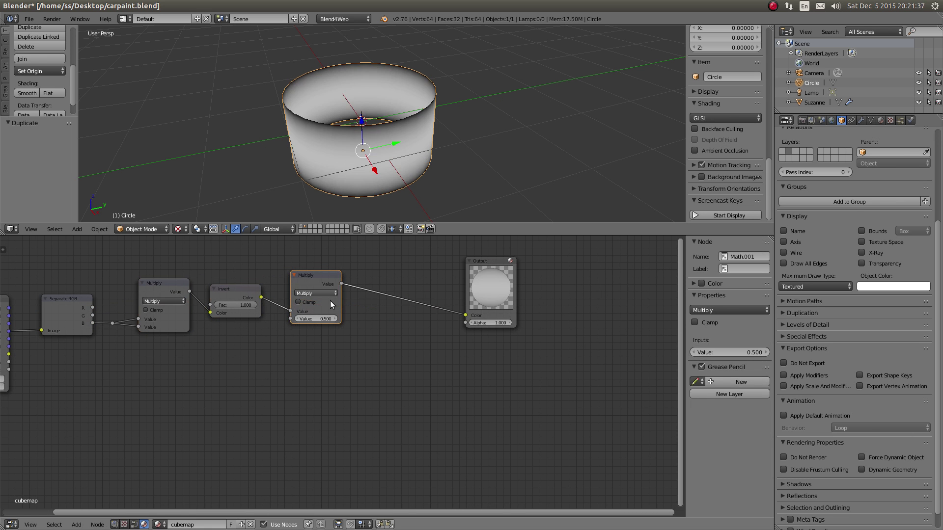
pyautogui.moveTo(314, 320)
pyautogui.mouseDown()
pyautogui.moveTo(328, 321)
pyautogui.moveTo(315, 320)
pyautogui.mouseUp()
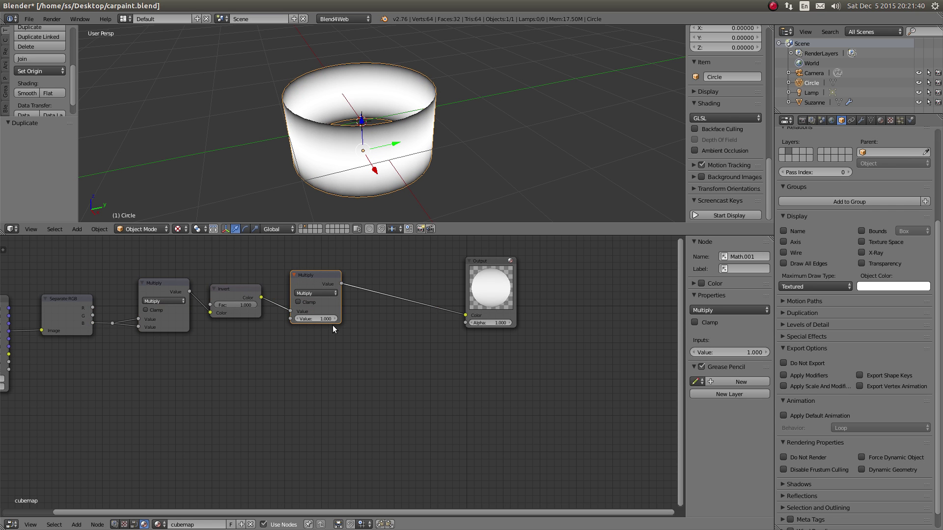
pyautogui.click(314, 292)
pyautogui.click(319, 272)
pyautogui.keyDown('alt'); pyautogui.moveTo(313, 274); pyautogui.dragTo(319, 378); pyautogui.keyUp('alt')
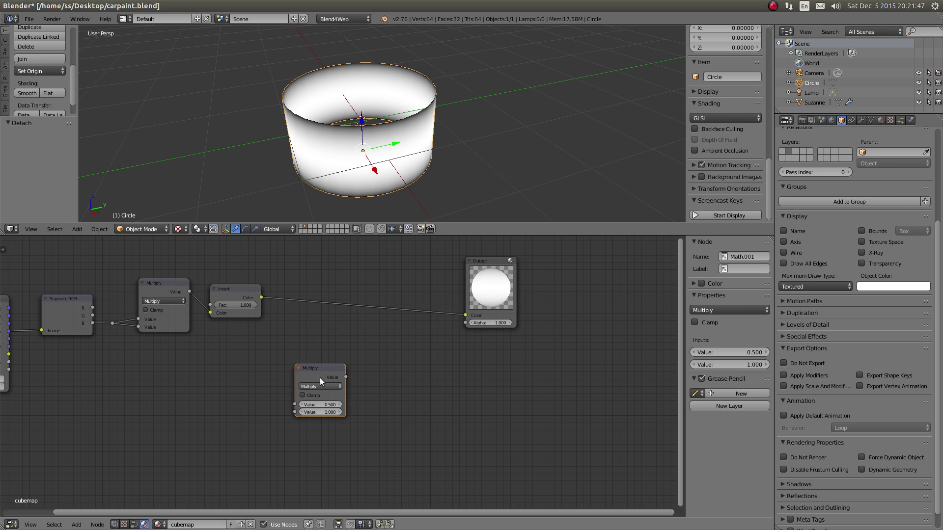
pyautogui.press('x')
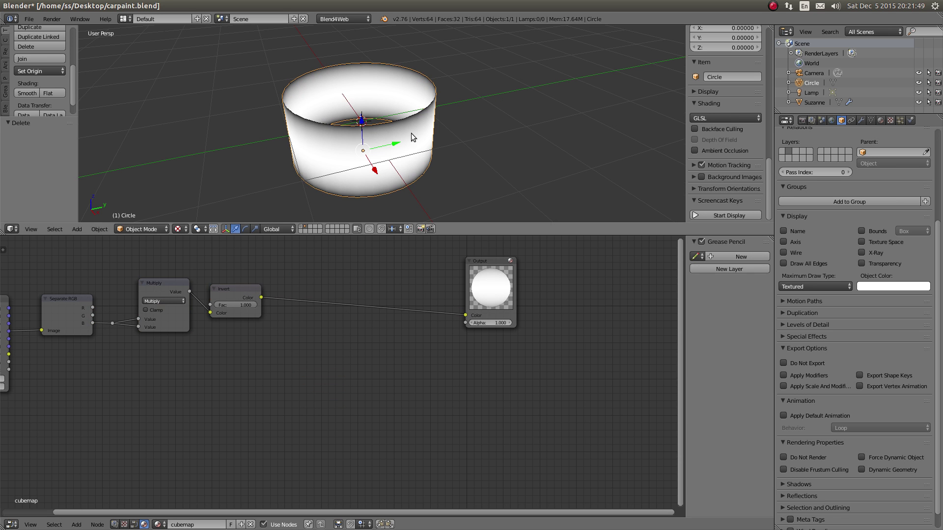
# Step: Add a cube around the cylinder and scale it up by about 1.415
pyautogui.moveTo(411, 133); pyautogui.dragTo(405, 96, button='middle')
pyautogui.scroll(4, 404, 102)
pyautogui.scroll(-5, 393, 131)
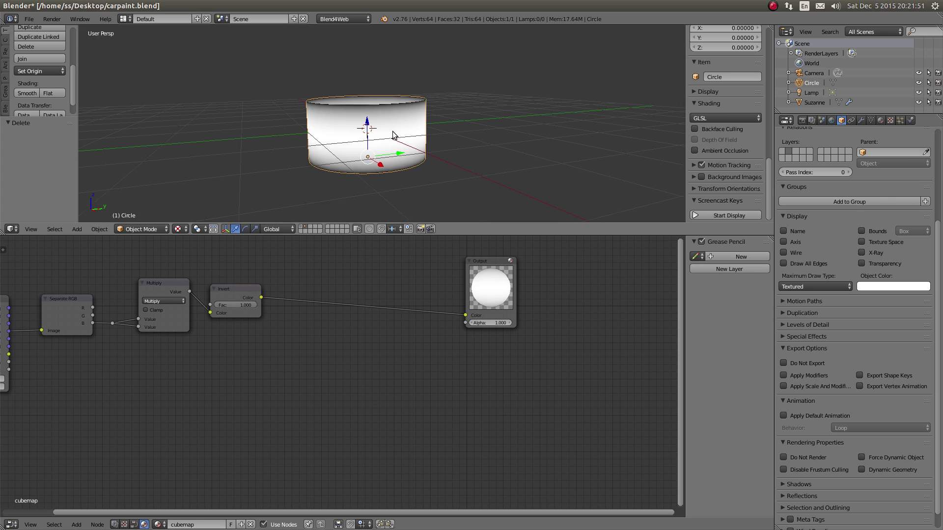
pyautogui.keyDown('ctrl'); pyautogui.moveTo(392, 131); pyautogui.dragTo(392, 130, button='middle'); pyautogui.keyUp('ctrl')
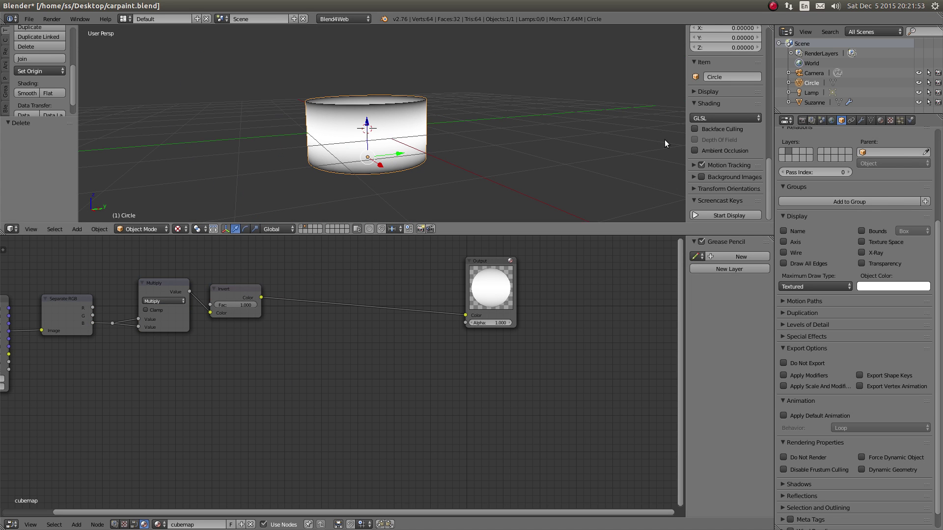
pyautogui.hotkey('shift', 'a')
pyautogui.moveTo(474, 120)
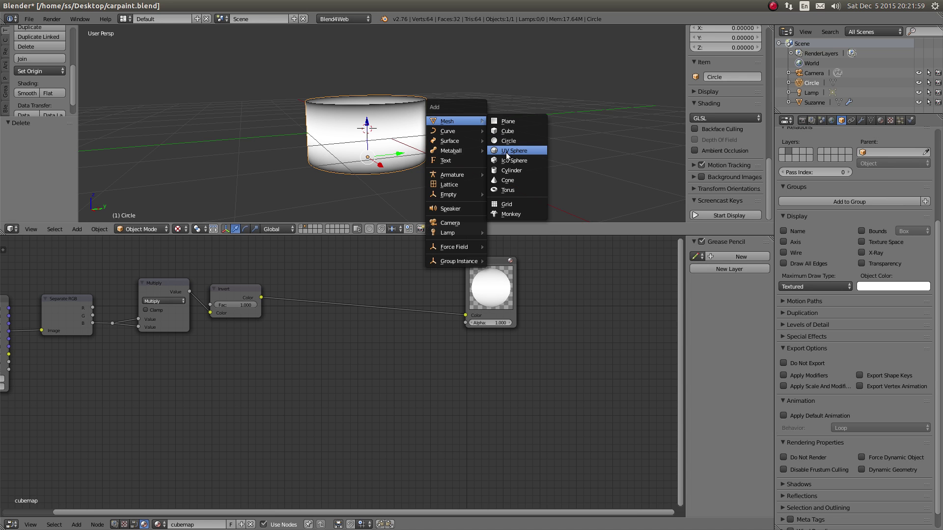
pyautogui.click(507, 130)
pyautogui.press('s')
pyautogui.click(510, 123)
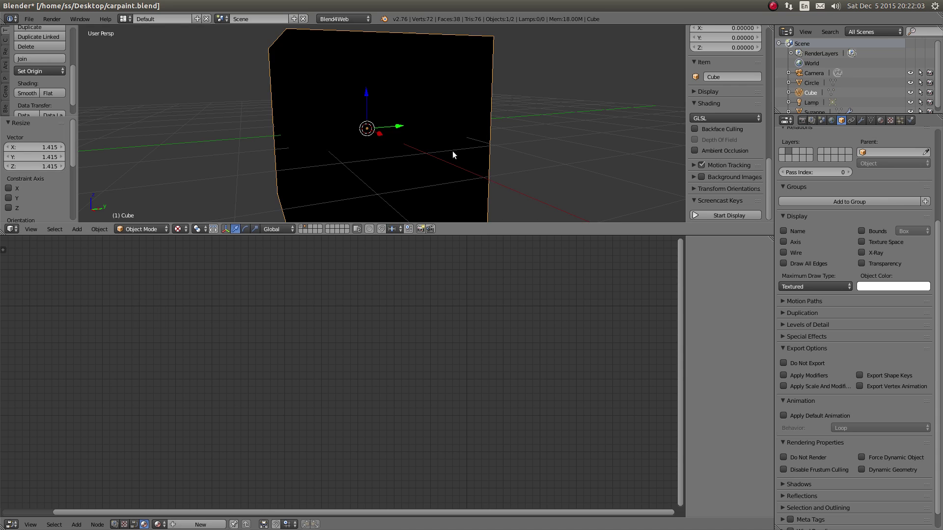
# Step: Create a new material for the cube and name it black
pyautogui.scroll(3, 456, 147)
pyautogui.scroll(2, 466, 133)
pyautogui.scroll(-4, 466, 118)
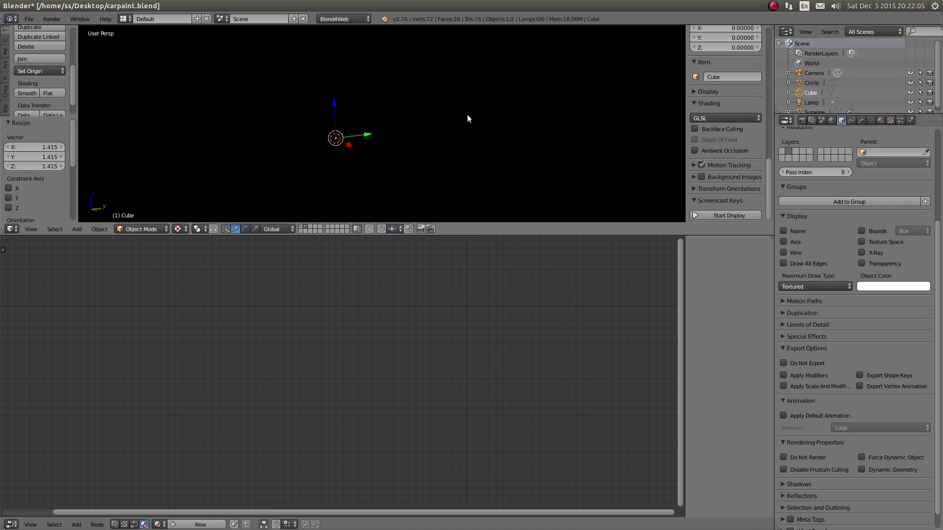
pyautogui.scroll(-2, 451, 156)
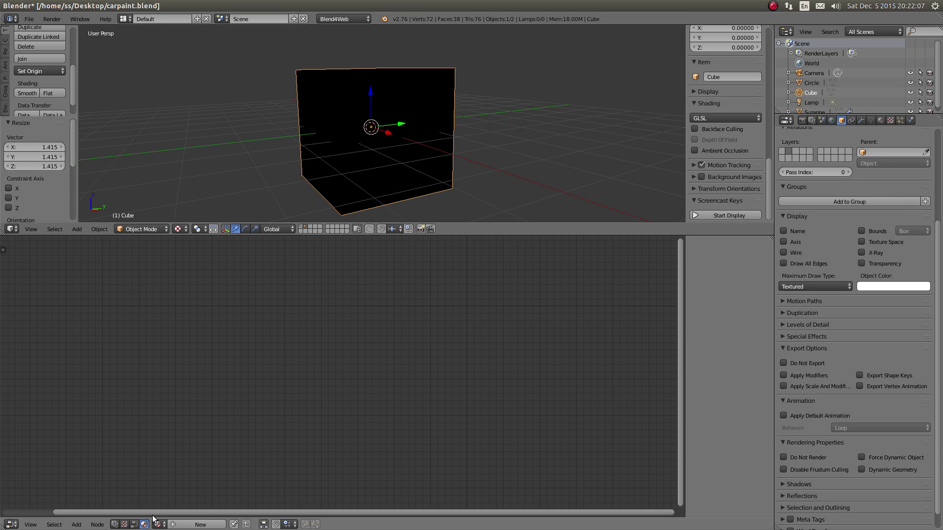
pyautogui.click(199, 525)
pyautogui.click(196, 523)
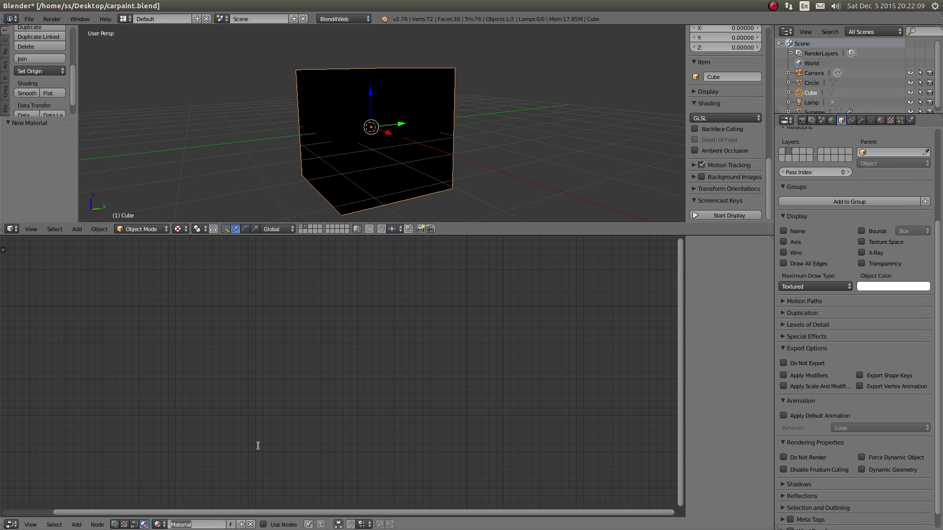
pyautogui.write('bla')
pyautogui.write('ch')
pyautogui.press('Return')
# Step: Turn off Backface Culling for the black material, make it Shadeless and set its diffuse color to black
pyautogui.click(880, 120)
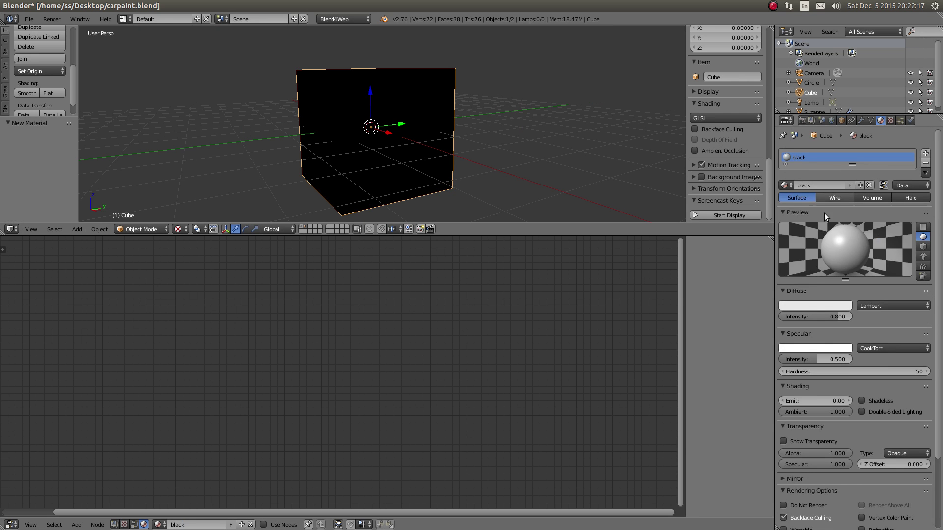
pyautogui.scroll(-5, 788, 436)
pyautogui.click(787, 434)
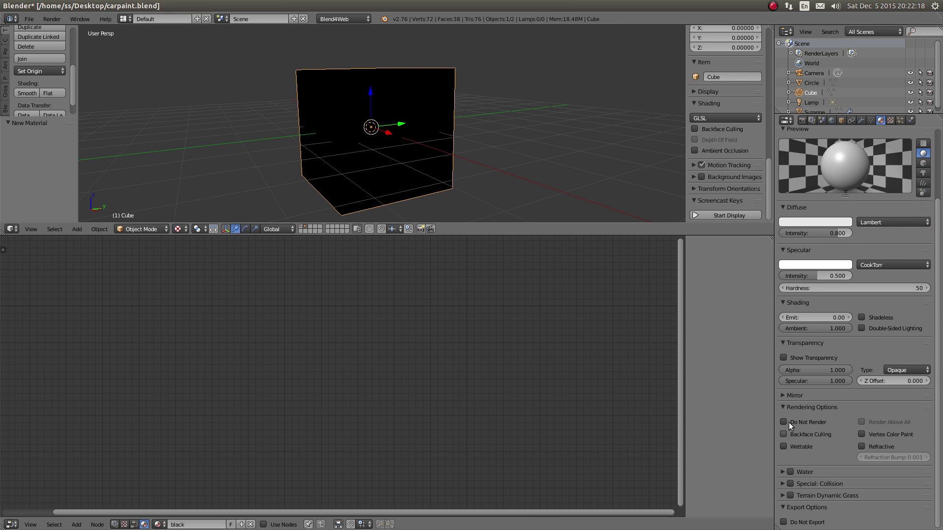
pyautogui.click(862, 317)
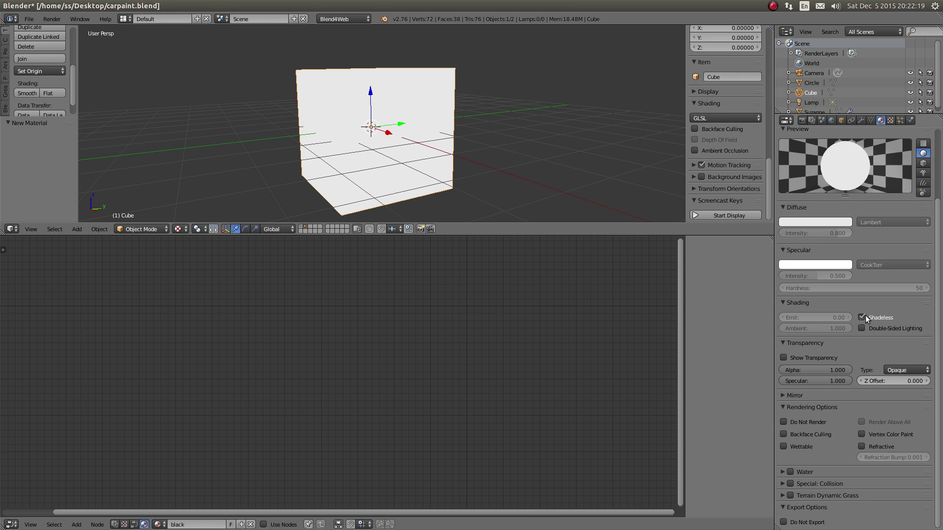
pyautogui.click(817, 222)
pyautogui.moveTo(844, 159); pyautogui.dragTo(847, 172)
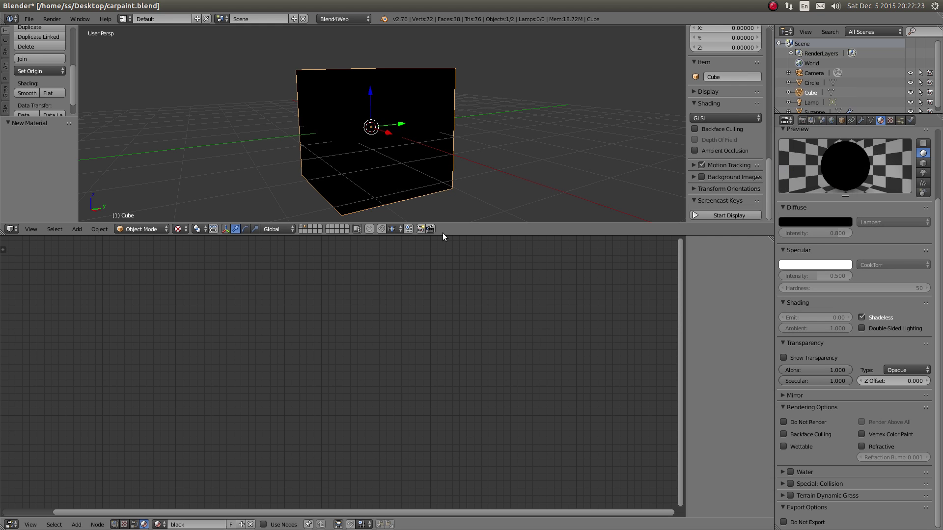
# Step: Switch the 3D view to wireframe and select the cylinder inside the cube
pyautogui.moveTo(418, 147)
pyautogui.mouseDown(button='middle')
pyautogui.moveTo(451, 151)
pyautogui.moveTo(435, 147)
pyautogui.moveTo(437, 137)
pyautogui.mouseUp(button='middle')
pyautogui.press('z')
pyautogui.scroll(3, 418, 140)
pyautogui.click(433, 103)
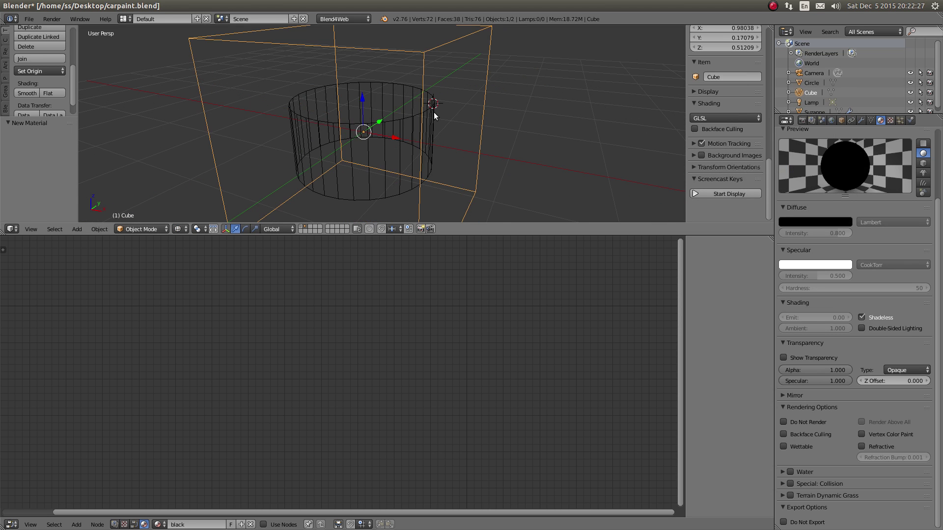
pyautogui.rightClick(431, 114)
pyautogui.moveTo(485, 110); pyautogui.dragTo(443, 131, button='middle')
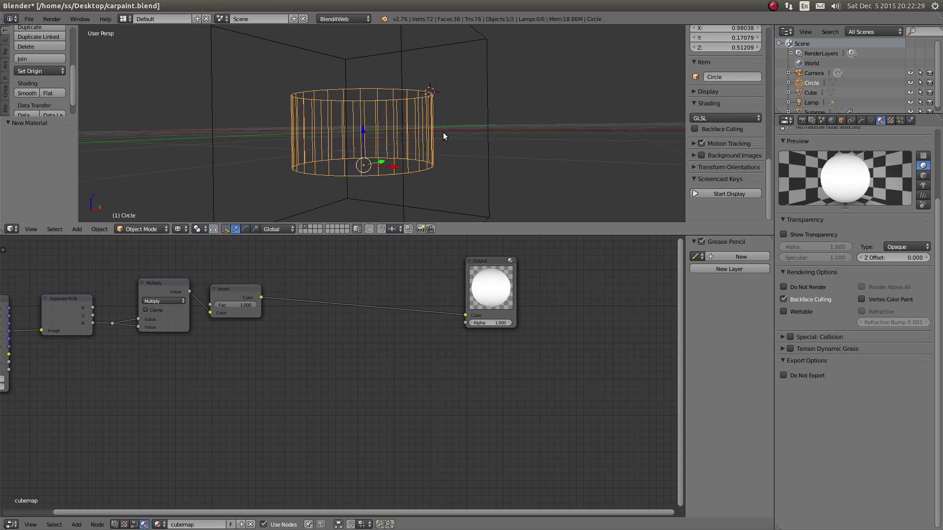
# Step: Snap the 3D cursor to the center of the cylinder's whole mesh in Edit Mode and start the Screencast Keys display
pyautogui.press('Tab')
pyautogui.press('a')
pyautogui.press('a')
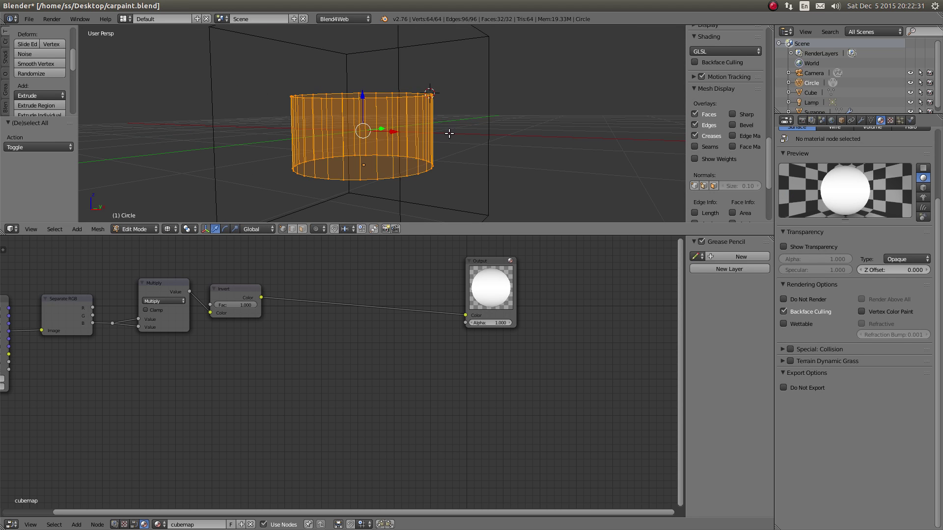
pyautogui.hotkey('shift', 's')
pyautogui.click(440, 167)
pyautogui.press('Tab')
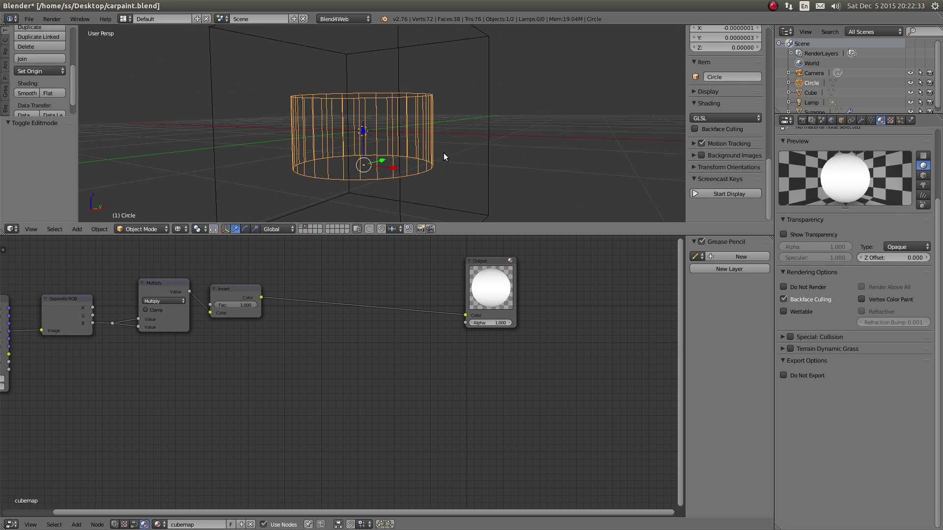
pyautogui.click(711, 195)
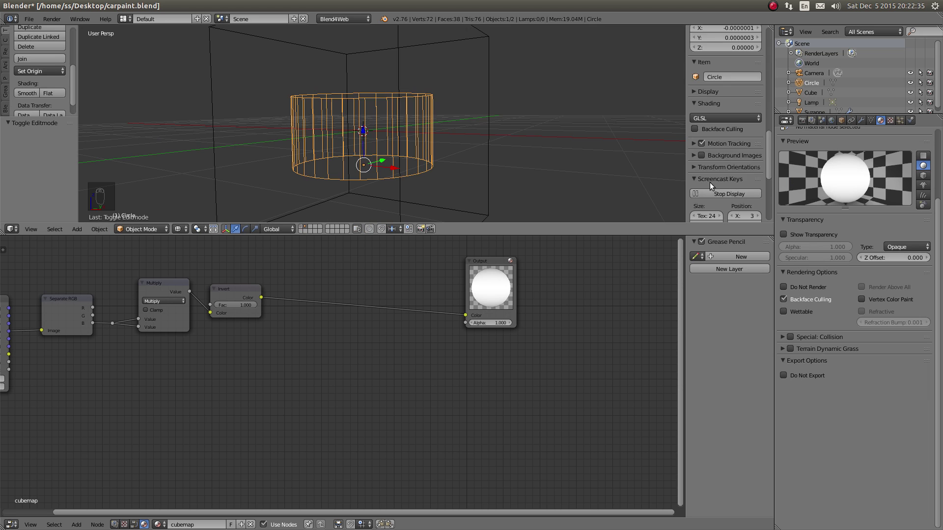
# Step: Set the cylinder's origin to the 3D cursor
pyautogui.scroll(-6, 714, 147)
pyautogui.scroll(-1, 724, 91)
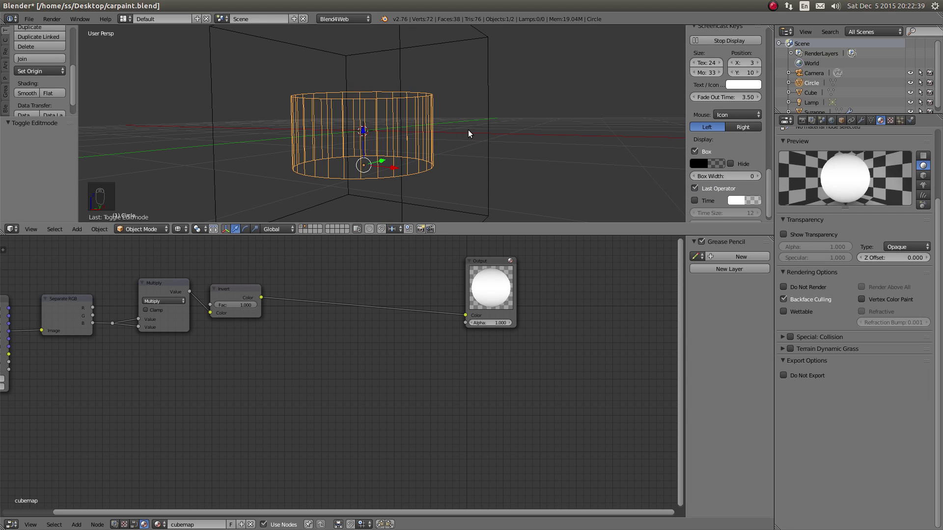
pyautogui.hotkey('ctrl', 'alt', 'shift', 'c')
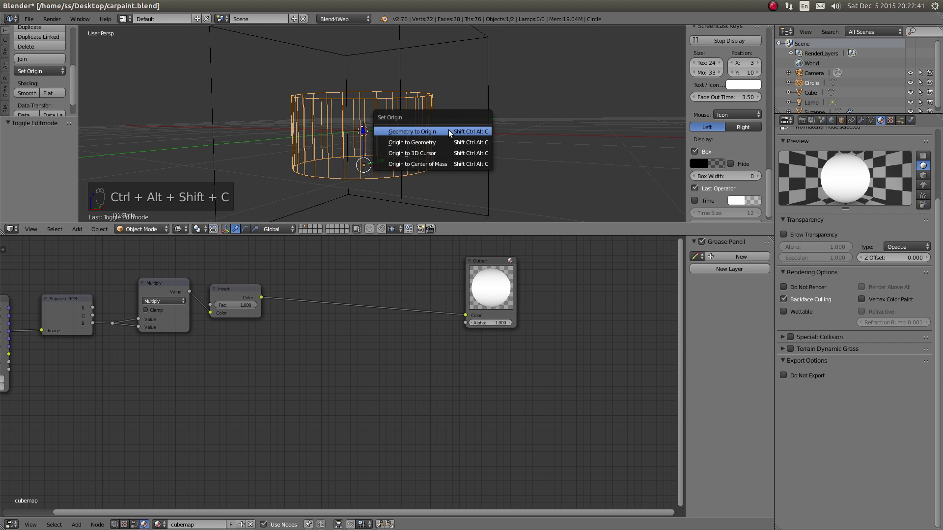
pyautogui.click(440, 153)
pyautogui.moveTo(438, 146); pyautogui.dragTo(403, 160, button='middle')
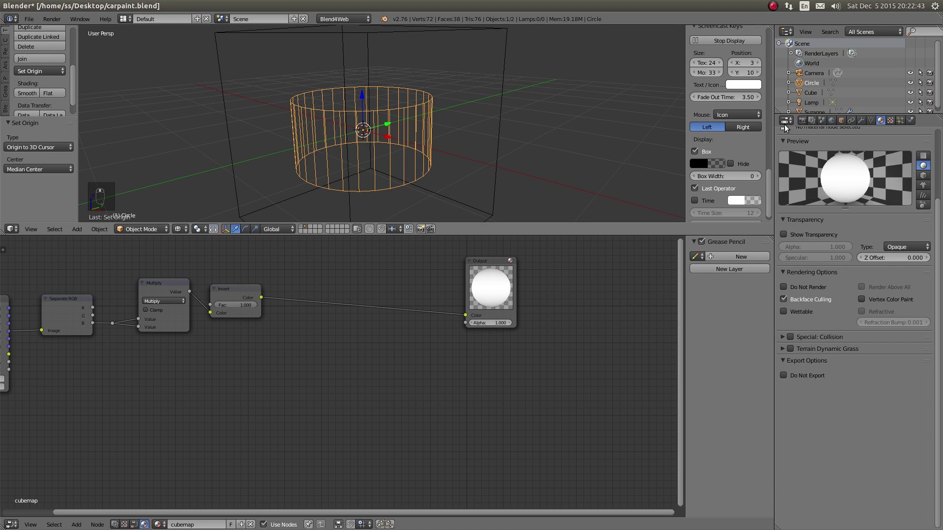
# Step: Add a new texture to the World and set its type to Environment Map
pyautogui.click(841, 120)
pyautogui.click(831, 121)
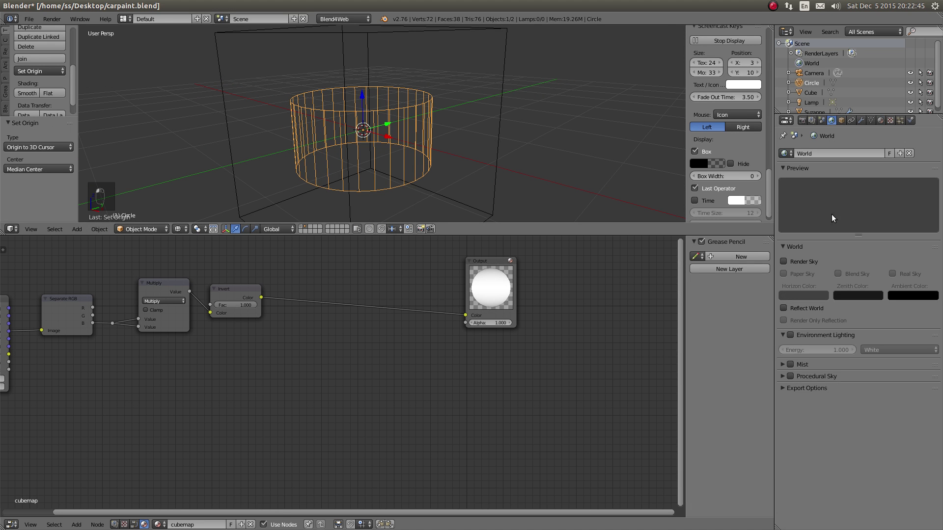
pyautogui.click(890, 120)
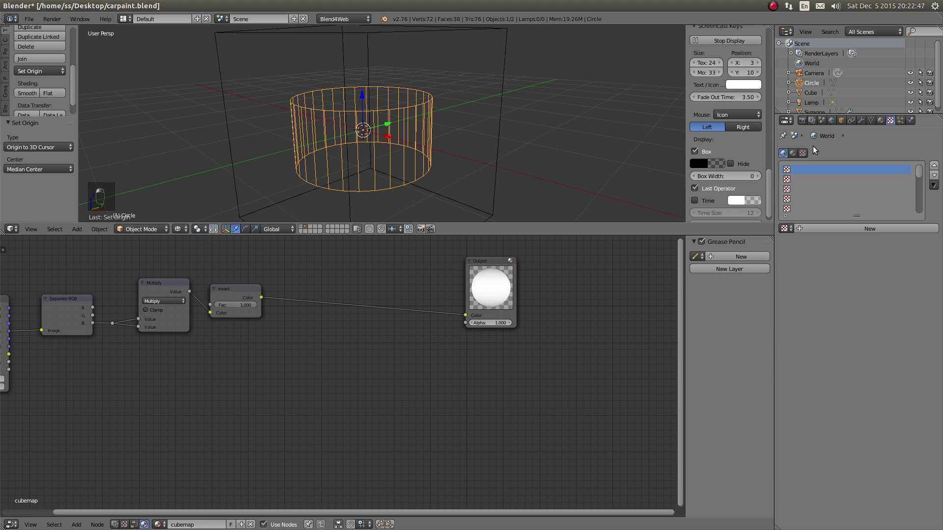
pyautogui.click(784, 228)
pyautogui.click(808, 232)
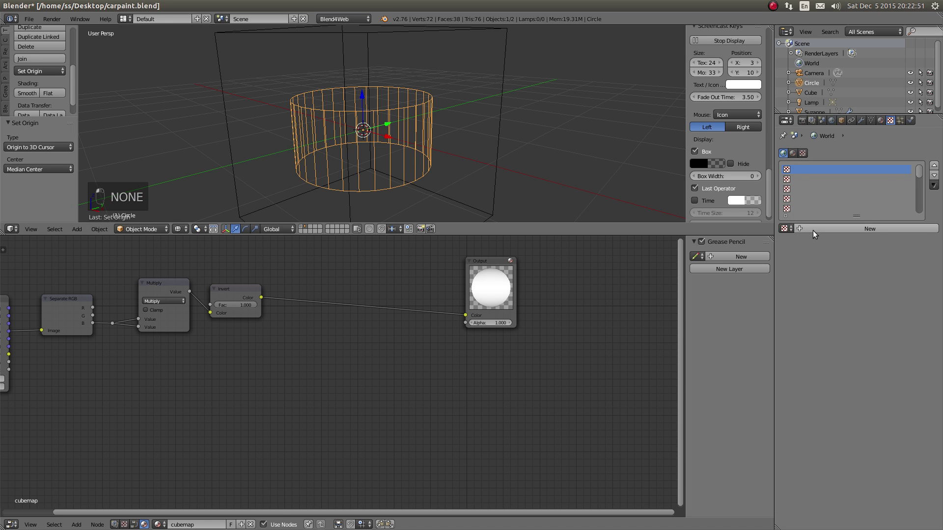
pyautogui.click(811, 228)
pyautogui.click(837, 241)
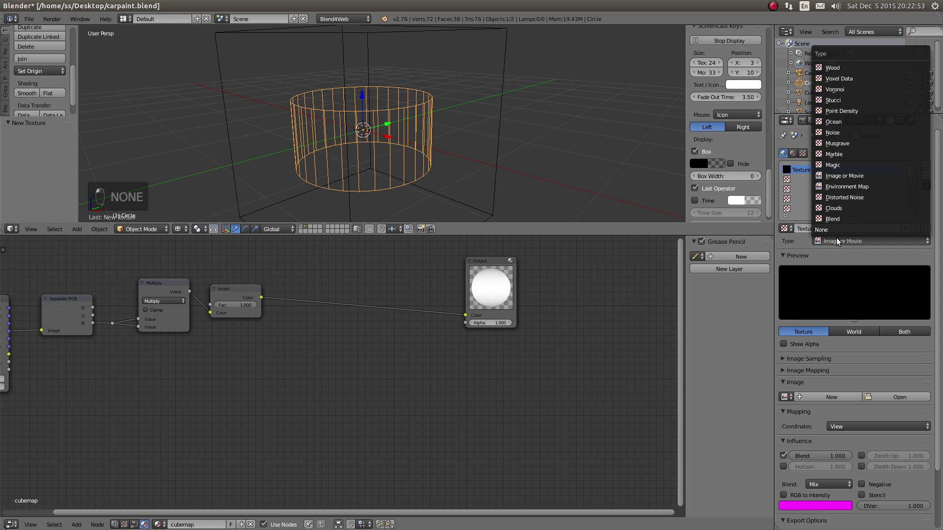
pyautogui.click(846, 186)
pyautogui.scroll(-2, 834, 308)
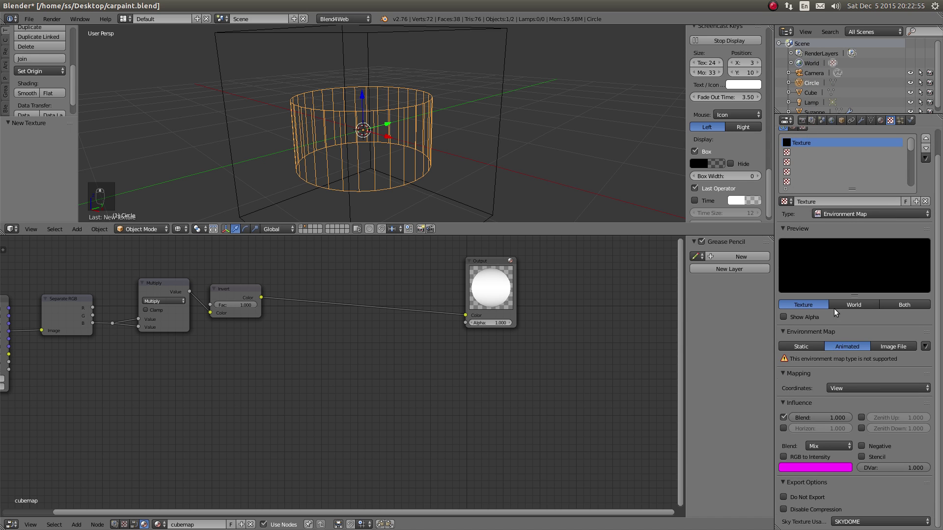
# Step: Make the environment map Static and switch the render engine to Blender Render
pyautogui.click(894, 347)
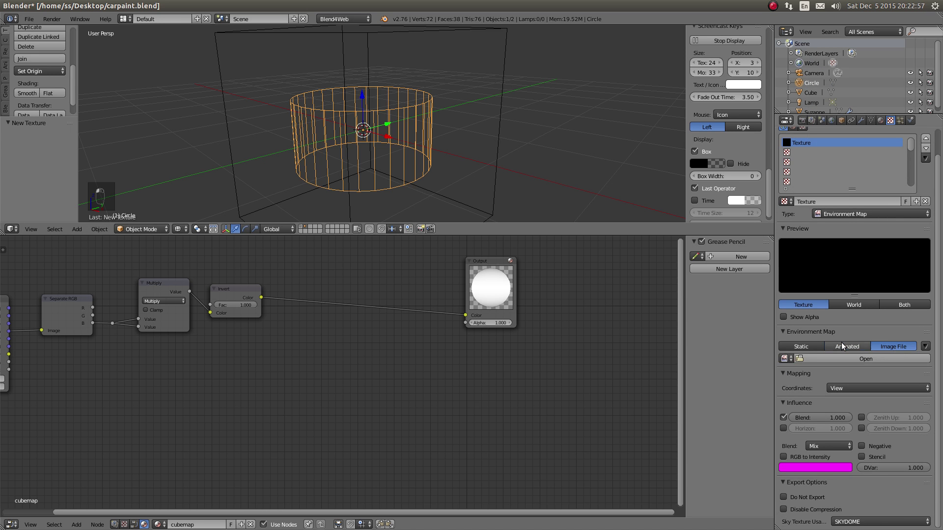
pyautogui.click(813, 347)
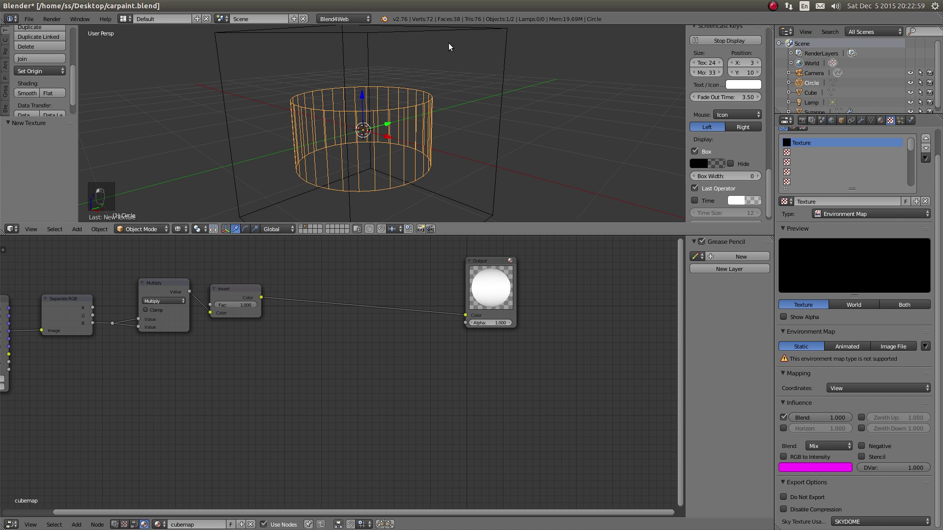
pyautogui.click(342, 20)
pyautogui.click(341, 31)
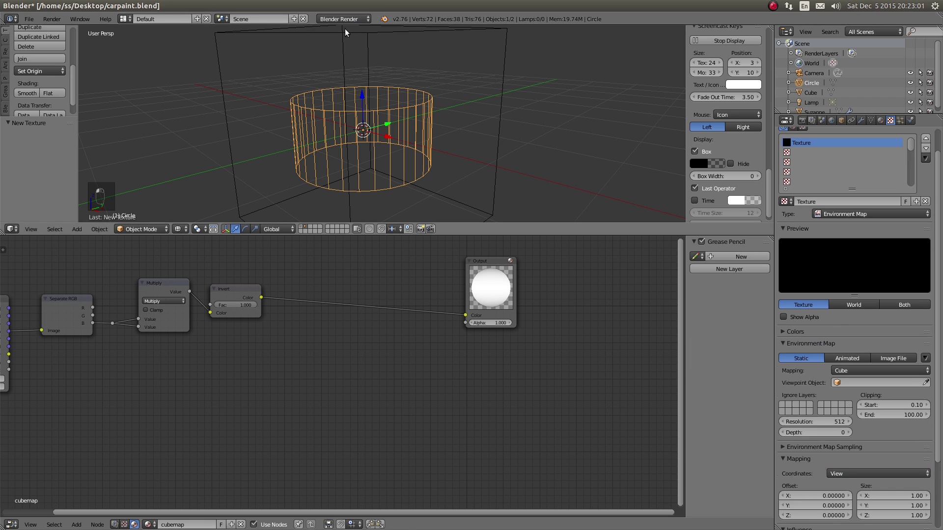
pyautogui.scroll(-4, 850, 320)
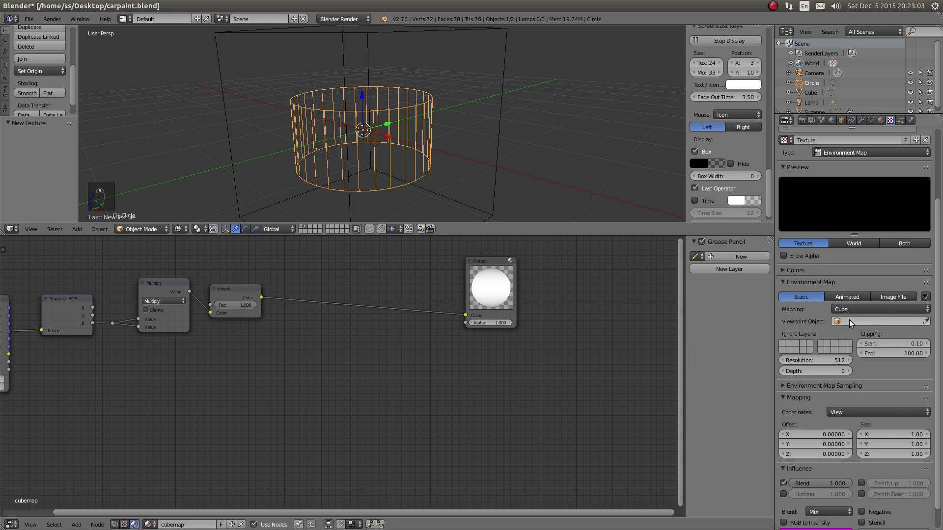
# Step: Pick the cylinder Circle as the environment map's viewpoint object and save the file
pyautogui.click(927, 322)
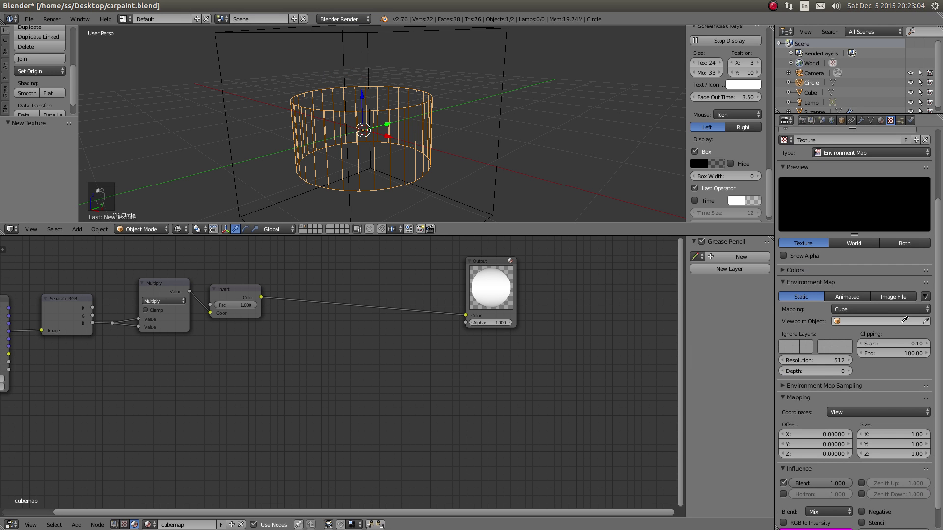
pyautogui.click(420, 98)
pyautogui.moveTo(493, 126); pyautogui.dragTo(482, 116, button='middle')
pyautogui.hotkey('ctrl', 's')
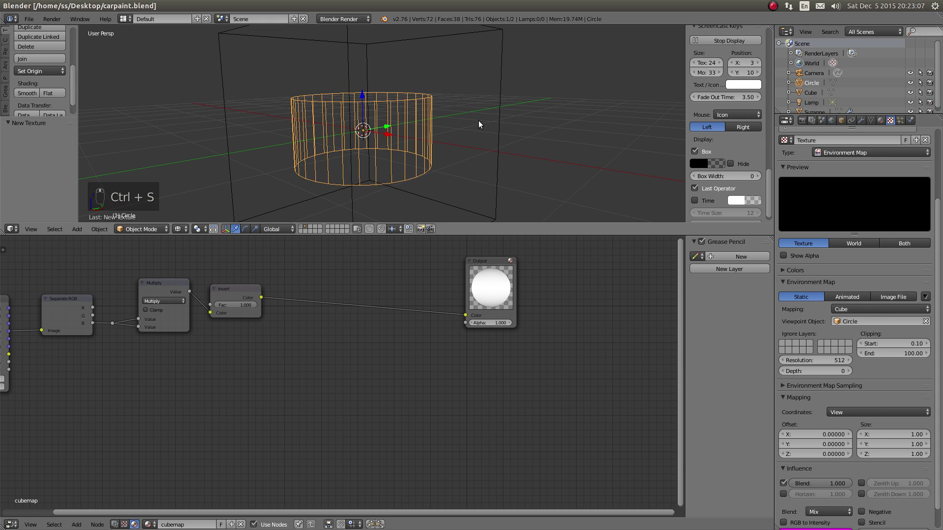
# Step: Set the environment map's resolution to 256
pyautogui.moveTo(851, 334); pyautogui.dragTo(850, 310, button='middle')
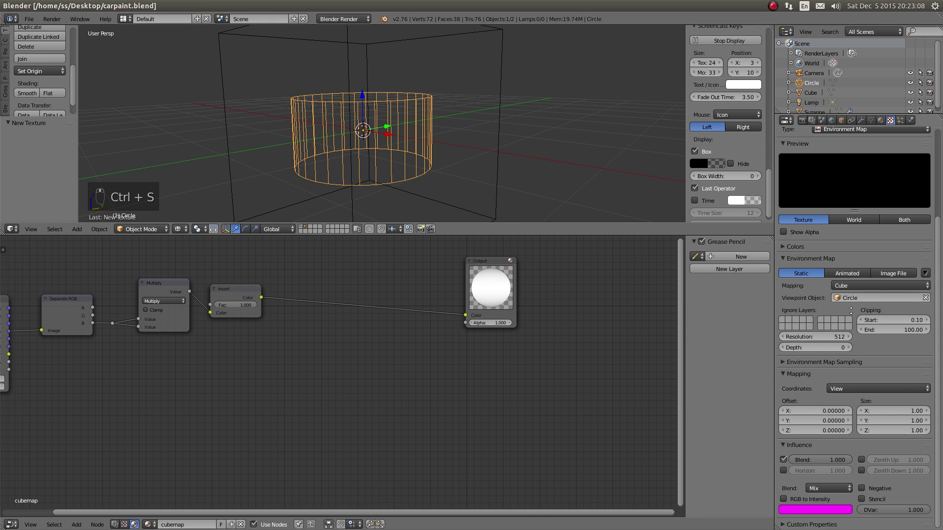
pyautogui.click(809, 339)
pyautogui.write('25')
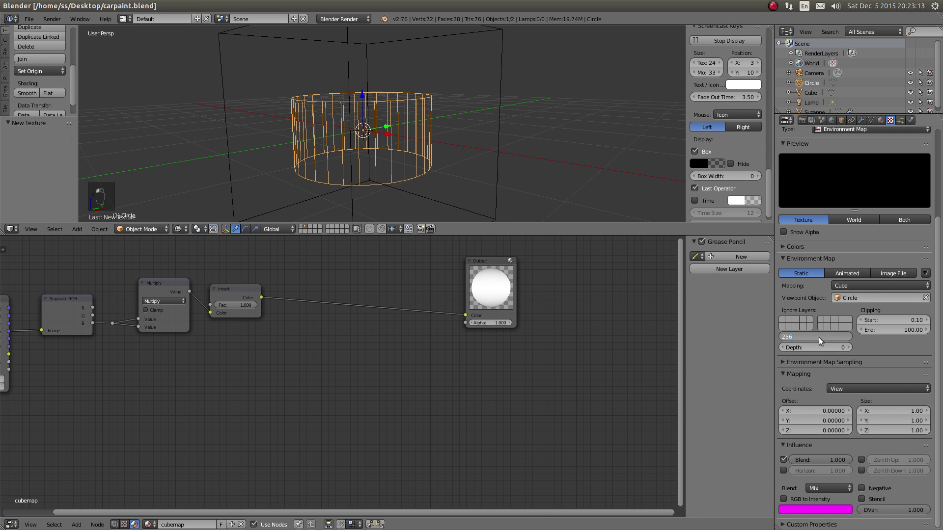
pyautogui.write('6')
pyautogui.press('Return')
pyautogui.moveTo(407, 89); pyautogui.dragTo(437, 153, button='middle')
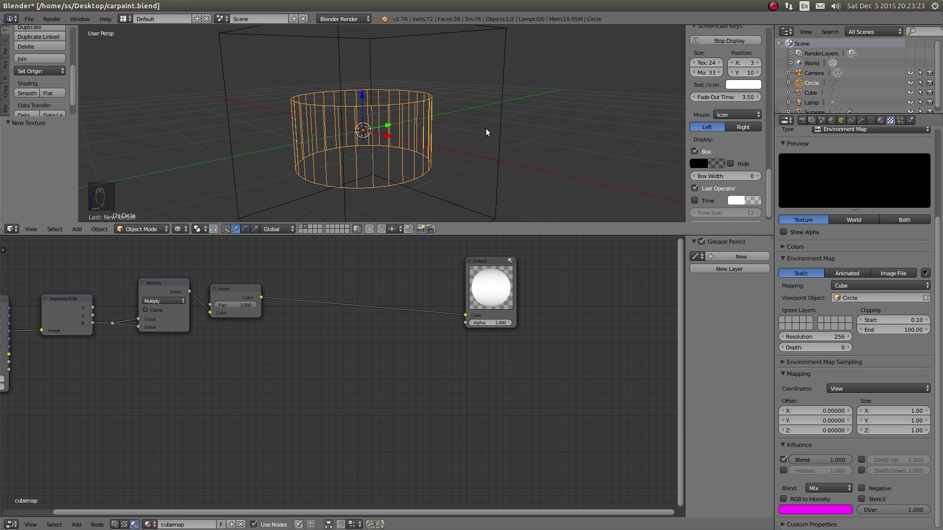
# Step: Render the scene and save the environment map to the Desktop as cubemap.png
pyautogui.press('F12')
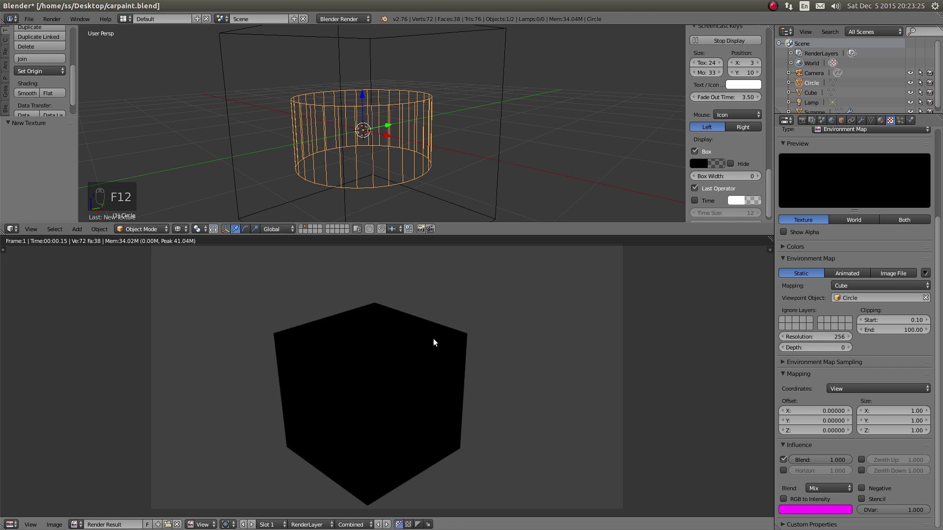
pyautogui.click(925, 272)
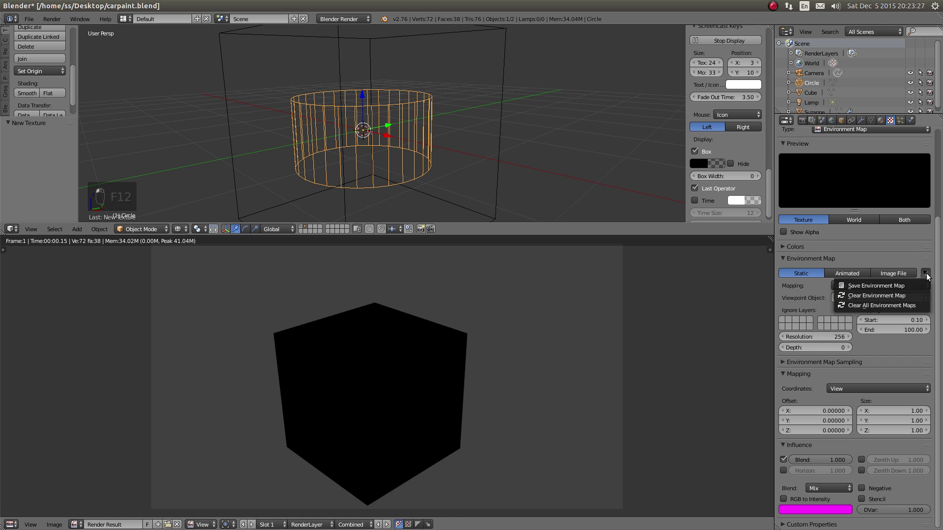
pyautogui.click(903, 286)
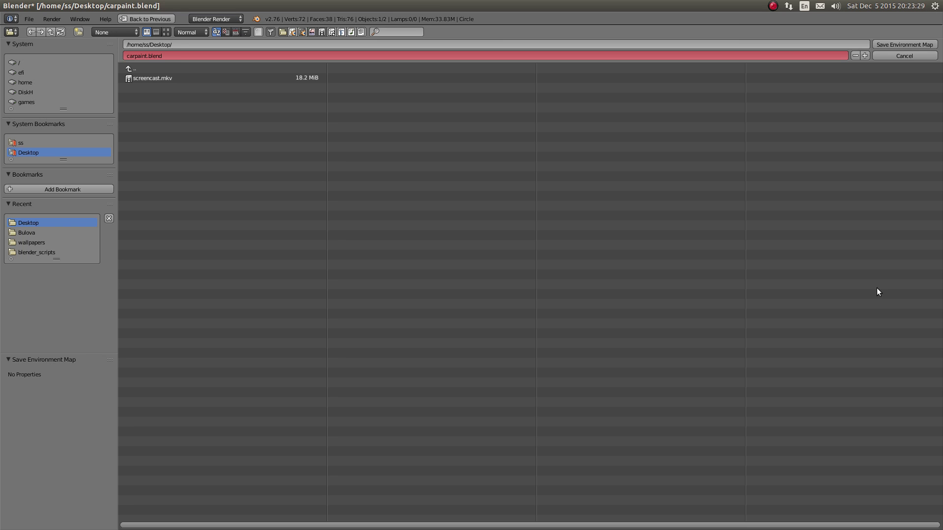
pyautogui.click(144, 54)
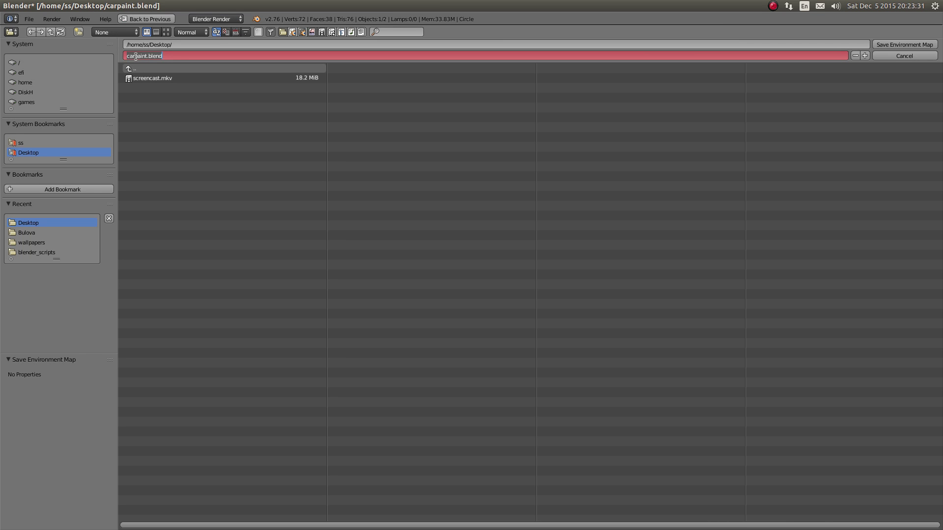
pyautogui.click(170, 55)
pyautogui.moveTo(170, 55); pyautogui.dragTo(119, 55)
pyautogui.write('cubemap.png')
pyautogui.click(181, 122)
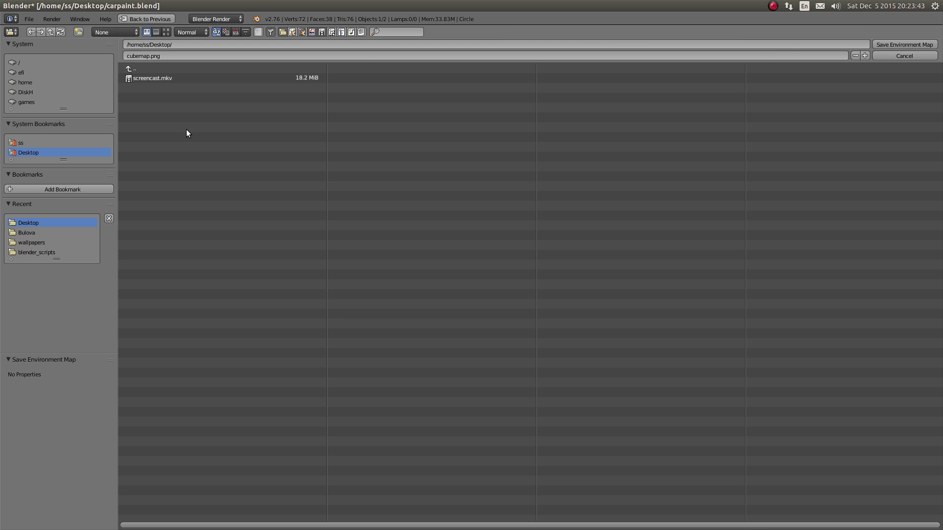
pyautogui.press('Return')
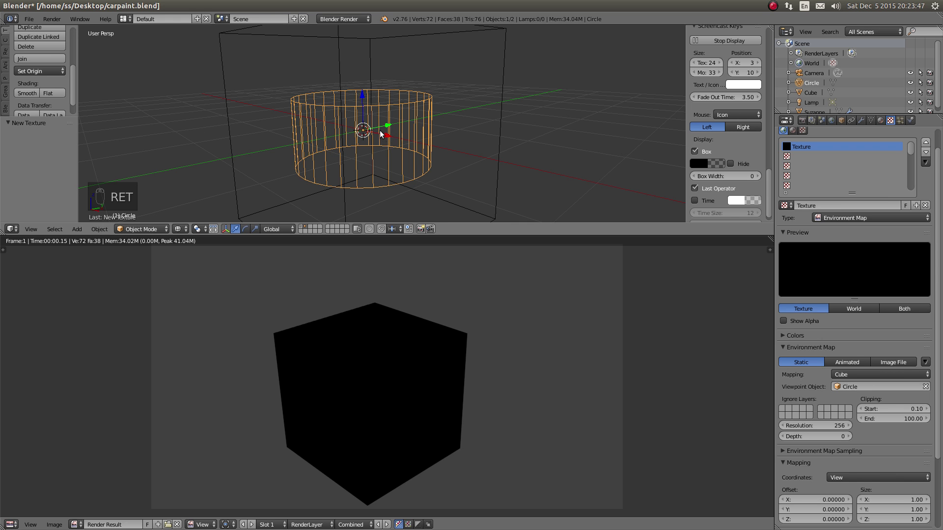
# Step: Examine the saved cubemap.png on the desktop in the Image Viewer and check its file properties
pyautogui.click(16, 6)
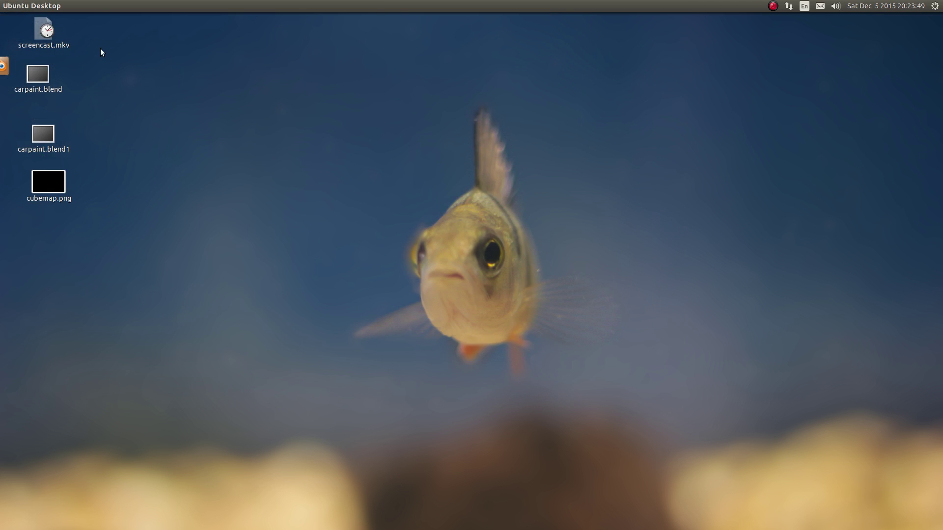
pyautogui.doubleClick(52, 181)
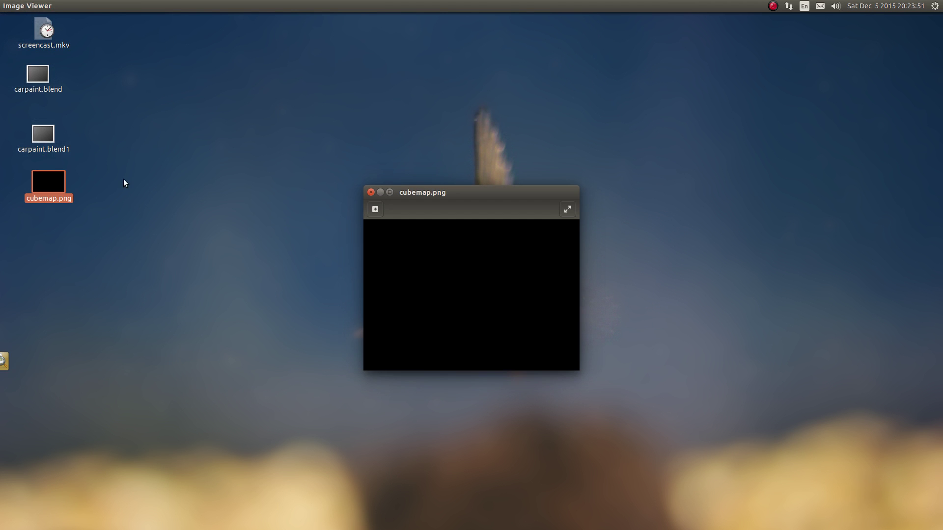
pyautogui.click(370, 192)
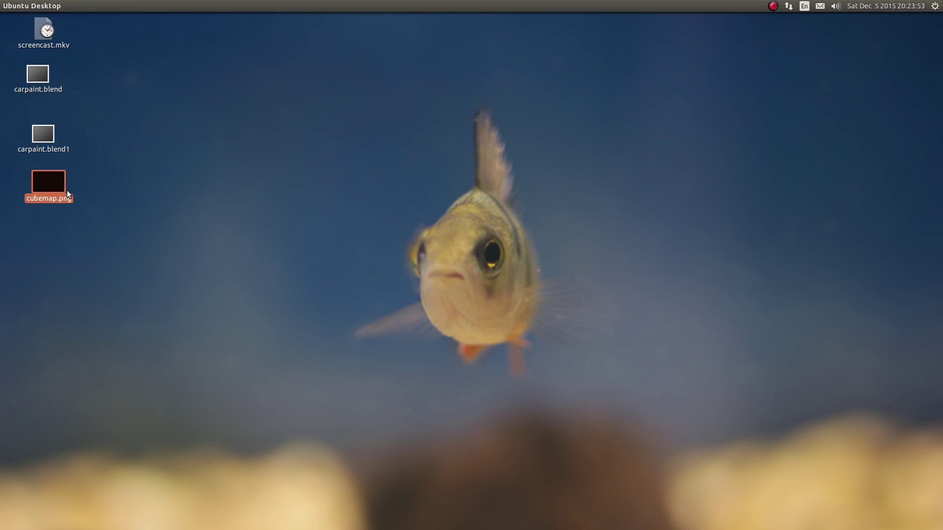
pyautogui.rightClick(54, 180)
pyautogui.click(85, 383)
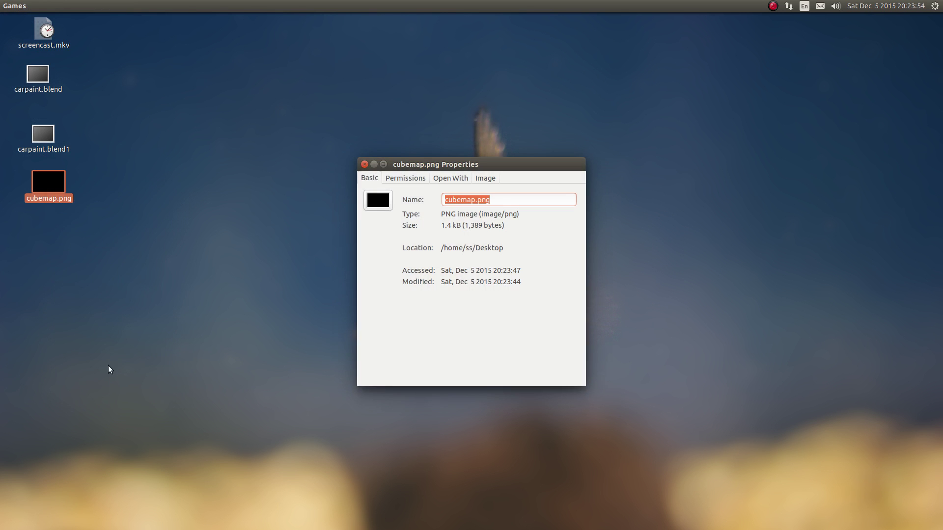
pyautogui.click(364, 164)
# Step: Delete cubemap.png from the desktop and return to Blender
pyautogui.click(57, 180)
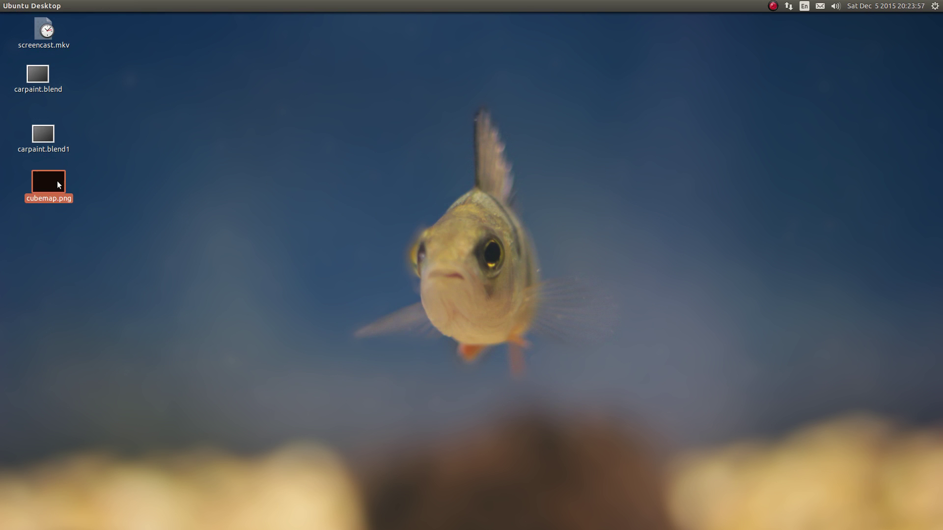
pyautogui.press('Delete')
pyautogui.hotkey('alt', 'Tab')
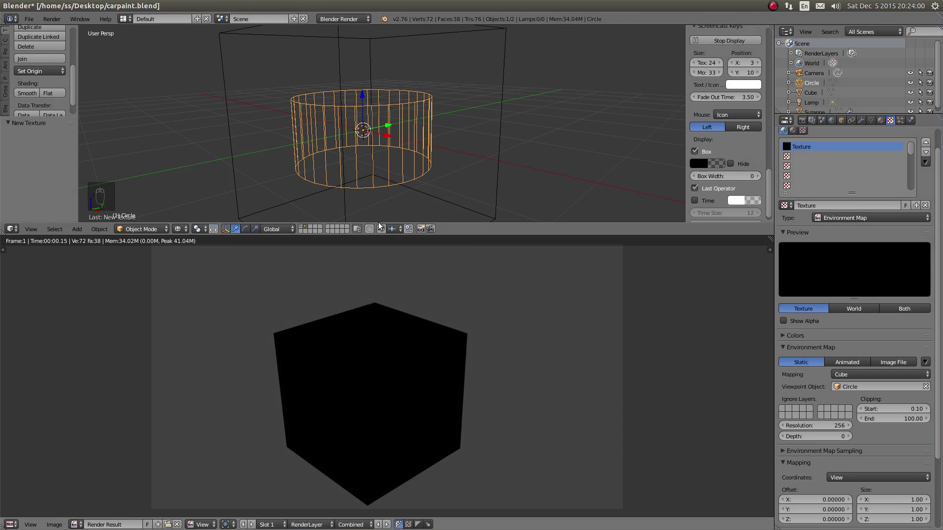
# Step: Add a Plain Axes empty at the cylinder's center and set it as the environment map's viewpoint object
pyautogui.moveTo(393, 187); pyautogui.dragTo(445, 129, button='middle')
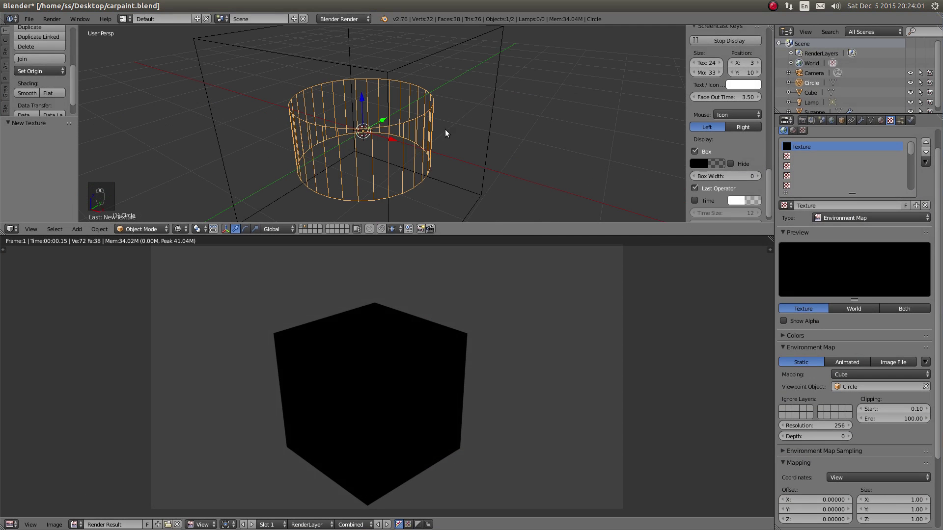
pyautogui.hotkey('shift', 'a')
pyautogui.moveTo(454, 123)
pyautogui.moveTo(442, 197)
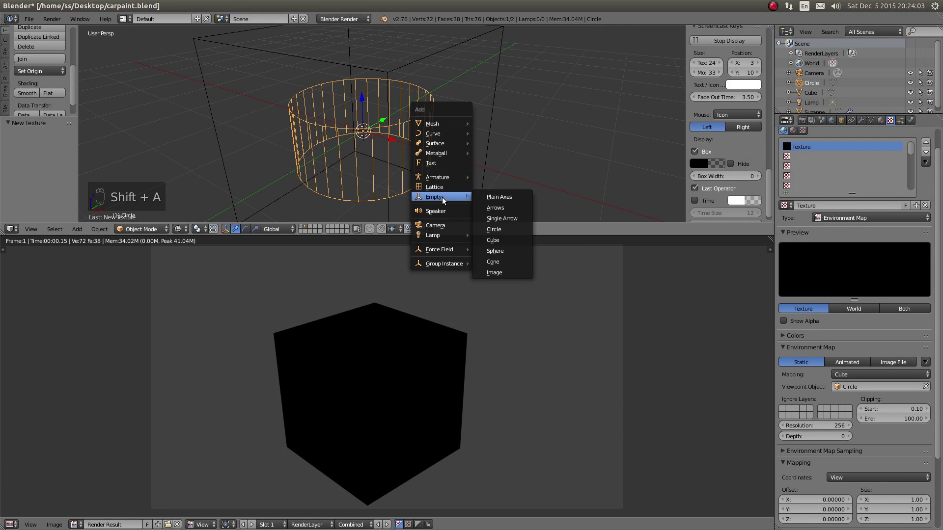
pyautogui.click(500, 196)
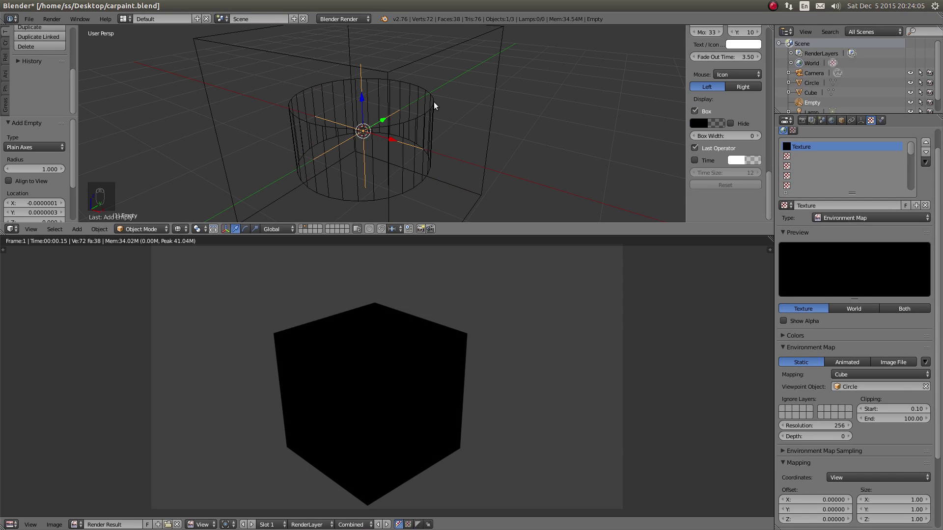
pyautogui.click(884, 390)
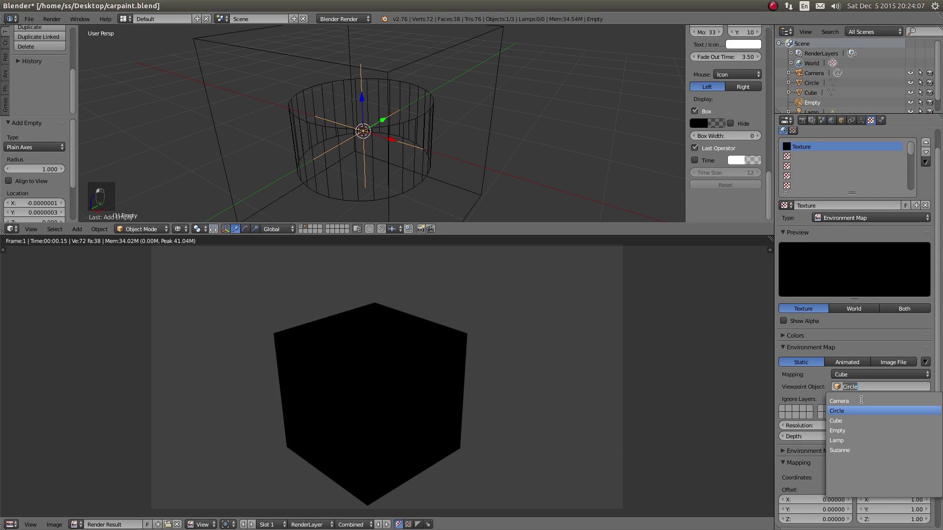
pyautogui.click(852, 431)
# Step: Clear all environment maps and save the blend file
pyautogui.click(925, 361)
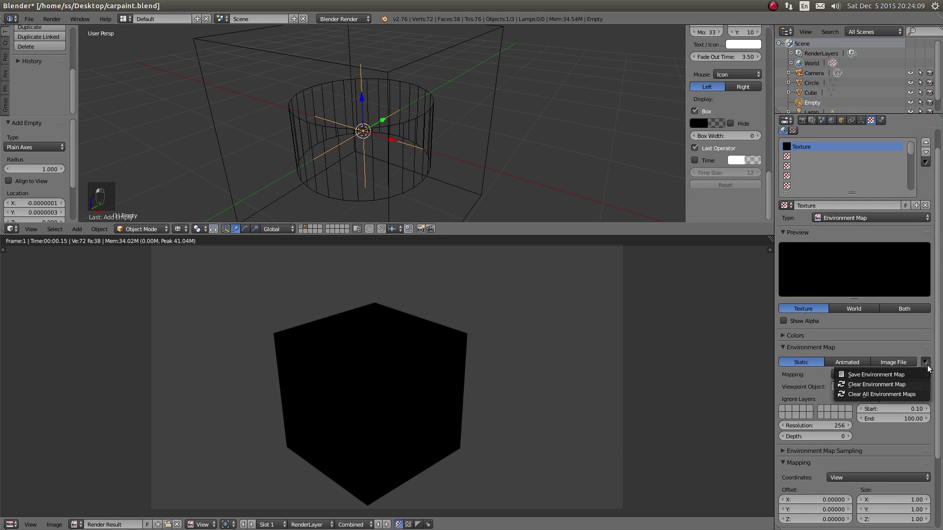
pyautogui.click(897, 394)
pyautogui.moveTo(485, 134); pyautogui.dragTo(459, 119, button='middle')
pyautogui.hotkey('ctrl', 's')
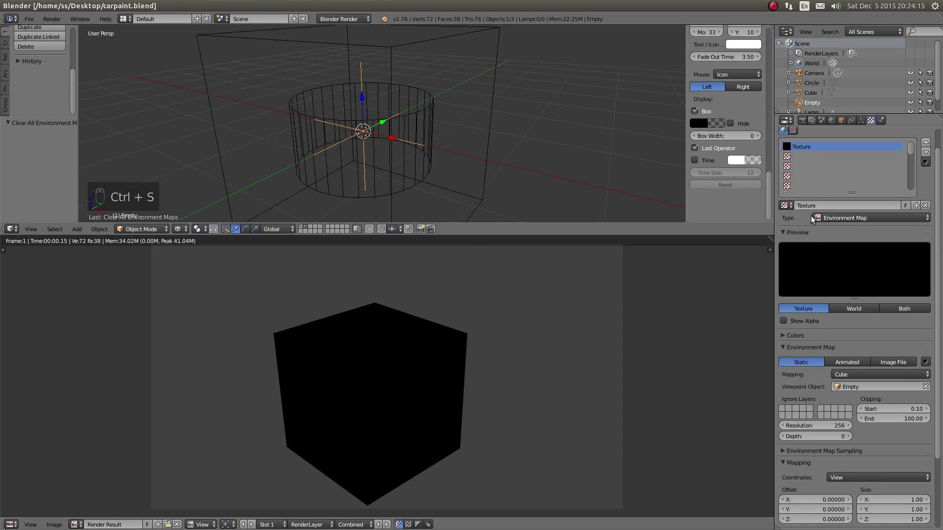
# Step: Render the scene and save the environment map to the desktop as cubemap.png
pyautogui.press('F12')
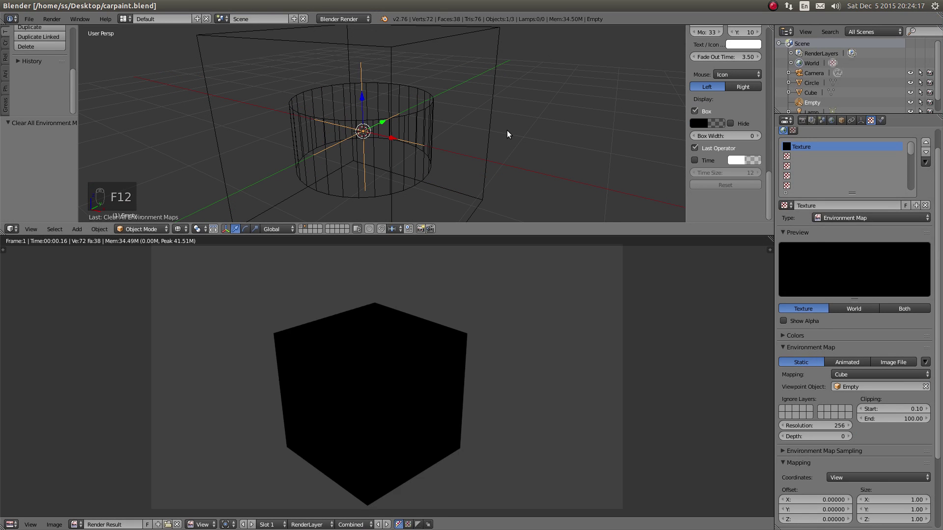
pyautogui.click(924, 361)
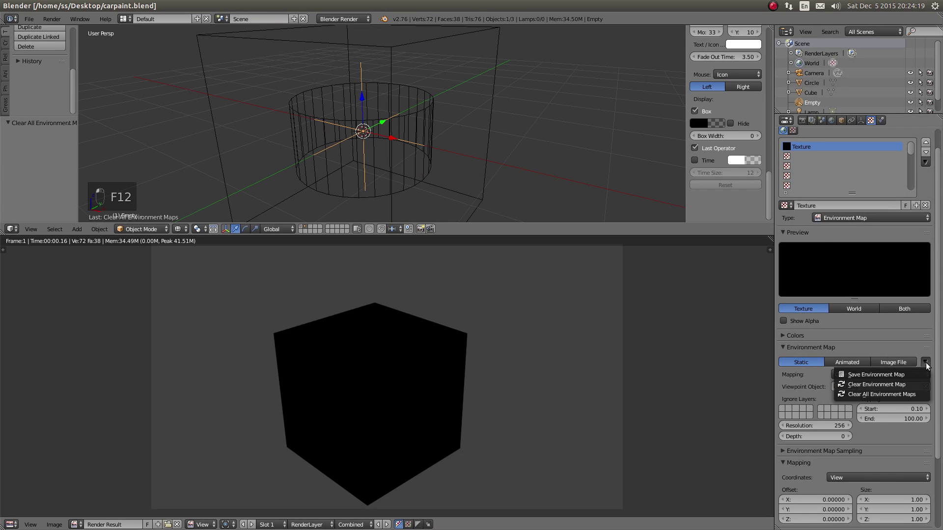
pyautogui.click(901, 376)
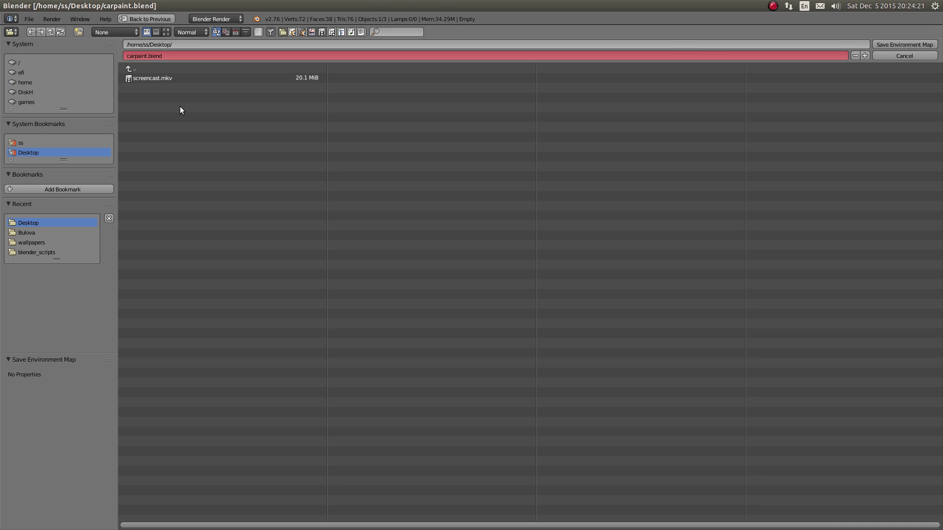
pyautogui.click(169, 56)
pyautogui.write('cu')
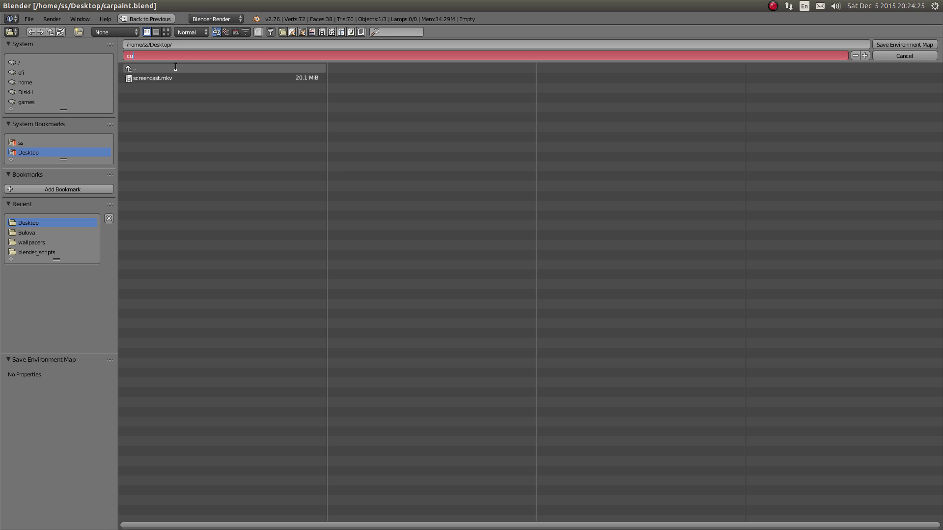
pyautogui.write('bemap.png')
pyautogui.press('Return')
pyautogui.press('Return')
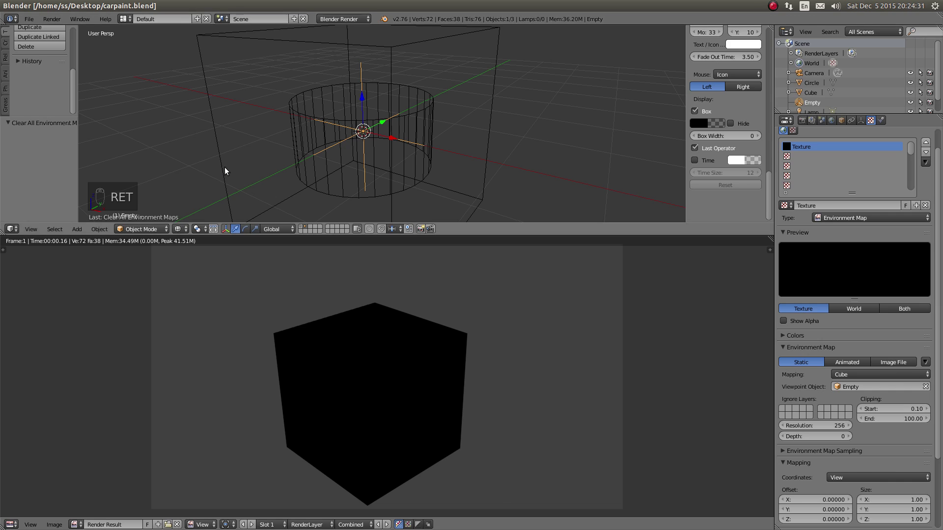
# Step: Check the saved cubemap.png from the desktop in the Image Viewer, close it and return to Blender
pyautogui.click(19, 7)
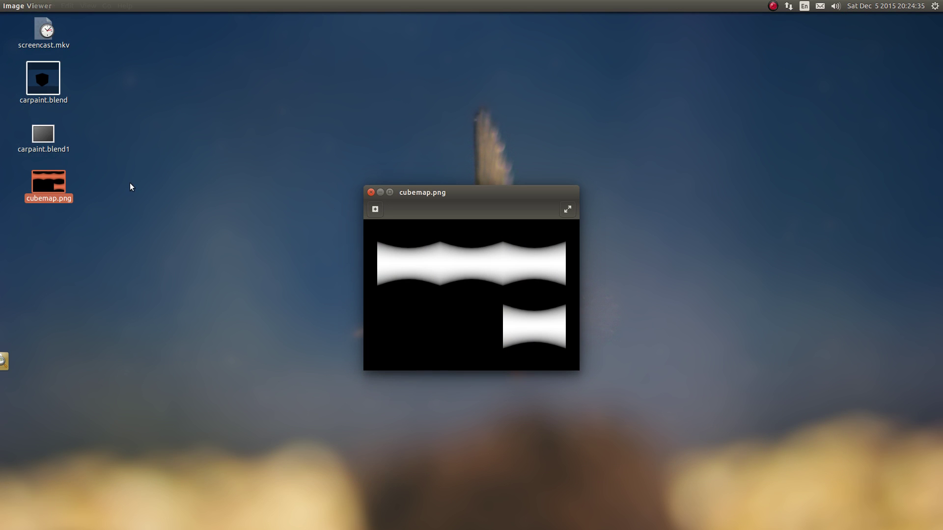
pyautogui.click(371, 192)
pyautogui.hotkey('alt', 'Tab')
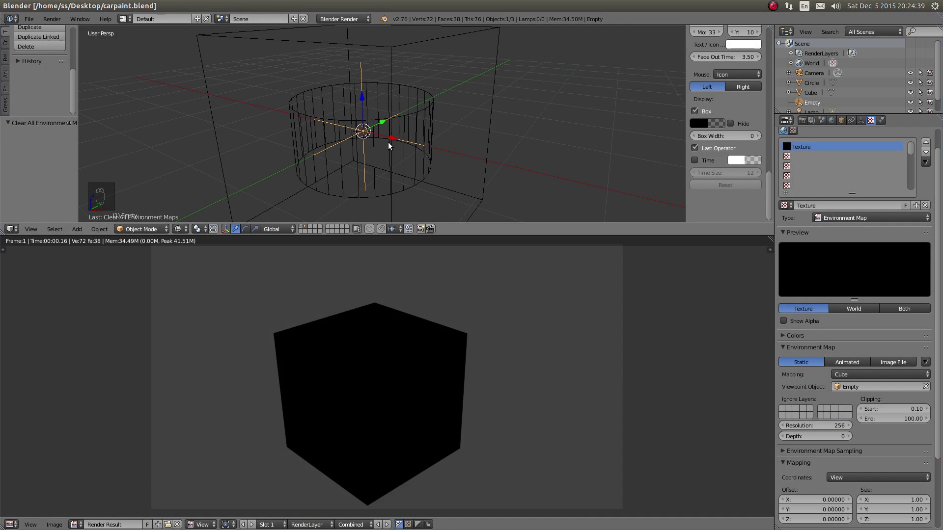
# Step: Hide the enclosing cube, select the cylinder and switch the 3D view to textured shading
pyautogui.rightClick(426, 113)
pyautogui.moveTo(437, 137)
pyautogui.mouseDown(button='middle')
pyautogui.moveTo(441, 122)
pyautogui.moveTo(431, 127)
pyautogui.mouseUp(button='middle')
pyautogui.rightClick(496, 105)
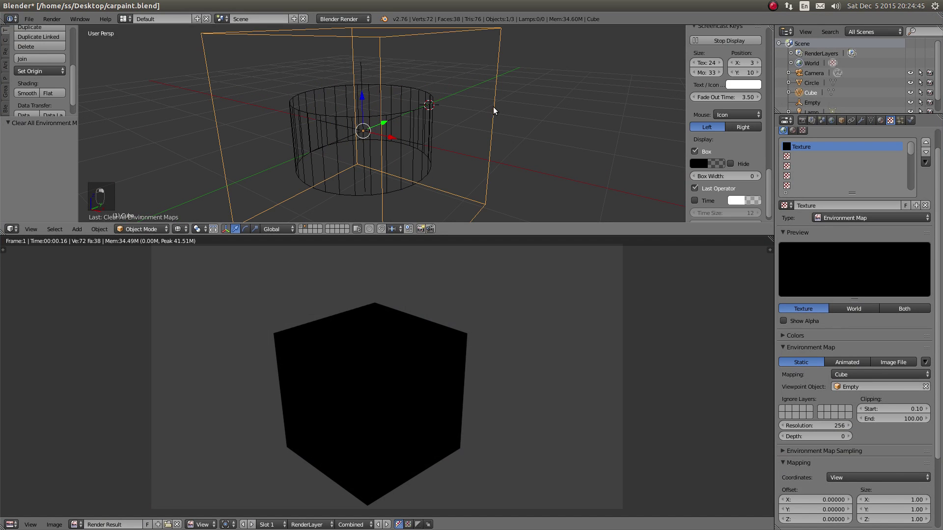
pyautogui.press('h')
pyautogui.rightClick(425, 119)
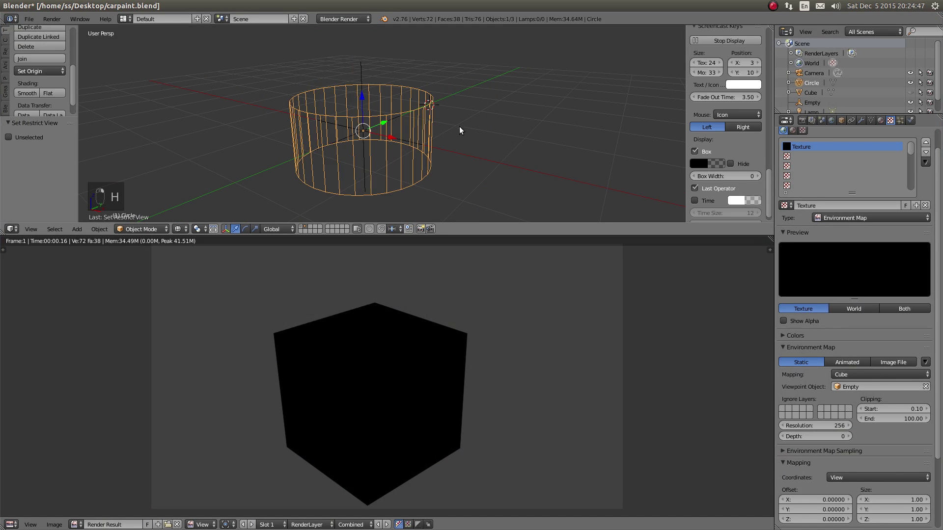
pyautogui.press('z')
pyautogui.hotkey('alt', 'z')
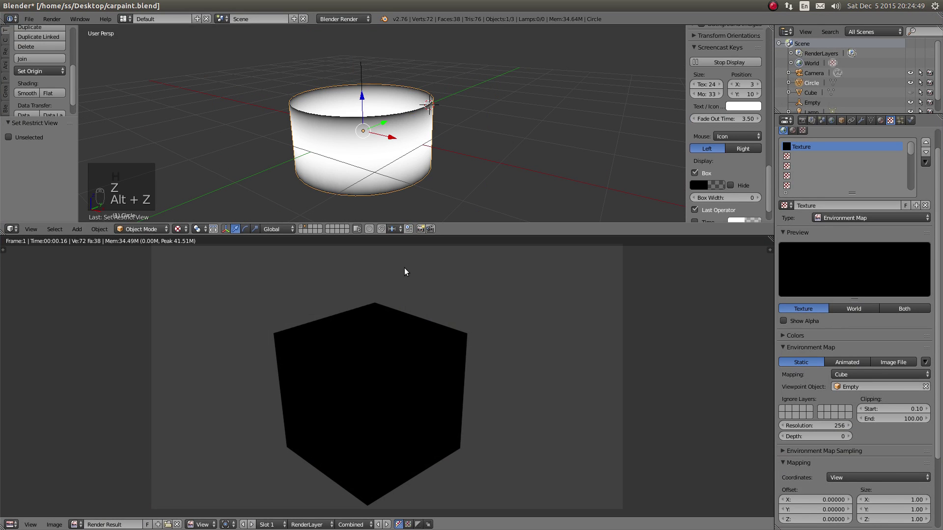
# Step: Bring back the node editor and delete the Invert node from the cubemap material, keeping Multiply connected to Output
pyautogui.press('F11')
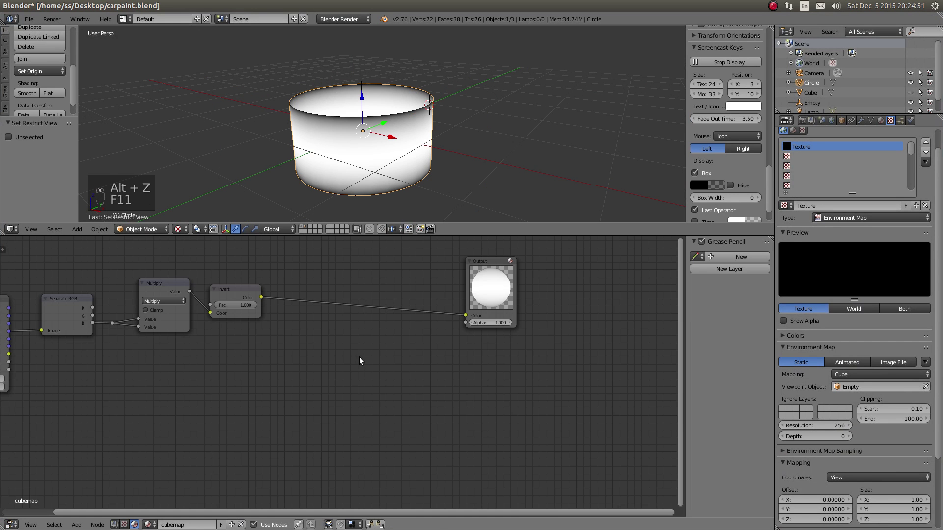
pyautogui.scroll(1, 325, 351)
pyautogui.hotkey('shift', 'a')
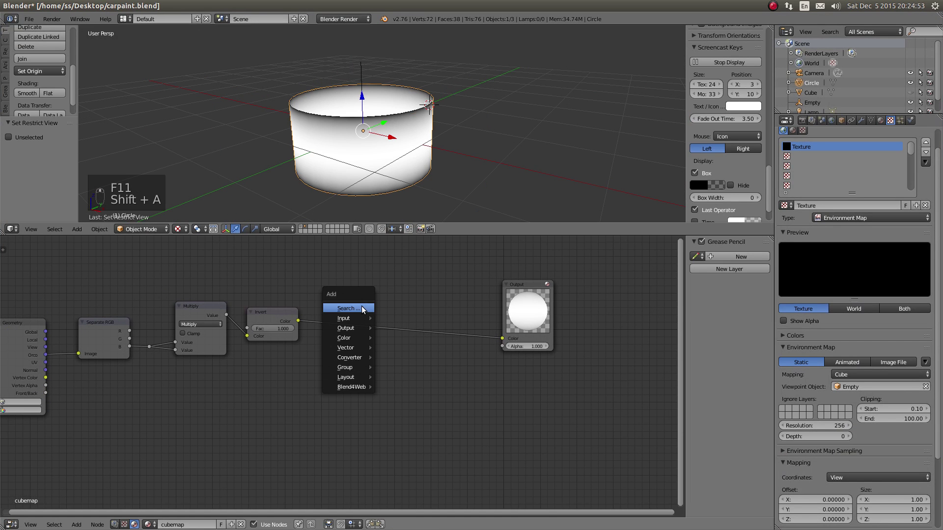
pyautogui.moveTo(230, 354); pyautogui.dragTo(283, 353, button='middle')
pyautogui.moveTo(324, 310); pyautogui.dragTo(424, 307)
pyautogui.hotkey('shift', 'a')
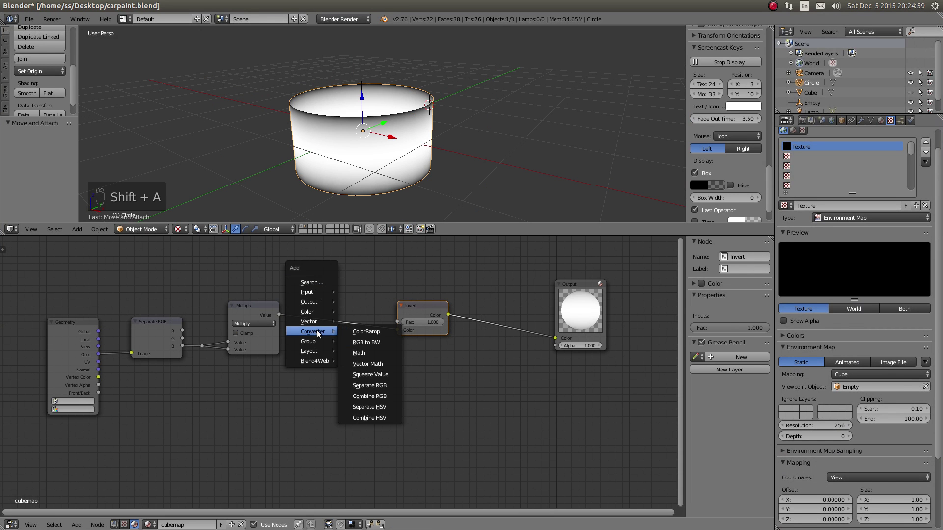
pyautogui.click(421, 309)
pyautogui.hotkey('ctrl', 'x')
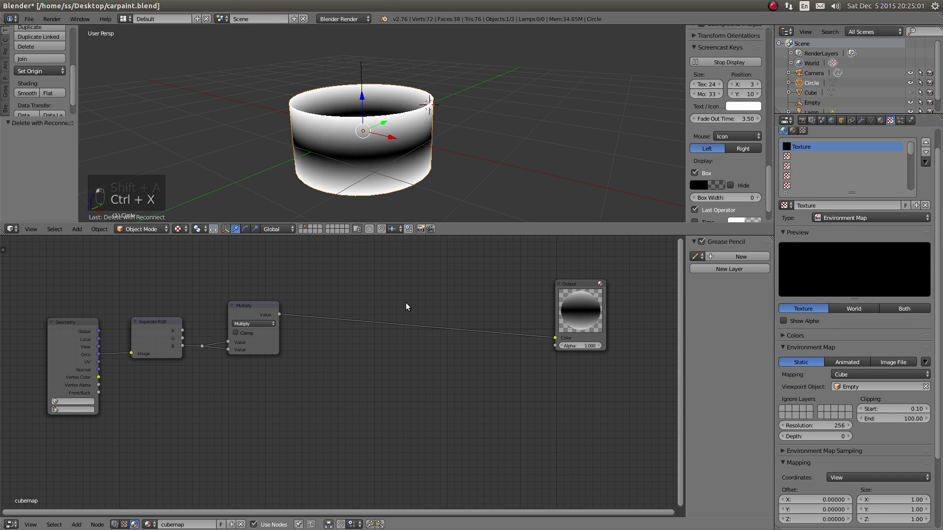
# Step: Insert a Blend4Web Smoothstep node on the link between the Multiply and Output nodes
pyautogui.hotkey('shift', 'a')
pyautogui.moveTo(361, 374)
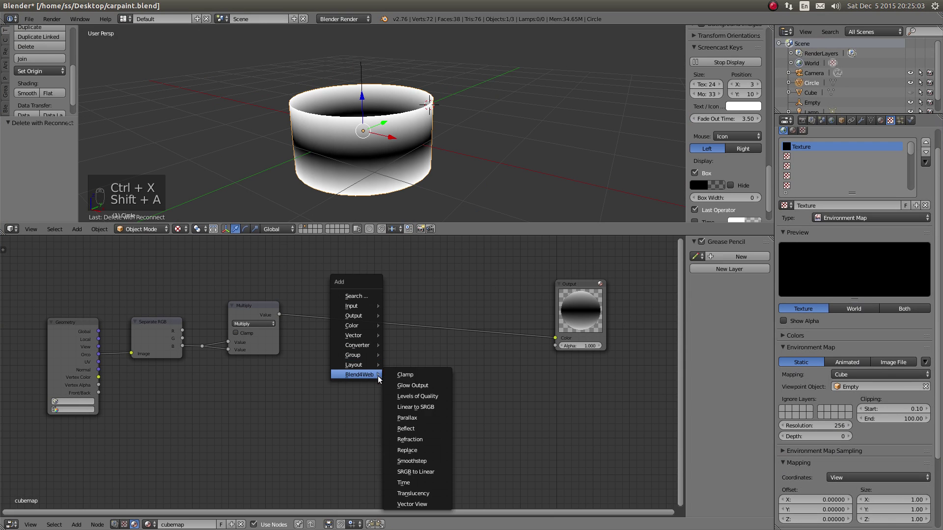
pyautogui.click(416, 450)
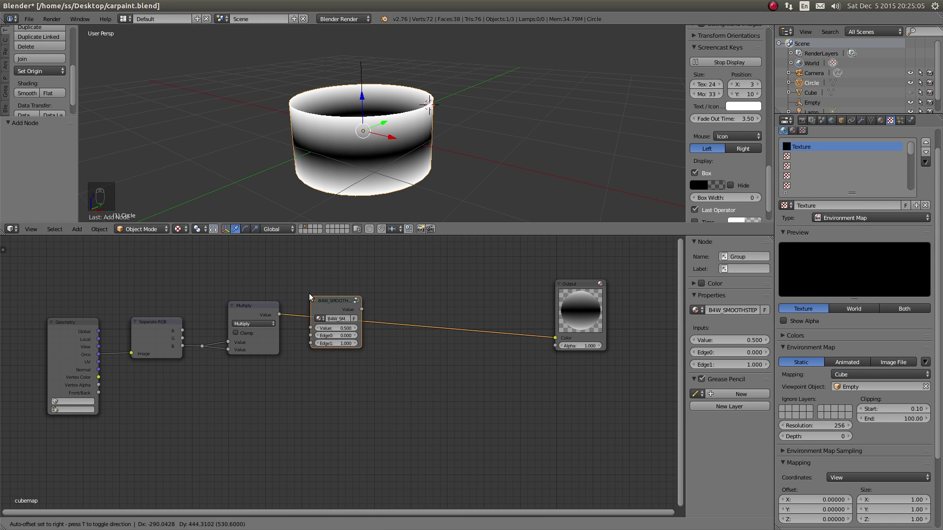
pyautogui.click(309, 295)
pyautogui.scroll(3, 330, 316)
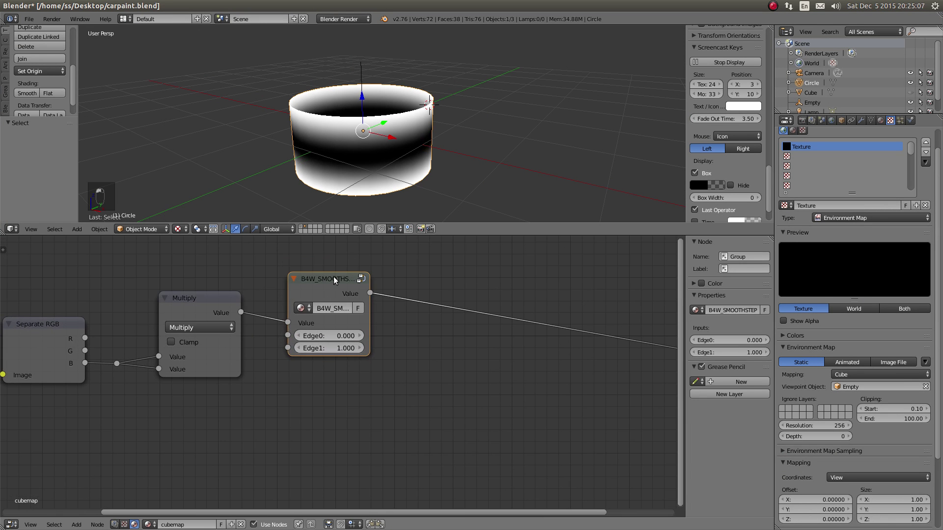
pyautogui.moveTo(334, 276); pyautogui.dragTo(365, 267)
# Step: Set the Smoothstep node's Edge1 to 0 and Edge0 to 1
pyautogui.click(356, 341)
pyautogui.write('0')
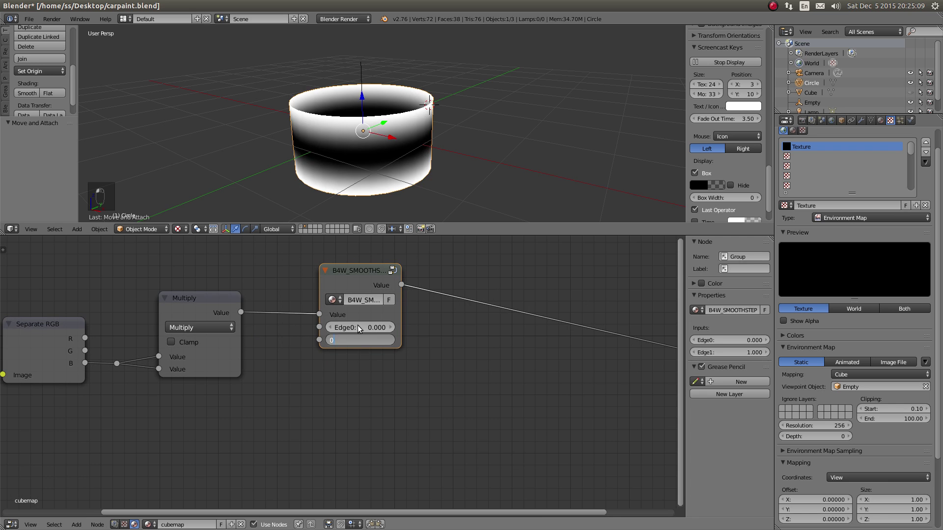
pyautogui.press('Return')
pyautogui.click(359, 326)
pyautogui.write('1')
pyautogui.press('Return')
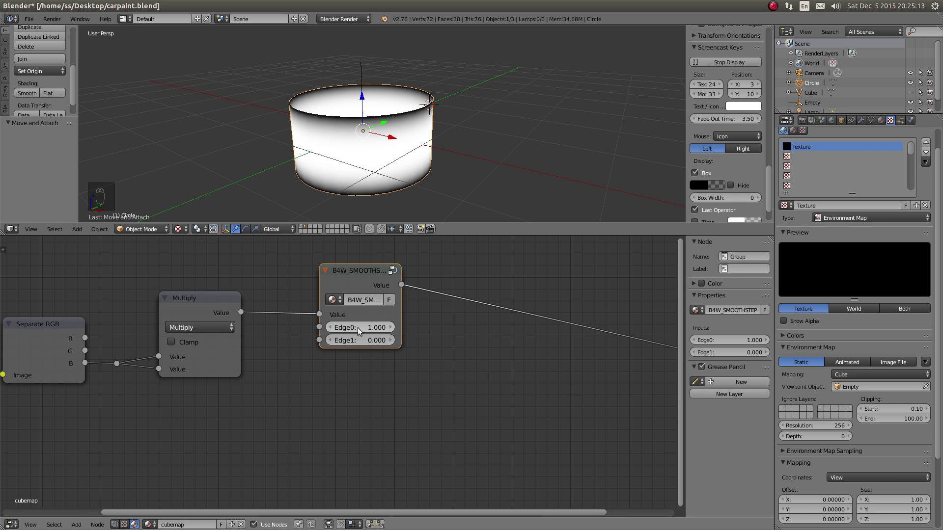
pyautogui.moveTo(358, 327); pyautogui.dragTo(362, 337, button='middle')
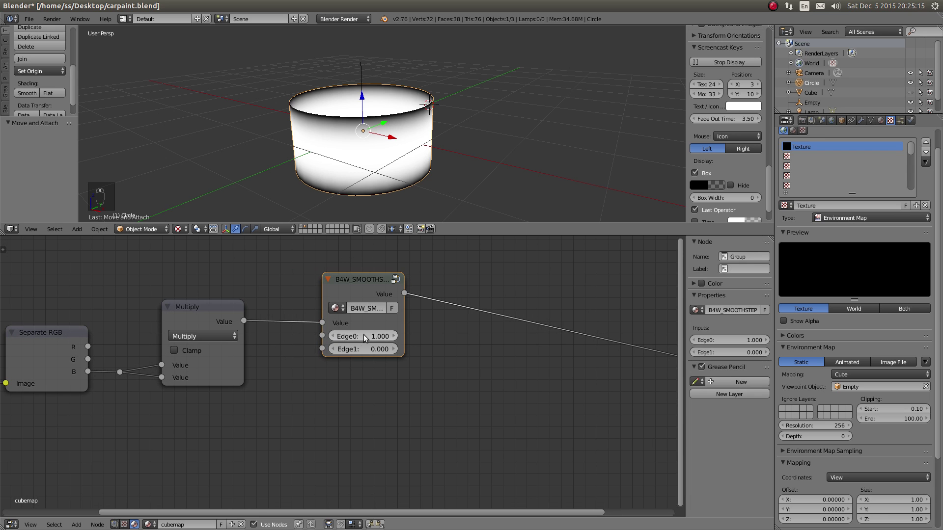
pyautogui.moveTo(355, 335)
pyautogui.mouseDown()
pyautogui.moveTo(337, 334)
pyautogui.moveTo(348, 339)
pyautogui.mouseUp()
pyautogui.hotkey('ctrl', 'z')
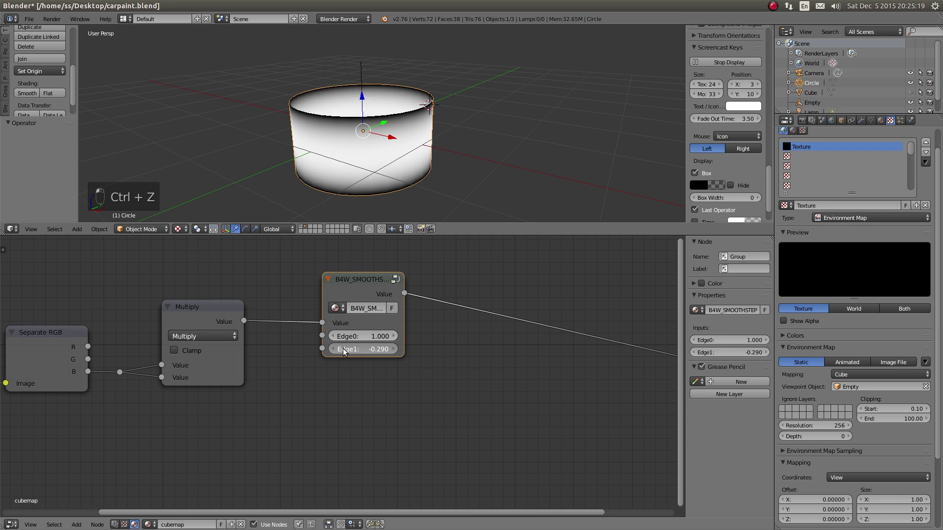
pyautogui.hotkey('ctrl', 'z')
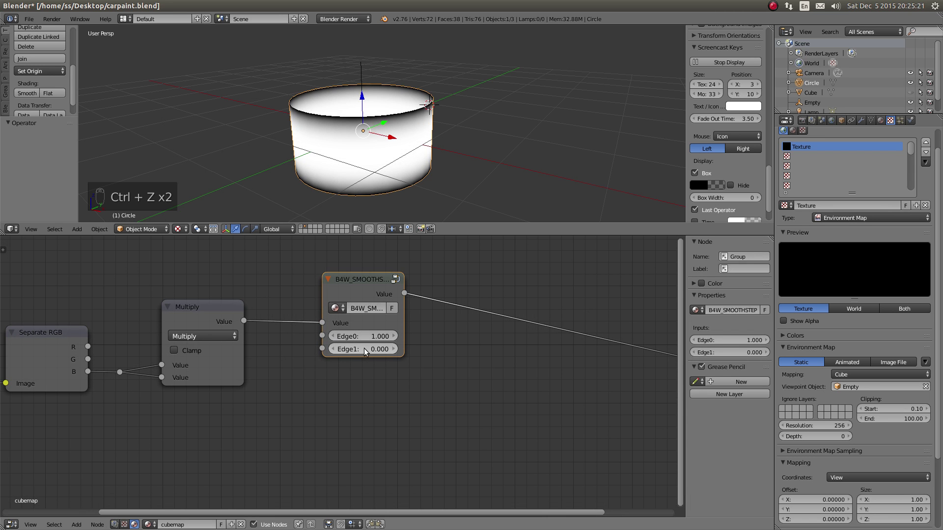
# Step: Set the Smoothstep node's Edge1 to -0.1 and check the gradient on the cylinder
pyautogui.click(337, 348)
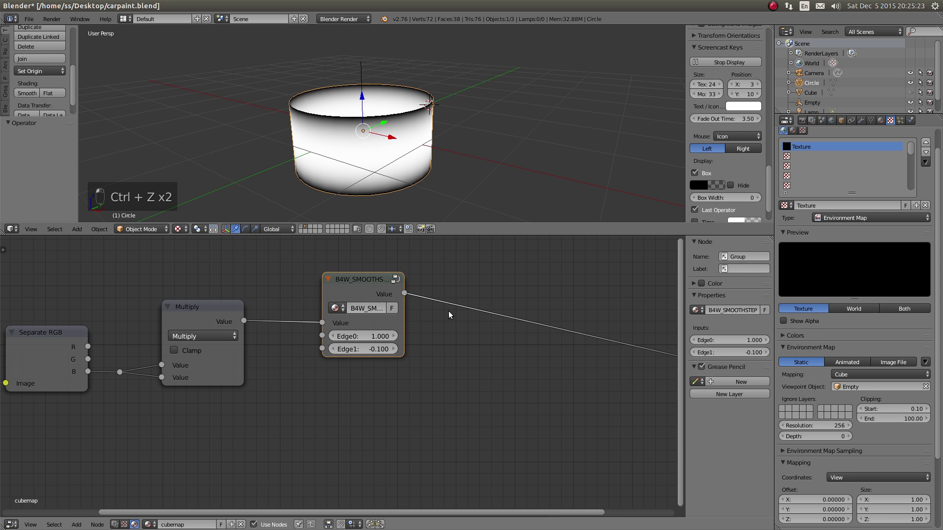
pyautogui.scroll(-3, 398, 327)
pyautogui.scroll(8, 408, 121)
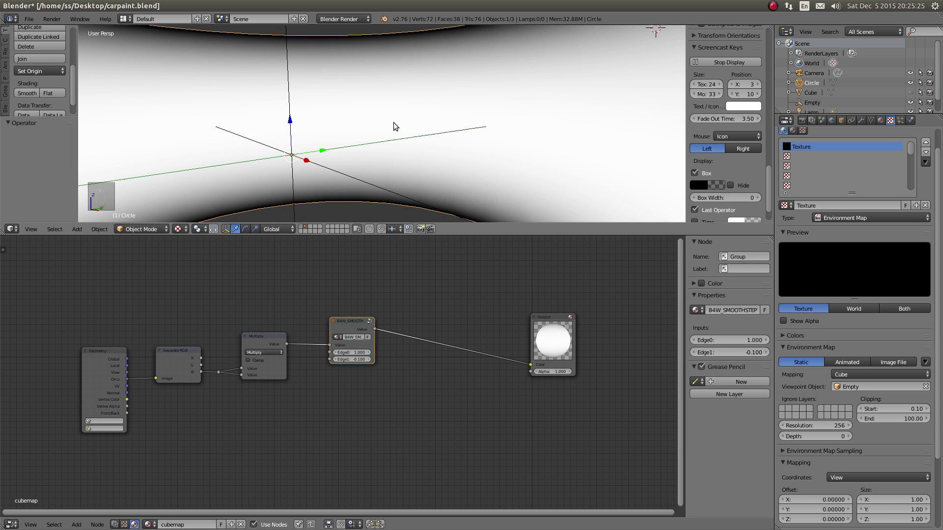
pyautogui.scroll(-8, 400, 131)
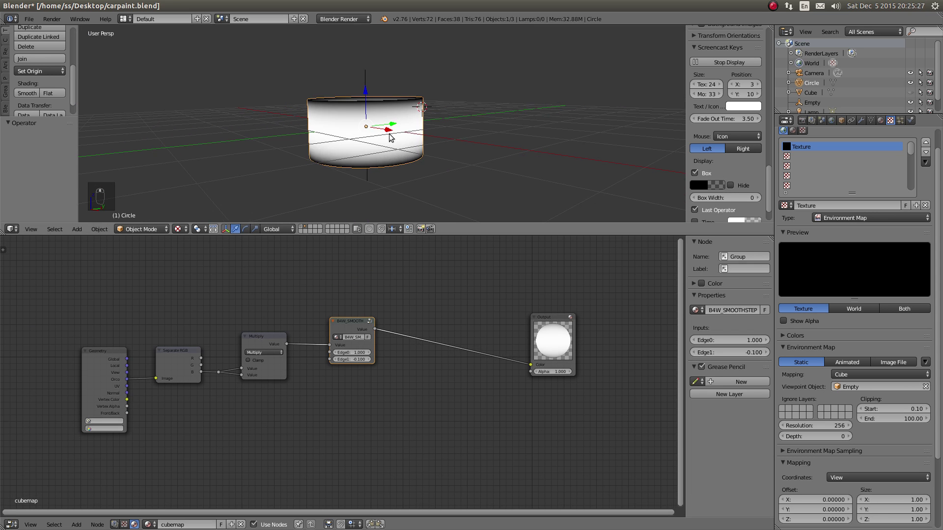
pyautogui.moveTo(407, 139); pyautogui.dragTo(404, 153, button='middle')
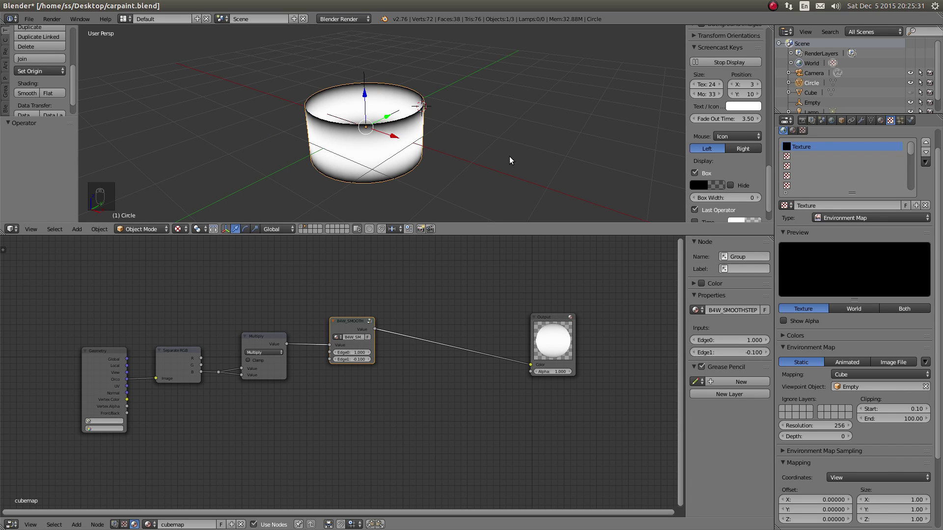
# Step: Clear all environment maps and save carpaint.blend with the new gradient
pyautogui.click(925, 362)
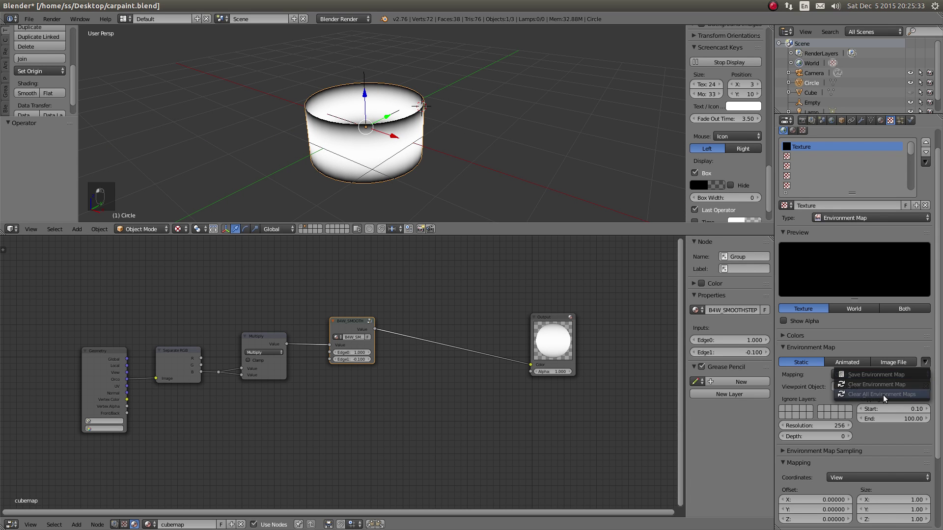
pyautogui.moveTo(444, 109); pyautogui.dragTo(432, 124, button='middle')
pyautogui.hotkey('ctrl', 's')
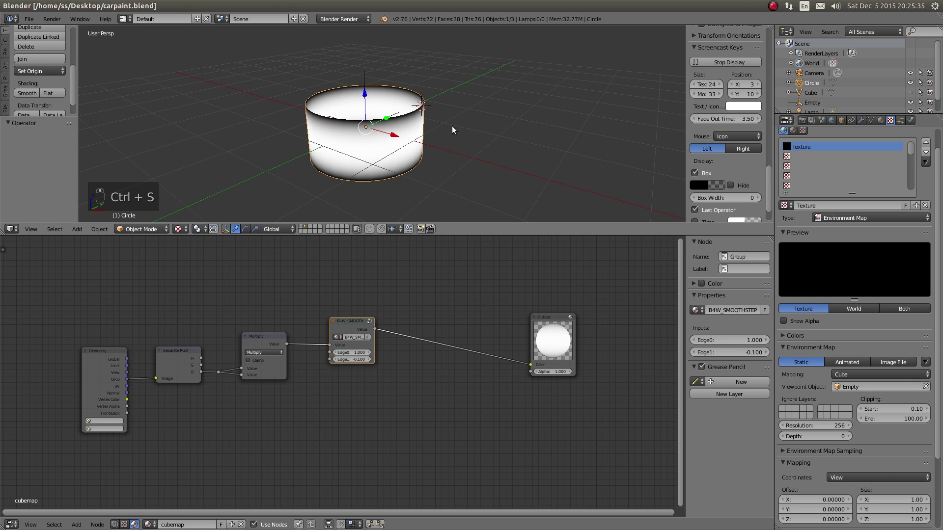
# Step: Render the scene again and save the environment map over the existing cubemap.png on the desktop
pyautogui.press('F12')
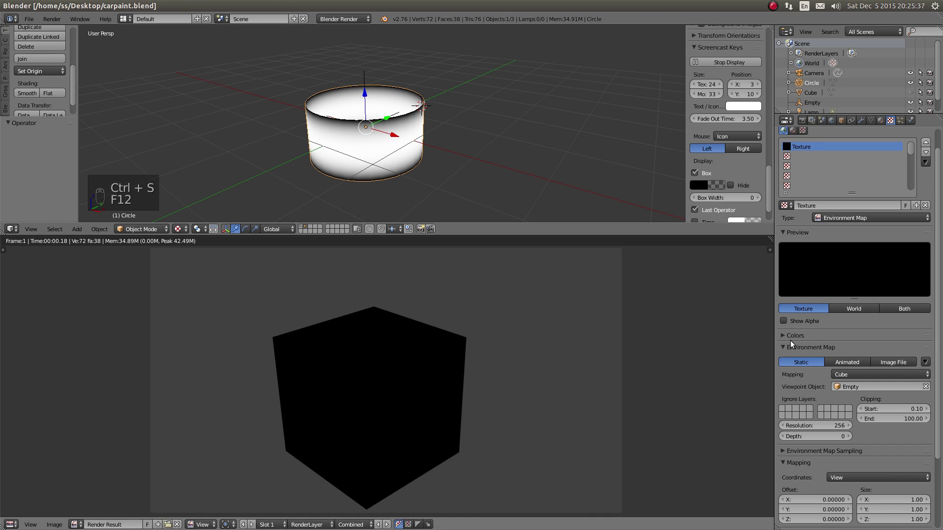
pyautogui.click(922, 362)
pyautogui.click(899, 374)
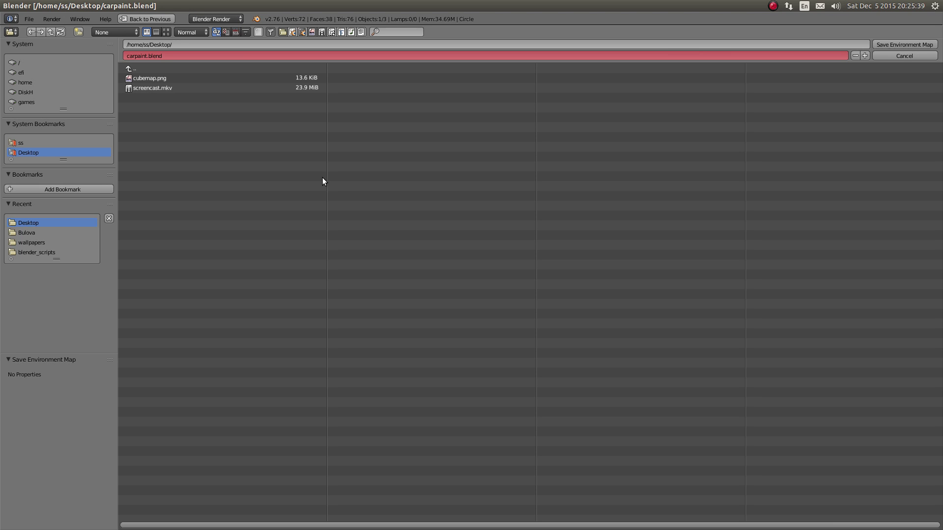
pyautogui.click(170, 78)
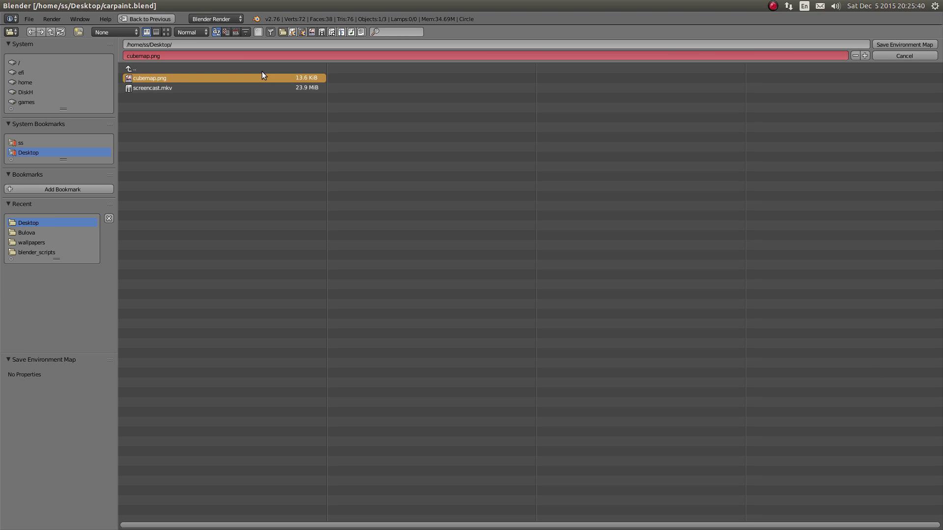
pyautogui.click(884, 44)
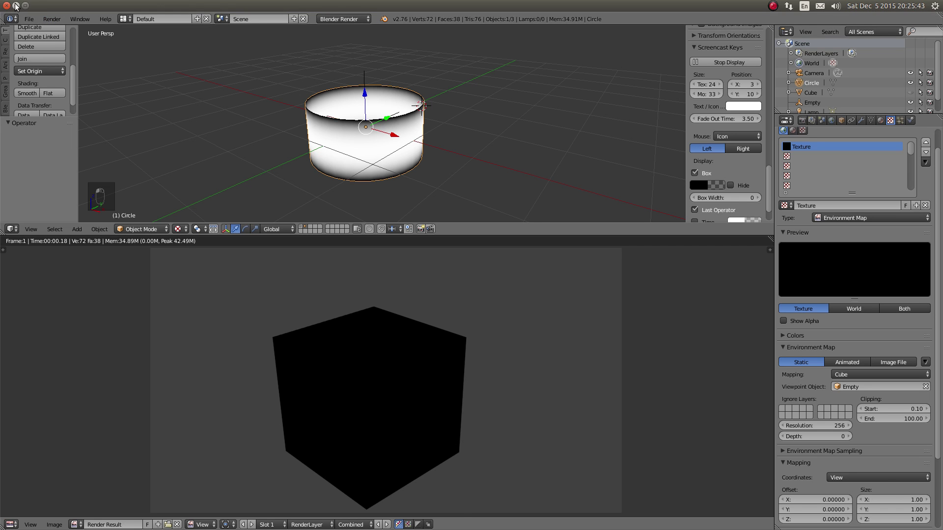
# Step: Examine the overwritten cubemap.png from the desktop up close in the Image Viewer and close it
pyautogui.click(16, 7)
pyautogui.doubleClick(49, 183)
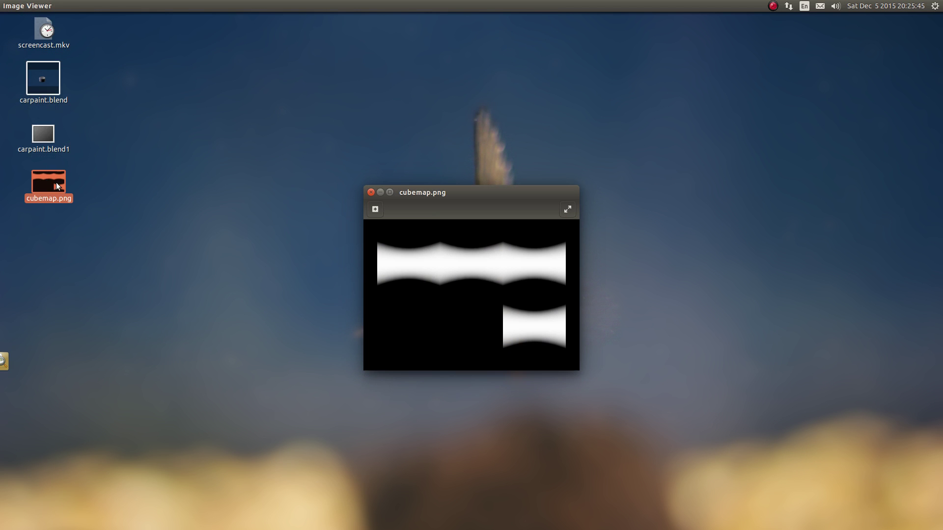
pyautogui.scroll(3, 472, 281)
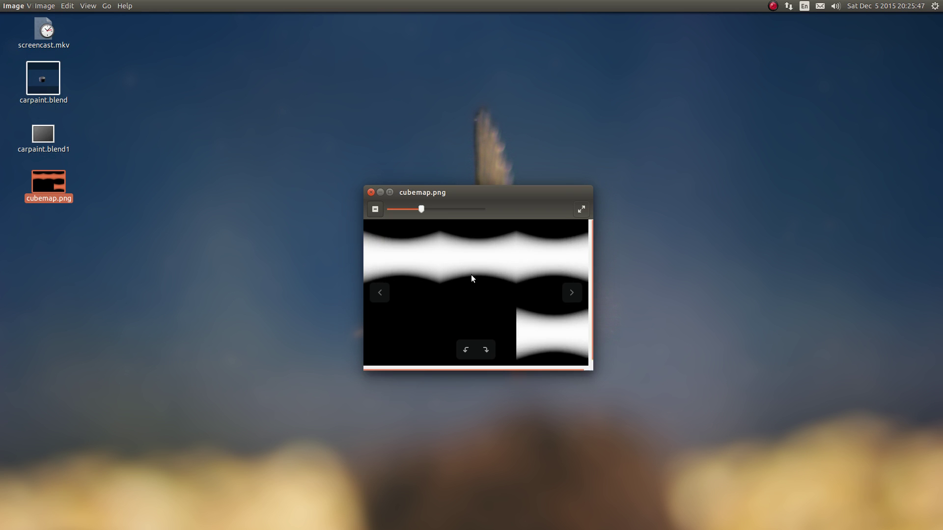
pyautogui.click(371, 191)
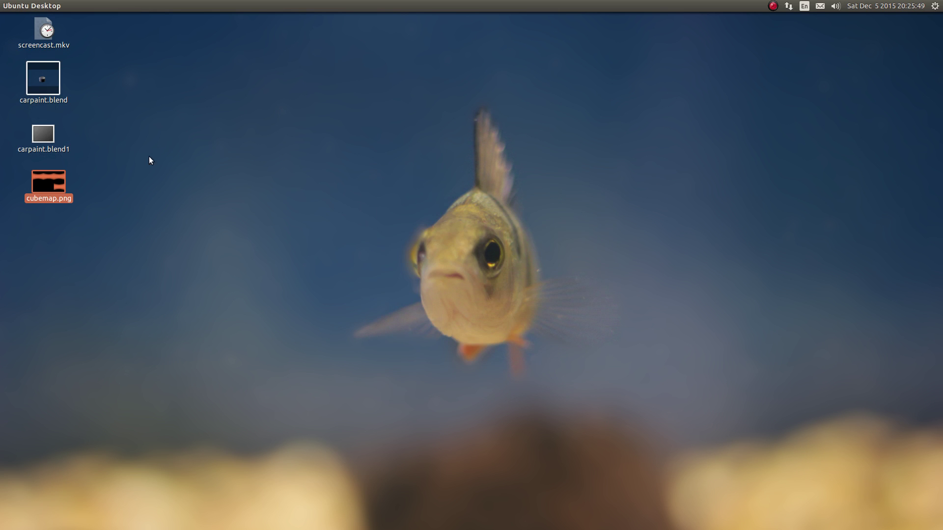
# Step: View cubemap.png from the desktop once more in the Image Viewer and close it
pyautogui.hotkey('alt', 'Tab')
pyautogui.press('Escape')
pyautogui.doubleClick(59, 186)
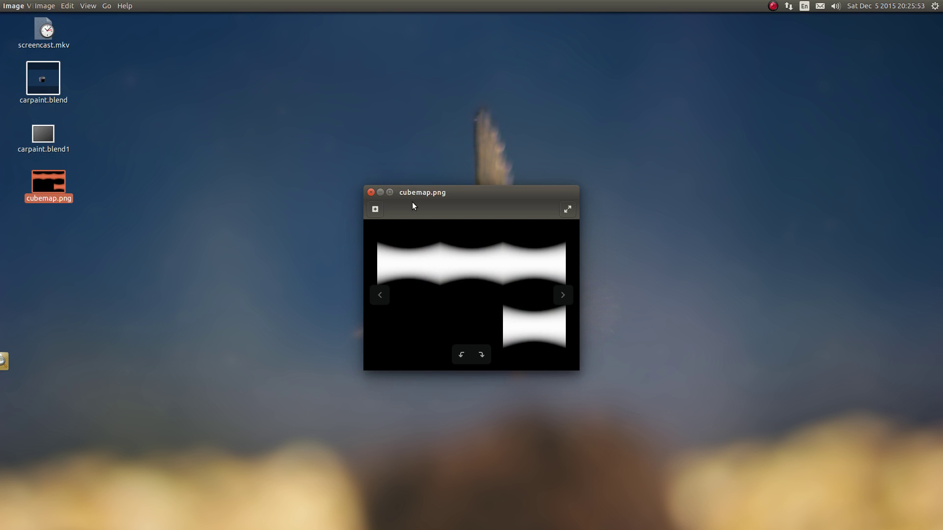
pyautogui.moveTo(423, 191); pyautogui.dragTo(425, 186)
pyautogui.click(373, 186)
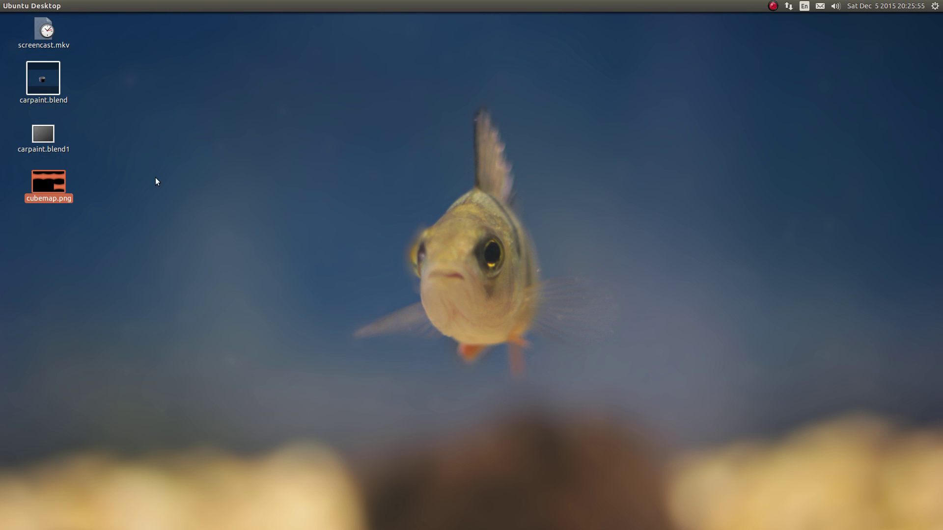
# Step: Switch back to Blender, leave the render result for the node editor and save carpaint.blend
pyautogui.click(103, 149)
pyautogui.hotkey('alt', 'Tab')
pyautogui.hotkey('alt', 'Tab')
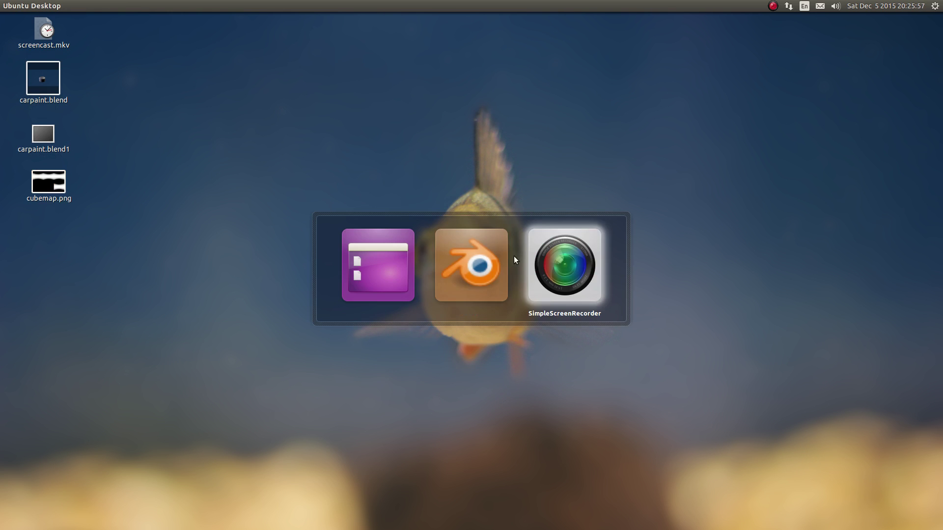
pyautogui.click(481, 259)
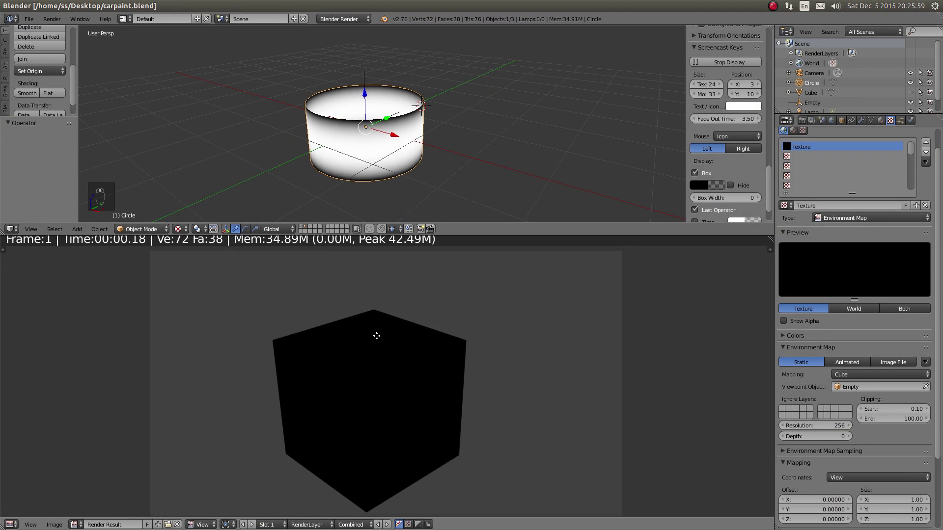
pyautogui.press('F11')
pyautogui.press('a')
pyautogui.hotkey('ctrl', 's')
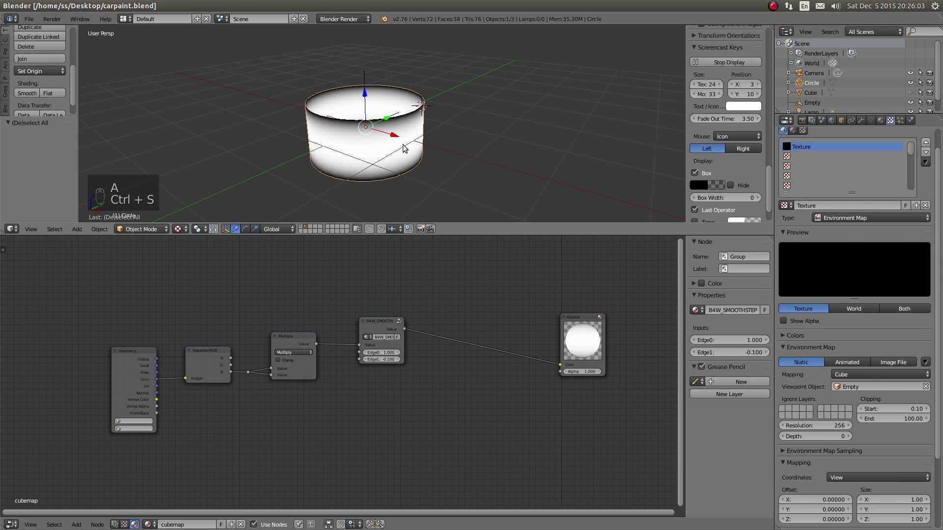
# Step: Change the render engine to Blend4Web and set the gradient cylinder to Do Not Export
pyautogui.click(843, 119)
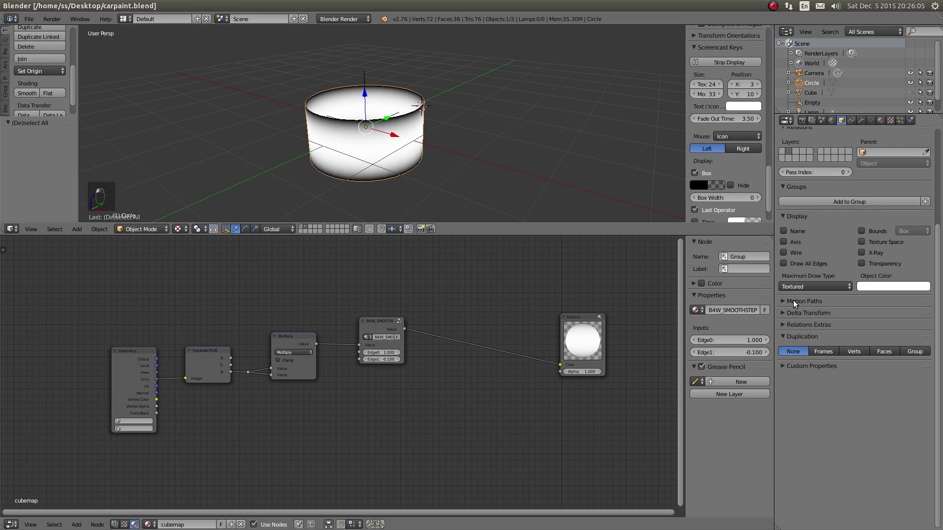
pyautogui.scroll(5, 814, 160)
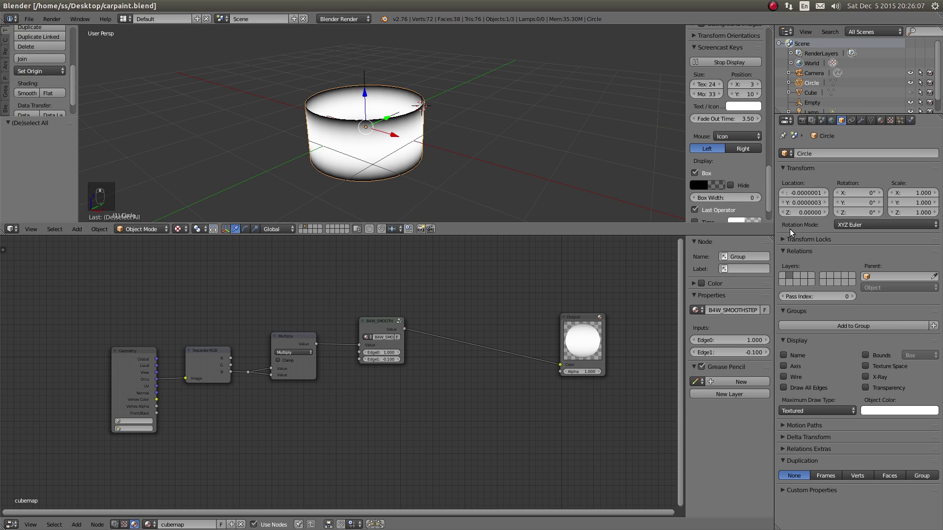
pyautogui.click(344, 18)
pyautogui.click(341, 64)
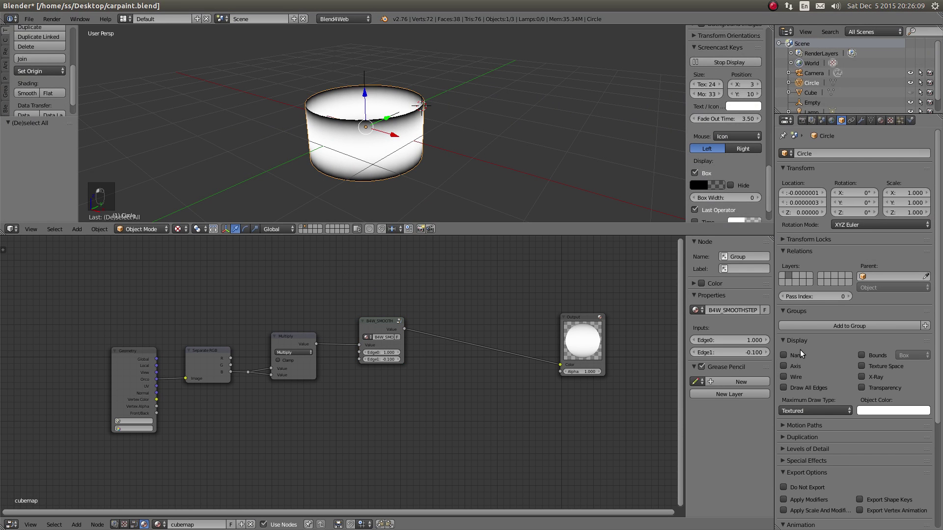
pyautogui.scroll(-6, 800, 349)
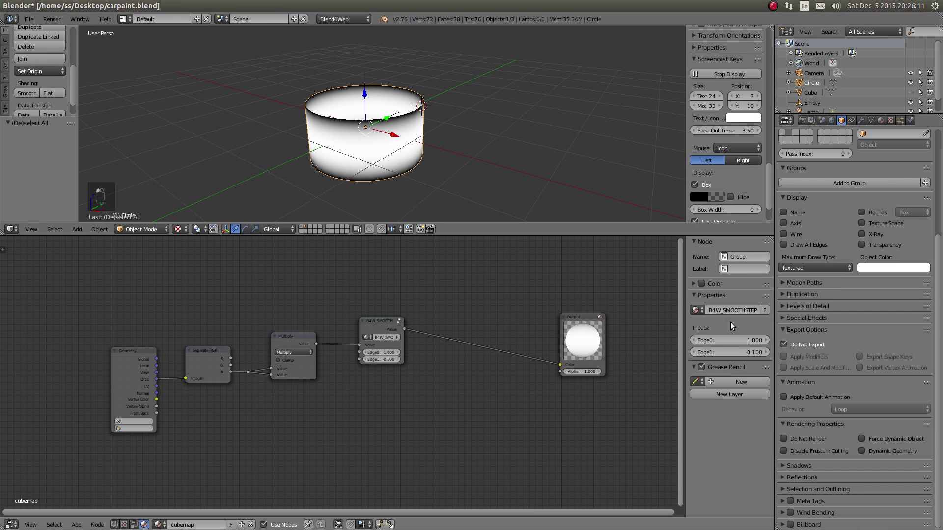
# Step: Set the empty and the unhidden black cube to Do Not Export, and save the file
pyautogui.rightClick(369, 80)
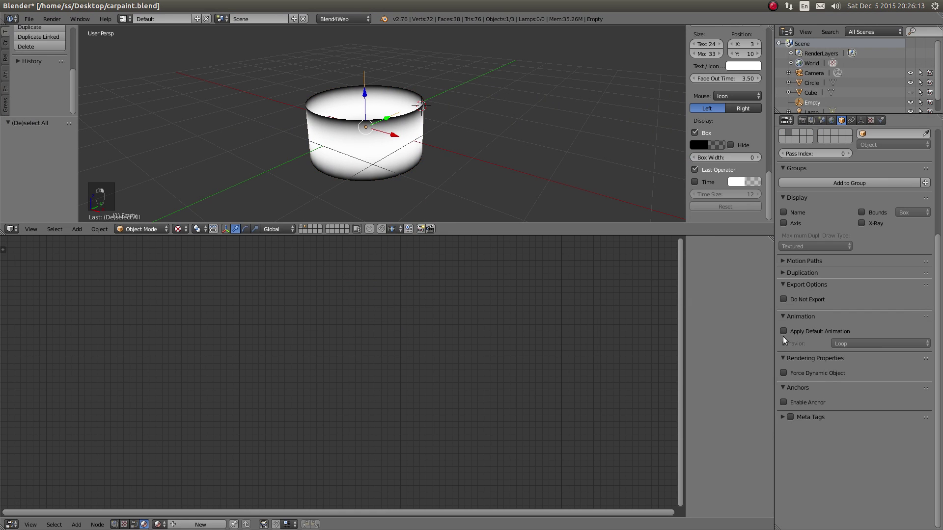
pyautogui.click(796, 300)
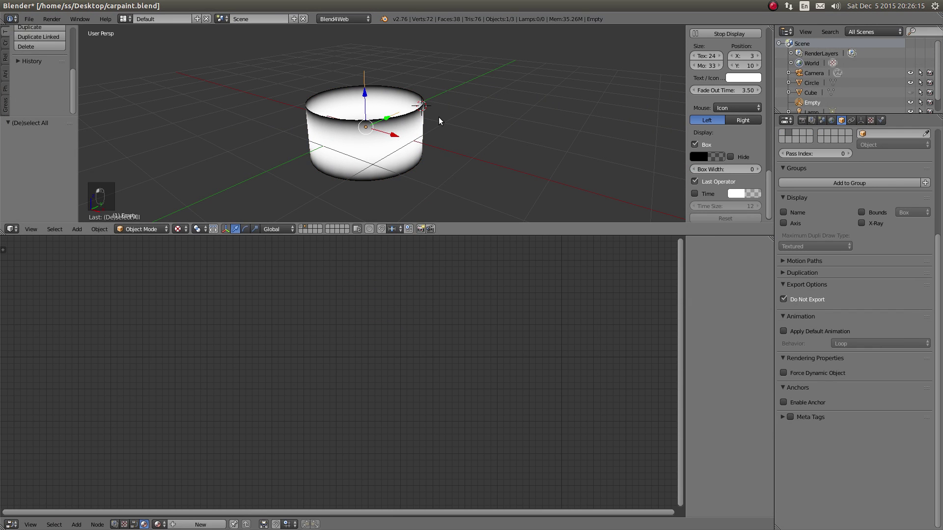
pyautogui.hotkey('alt', 'h')
pyautogui.press('a')
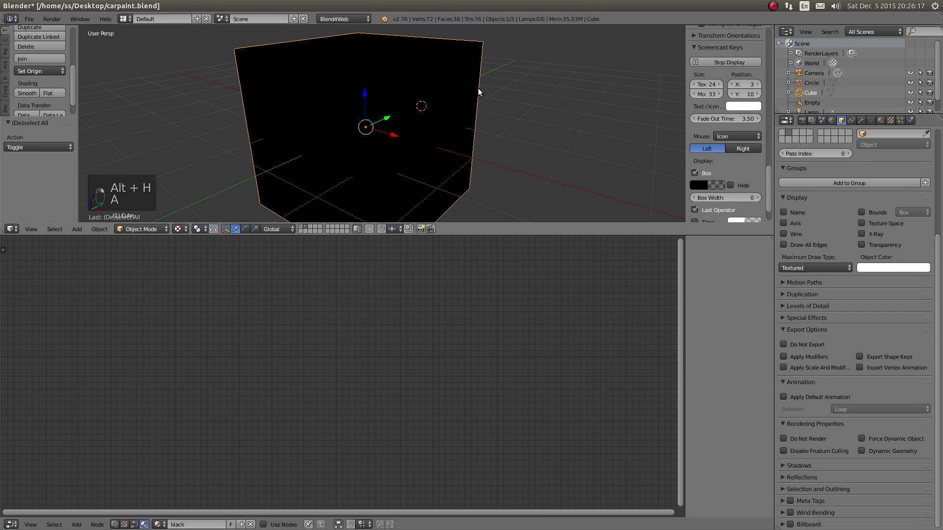
pyautogui.click(801, 345)
pyautogui.press('a')
pyautogui.hotkey('ctrl', 's')
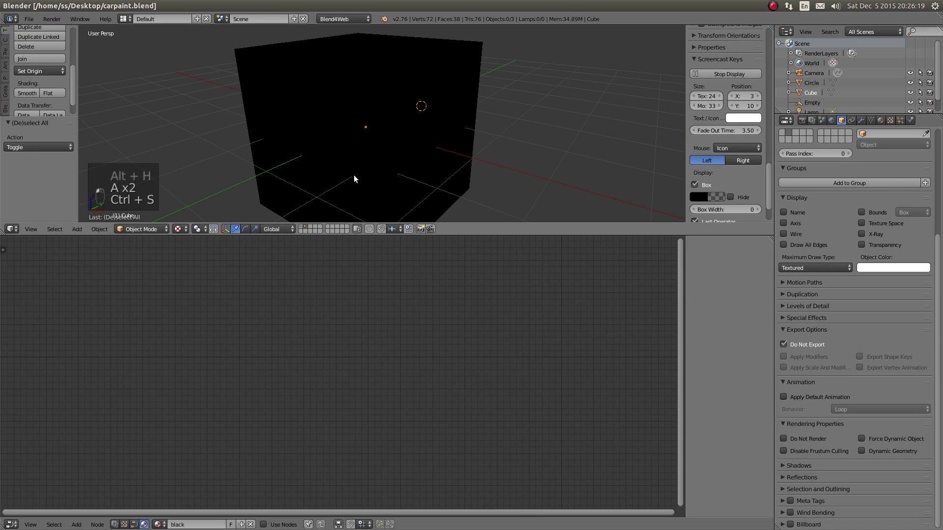
# Step: Display the first scene layer and select the Suzanne head to bring up its carpaint node tree
pyautogui.click(301, 226)
pyautogui.scroll(2, 391, 139)
pyautogui.keyDown('shift'); pyautogui.moveTo(388, 144); pyautogui.dragTo(393, 121, button='middle'); pyautogui.keyUp('shift')
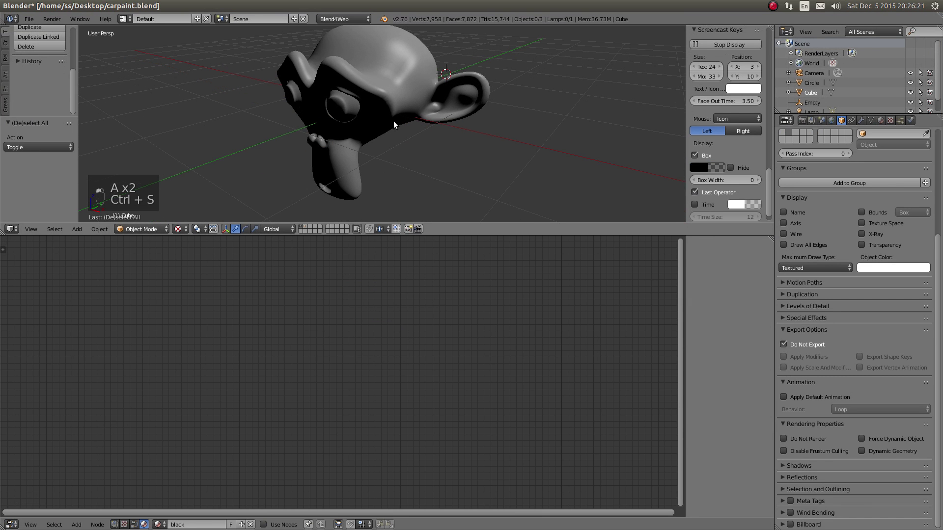
pyautogui.rightClick(384, 108)
pyautogui.moveTo(375, 331); pyautogui.dragTo(192, 340, button='middle')
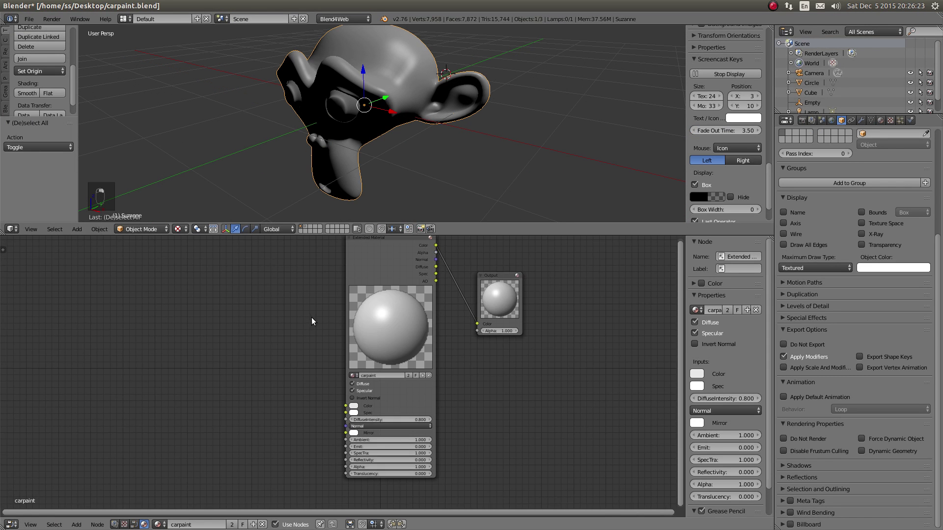
pyautogui.scroll(-2, 311, 319)
pyautogui.moveTo(318, 342); pyautogui.dragTo(419, 343, button='middle')
# Step: Add a Geometry node well to the left of the Extended Material node
pyautogui.hotkey('shift', 'a')
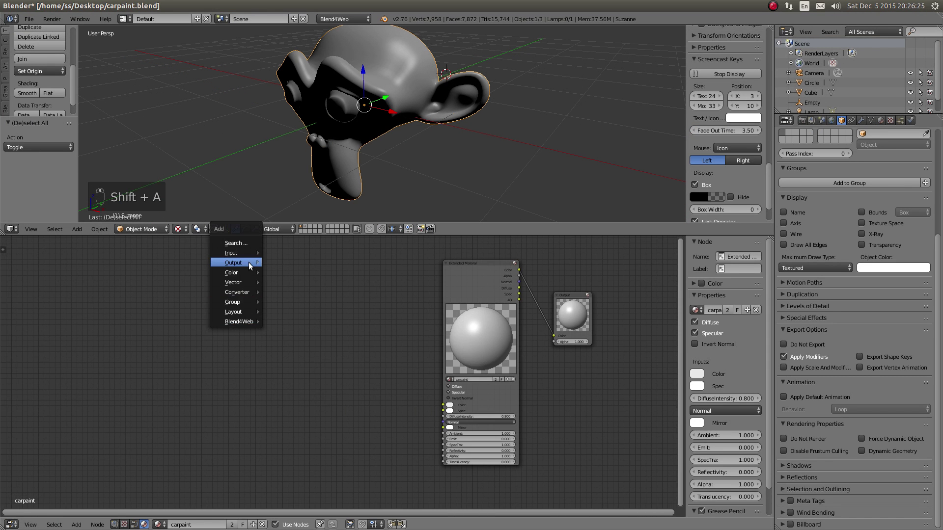
pyautogui.moveTo(256, 255)
pyautogui.click(289, 318)
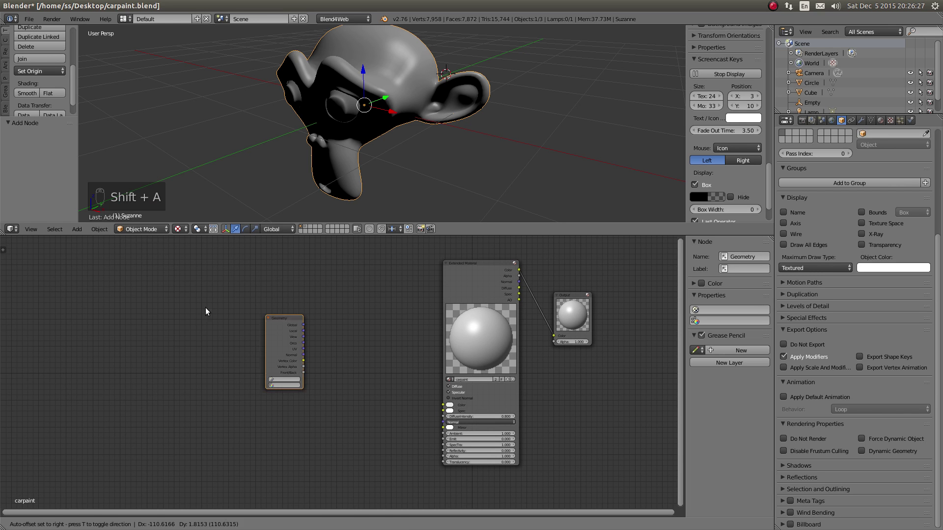
pyautogui.click(137, 283)
# Step: Add a Blend4Web Reflect node beside the Geometry node and link View and Normal to its first and second Vector inputs
pyautogui.hotkey('shift', 'a')
pyautogui.moveTo(221, 349)
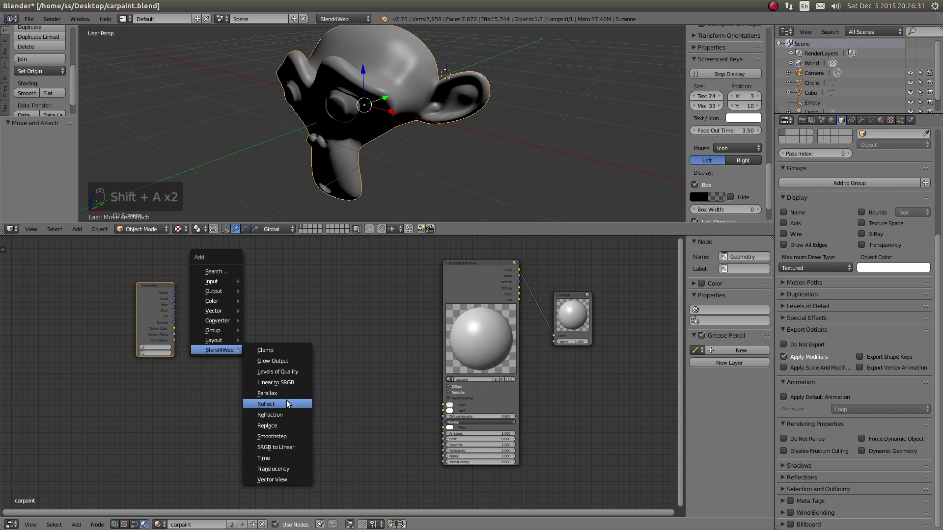
pyautogui.click(275, 404)
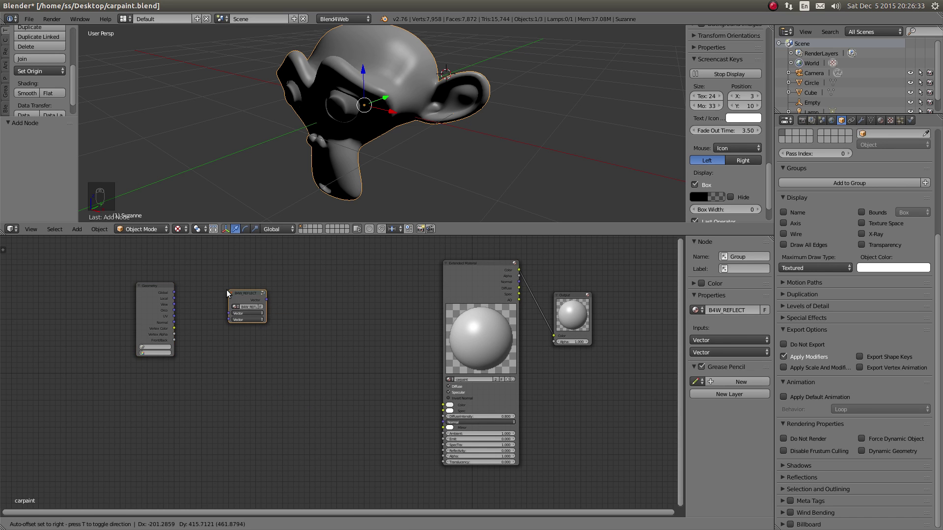
pyautogui.click(220, 291)
pyautogui.keyDown('ctrl'); pyautogui.moveTo(206, 340); pyautogui.dragTo(329, 399, button='middle'); pyautogui.keyUp('ctrl')
pyautogui.moveTo(157, 306); pyautogui.dragTo(109, 300)
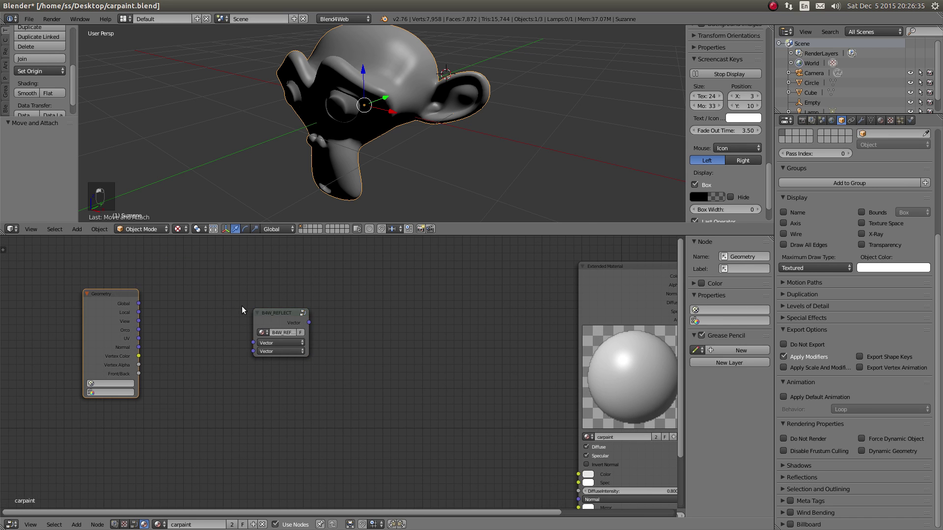
pyautogui.moveTo(255, 309); pyautogui.dragTo(186, 293)
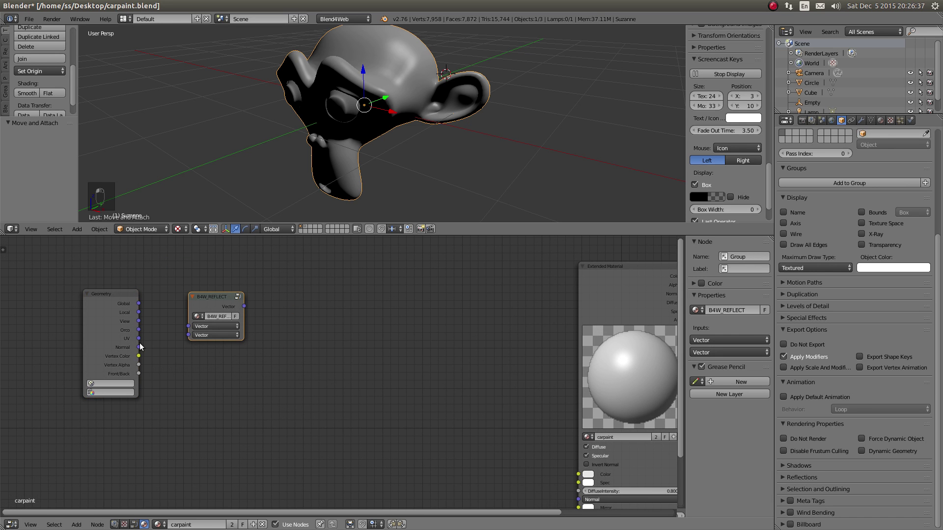
pyautogui.moveTo(138, 321); pyautogui.dragTo(188, 326)
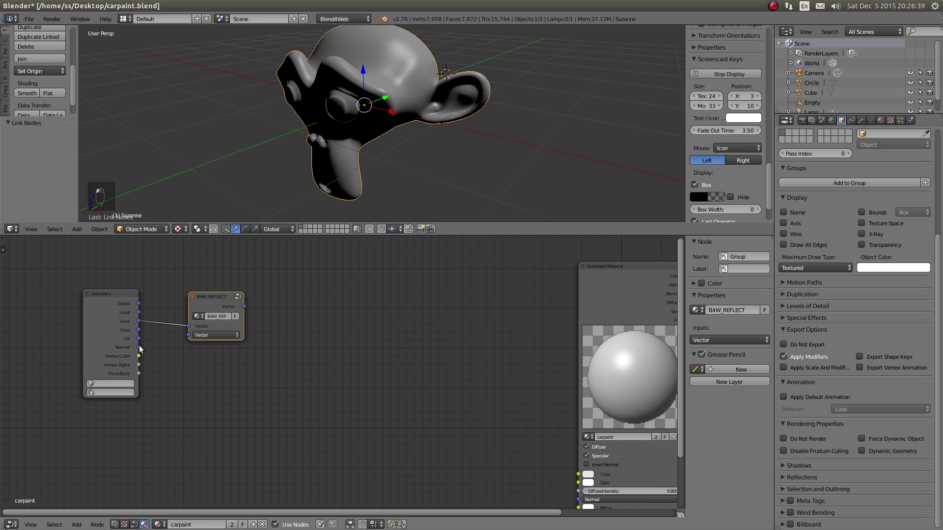
pyautogui.moveTo(138, 347); pyautogui.dragTo(203, 334)
# Step: Add a Texture node to the right of the Reflect node
pyautogui.hotkey('shift', 'a')
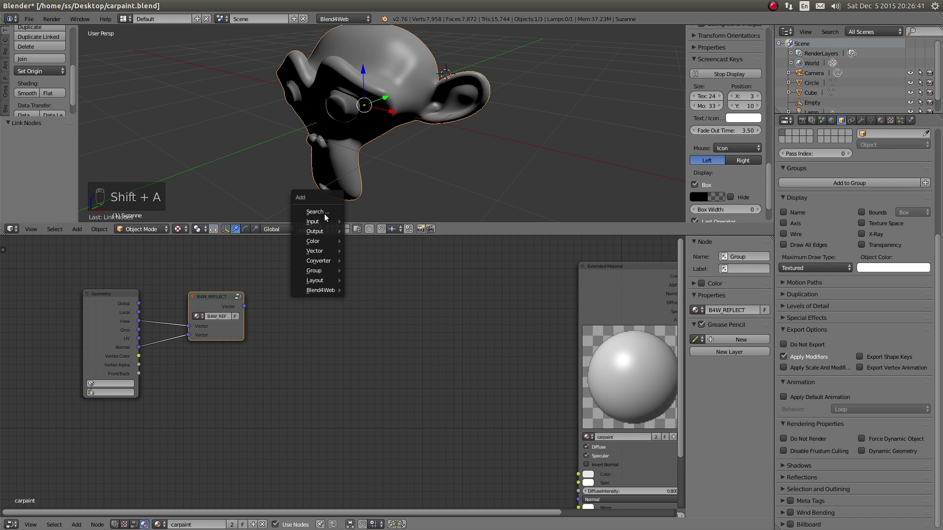
pyautogui.moveTo(324, 221)
pyautogui.click(379, 273)
pyautogui.click(260, 287)
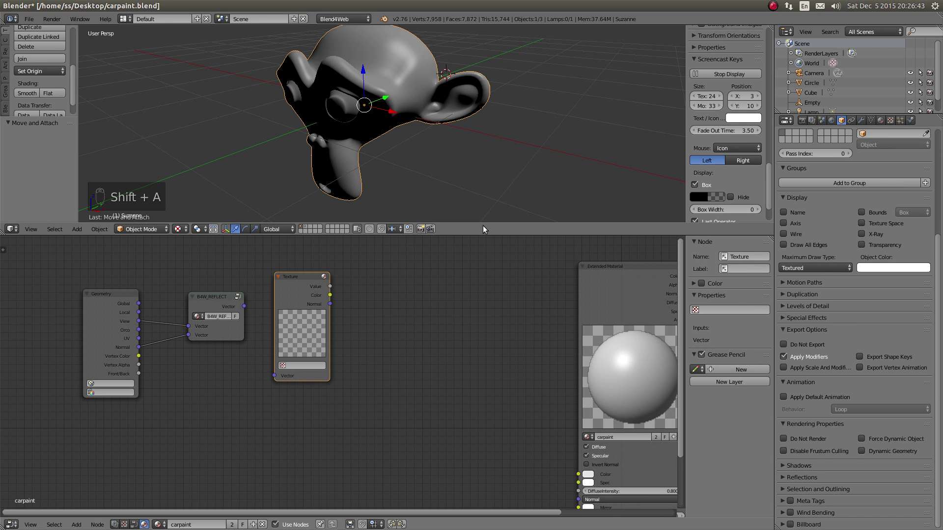
# Step: Create a new brush texture and name it cubemap
pyautogui.click(889, 120)
pyautogui.scroll(1, 815, 220)
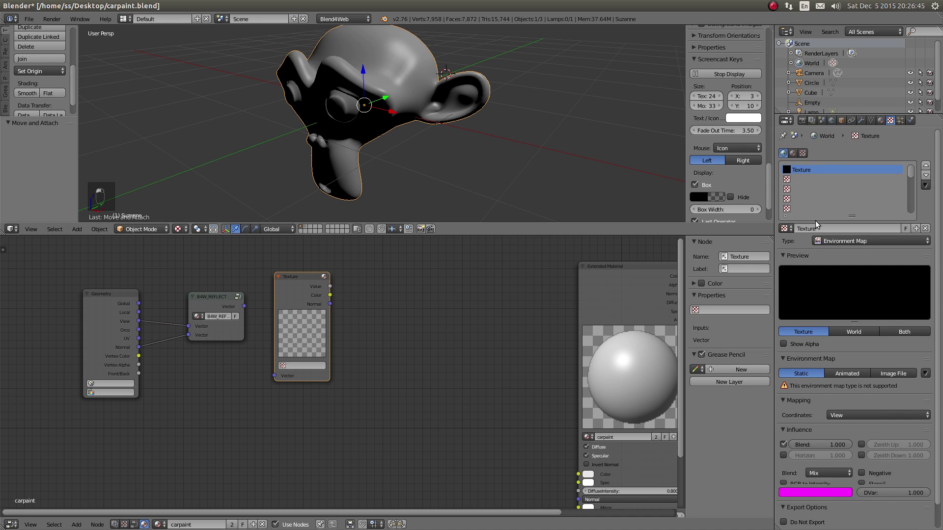
pyautogui.click(793, 195)
pyautogui.click(795, 167)
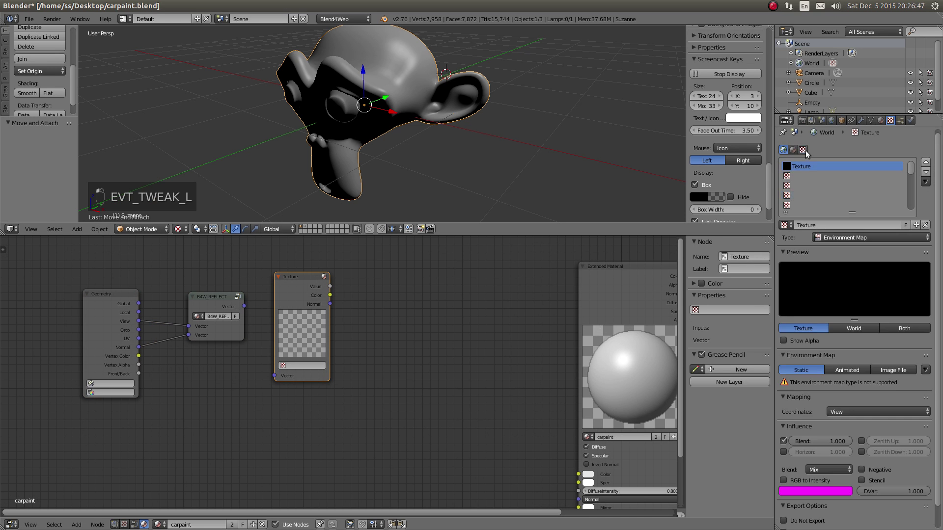
pyautogui.click(802, 150)
pyautogui.click(897, 180)
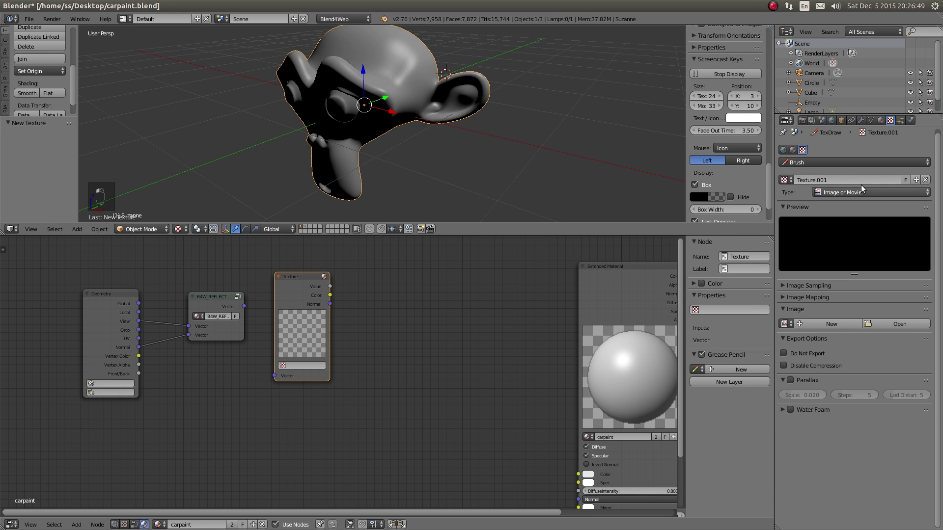
pyautogui.click(837, 180)
pyautogui.write('cu')
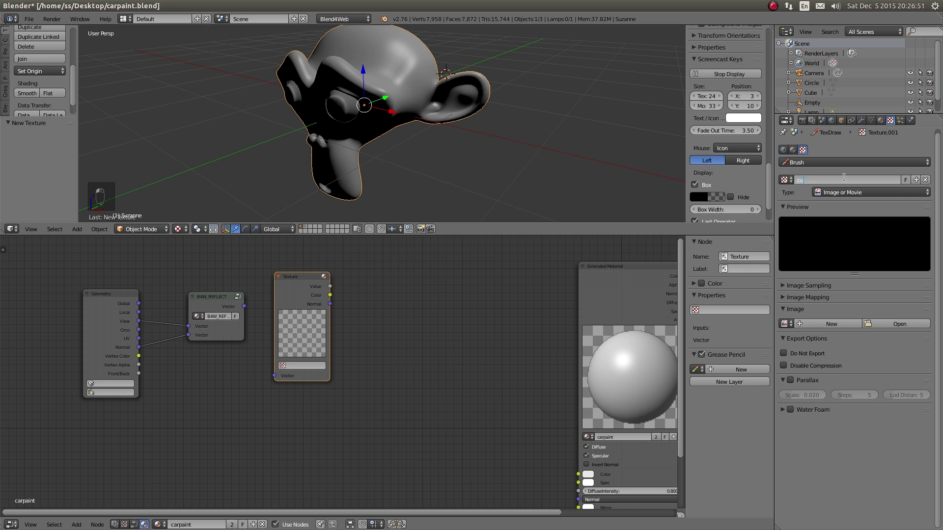
pyautogui.write('bemap')
pyautogui.press('Return')
# Step: Assign the cubemap texture to the Texture node and link the Reflect output to its Vector input
pyautogui.click(281, 363)
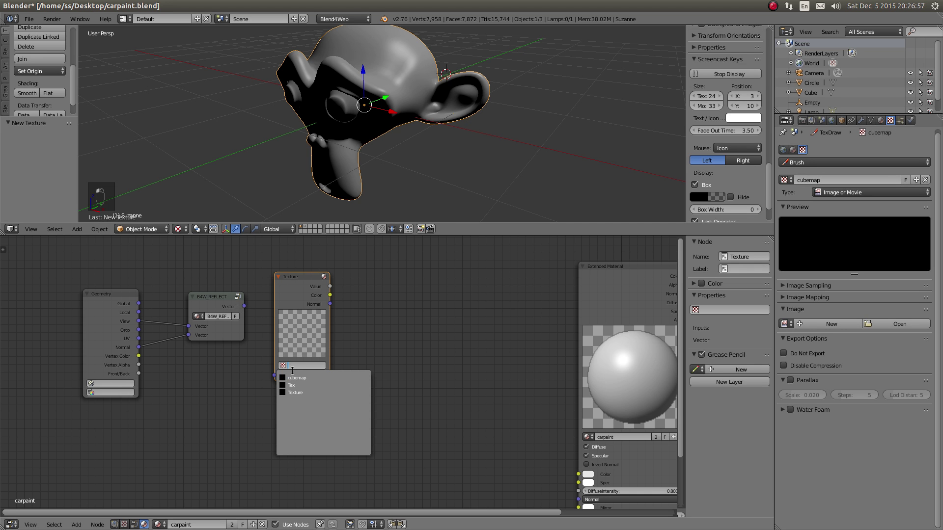
pyautogui.click(311, 374)
pyautogui.moveTo(310, 295); pyautogui.dragTo(329, 285)
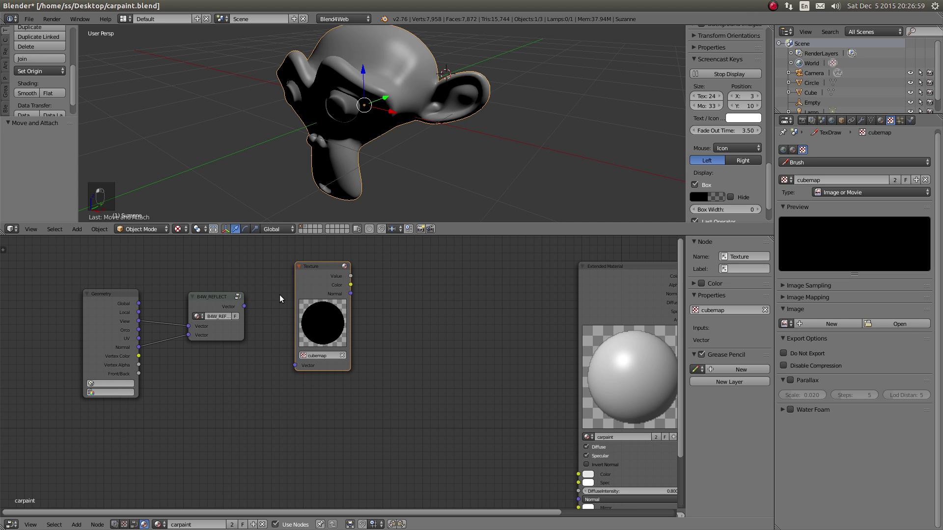
pyautogui.moveTo(244, 306); pyautogui.dragTo(304, 346)
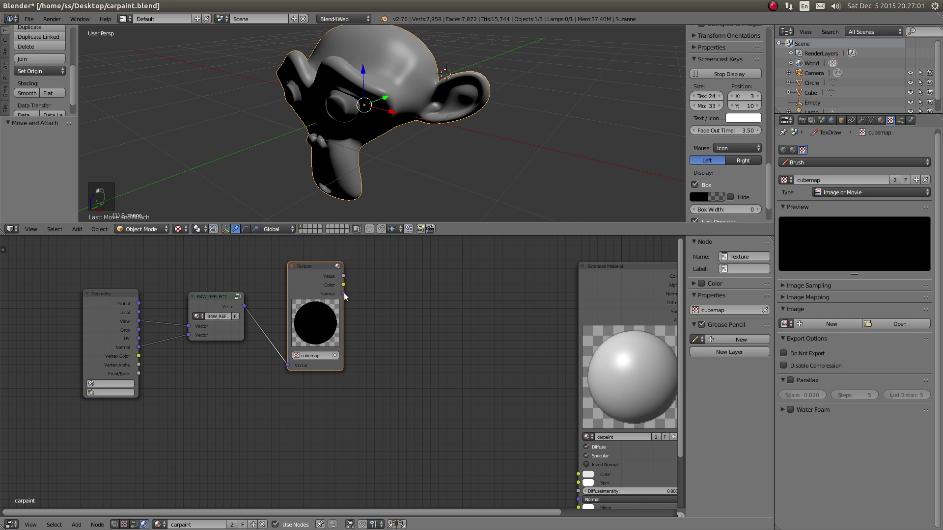
# Step: Set the cubemap texture's type to Environment Map with an Image File source and load cubemap.png from the Desktop folder
pyautogui.click(835, 192)
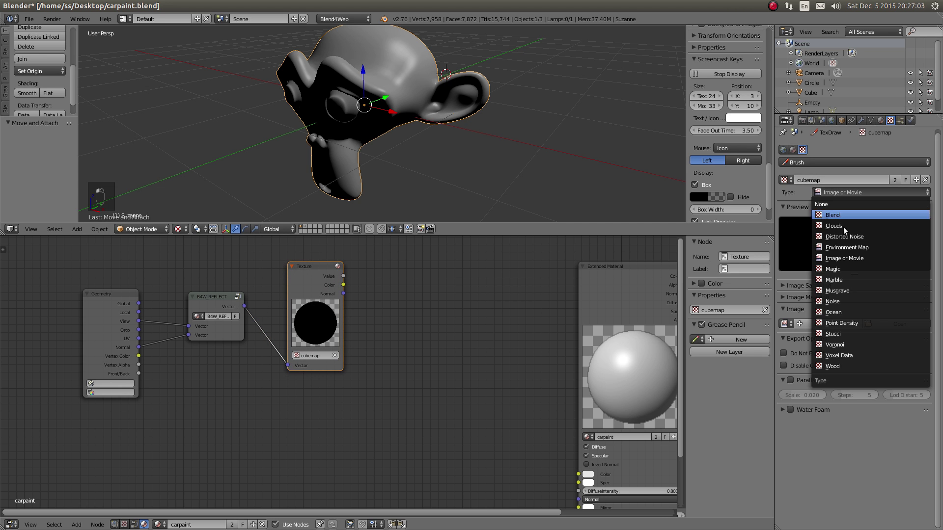
pyautogui.click(848, 247)
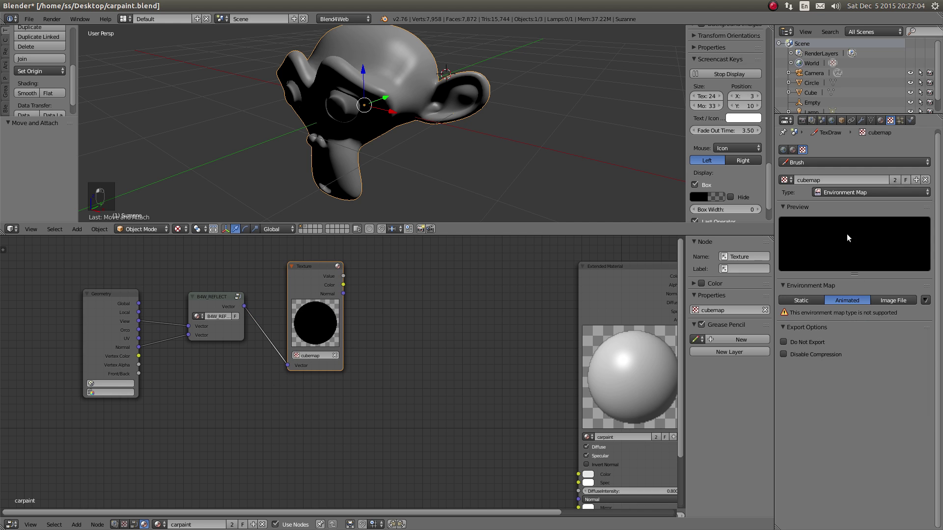
pyautogui.click(892, 301)
pyautogui.click(805, 309)
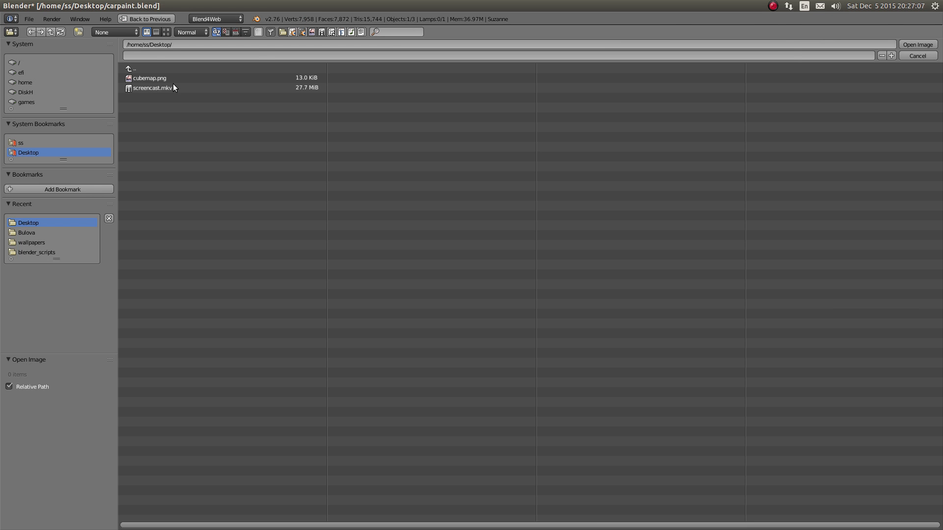
pyautogui.click(194, 77)
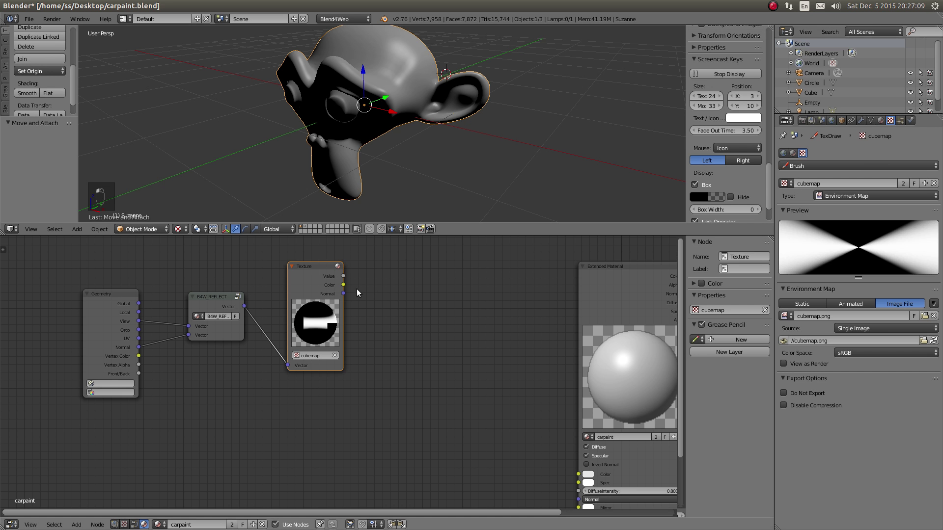
# Step: Link the cubemap Texture node's Color output to the Extended Material node's Color input
pyautogui.moveTo(333, 299); pyautogui.dragTo(310, 301, button='middle')
pyautogui.press('Tab')
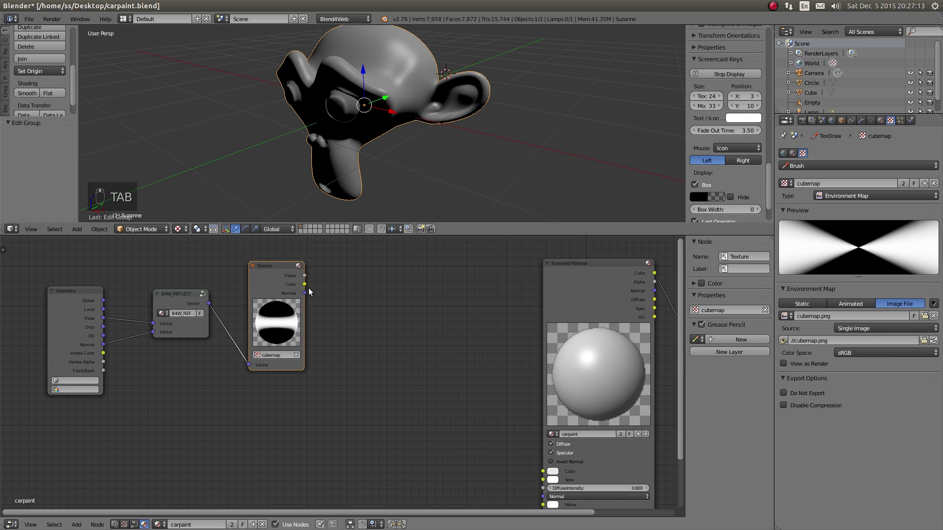
pyautogui.moveTo(305, 285); pyautogui.dragTo(346, 309)
pyautogui.moveTo(540, 472); pyautogui.dragTo(543, 472)
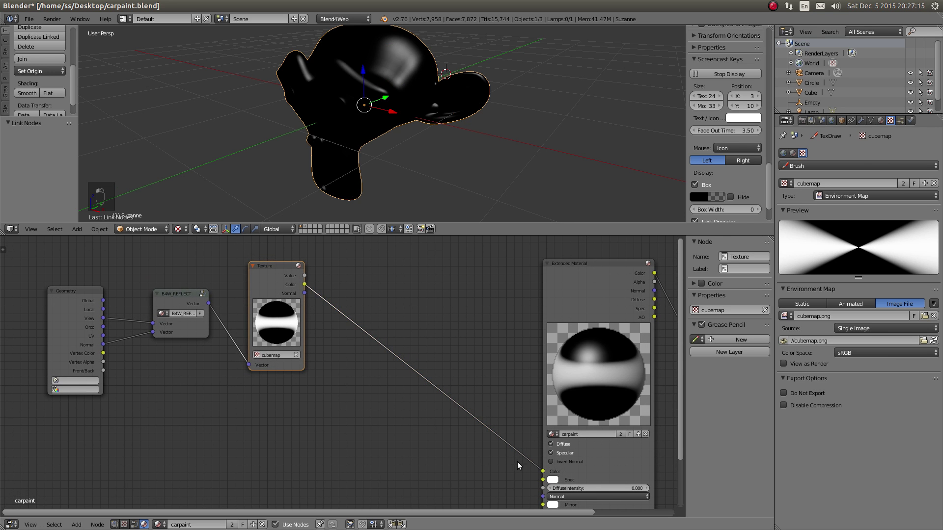
# Step: Switch the render engine to Blender Render and save the file
pyautogui.click(196, 229)
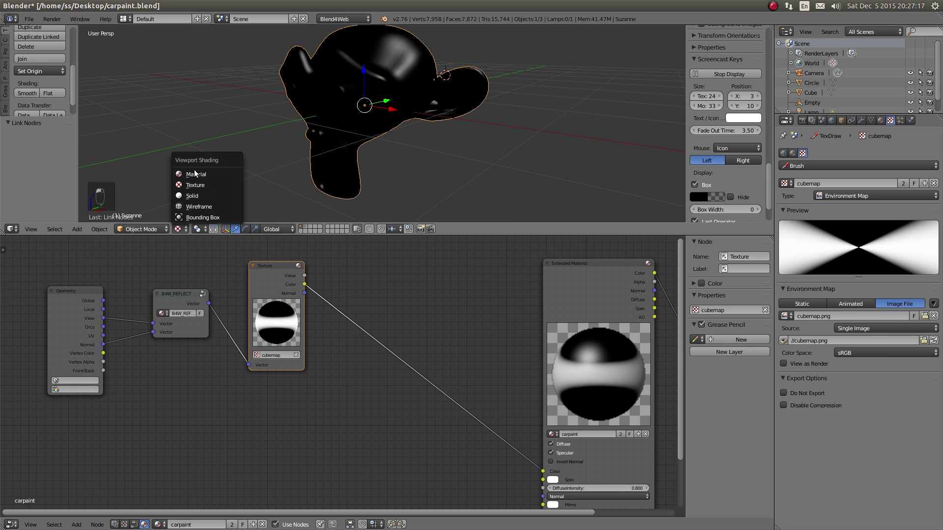
pyautogui.click(339, 19)
pyautogui.click(341, 34)
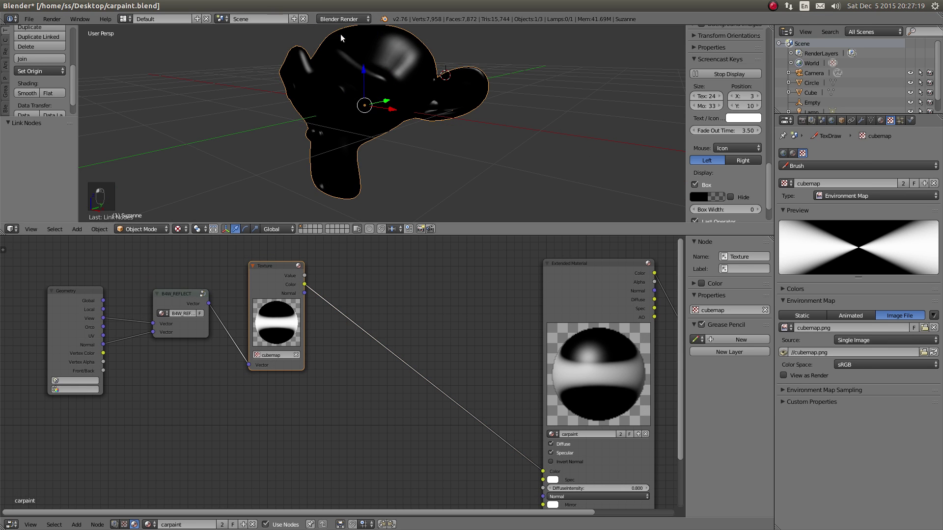
pyautogui.hotkey('ctrl', 's')
pyautogui.click(360, 68)
# Step: Set the viewport shading to Rendered and inspect the reflection on the Suzanne head
pyautogui.click(183, 230)
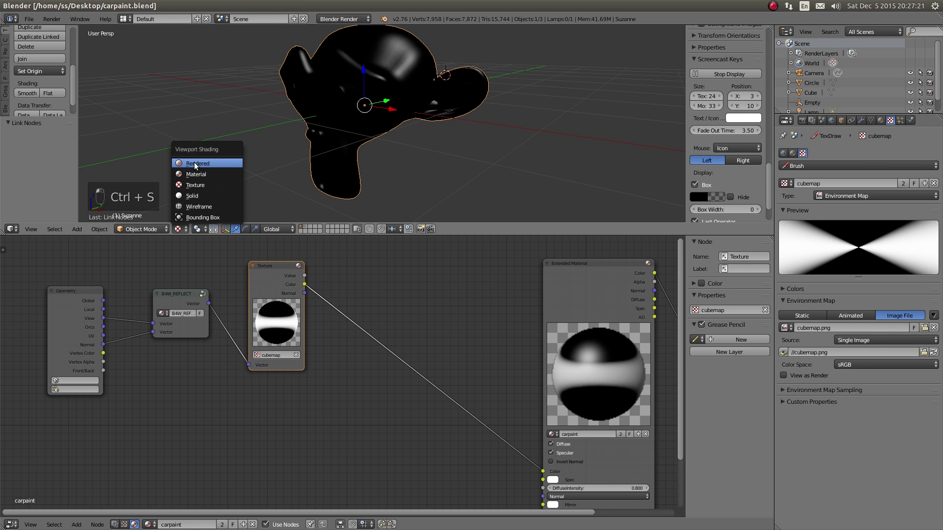
pyautogui.click(211, 161)
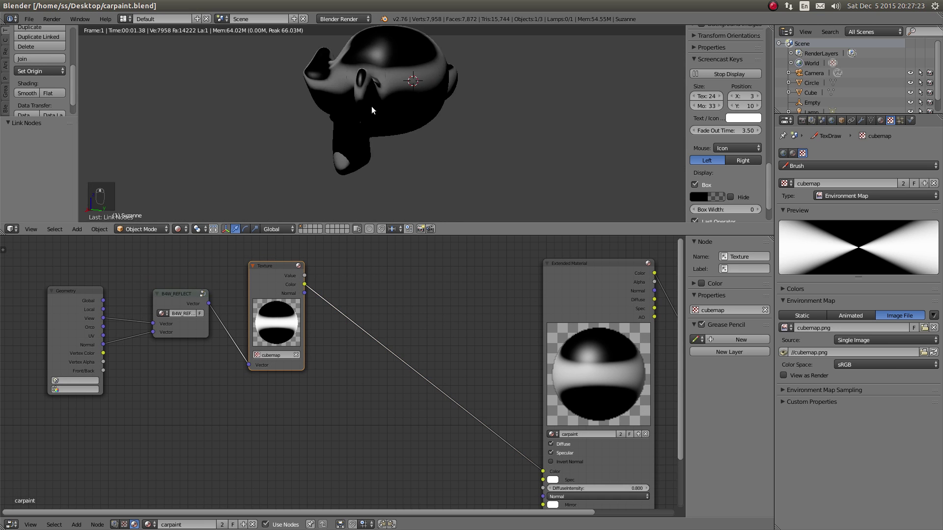
pyautogui.moveTo(371, 107); pyautogui.dragTo(397, 131, button='middle')
pyautogui.scroll(5, 410, 123)
pyautogui.scroll(-5, 395, 164)
pyautogui.scroll(4, 409, 106)
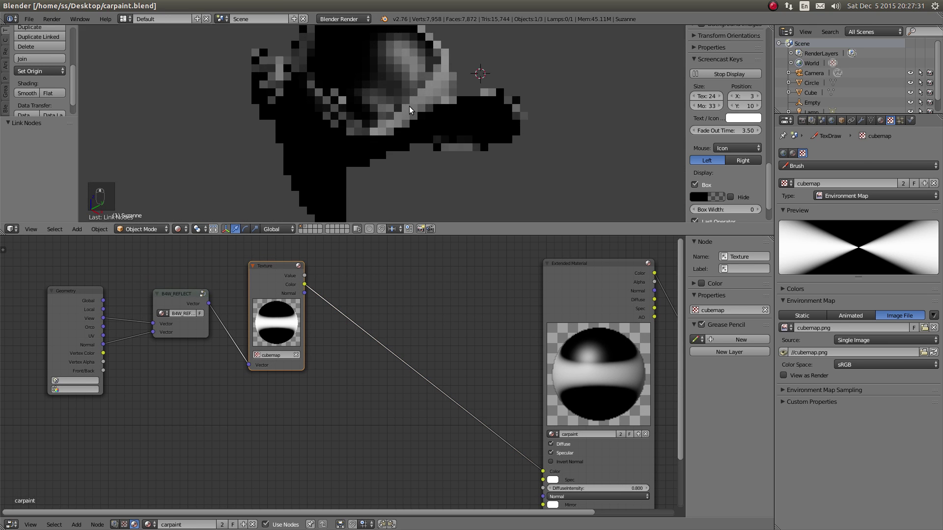
pyautogui.scroll(-6, 408, 116)
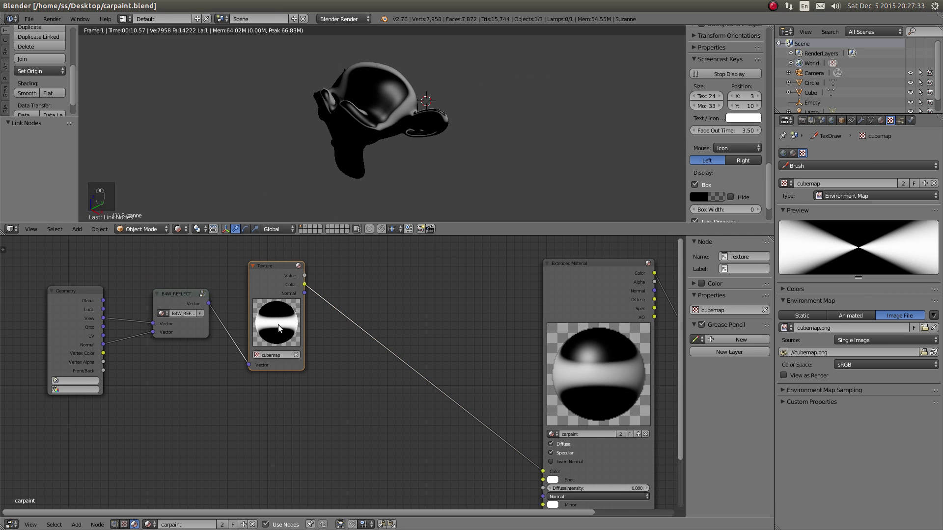
# Step: Insert a Math node on the link between the Texture and Extended Material nodes and set its operation to Multiply
pyautogui.moveTo(293, 302); pyautogui.dragTo(250, 310, button='middle')
pyautogui.click(234, 304)
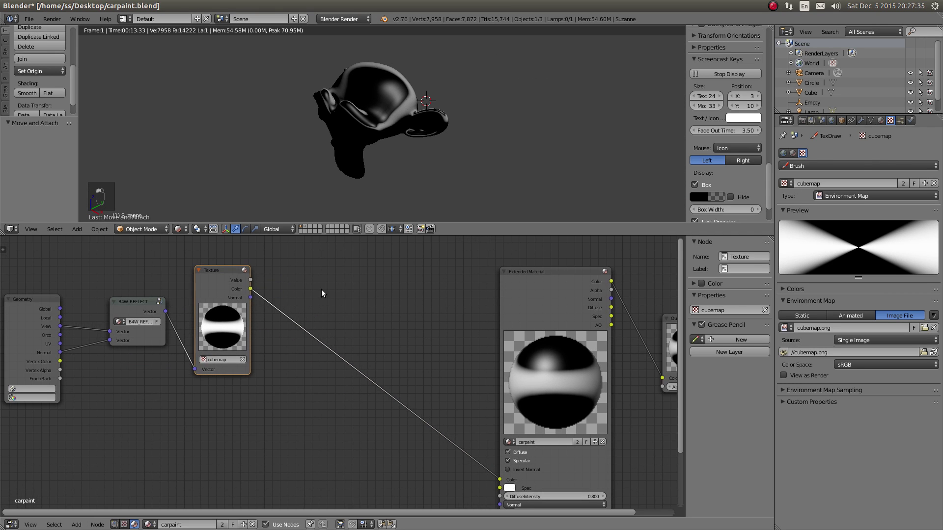
pyautogui.hotkey('shift', 'a')
pyautogui.click(359, 331)
pyautogui.click(270, 257)
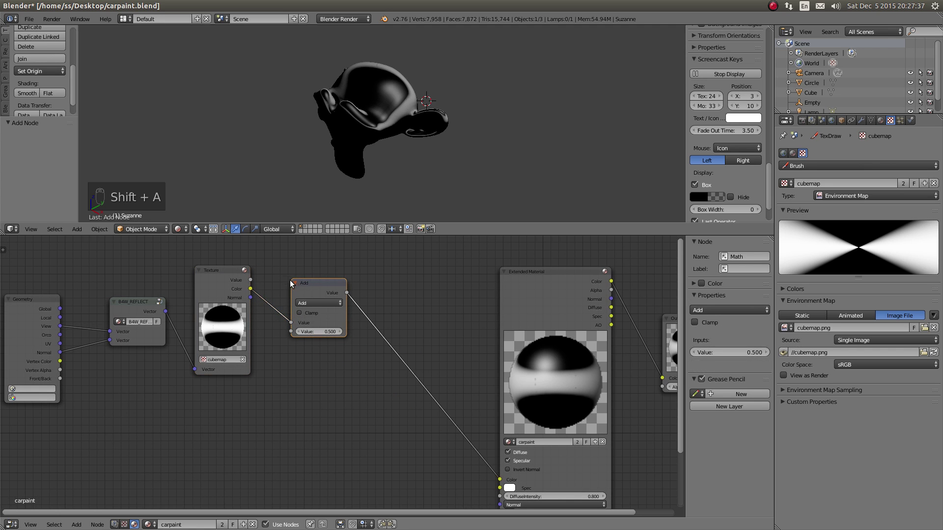
pyautogui.click(313, 303)
pyautogui.click(317, 276)
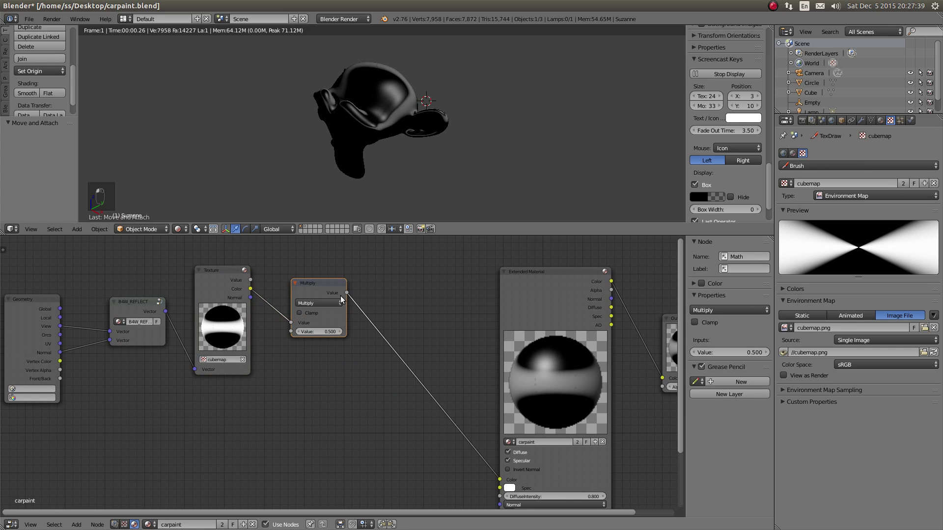
# Step: Try Multiply values of 2.5 and 5.7 and check the reflection strength on the head
pyautogui.click(338, 333)
pyautogui.moveTo(328, 331); pyautogui.dragTo(344, 332)
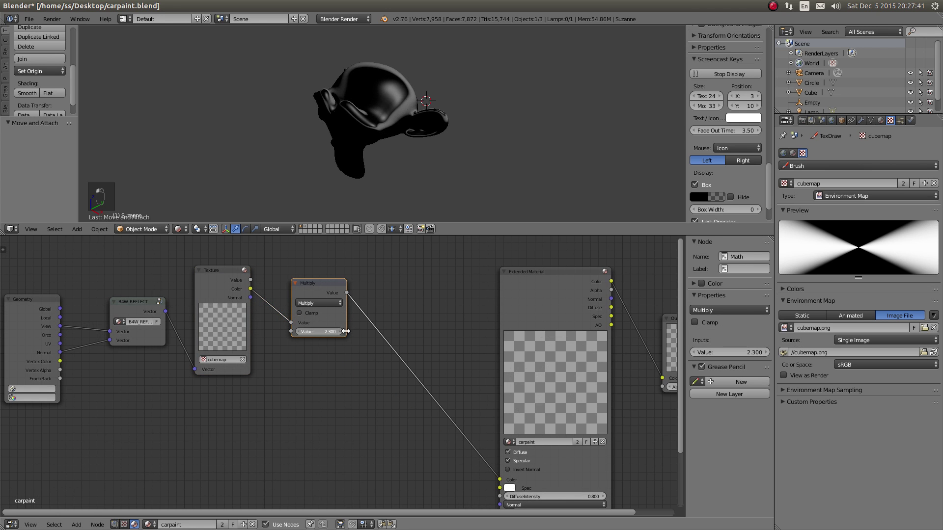
pyautogui.scroll(3, 422, 120)
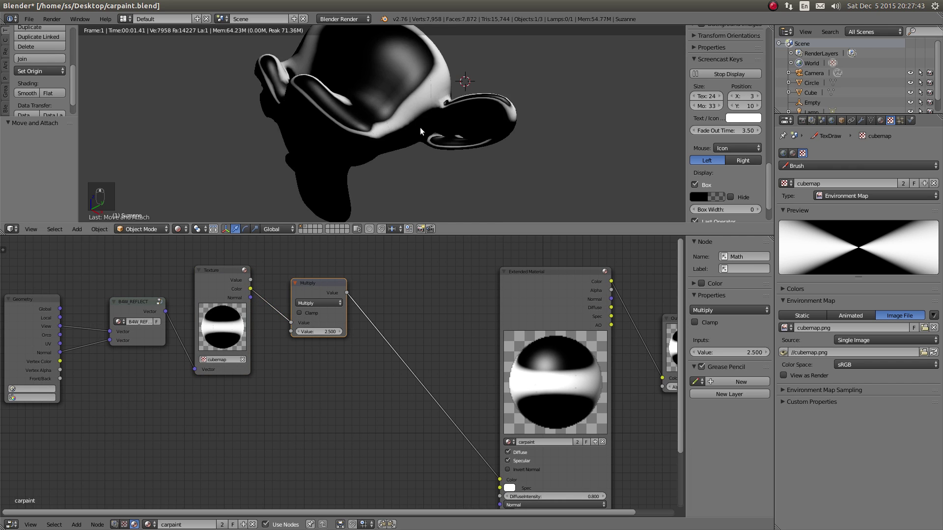
pyautogui.scroll(4, 420, 130)
pyautogui.moveTo(441, 130); pyautogui.dragTo(392, 134, button='middle')
pyautogui.moveTo(319, 332); pyautogui.dragTo(257, 343, button='middle')
pyautogui.moveTo(258, 343); pyautogui.dragTo(299, 336)
pyautogui.moveTo(361, 354); pyautogui.dragTo(292, 326, button='middle')
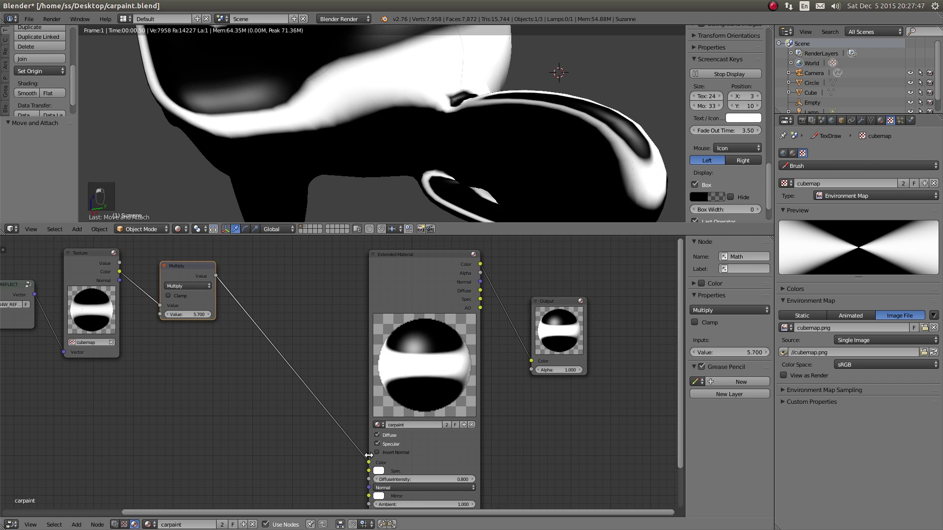
# Step: Move the Multiply link from the Extended Material's Color input to the Output node's Color input and set the Multiply value to 1
pyautogui.moveTo(368, 462); pyautogui.dragTo(535, 360)
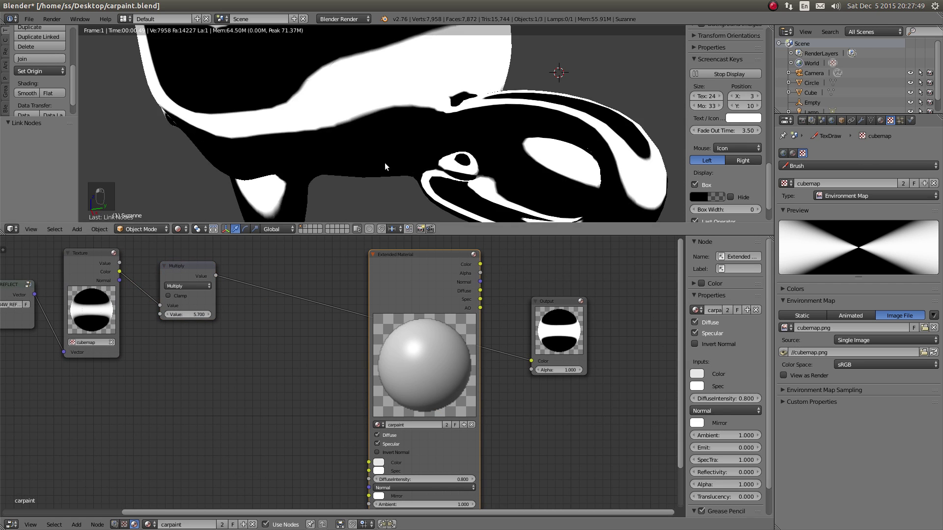
pyautogui.moveTo(393, 121); pyautogui.dragTo(374, 130, button='middle')
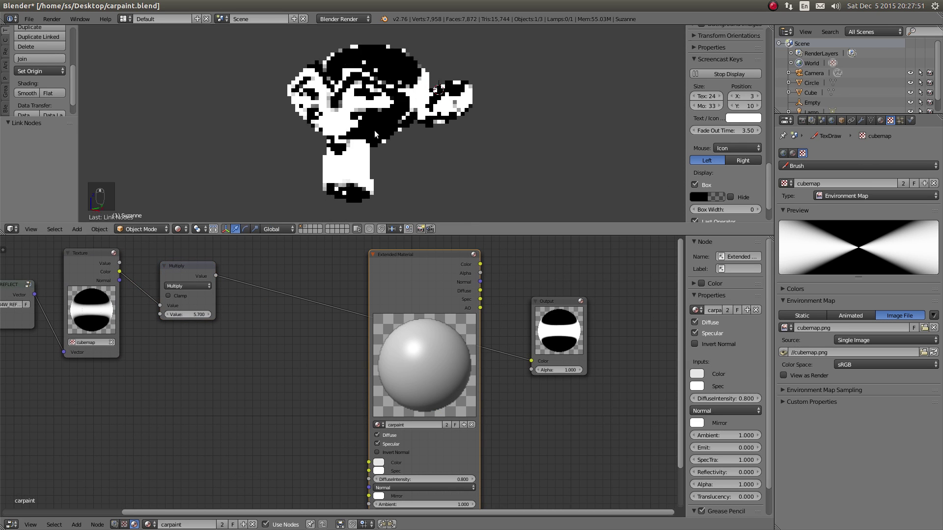
pyautogui.scroll(3, 369, 137)
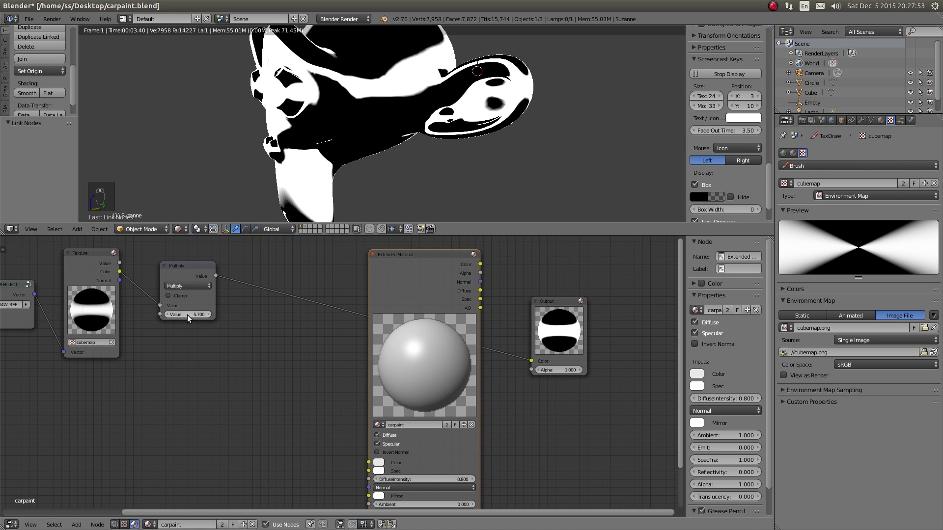
pyautogui.press('Return')
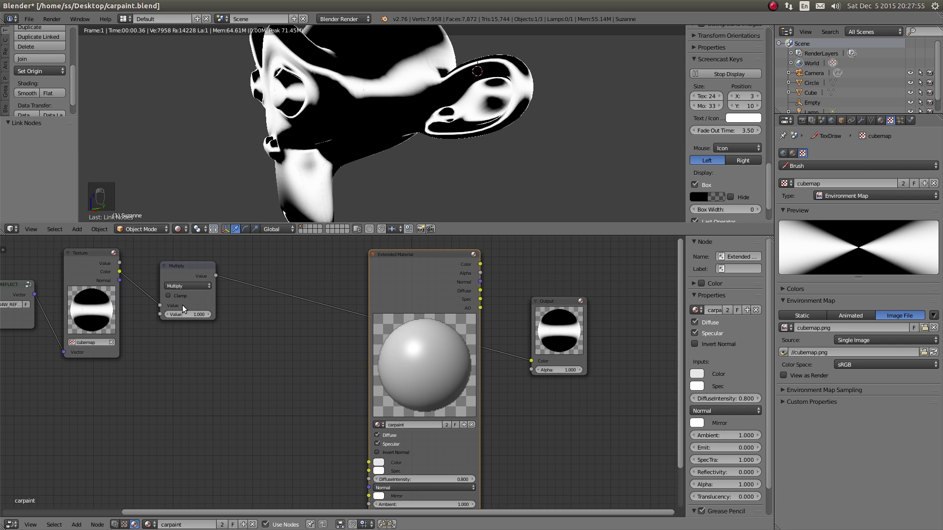
pyautogui.moveTo(440, 141); pyautogui.dragTo(460, 116, button='middle')
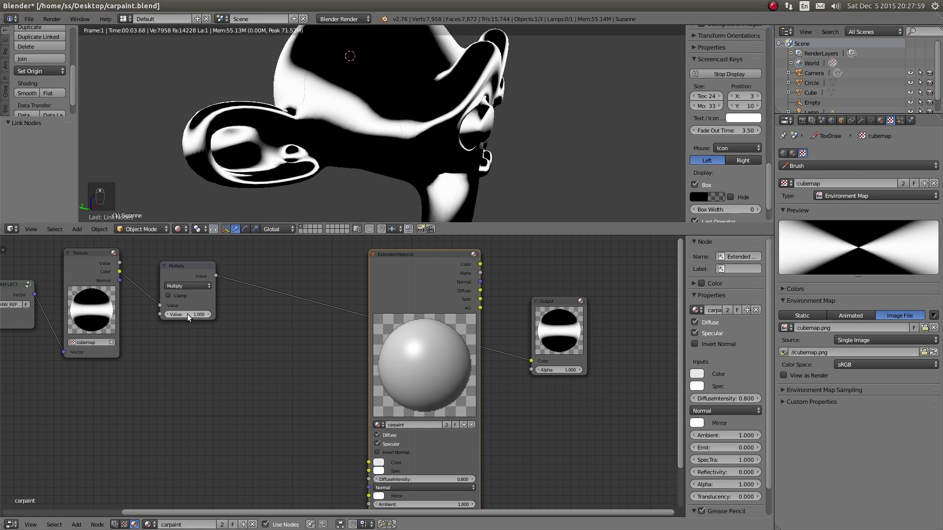
# Step: Try a Multiply value of 2.63 and restore it to 1
pyautogui.moveTo(178, 316)
pyautogui.mouseDown()
pyautogui.moveTo(238, 310)
pyautogui.moveTo(185, 314)
pyautogui.mouseUp()
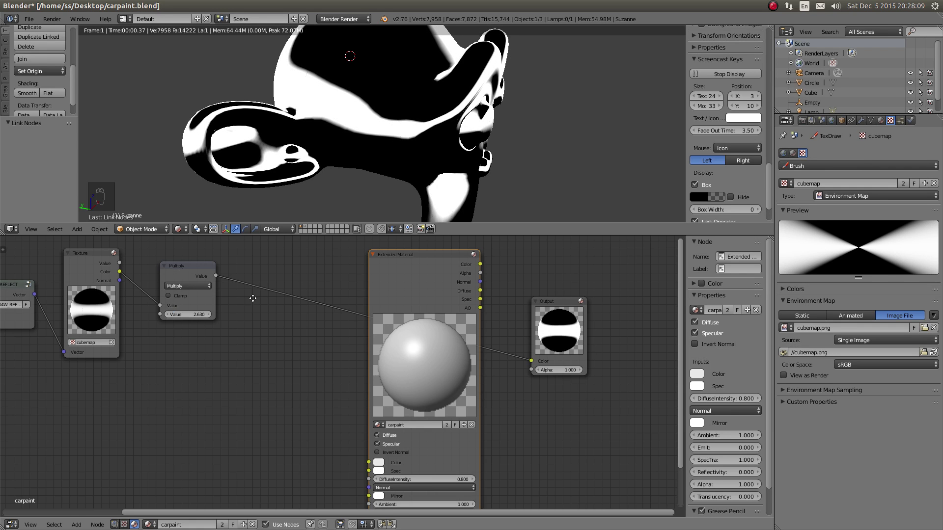
pyautogui.moveTo(241, 294); pyautogui.dragTo(275, 301, button='middle')
pyautogui.click(218, 319)
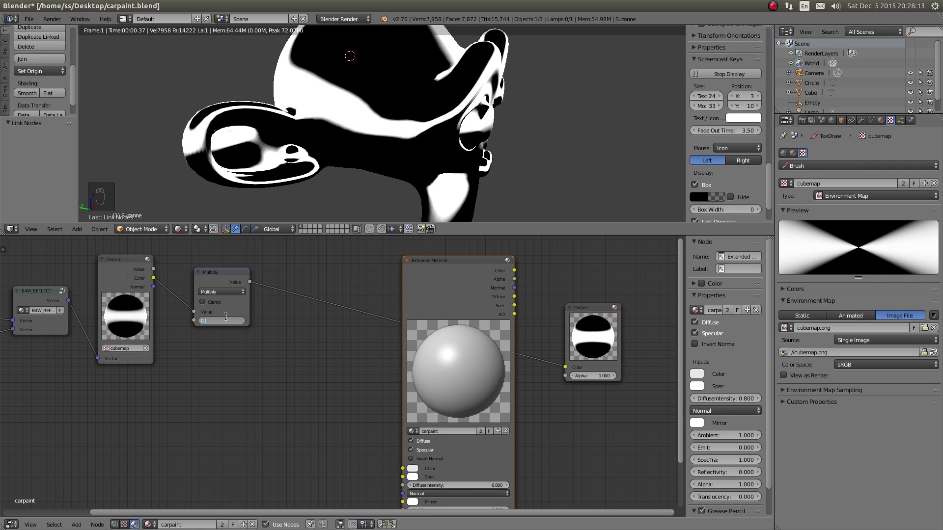
pyautogui.write('1')
pyautogui.press('Return')
pyautogui.moveTo(232, 274); pyautogui.dragTo(275, 287, button='middle')
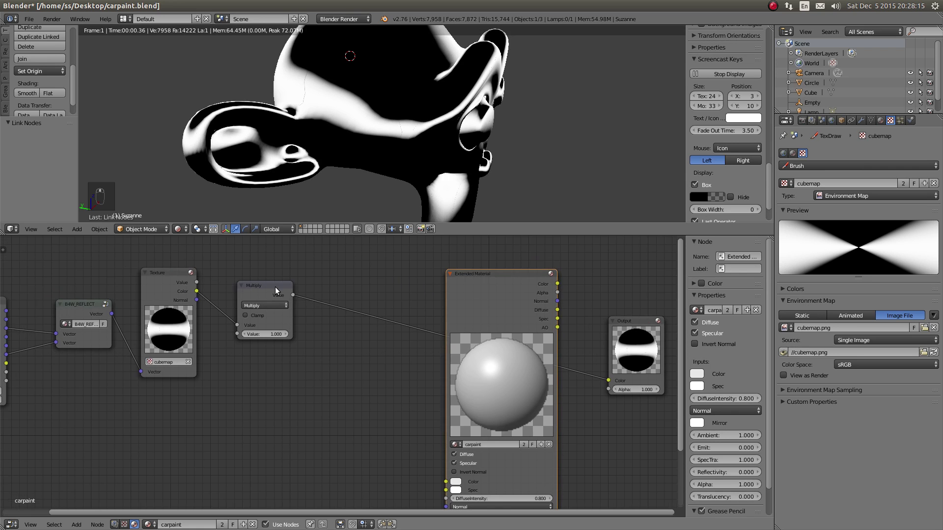
pyautogui.scroll(-2, 309, 284)
pyautogui.moveTo(484, 124); pyautogui.dragTo(408, 133, button='middle')
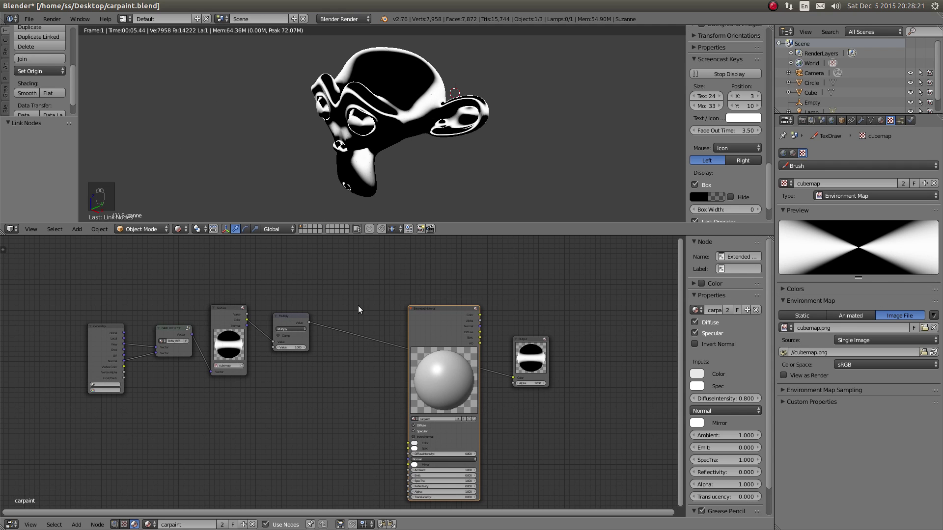
# Step: Link the Extended Material's Color output to the Output node's Color input and move the Output node farther away
pyautogui.moveTo(541, 364); pyautogui.dragTo(577, 316, button='right')
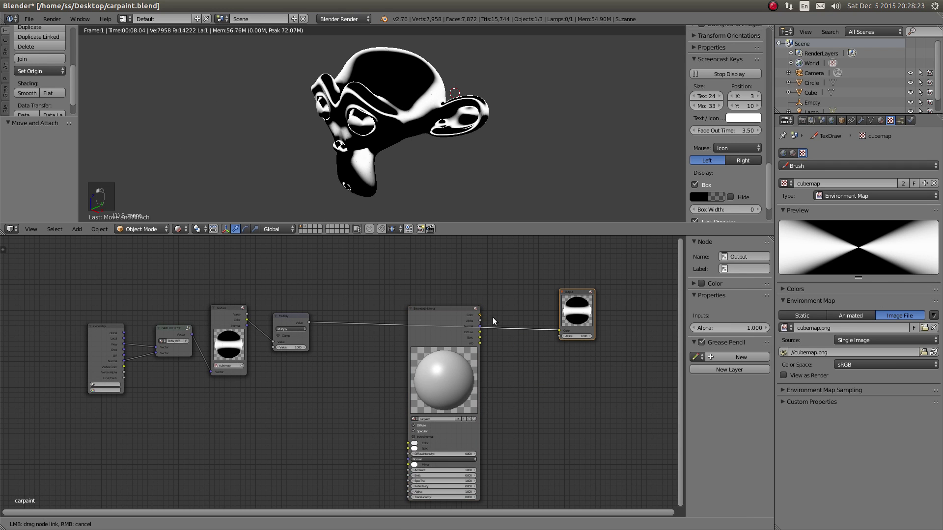
pyautogui.moveTo(559, 333); pyautogui.dragTo(560, 332)
pyautogui.moveTo(577, 307); pyautogui.dragTo(595, 296, button='right')
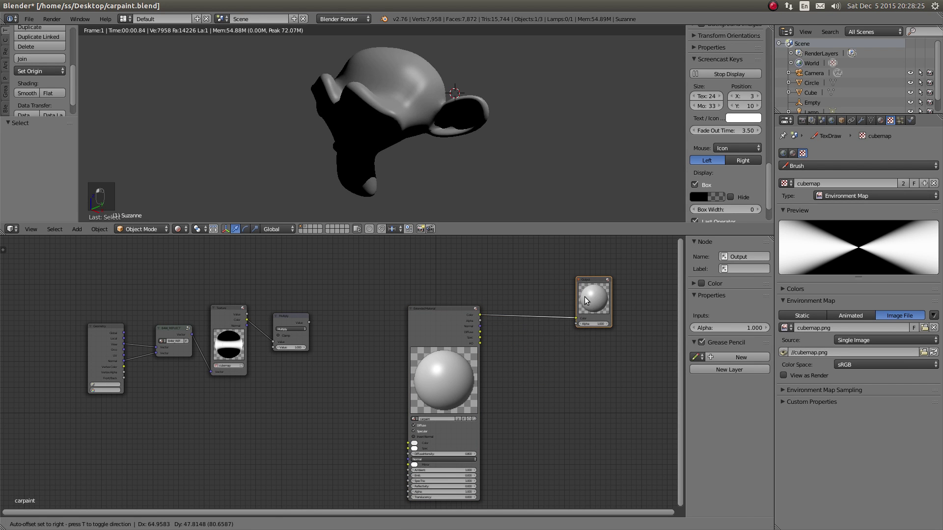
pyautogui.scroll(3, 408, 123)
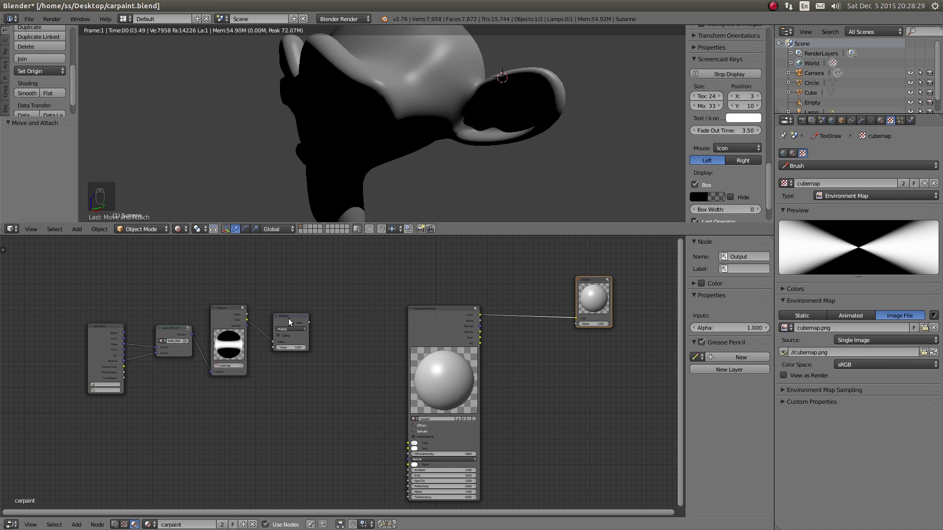
# Step: Move the Geometry, Reflect, Texture and Multiply nodes together to above the Extended Material node
pyautogui.moveTo(289, 322)
pyautogui.mouseDown(button='right')
pyautogui.moveTo(359, 251)
pyautogui.moveTo(302, 311)
pyautogui.mouseUp(button='right')
pyautogui.press('a')
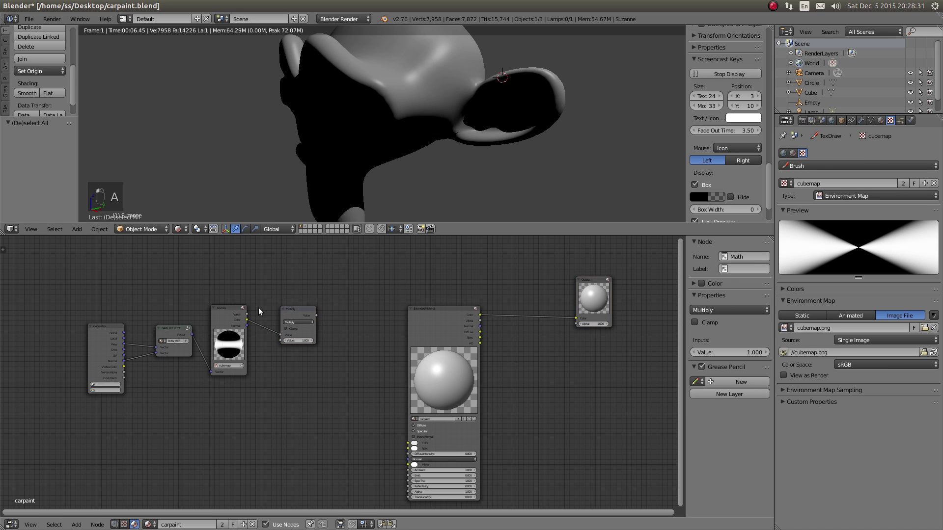
pyautogui.press('b')
pyautogui.moveTo(69, 304); pyautogui.dragTo(306, 393)
pyautogui.moveTo(337, 332); pyautogui.dragTo(285, 343, button='middle')
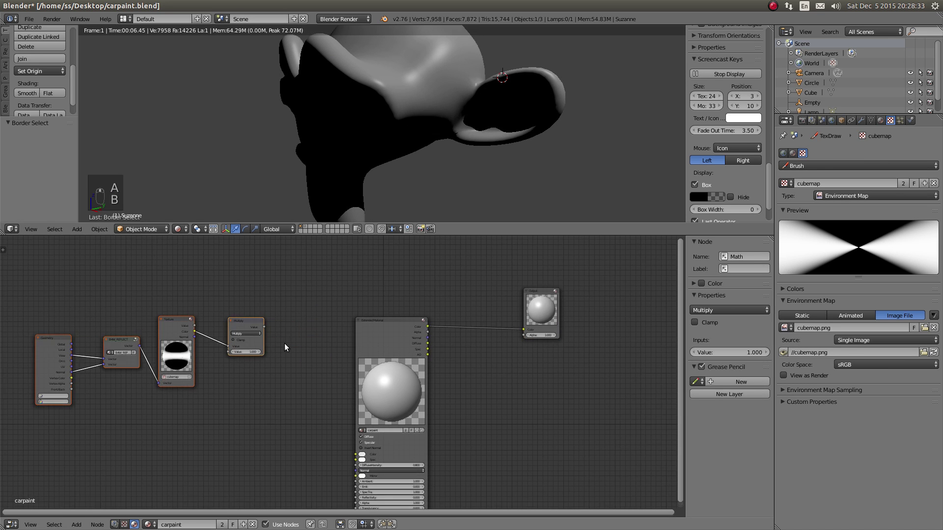
pyautogui.scroll(-2, 284, 343)
pyautogui.press('g')
pyautogui.click(368, 290)
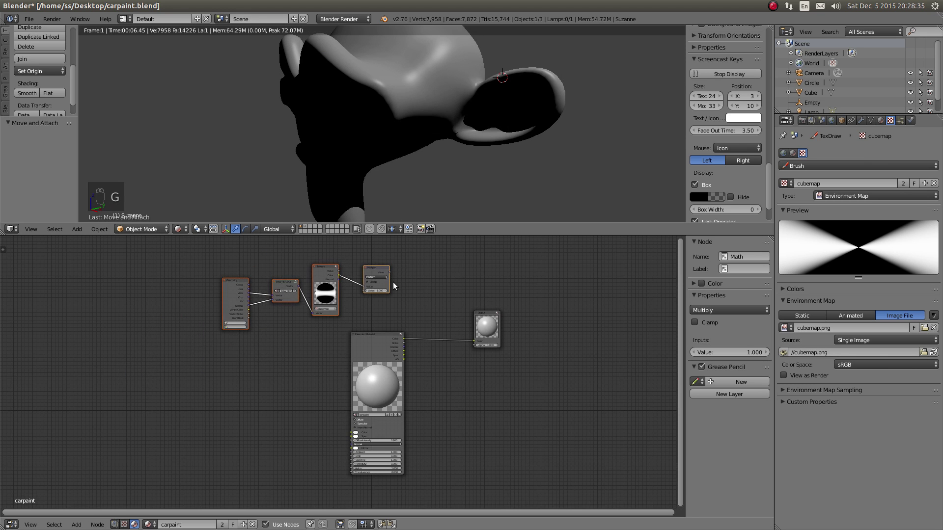
pyautogui.press('a')
# Step: Insert a Mix color node on the link between the Extended Material and Output nodes
pyautogui.moveTo(393, 282); pyautogui.dragTo(286, 333, button='middle')
pyautogui.scroll(2, 286, 333)
pyautogui.hotkey('shift', 'a')
pyautogui.moveTo(346, 305)
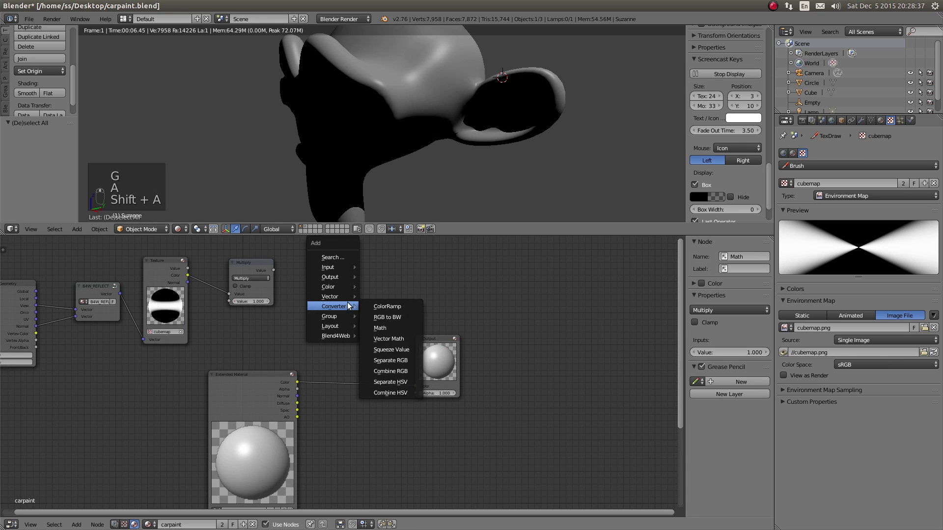
pyautogui.moveTo(334, 287)
pyautogui.click(393, 286)
pyautogui.click(354, 343)
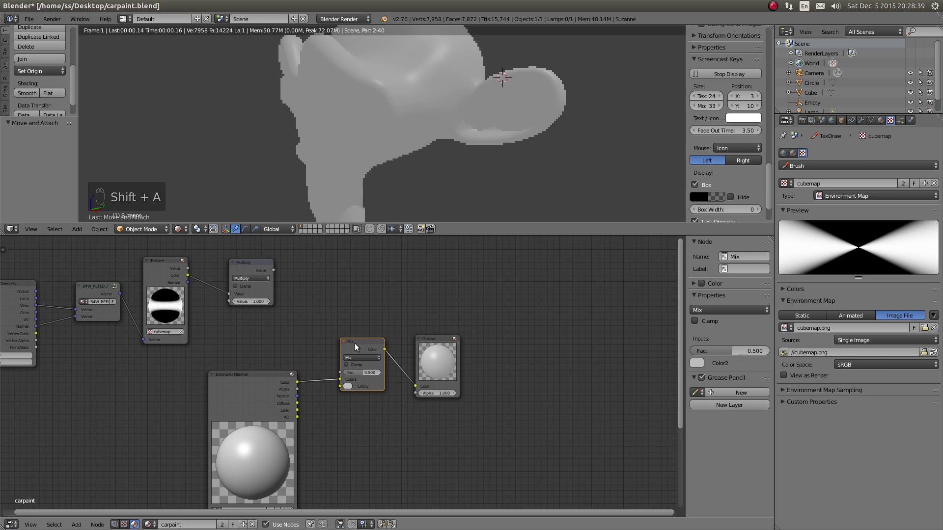
# Step: Set the Mix node's blend type to Add with a factor of 1, and space it and the Output node apart
pyautogui.click(362, 357)
pyautogui.click(357, 343)
pyautogui.moveTo(450, 352); pyautogui.dragTo(524, 338)
pyautogui.moveTo(372, 344); pyautogui.dragTo(391, 345)
# Step: Link the Multiply node's Value output to the Add node's Color2 input and check the reflection on the head
pyautogui.moveTo(273, 270)
pyautogui.mouseDown()
pyautogui.moveTo(341, 375)
pyautogui.moveTo(358, 387)
pyautogui.moveTo(411, 375)
pyautogui.mouseUp()
pyautogui.moveTo(379, 126); pyautogui.dragTo(402, 129, button='middle')
pyautogui.scroll(-5, 413, 128)
pyautogui.moveTo(460, 122); pyautogui.dragTo(412, 146, button='middle')
pyautogui.moveTo(365, 346); pyautogui.dragTo(335, 328, button='middle')
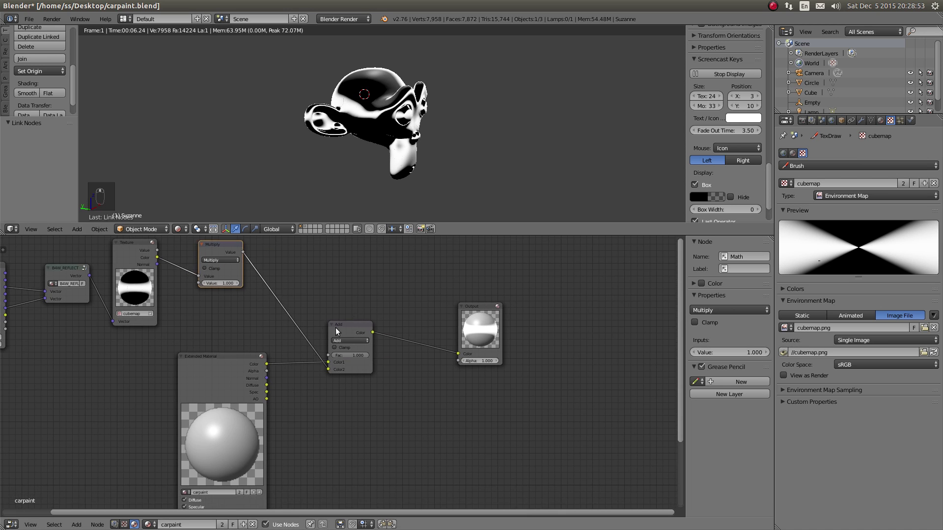
# Step: Deselect all nodes and save the file
pyautogui.press('a')
pyautogui.press('a')
pyautogui.press('a')
pyautogui.press('a')
pyautogui.hotkey('ctrl', 's')
# Step: Move the Add and Output nodes farther away from the Multiply and Extended Material nodes
pyautogui.scroll(-3, 351, 285)
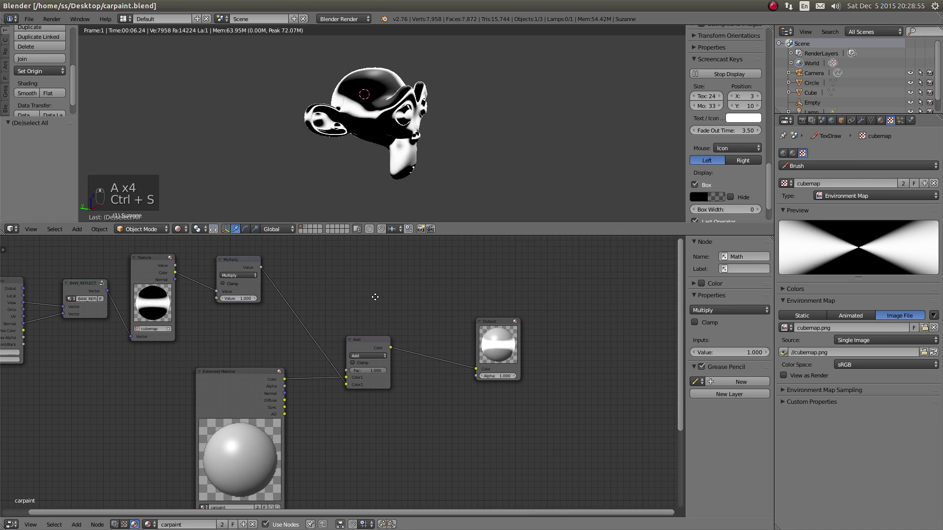
pyautogui.moveTo(354, 356); pyautogui.dragTo(474, 344)
pyautogui.press('a')
pyautogui.moveTo(365, 327); pyautogui.dragTo(387, 352, button='middle')
pyautogui.scroll(2, 381, 327)
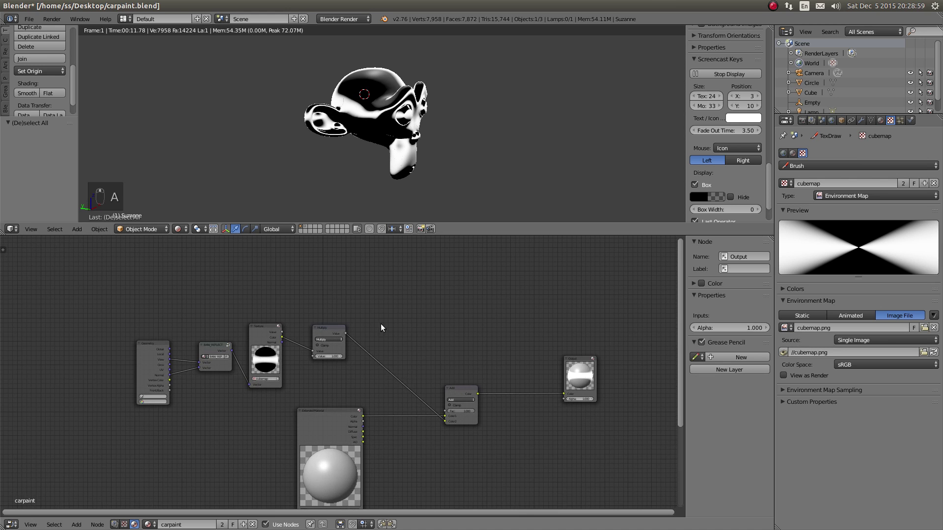
pyautogui.moveTo(129, 326); pyautogui.dragTo(335, 367)
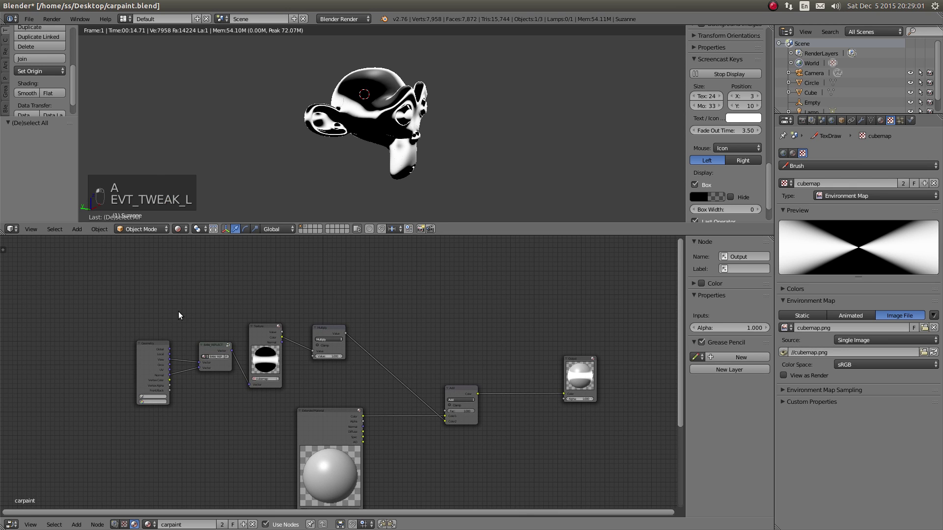
# Step: Move the Geometry, B4W_REFLECT, cubemap Texture and Multiply nodes together away from the Extended Material and Add nodes
pyautogui.press('b')
pyautogui.moveTo(110, 307); pyautogui.dragTo(352, 389)
pyautogui.press('g')
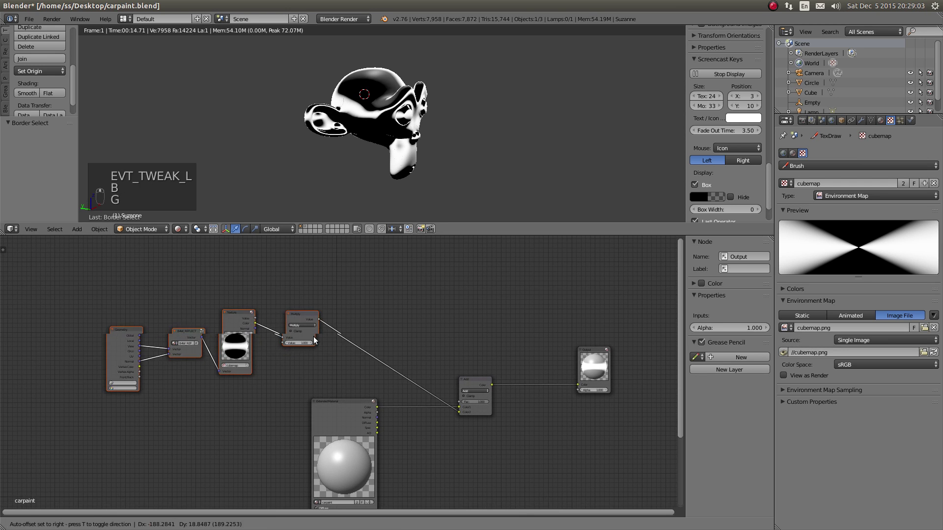
pyautogui.click(313, 336)
pyautogui.press('a')
pyautogui.scroll(4, 240, 322)
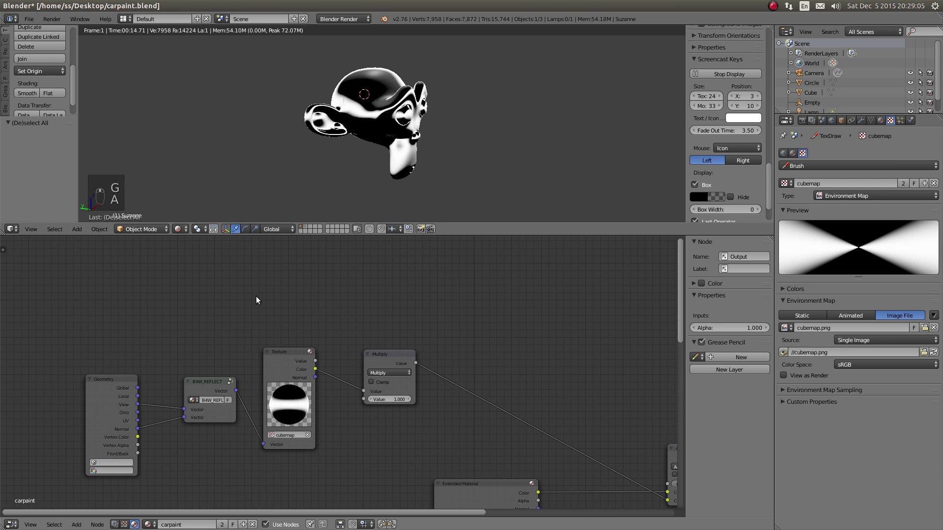
# Step: Add a Blend4Web Vector View node above the B4W_REFLECT node and link the Geometry node's Normal output to its Vector input
pyautogui.hotkey('shift', 'a')
pyautogui.moveTo(235, 346)
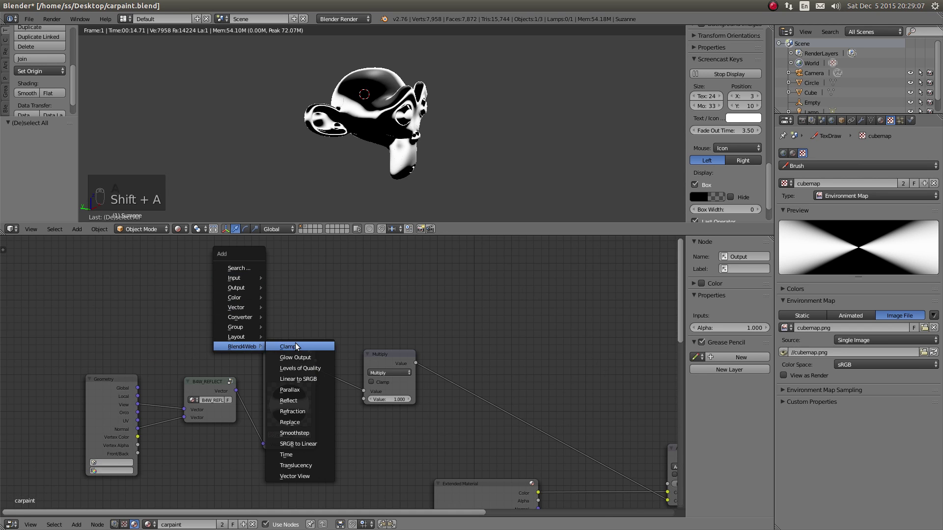
pyautogui.moveTo(468, 336); pyautogui.dragTo(359, 274, button='middle')
pyautogui.moveTo(286, 268); pyautogui.dragTo(433, 340, button='middle')
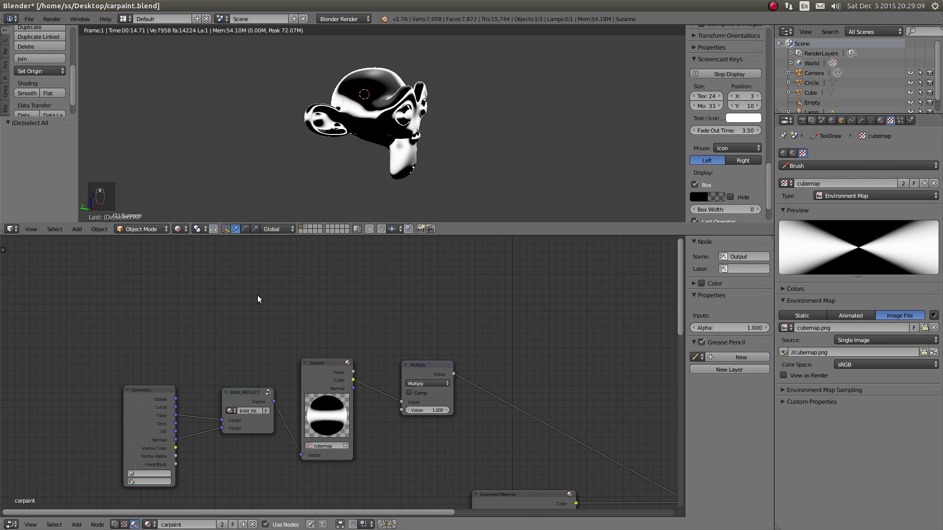
pyautogui.hotkey('shift', 'a')
pyautogui.moveTo(246, 275)
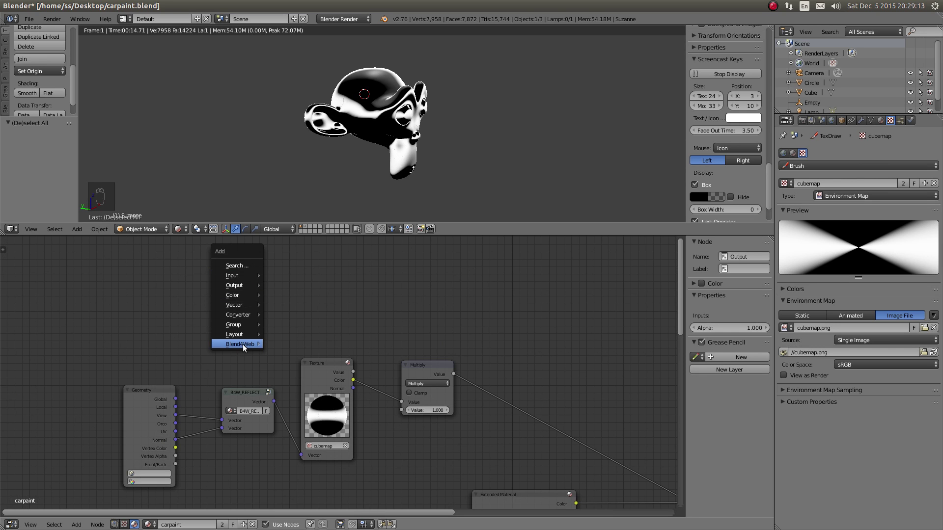
pyautogui.moveTo(242, 343)
pyautogui.click(298, 474)
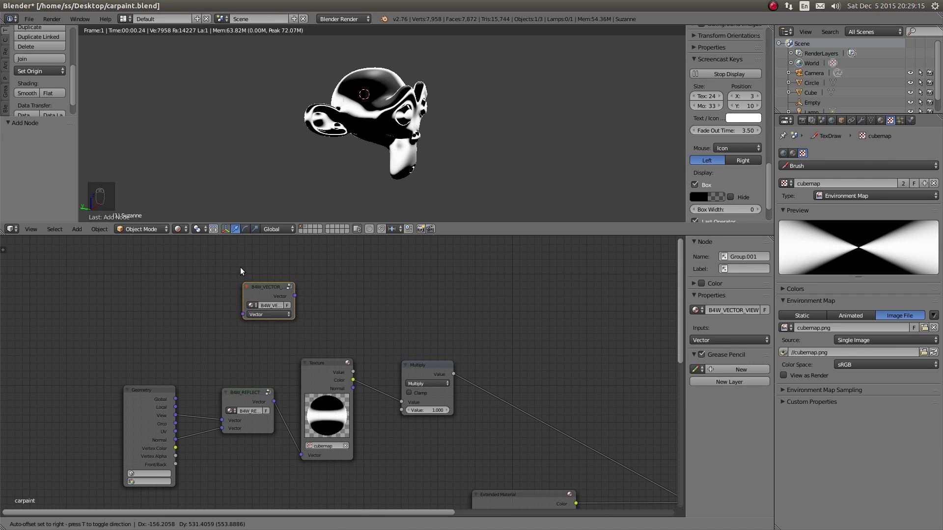
pyautogui.click(216, 319)
pyautogui.moveTo(176, 440); pyautogui.dragTo(184, 436)
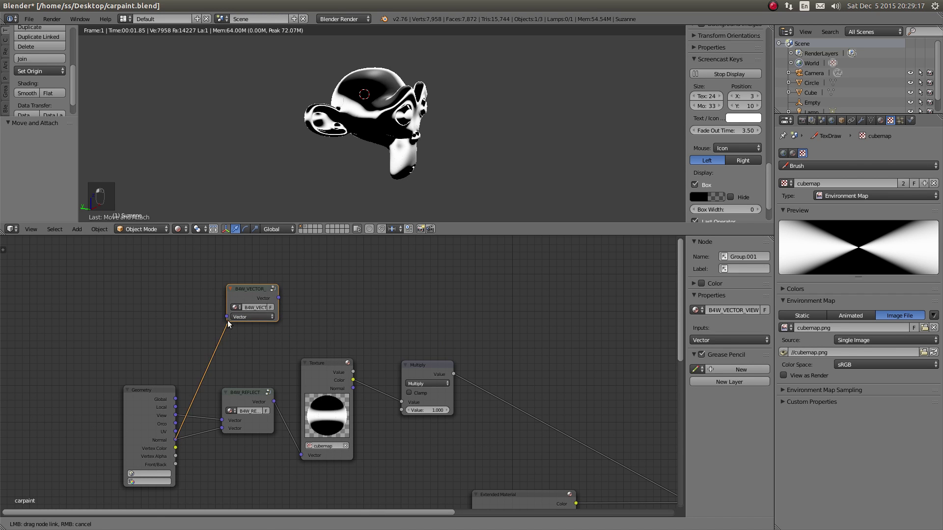
pyautogui.moveTo(228, 321); pyautogui.dragTo(258, 294)
# Step: Switch the 3D view of the Suzanne head from rendered to textured shading
pyautogui.press('z')
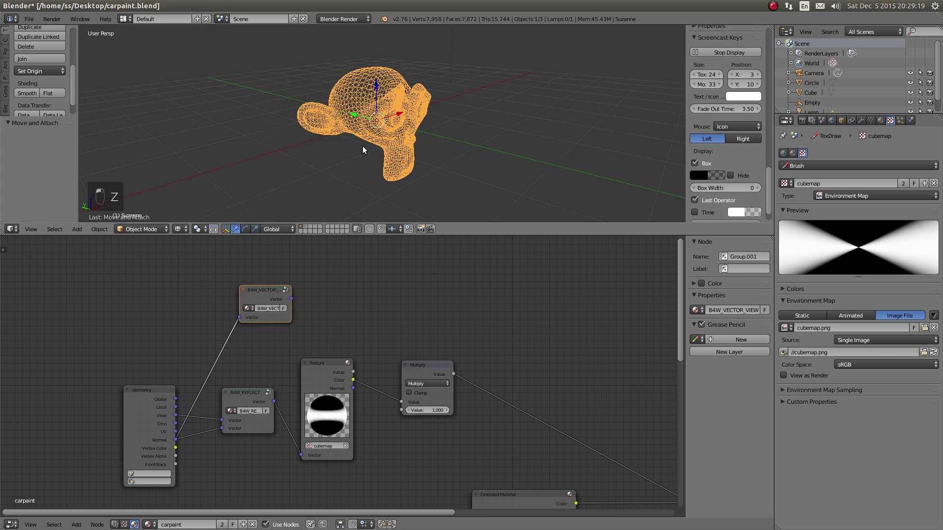
pyautogui.press('z')
pyautogui.hotkey('alt', 'z')
# Step: Add a second Texture node beside the B4W_VECTOR_VIEW node and link that node's Vector output to the texture's Vector input
pyautogui.hotkey('shift', 'a')
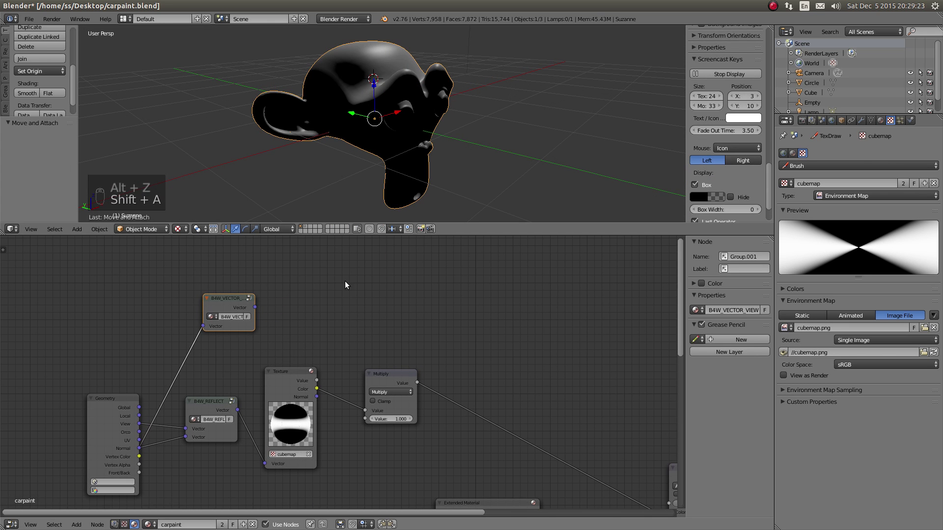
pyautogui.scroll(-2, 339, 295)
pyautogui.hotkey('shift', 'a')
pyautogui.moveTo(310, 237)
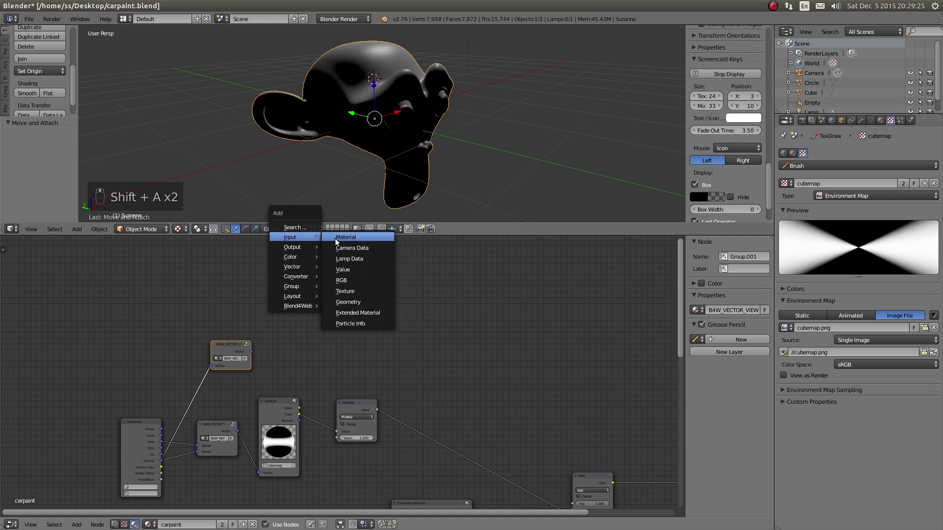
pyautogui.click(351, 293)
pyautogui.click(288, 282)
pyautogui.moveTo(250, 351); pyautogui.dragTo(286, 351)
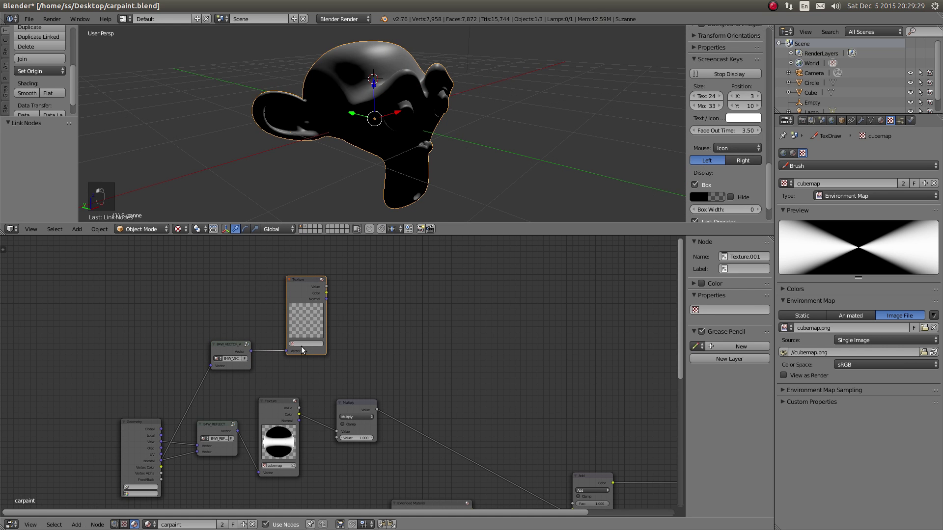
# Step: Create a new texture in the second Texture node and set its type to Image or Movie
pyautogui.click(301, 345)
pyautogui.click(310, 355)
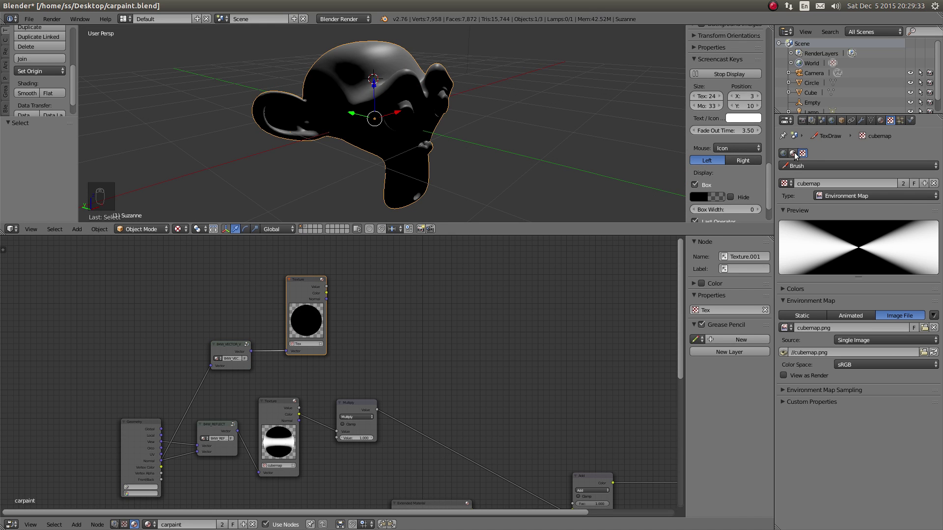
pyautogui.click(933, 183)
pyautogui.click(793, 153)
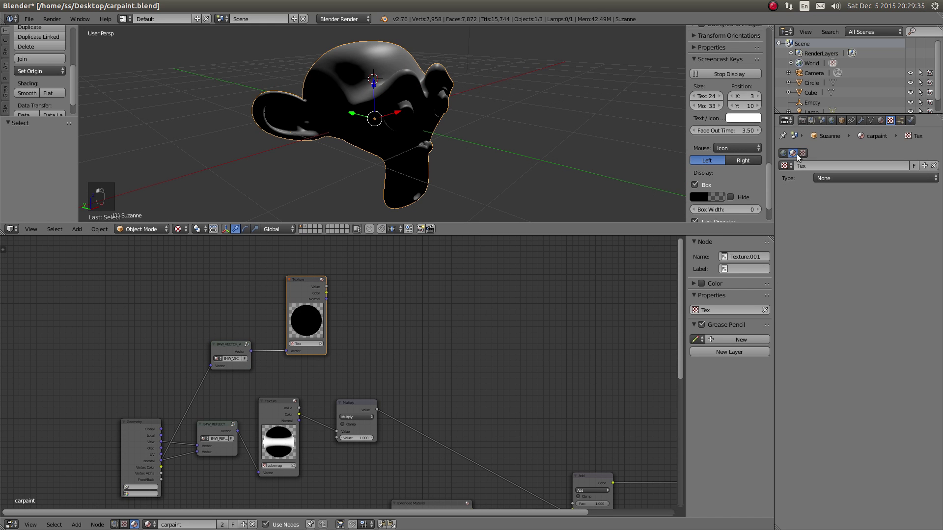
pyautogui.click(830, 178)
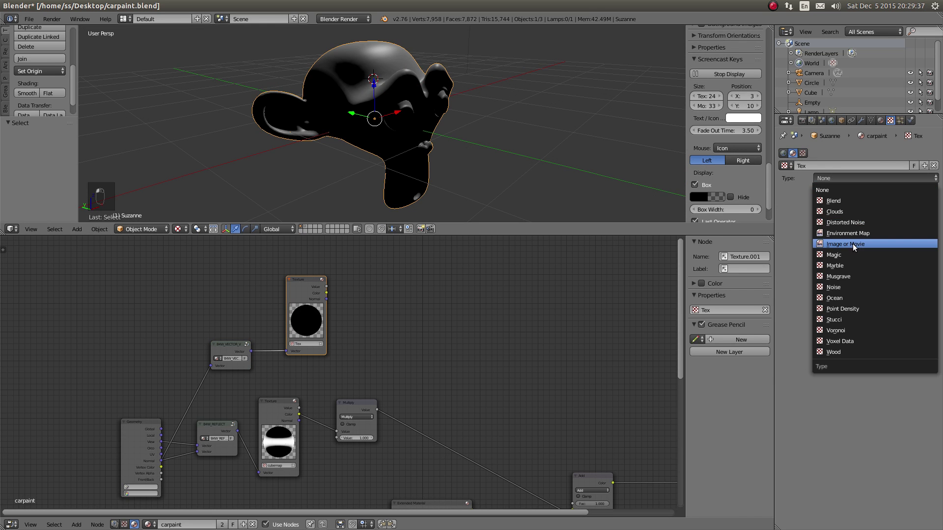
pyautogui.click(852, 248)
# Step: Open the new texture's name for editing
pyautogui.click(817, 166)
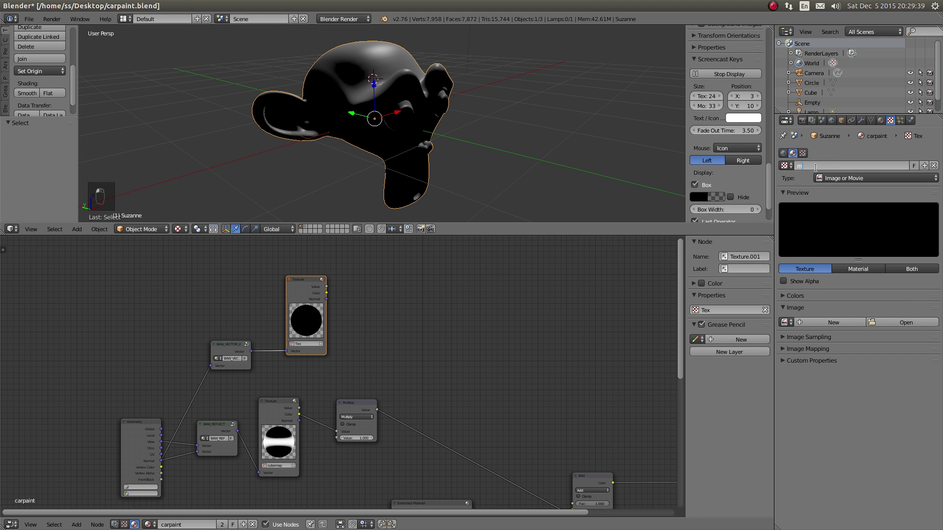
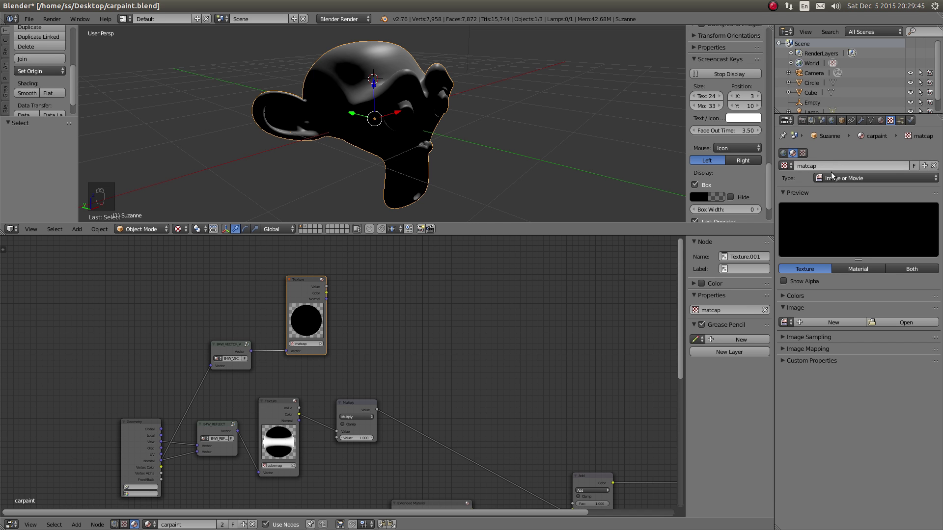
# Step: Delete the matcap Texture node fed by the B4W_VECTOR_VIEW node
pyautogui.moveTo(333, 317); pyautogui.dragTo(317, 310, button='middle')
pyautogui.moveTo(298, 309); pyautogui.dragTo(296, 279)
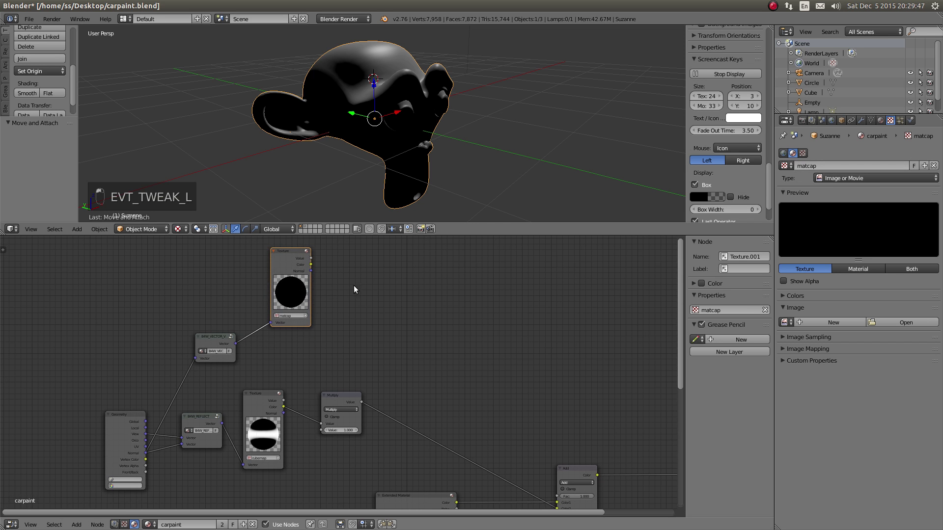
pyautogui.hotkey('ctrl', 's')
pyautogui.press('x')
pyautogui.press('a')
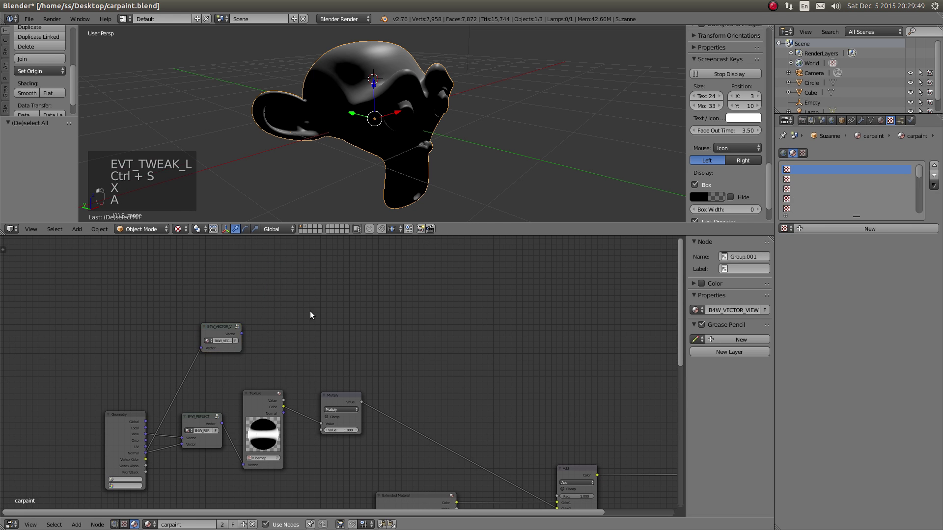
# Step: Add a Vector Math node beside the B4W_VECTOR_VIEW node and set its operation to Dot Product
pyautogui.scroll(2, 310, 314)
pyautogui.hotkey('shift', 'a')
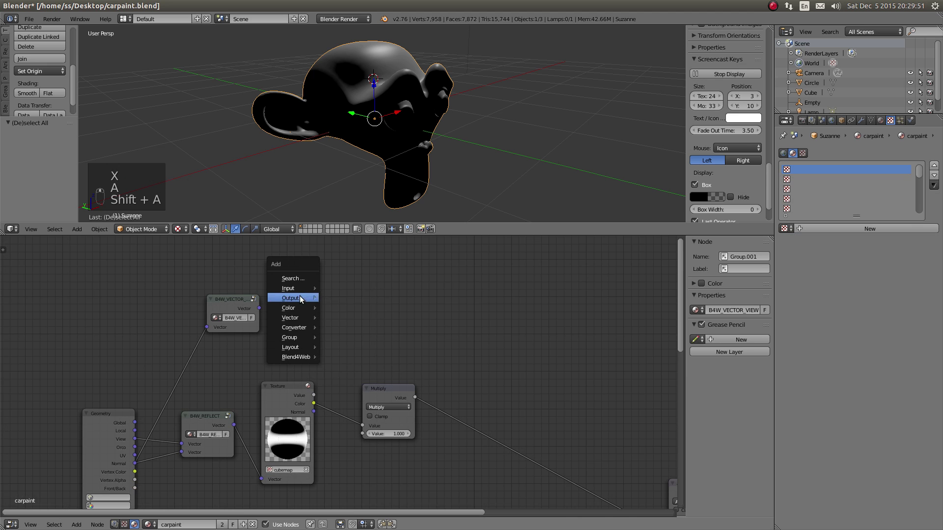
pyautogui.moveTo(296, 327)
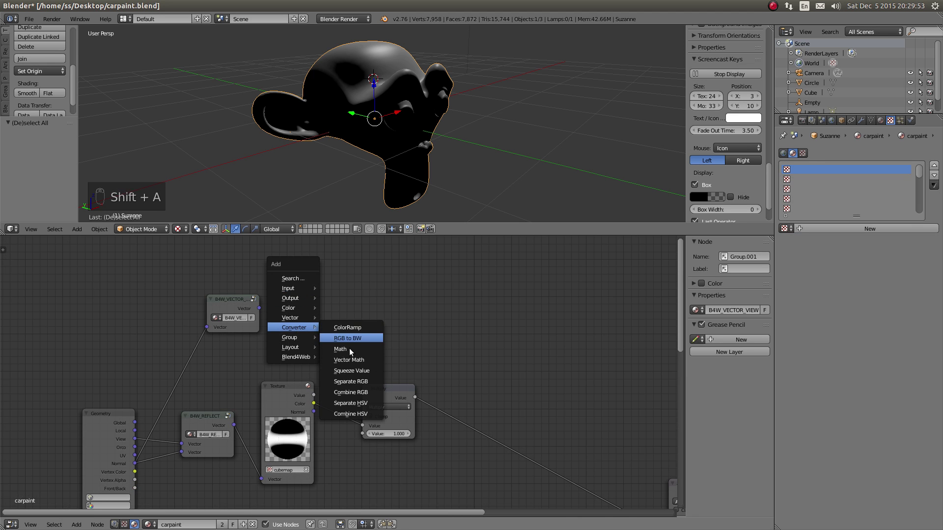
pyautogui.click(348, 360)
pyautogui.click(319, 285)
pyautogui.click(318, 295)
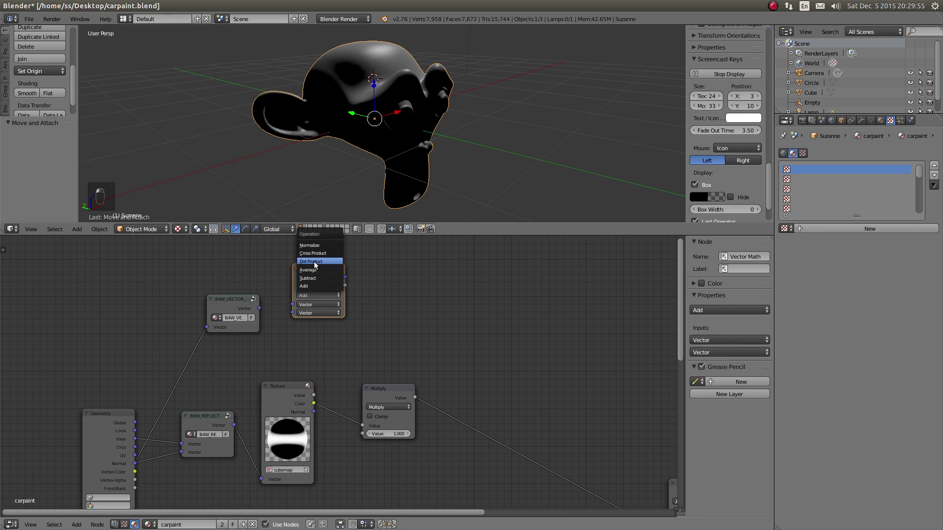
pyautogui.click(315, 262)
# Step: Link the B4W_VECTOR_VIEW output to the Dot Product's first Vector input and adjust the third component of its second vector
pyautogui.moveTo(259, 308); pyautogui.dragTo(292, 305)
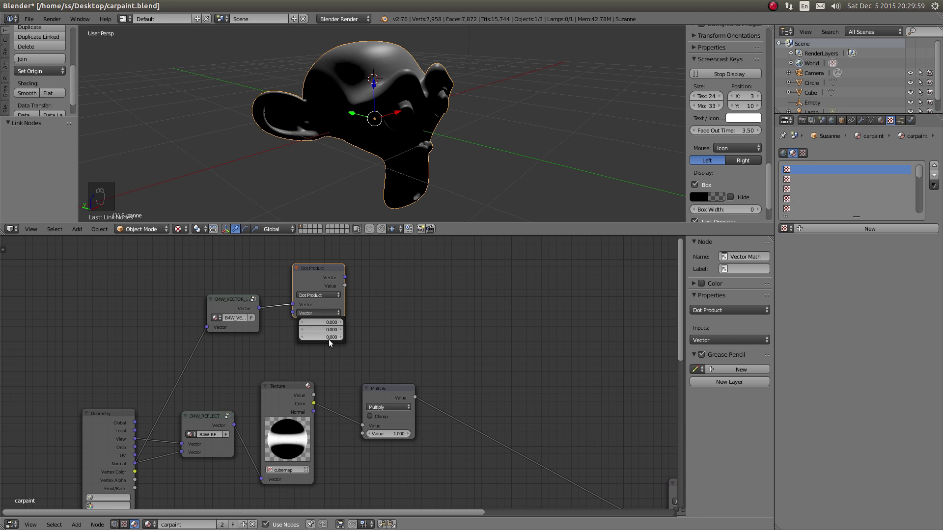
pyautogui.click(326, 337)
# Step: Add a second Output node for preview and link the Dot Product's Value output to its Color input
pyautogui.moveTo(389, 297); pyautogui.dragTo(361, 324, button='middle')
pyautogui.hotkey('shift', 'a')
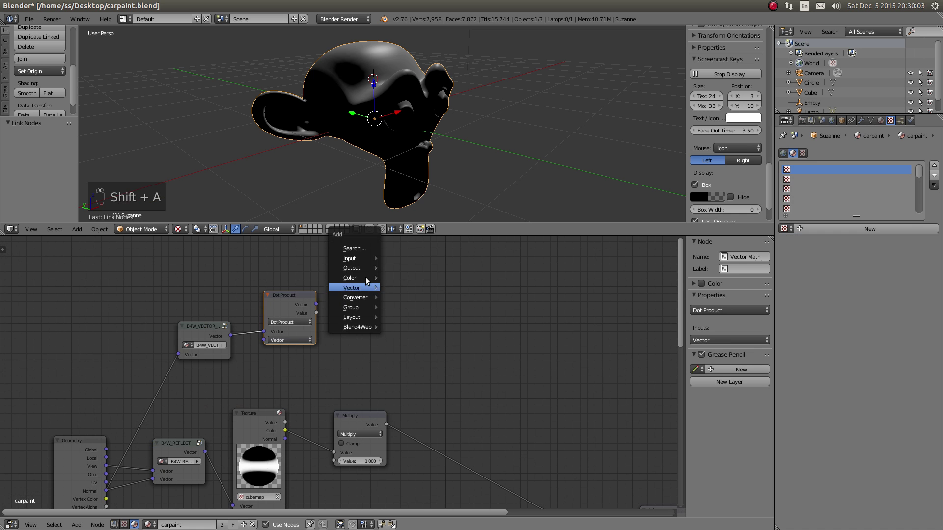
pyautogui.click(411, 268)
pyautogui.click(411, 269)
pyautogui.moveTo(316, 313); pyautogui.dragTo(391, 324)
pyautogui.moveTo(412, 296); pyautogui.dragTo(393, 289)
pyautogui.moveTo(454, 128); pyautogui.dragTo(400, 129, button='middle')
# Step: Insert a Math node set to Multiply on the link between the Dot Product and the preview Output node
pyautogui.scroll(3, 349, 296)
pyautogui.moveTo(352, 305); pyautogui.dragTo(481, 317)
pyautogui.hotkey('shift', 'a')
pyautogui.moveTo(370, 345)
pyautogui.click(383, 369)
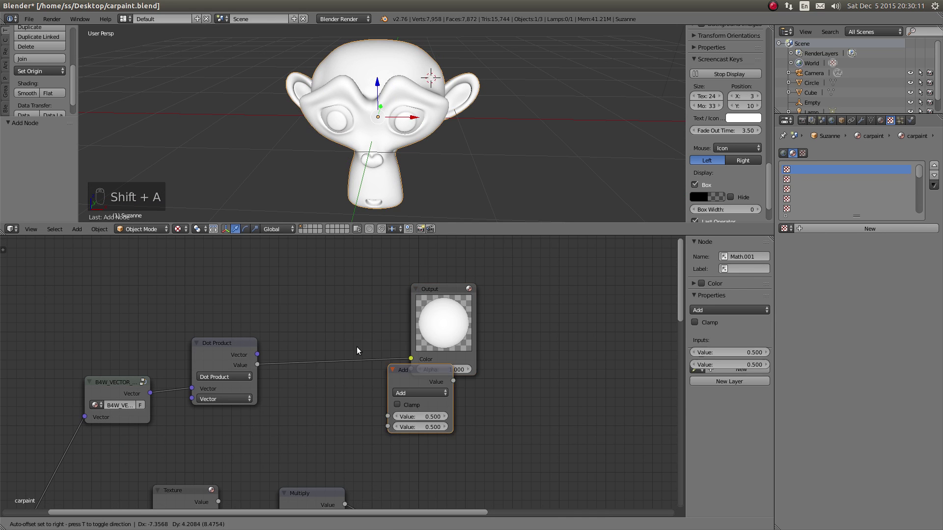
pyautogui.click(315, 346)
pyautogui.click(317, 350)
pyautogui.click(323, 321)
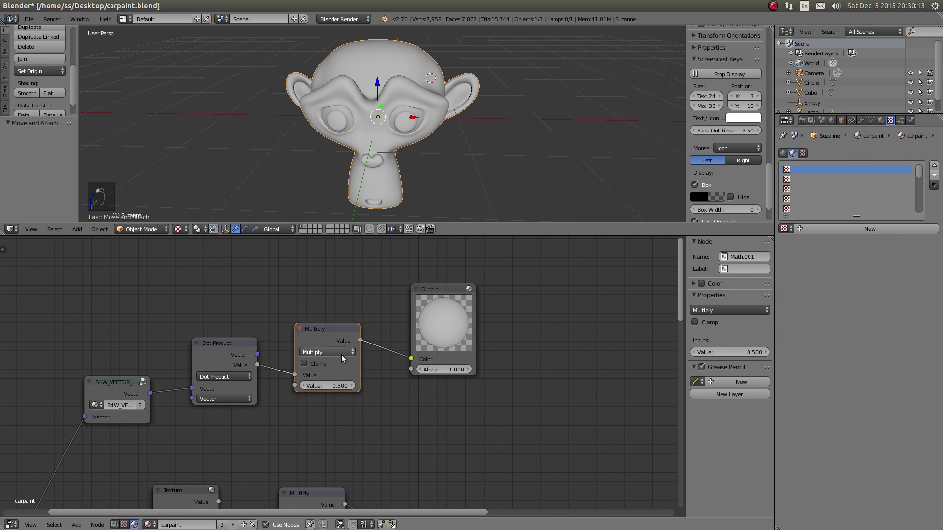
# Step: Try a value of 3.800 in the Multiply node after the Dot Product and remove that node from the link
pyautogui.moveTo(323, 388); pyautogui.dragTo(342, 388)
pyautogui.moveTo(435, 326); pyautogui.dragTo(530, 321)
pyautogui.moveTo(330, 331); pyautogui.dragTo(377, 378)
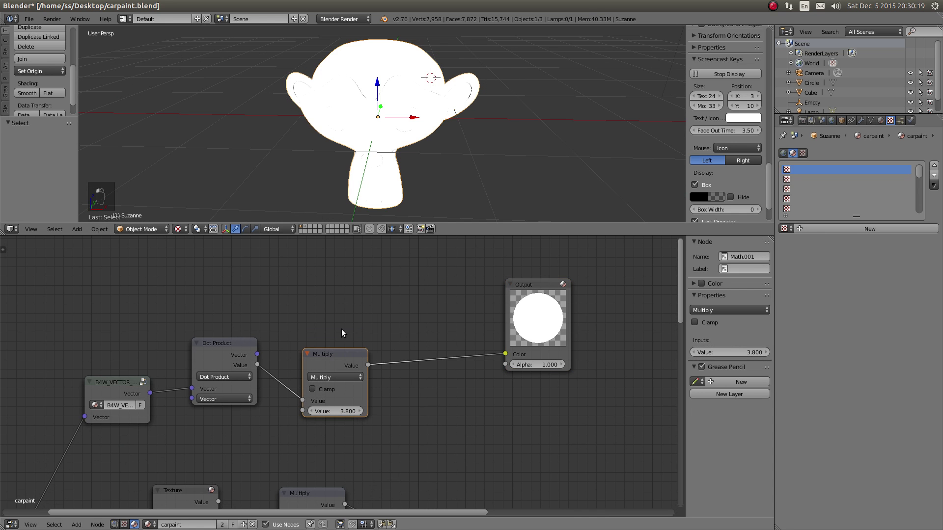
pyautogui.moveTo(338, 354)
pyautogui.keyDown('alt'); pyautogui.mouseDown()
pyautogui.moveTo(332, 304)
pyautogui.moveTo(297, 248)
pyautogui.mouseUp(); pyautogui.keyUp('alt')
pyautogui.press('x')
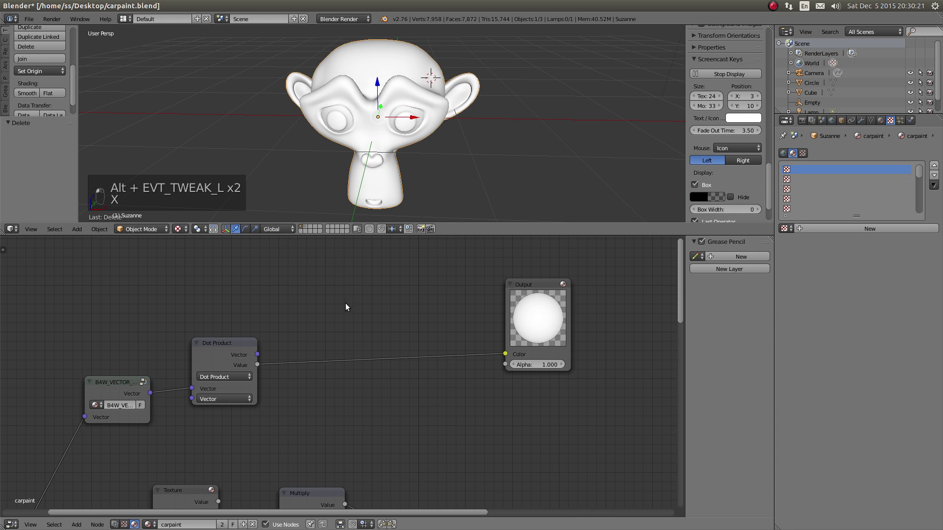
# Step: Insert a Blend4Web Smoothstep node between the Dot Product and the preview Output, with Edge0 at 0.580 and Edge1 at 0.910
pyautogui.hotkey('shift', 'a')
pyautogui.moveTo(336, 301)
pyautogui.moveTo(331, 333)
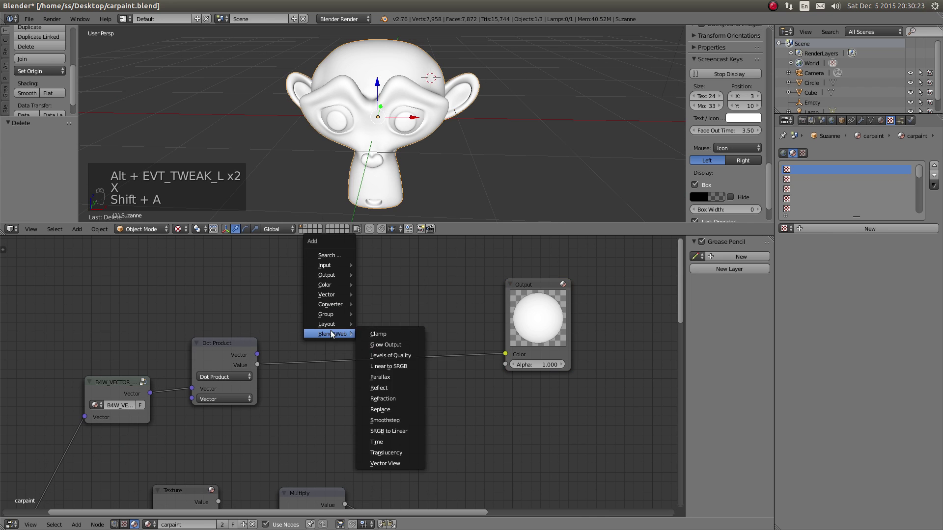
pyautogui.click(385, 422)
pyautogui.click(302, 310)
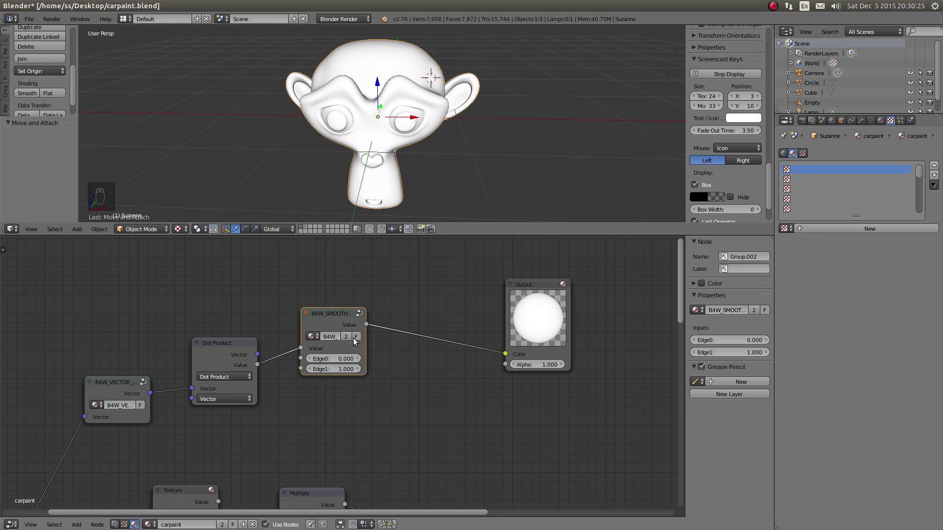
pyautogui.moveTo(338, 362)
pyautogui.mouseDown()
pyautogui.moveTo(375, 358)
pyautogui.moveTo(355, 373)
pyautogui.mouseUp()
pyautogui.moveTo(331, 368); pyautogui.dragTo(335, 369)
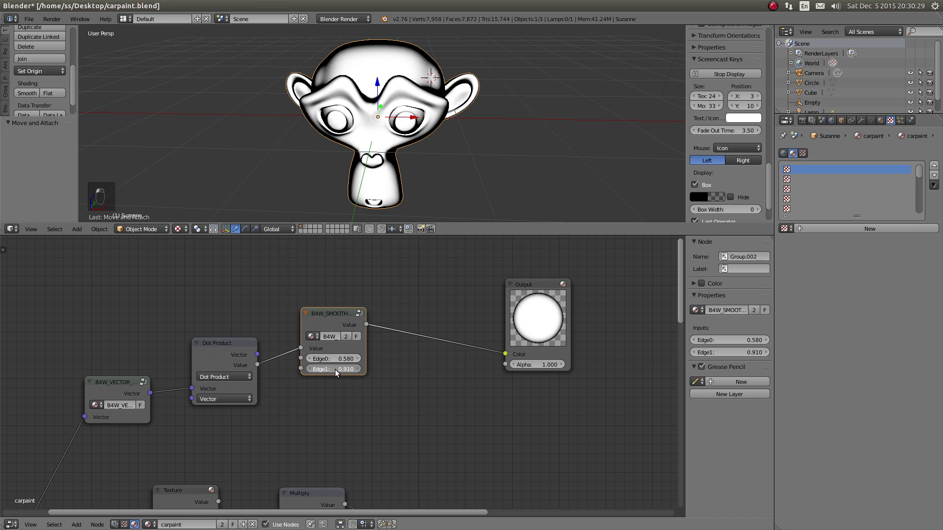
pyautogui.moveTo(425, 96)
pyautogui.mouseDown(button='middle')
pyautogui.moveTo(336, 89)
pyautogui.moveTo(484, 99)
pyautogui.moveTo(433, 244)
pyautogui.mouseUp(button='middle')
# Step: Link the Smoothstep node's Value output to the Add node's Fac input and delete the preview Output node
pyautogui.scroll(-2, 458, 373)
pyautogui.moveTo(458, 373); pyautogui.dragTo(326, 306, button='middle')
pyautogui.moveTo(244, 250); pyautogui.dragTo(414, 447)
pyautogui.moveTo(347, 243); pyautogui.dragTo(352, 271, button='middle')
pyautogui.click(352, 271)
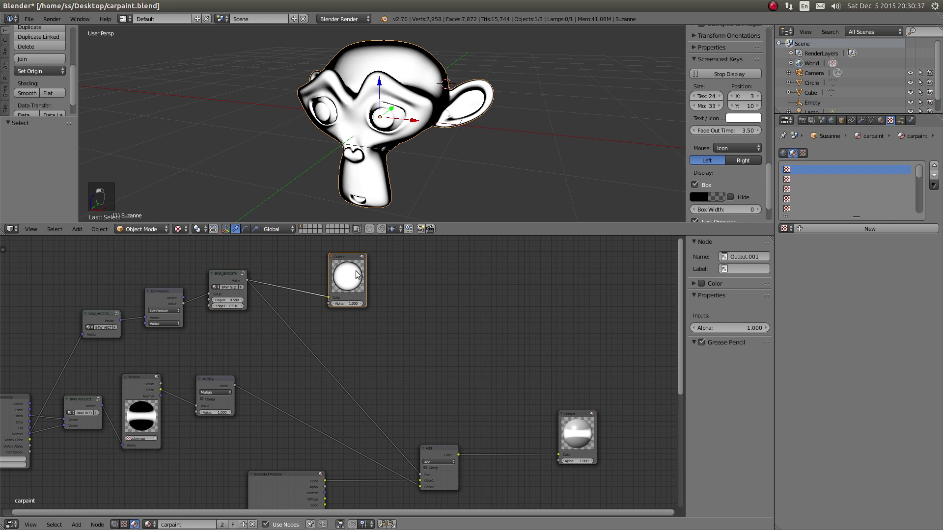
pyautogui.press('x')
# Step: Switch the 3D view to rendered shading and examine the reflection on the Suzanne head from another angle
pyautogui.click(179, 229)
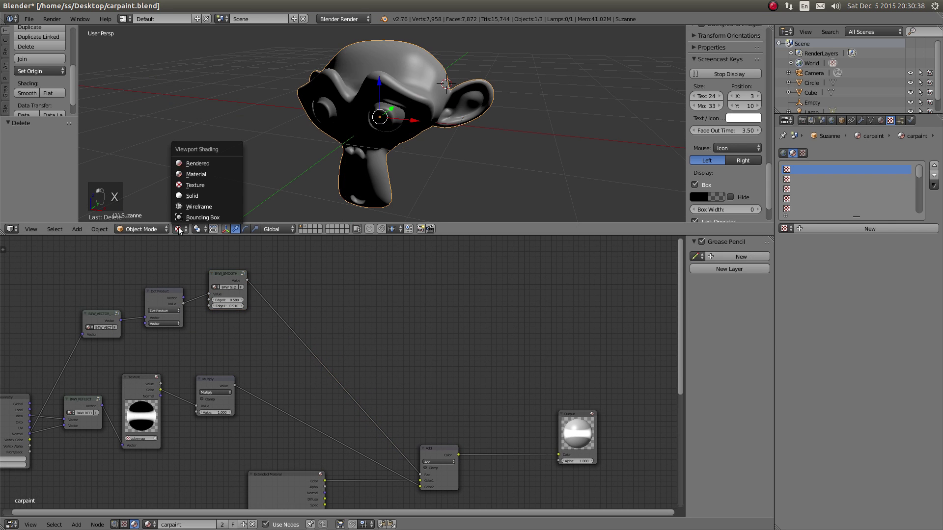
pyautogui.click(195, 163)
pyautogui.moveTo(344, 108); pyautogui.dragTo(390, 115, button='middle')
# Step: Set the Smoothstep node's Edge0 to 0.660
pyautogui.scroll(1, 385, 118)
pyautogui.moveTo(293, 363); pyautogui.dragTo(352, 426, button='middle')
pyautogui.keyDown('ctrl'); pyautogui.moveTo(310, 380); pyautogui.dragTo(300, 351, button='middle'); pyautogui.keyUp('ctrl')
pyautogui.moveTo(240, 353)
pyautogui.mouseDown()
pyautogui.moveTo(221, 348)
pyautogui.moveTo(268, 356)
pyautogui.mouseUp()
pyautogui.moveTo(335, 328); pyautogui.dragTo(321, 336, button='middle')
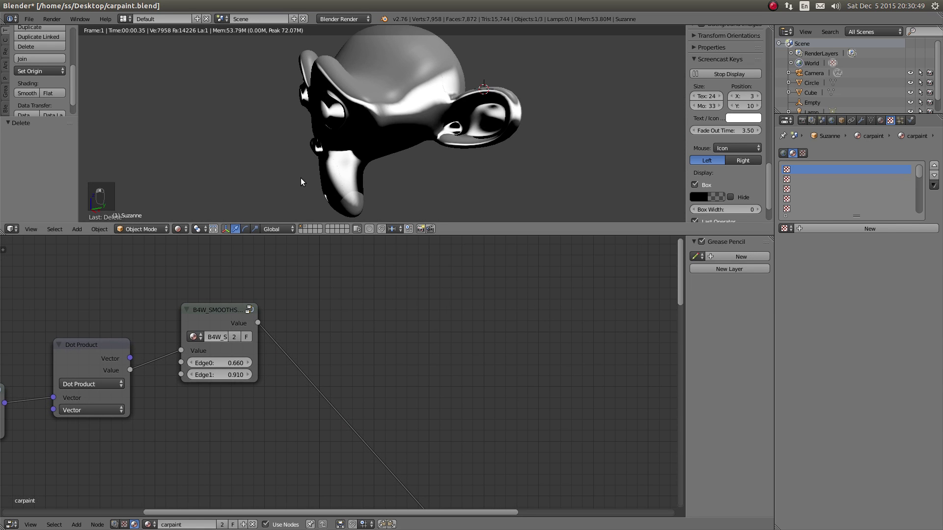
# Step: Preview the Smoothstep value through a new Output node in textured shading and set Edge0 to 0.200 and Edge1 to 1.140
pyautogui.press('z')
pyautogui.hotkey('alt', 'z')
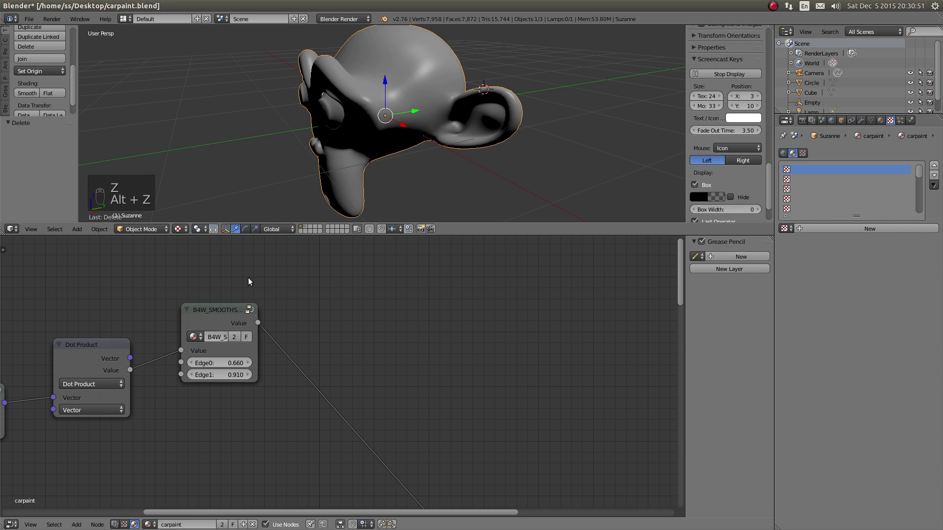
pyautogui.hotkey('shift', 'a')
pyautogui.moveTo(301, 235)
pyautogui.click(349, 233)
pyautogui.click(358, 269)
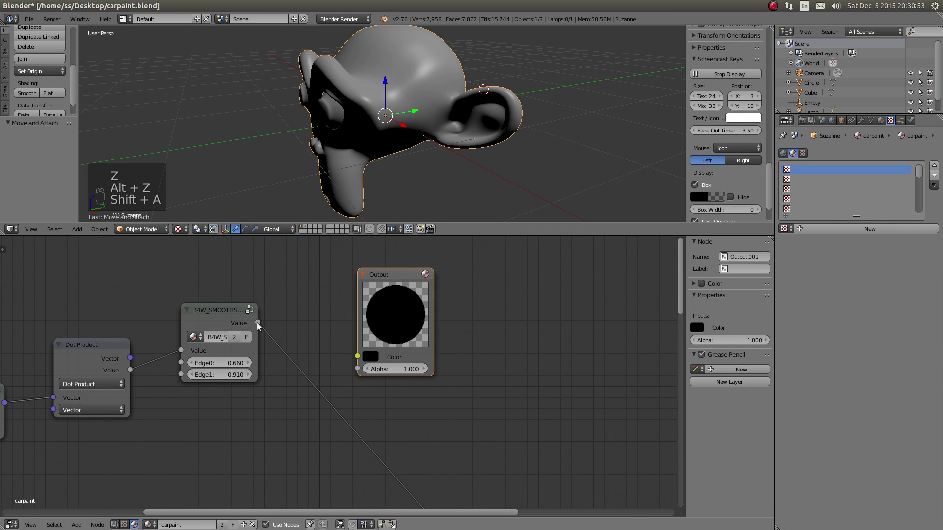
pyautogui.moveTo(258, 324); pyautogui.dragTo(403, 302)
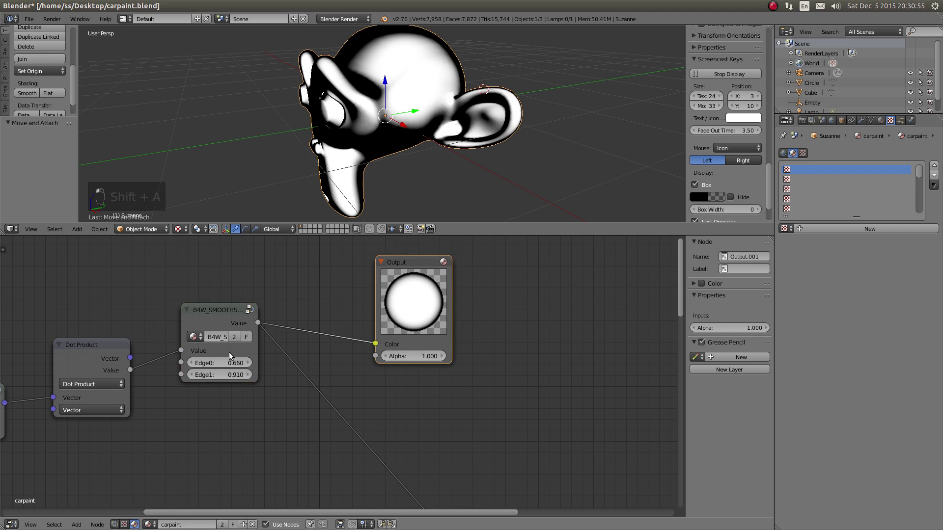
pyautogui.moveTo(222, 378)
pyautogui.mouseDown()
pyautogui.moveTo(210, 374)
pyautogui.moveTo(223, 375)
pyautogui.moveTo(214, 361)
pyautogui.moveTo(199, 363)
pyautogui.moveTo(231, 378)
pyautogui.mouseUp()
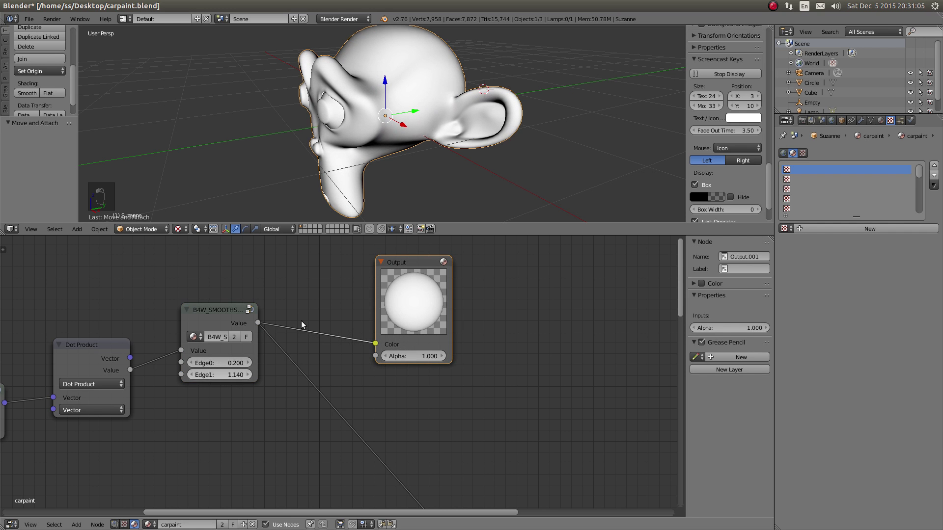
# Step: Delete the preview Output node and switch the 3D view of the Suzanne head to rendered shading
pyautogui.scroll(-5, 328, 353)
pyautogui.moveTo(351, 336); pyautogui.dragTo(327, 261, button='middle')
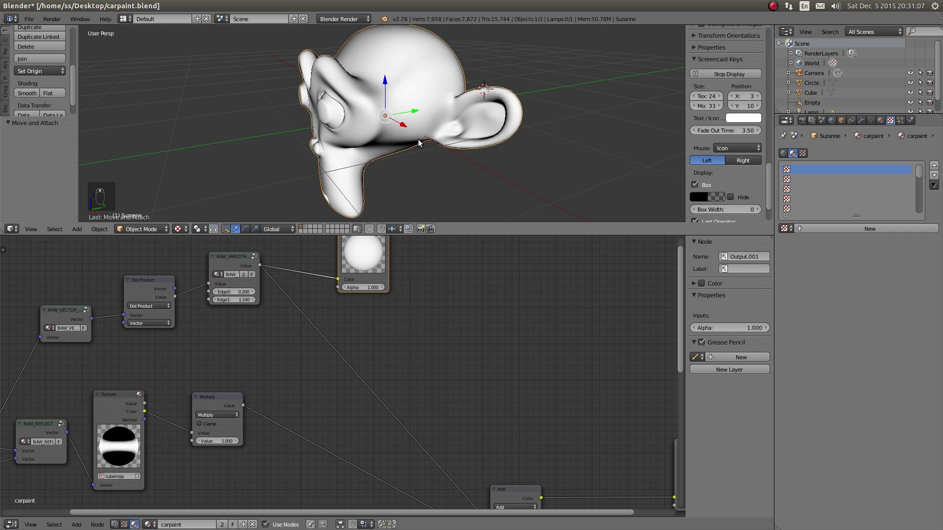
pyautogui.moveTo(420, 143); pyautogui.dragTo(430, 147, button='middle')
pyautogui.moveTo(348, 264); pyautogui.dragTo(386, 291)
pyautogui.moveTo(386, 295); pyautogui.dragTo(322, 267, button='middle')
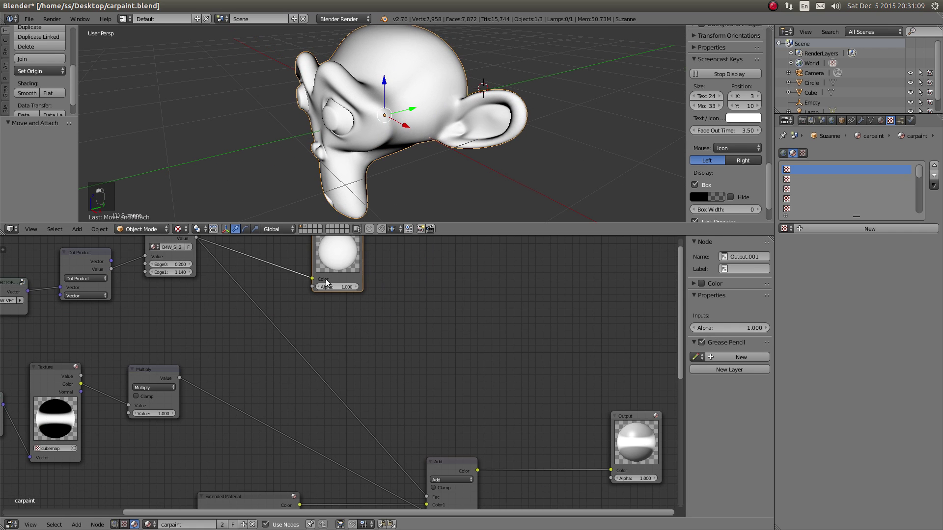
pyautogui.press('x')
pyautogui.click(179, 229)
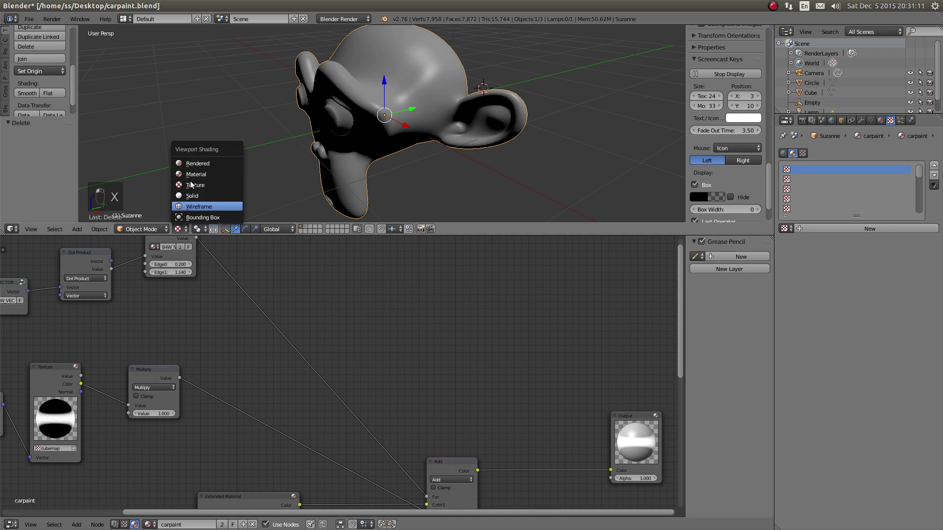
pyautogui.click(199, 160)
pyautogui.moveTo(438, 104); pyautogui.dragTo(403, 136, button='middle')
pyautogui.keyDown('shift'); pyautogui.scroll(2, 246, 270); pyautogui.keyUp('shift')
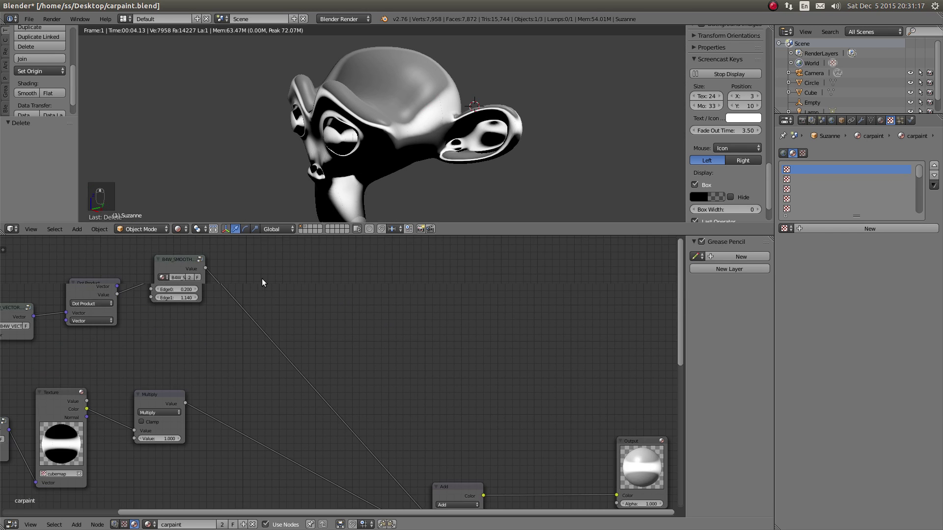
# Step: Swap the Smoothstep node's edge values by setting Edge1 to 0.200 and Edge0 to 1.140
pyautogui.keyDown('ctrl'); pyautogui.hscroll(-3, 261, 278); pyautogui.keyUp('ctrl')
pyautogui.scroll(3, 222, 310)
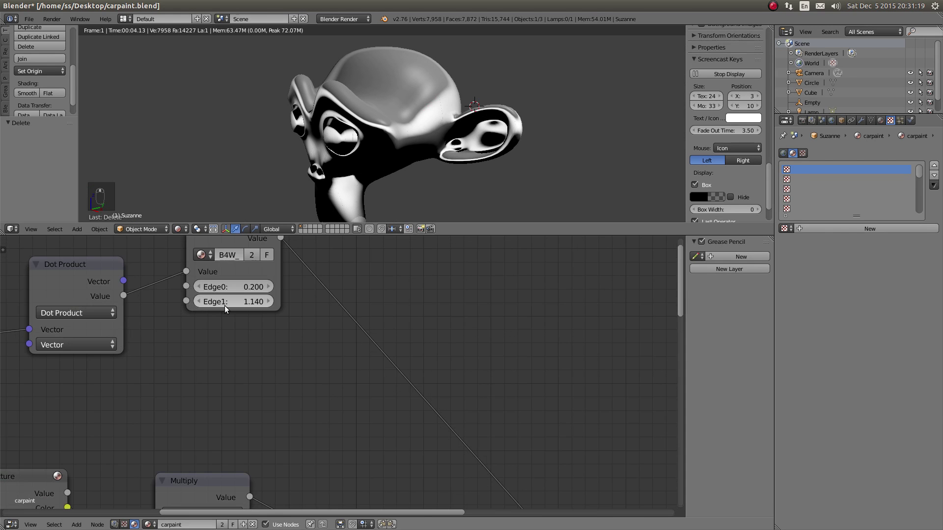
pyautogui.click(231, 301)
pyautogui.write('0.2')
pyautogui.press('Return')
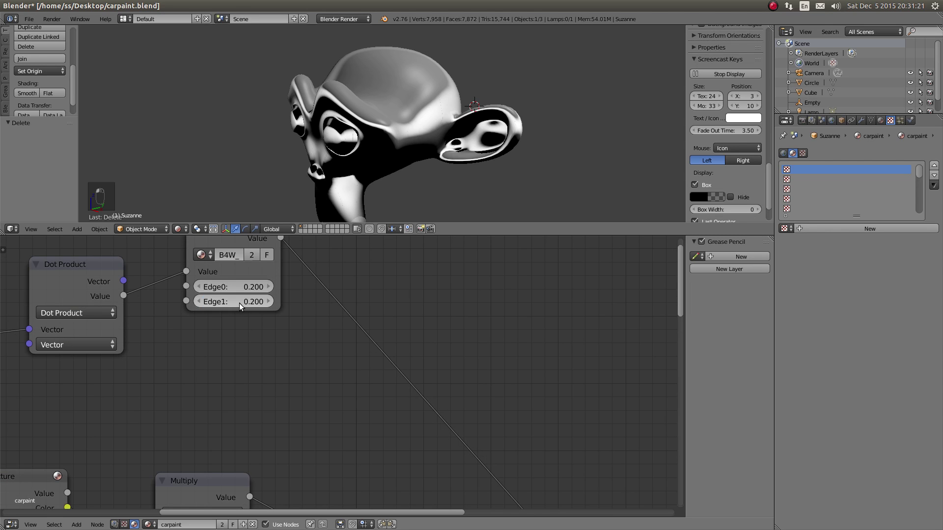
pyautogui.click(245, 285)
pyautogui.write('1.14')
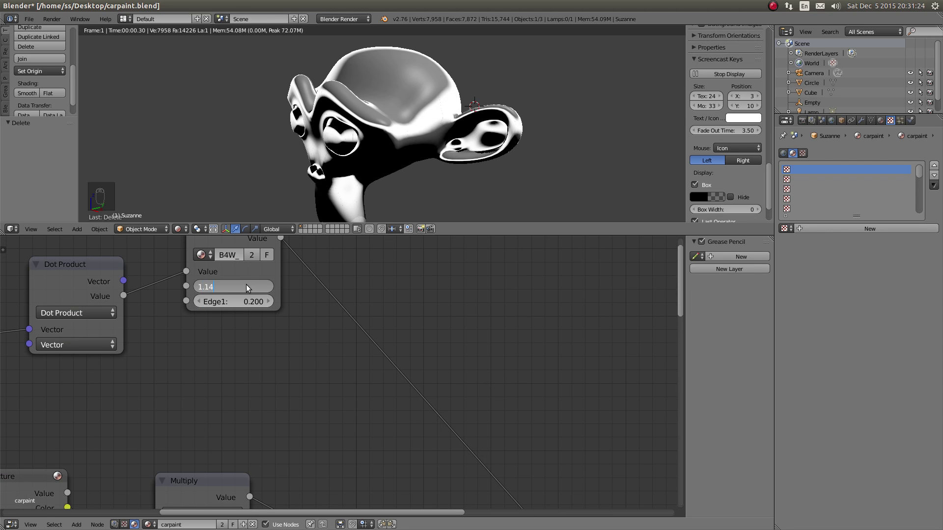
pyautogui.press('Return')
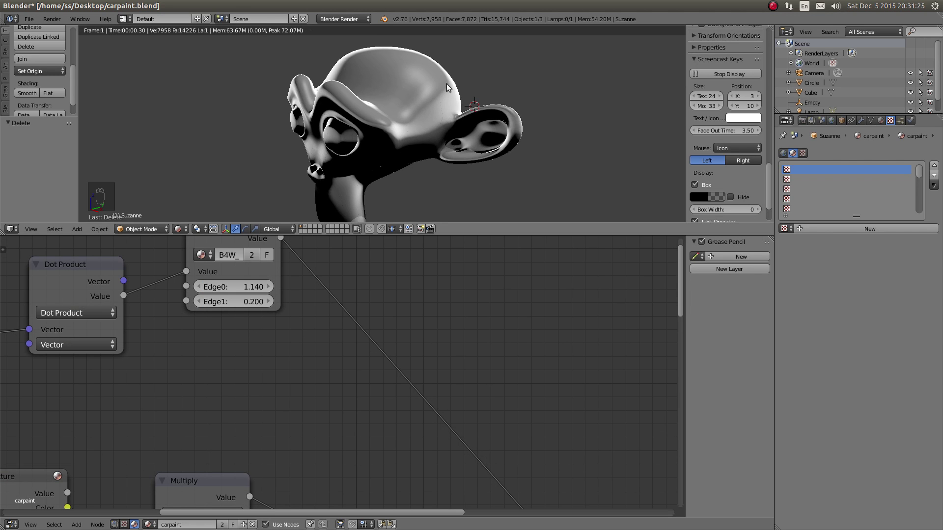
pyautogui.moveTo(415, 94); pyautogui.dragTo(414, 123, button='middle')
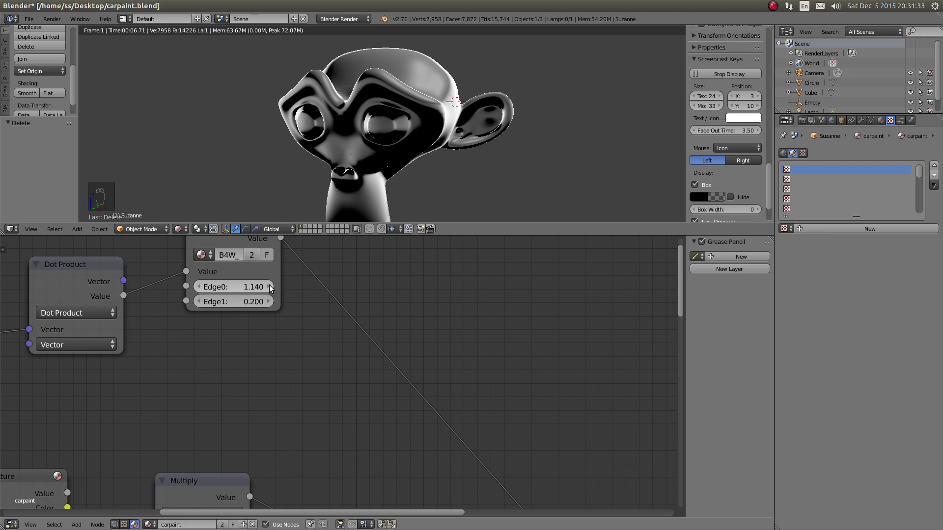
# Step: Set the Smoothstep node's Edge0 to 1.040 and save the file over carpaint.blend
pyautogui.click(201, 288)
pyautogui.moveTo(448, 123); pyautogui.dragTo(419, 121, button='middle')
pyautogui.hotkey('ctrl', 's')
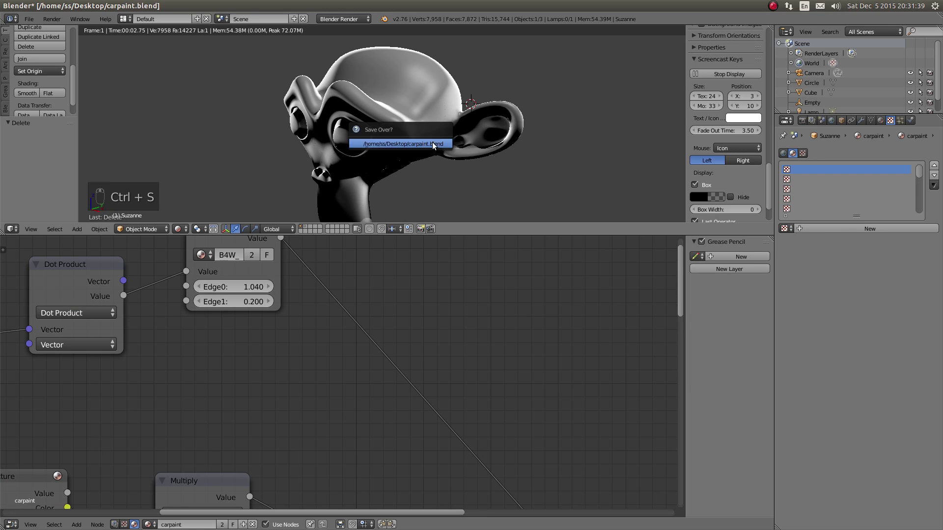
# Step: Set the Extended Material node's Color to green with R 0.049, G 0.800 and B 0.076
pyautogui.scroll(-4, 350, 393)
pyautogui.press('a')
pyautogui.press('a')
pyautogui.press('a')
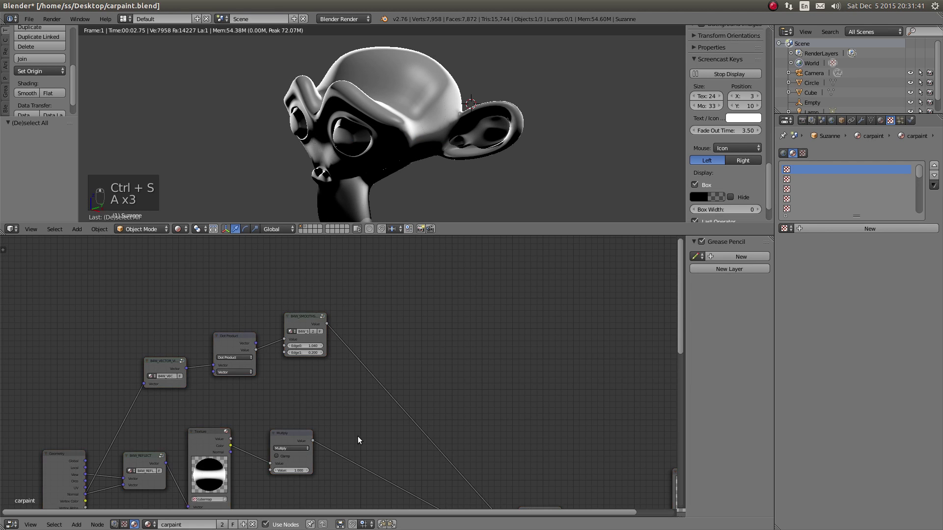
pyautogui.moveTo(360, 483); pyautogui.dragTo(379, 252, button='middle')
pyautogui.moveTo(332, 404); pyautogui.dragTo(334, 278, button='middle')
pyautogui.scroll(3, 347, 335)
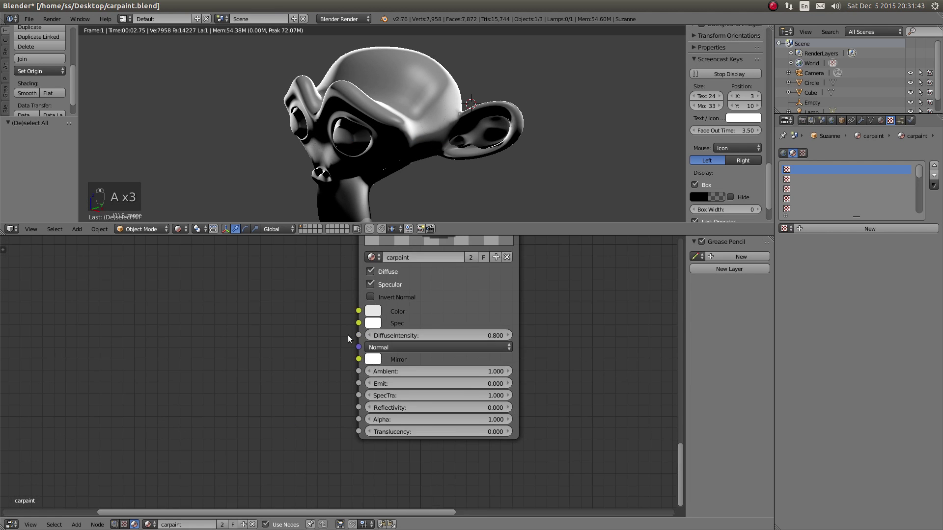
pyautogui.keyDown('shift'); pyautogui.scroll(1, 348, 335); pyautogui.keyUp('shift')
pyautogui.scroll(3, 375, 334)
pyautogui.click(379, 339)
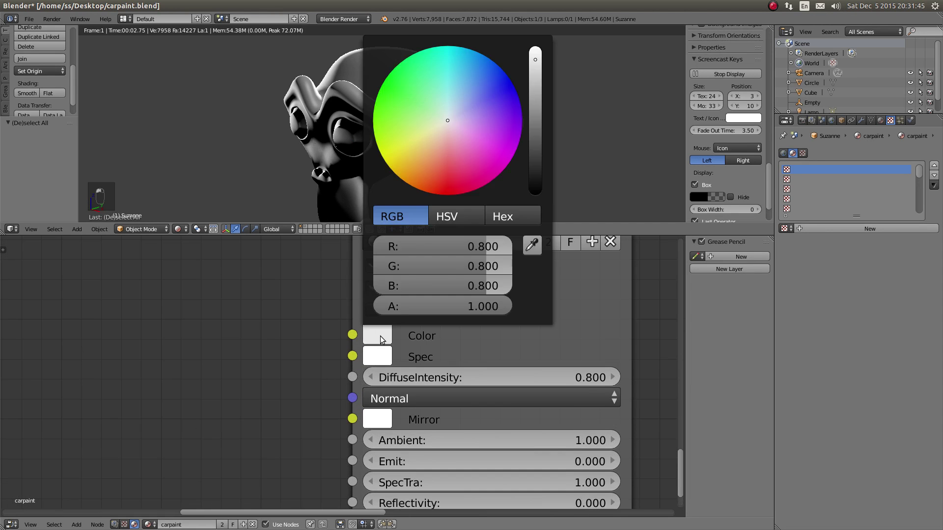
pyautogui.click(405, 93)
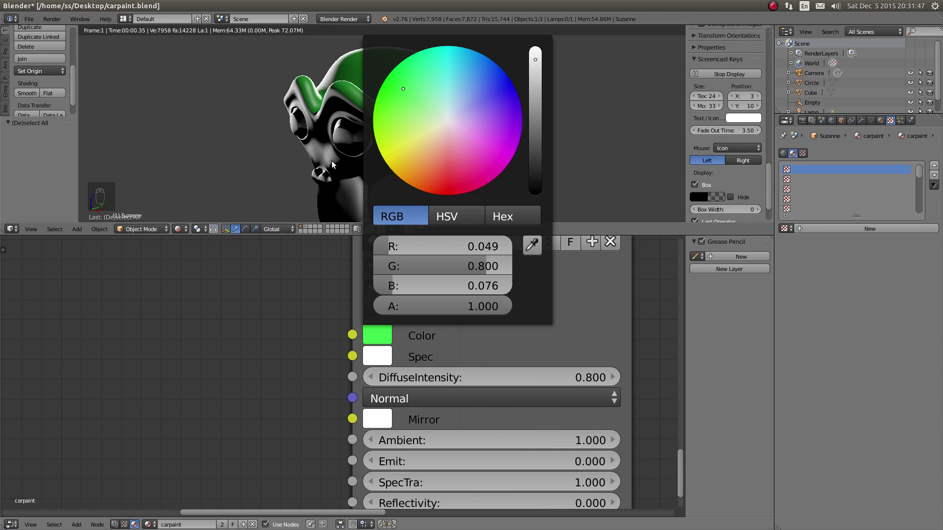
# Step: Examine the green Suzanne render together with the Add node's links to the Extended Material and Output nodes
pyautogui.moveTo(342, 327); pyautogui.dragTo(289, 364, button='middle')
pyautogui.moveTo(368, 142); pyautogui.dragTo(394, 128, button='middle')
pyautogui.scroll(-3, 390, 167)
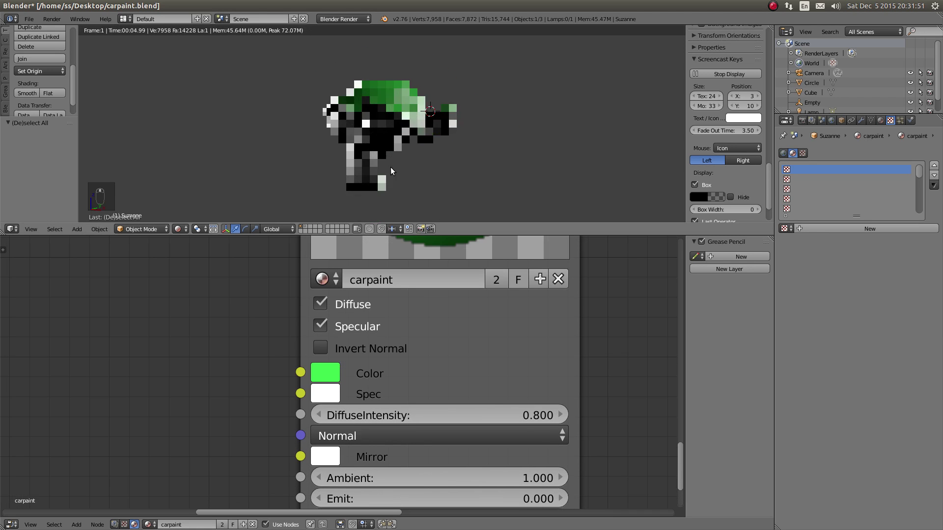
pyautogui.moveTo(409, 298); pyautogui.dragTo(301, 384, button='middle')
pyautogui.scroll(-7, 301, 384)
pyautogui.scroll(4, 365, 343)
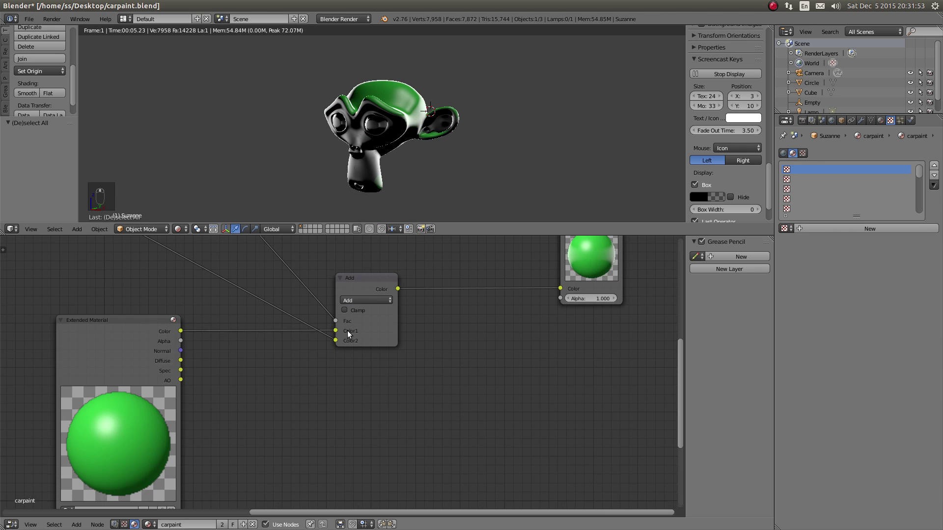
pyautogui.moveTo(307, 338); pyautogui.dragTo(310, 340, button='middle')
pyautogui.moveTo(391, 182); pyautogui.dragTo(407, 141, button='middle')
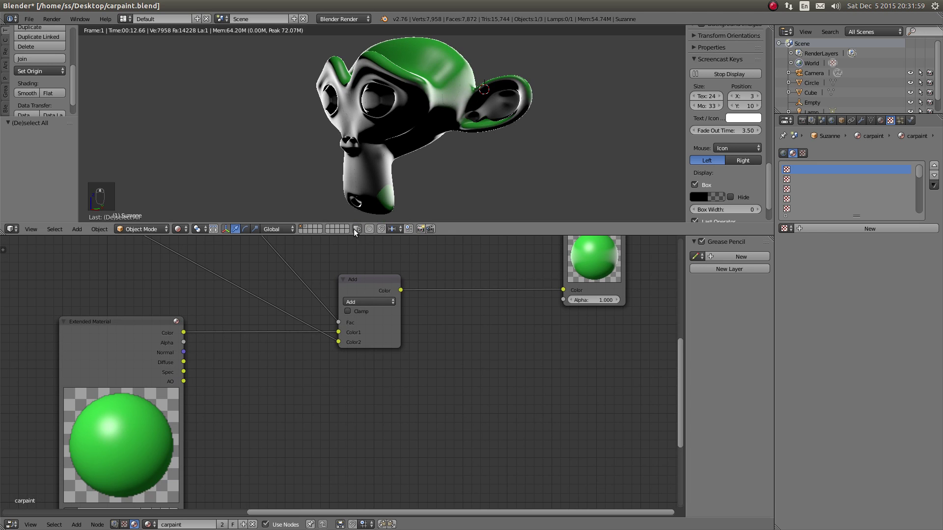
pyautogui.moveTo(326, 313); pyautogui.dragTo(459, 309, button='middle')
pyautogui.scroll(-4, 393, 324)
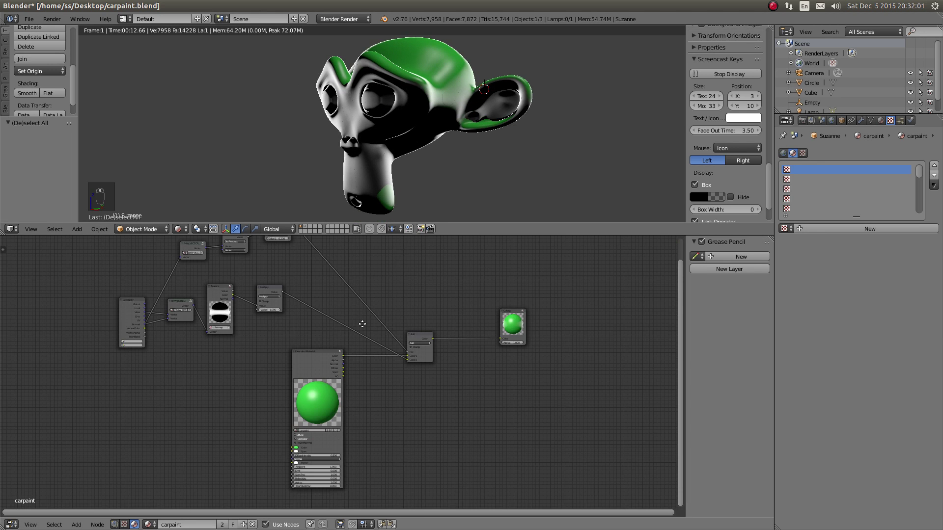
# Step: Move the reflection and Smoothstep branch nodes together to the left of the Extended Material node
pyautogui.moveTo(362, 324); pyautogui.dragTo(443, 363, button='middle')
pyautogui.press('a')
pyautogui.press('a')
pyautogui.press('a')
pyautogui.moveTo(169, 252); pyautogui.dragTo(192, 279)
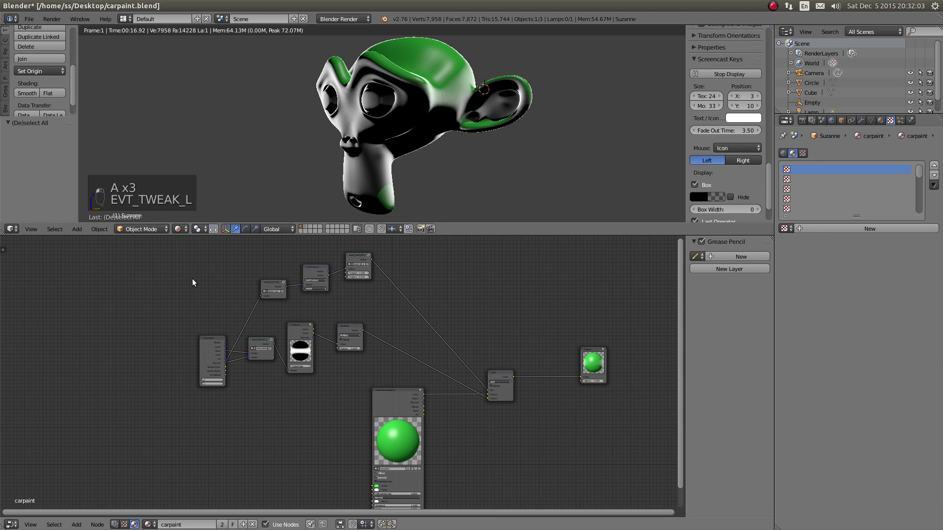
pyautogui.moveTo(164, 244); pyautogui.dragTo(168, 269, button='middle')
pyautogui.moveTo(168, 268); pyautogui.dragTo(375, 405, button='right')
pyautogui.press('g')
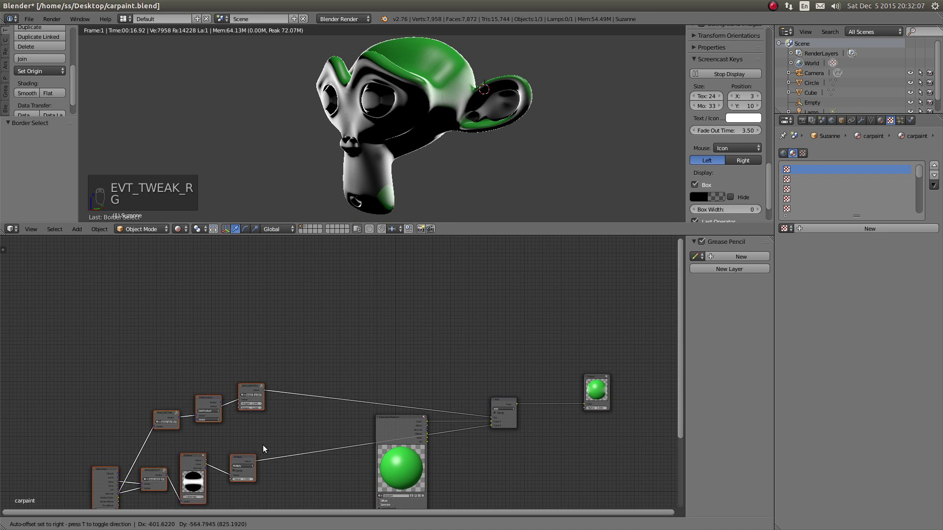
pyautogui.click(260, 444)
pyautogui.keyDown('alt'); pyautogui.moveTo(261, 445); pyautogui.dragTo(185, 385); pyautogui.keyUp('alt')
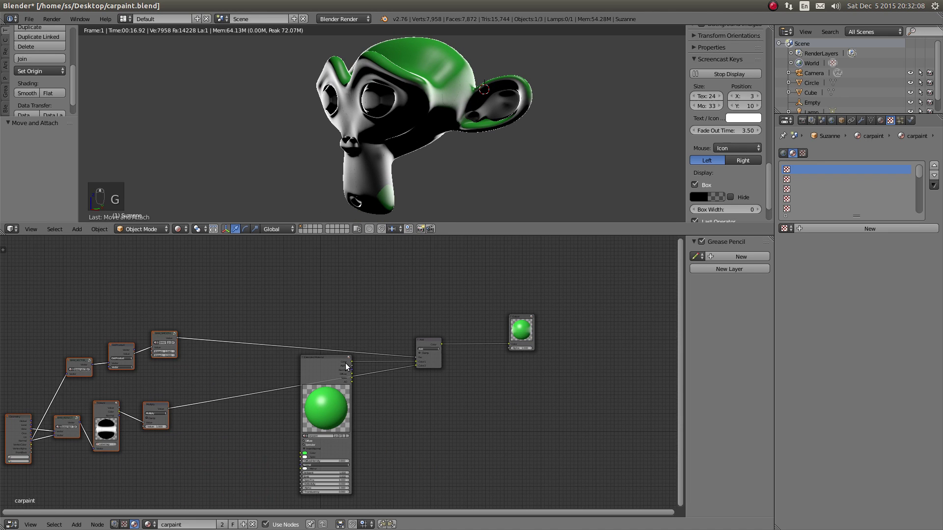
# Step: Detach the Add node from its links and place it between the Multiply and Extended Material nodes
pyautogui.rightClick(422, 340)
pyautogui.keyDown('alt'); pyautogui.moveTo(430, 344); pyautogui.dragTo(244, 364); pyautogui.keyUp('alt')
pyautogui.press('a')
pyautogui.scroll(3, 342, 364)
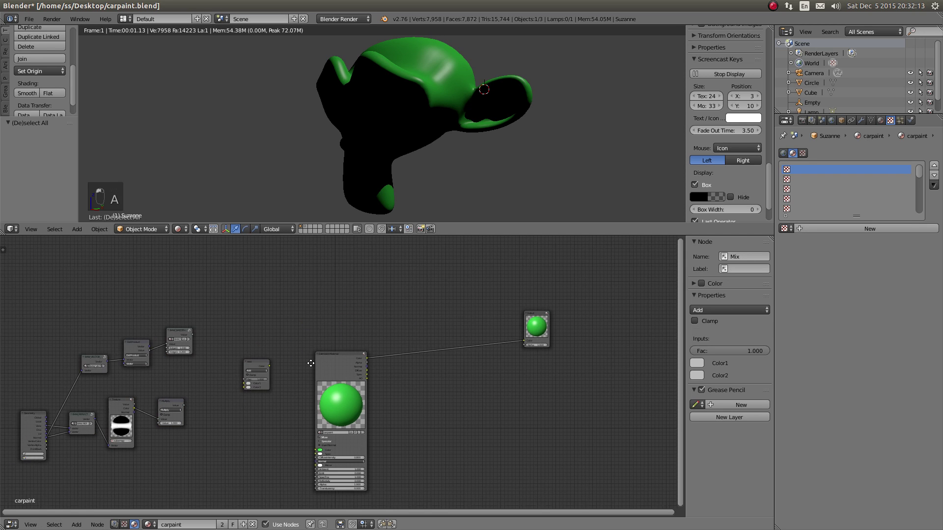
pyautogui.moveTo(343, 364); pyautogui.dragTo(371, 332, button='middle')
pyautogui.moveTo(332, 293); pyautogui.dragTo(304, 294)
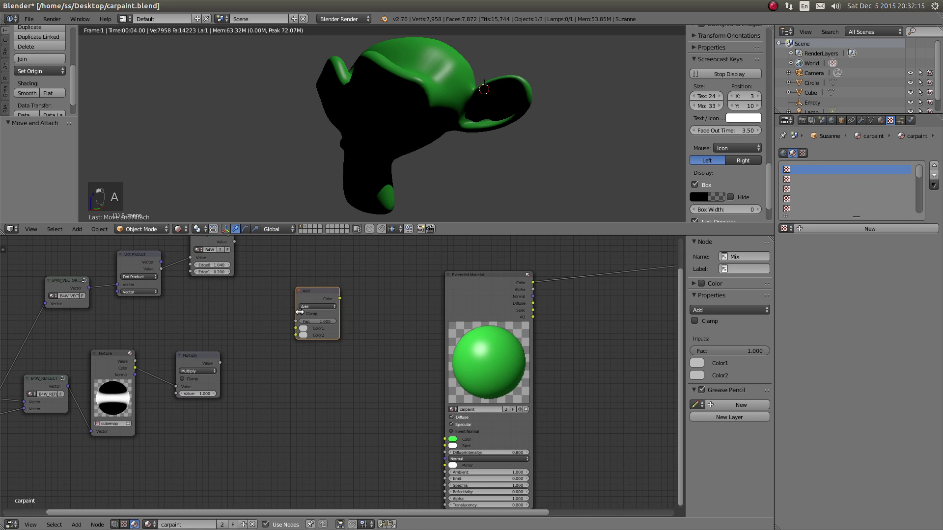
pyautogui.moveTo(336, 343); pyautogui.dragTo(322, 362, button='middle')
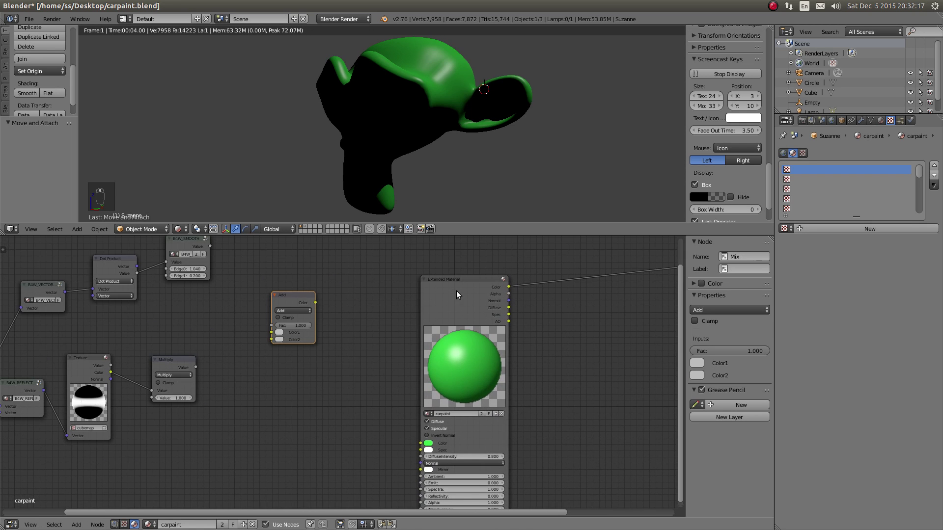
# Step: Shift the Extended Material node farther from the Add node to make room between them
pyautogui.moveTo(456, 294); pyautogui.dragTo(484, 267)
pyautogui.moveTo(484, 267); pyautogui.dragTo(331, 317, button='middle')
pyautogui.moveTo(301, 315); pyautogui.dragTo(315, 315)
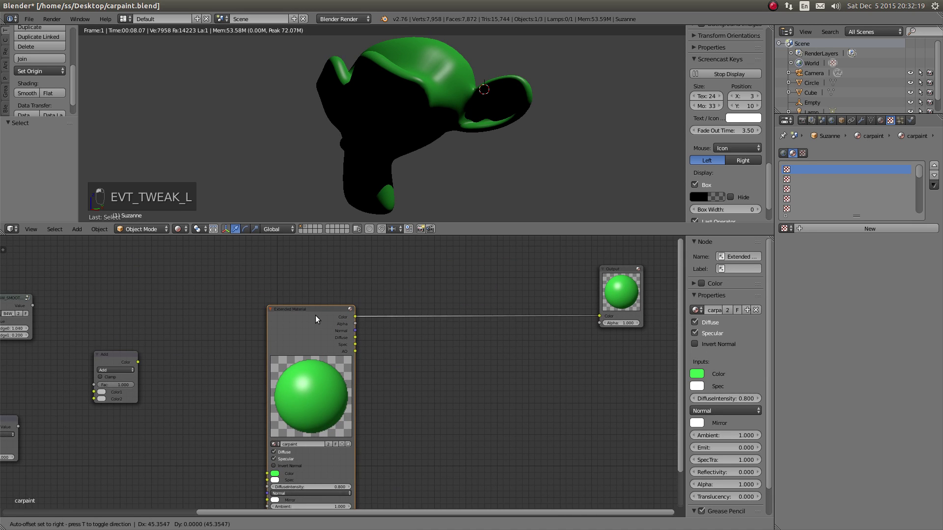
pyautogui.press('a')
pyautogui.press('a')
pyautogui.moveTo(395, 310); pyautogui.dragTo(382, 308, button='middle')
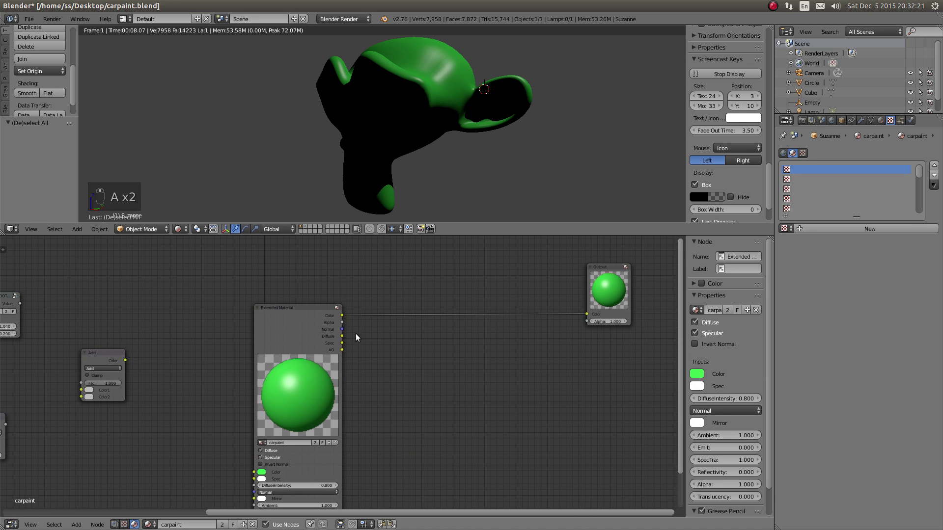
pyautogui.moveTo(303, 309); pyautogui.dragTo(316, 306)
# Step: Copy the Extended Material's green Color to the Add node's Color1 and link the Add output to the material's Color input
pyautogui.moveTo(190, 345); pyautogui.dragTo(305, 332, button='middle')
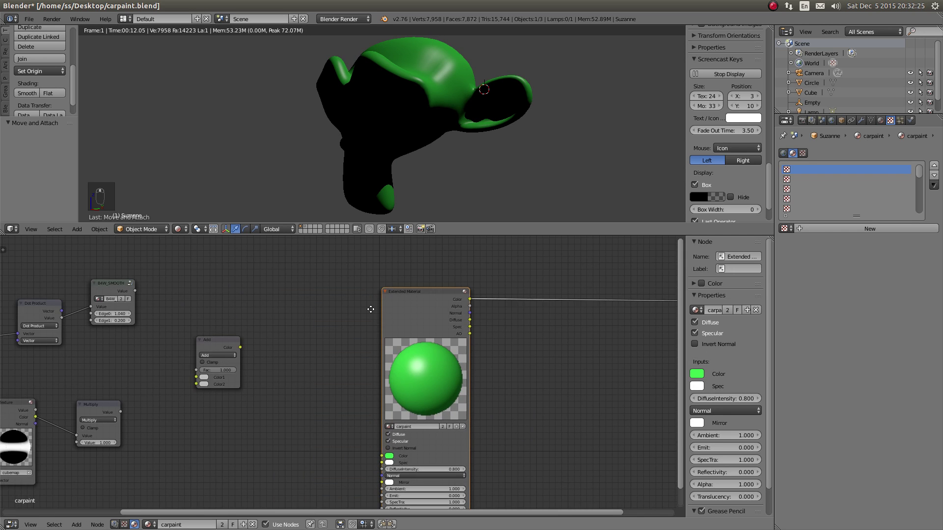
pyautogui.moveTo(371, 309); pyautogui.dragTo(317, 299, button='middle')
pyautogui.moveTo(257, 343); pyautogui.dragTo(377, 319, button='middle')
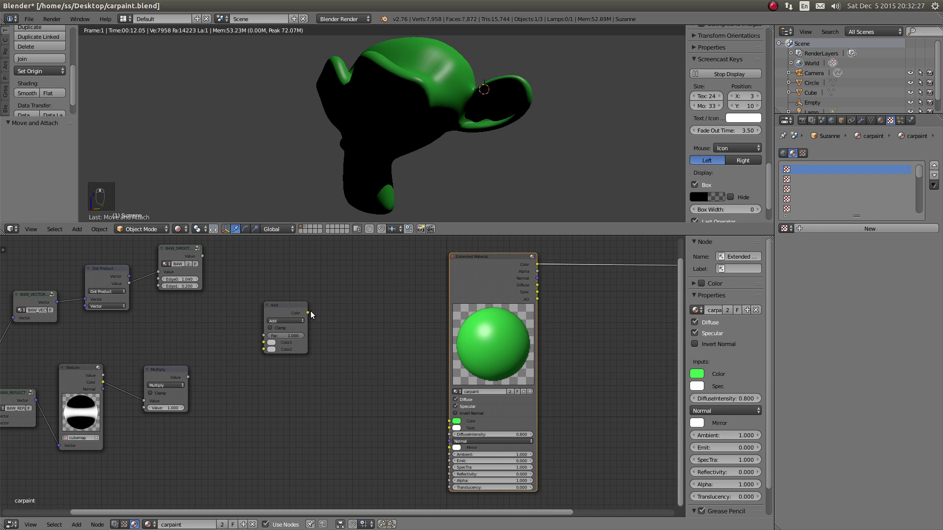
pyautogui.moveTo(283, 309); pyautogui.dragTo(309, 324)
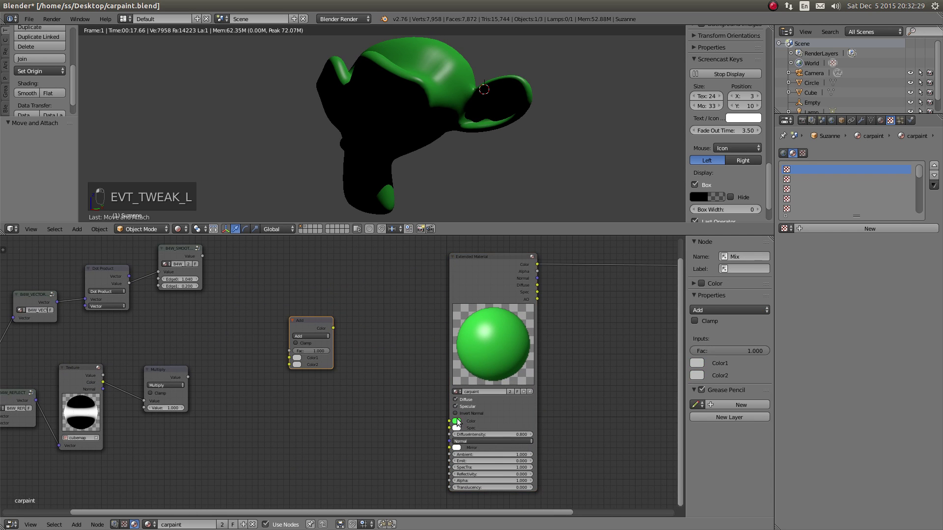
pyautogui.hotkey('ctrl', 'c')
pyautogui.hotkey('ctrl', 'v')
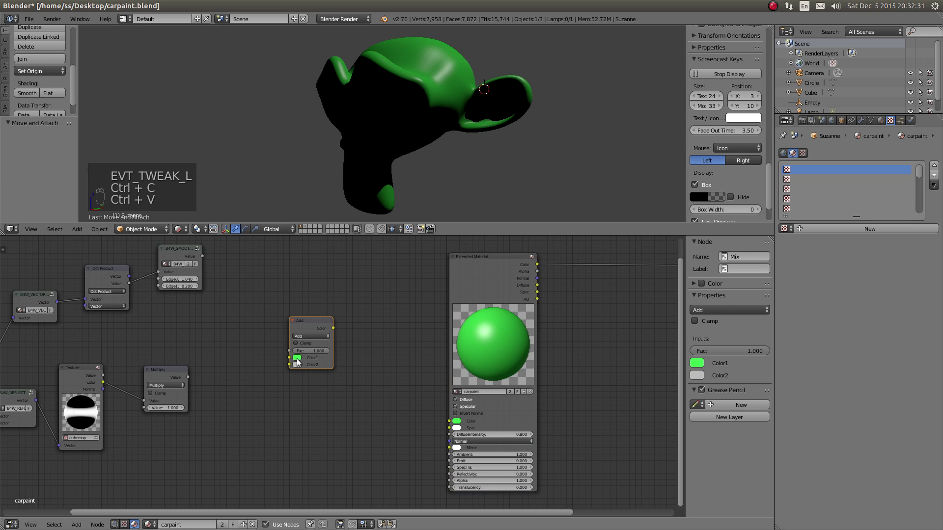
pyautogui.moveTo(334, 327); pyautogui.dragTo(449, 420)
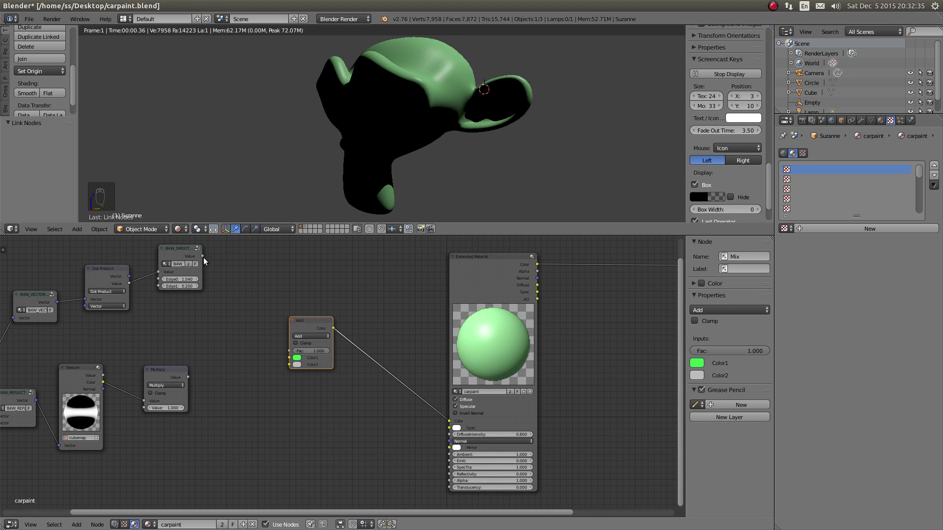
# Step: Duplicate the Add node, place the copy before the original, and link its Color output to the original's Color2
pyautogui.moveTo(202, 256); pyautogui.dragTo(269, 352)
pyautogui.moveTo(316, 322); pyautogui.dragTo(350, 318)
pyautogui.hotkey('shift', 'd')
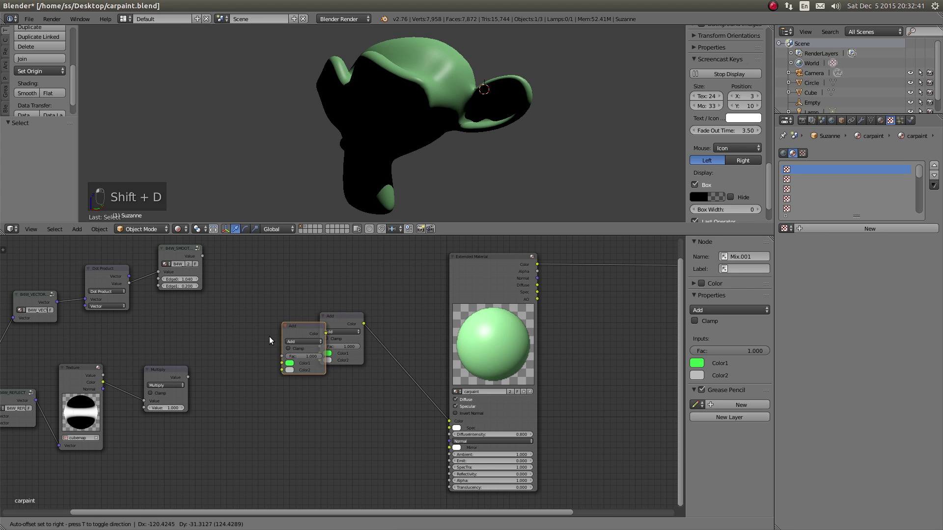
pyautogui.click(269, 338)
pyautogui.moveTo(272, 340); pyautogui.dragTo(271, 352)
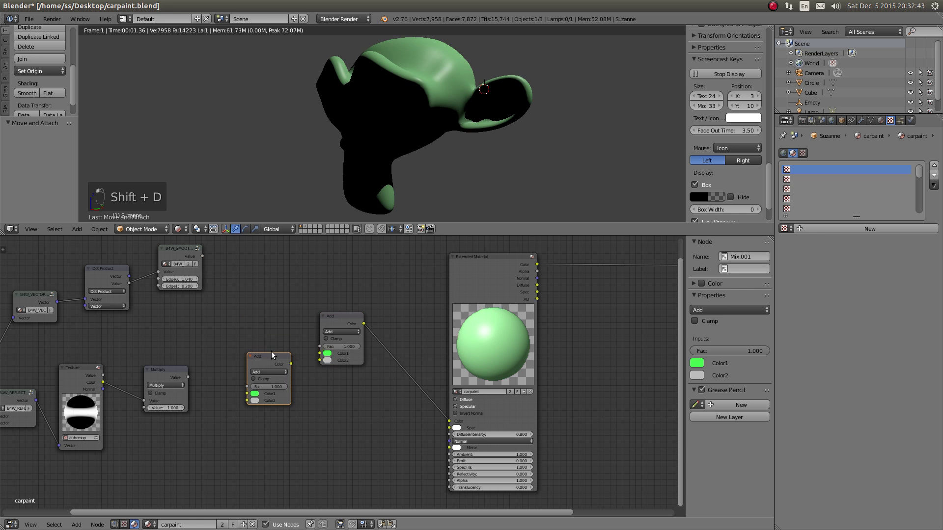
pyautogui.moveTo(328, 319); pyautogui.dragTo(356, 315)
pyautogui.moveTo(291, 363); pyautogui.dragTo(336, 357)
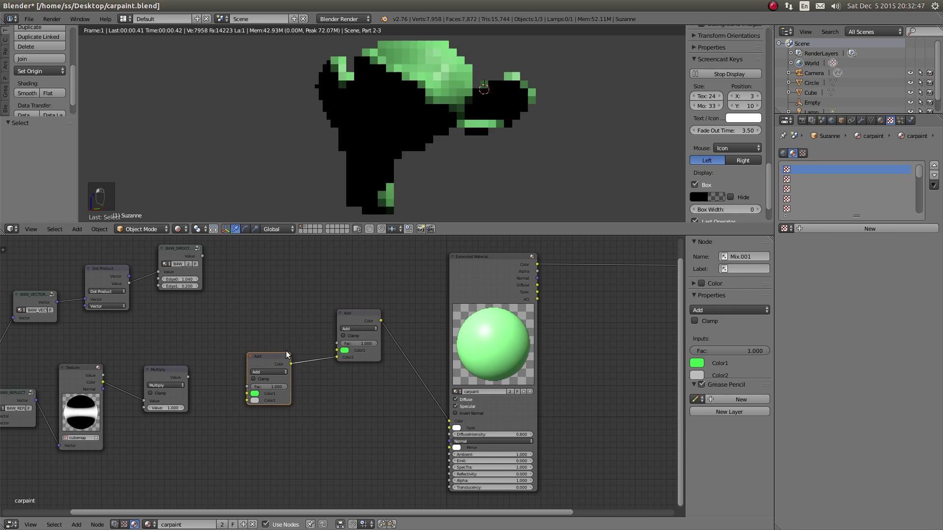
# Step: Link the Smoothstep value to the duplicated Add node's Fac and the Multiply value to its Color2
pyautogui.moveTo(270, 373); pyautogui.dragTo(283, 365)
pyautogui.moveTo(202, 256); pyautogui.dragTo(259, 377)
pyautogui.moveTo(188, 377); pyautogui.dragTo(260, 394)
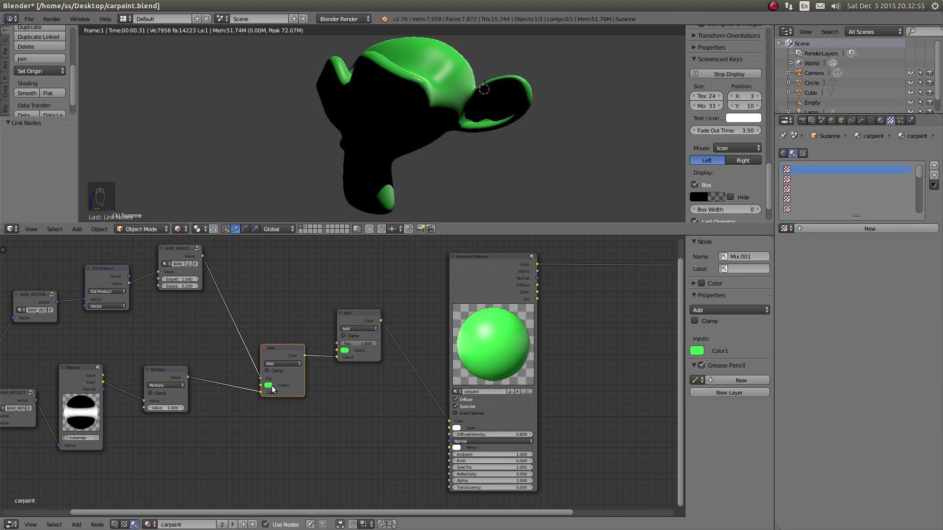
# Step: Add a preview Output node above the Add nodes and link the duplicated Add node's Color to it
pyautogui.moveTo(310, 294); pyautogui.dragTo(272, 292, button='middle')
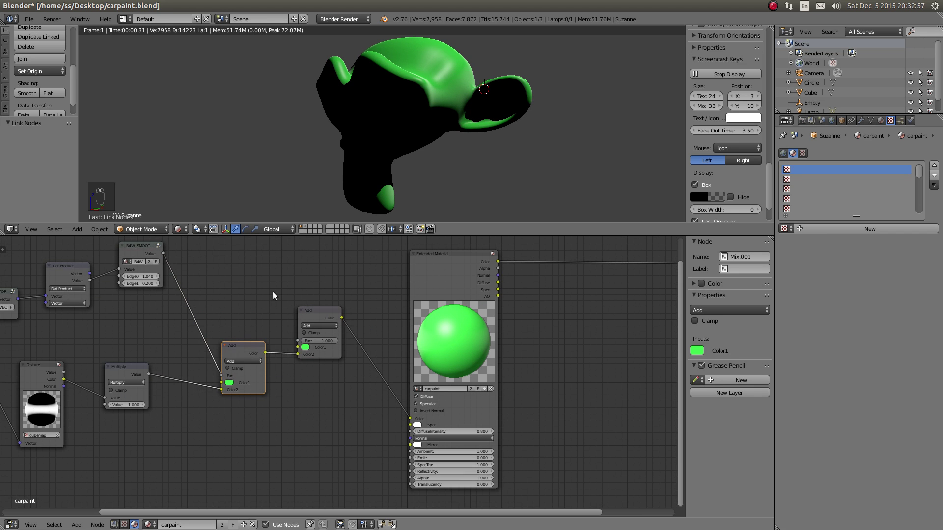
pyautogui.hotkey('shift', 'a')
pyautogui.moveTo(261, 289)
pyautogui.click(290, 288)
pyautogui.click(339, 251)
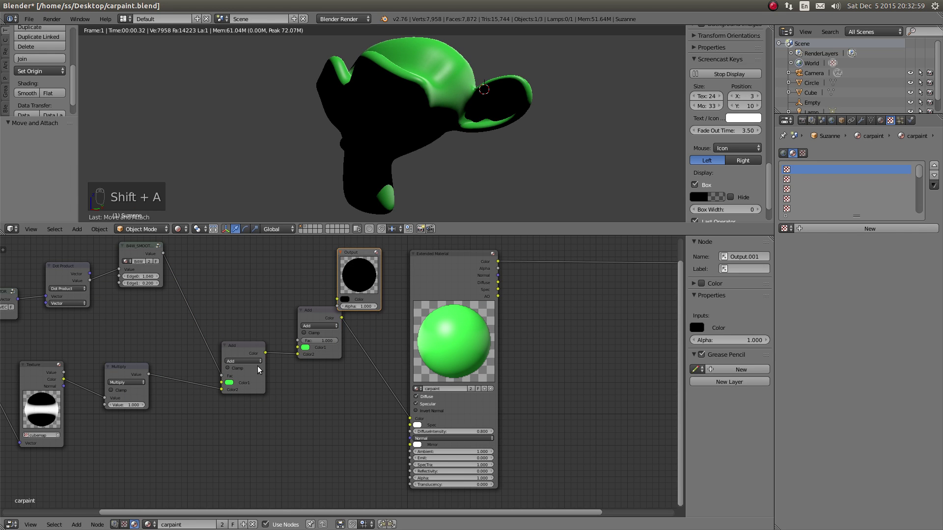
pyautogui.moveTo(265, 352); pyautogui.dragTo(347, 261)
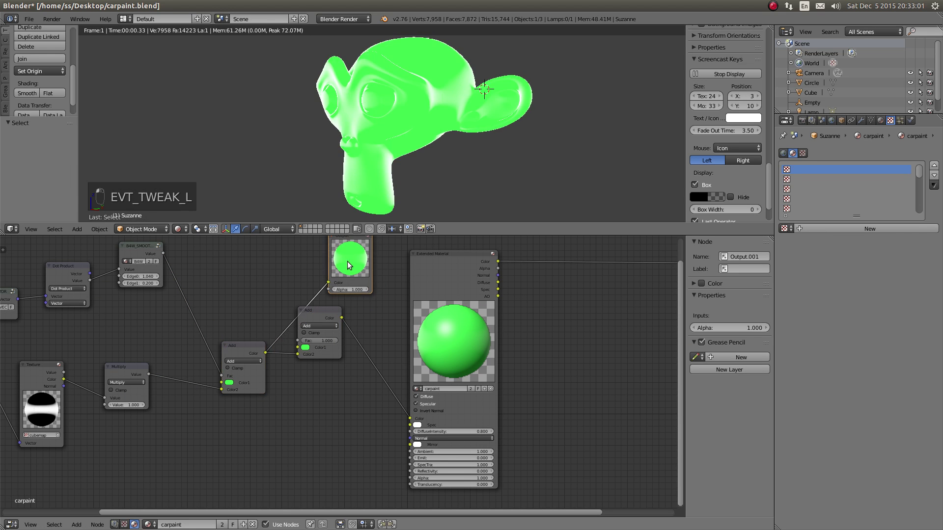
pyautogui.moveTo(305, 290); pyautogui.dragTo(350, 300, button='middle')
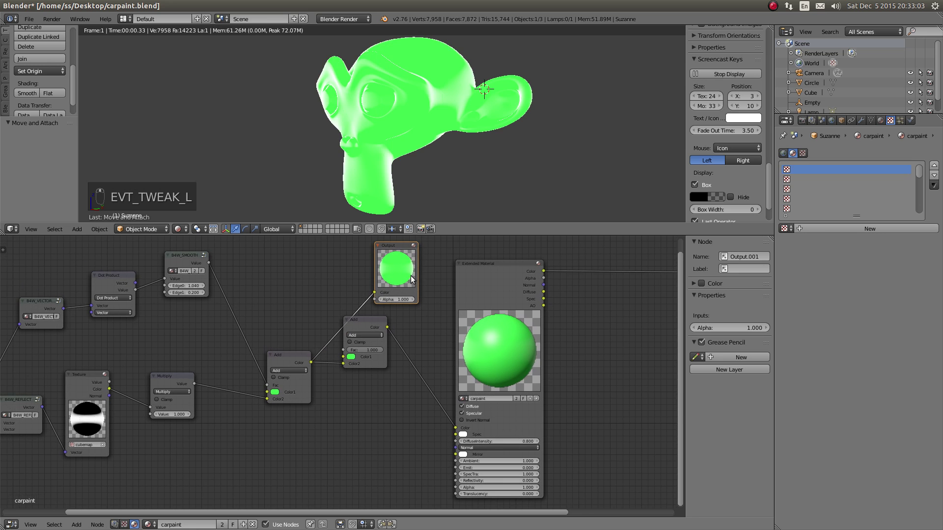
pyautogui.moveTo(402, 269)
pyautogui.mouseDown()
pyautogui.moveTo(384, 273)
pyautogui.moveTo(411, 260)
pyautogui.mouseUp()
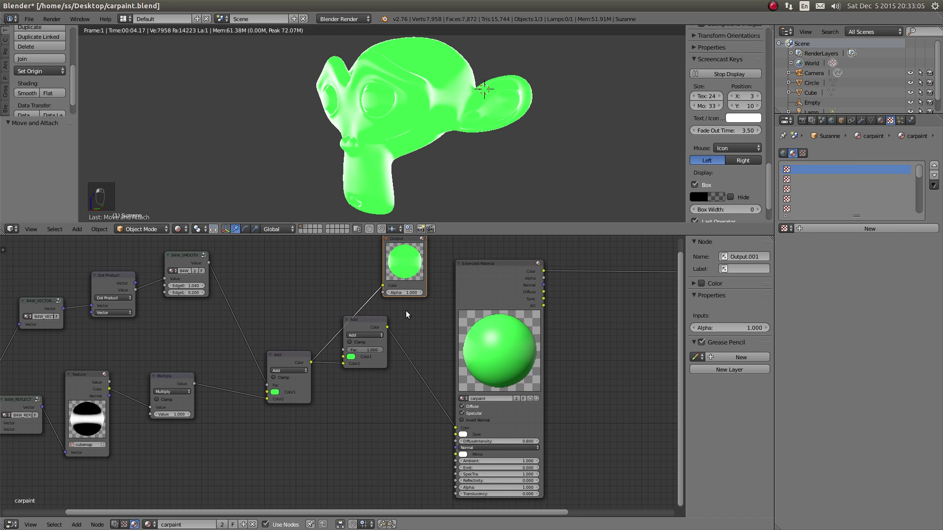
# Step: Link the original Add node's Color to the preview Output and set that node's blend type to Mix
pyautogui.moveTo(387, 327); pyautogui.dragTo(387, 287)
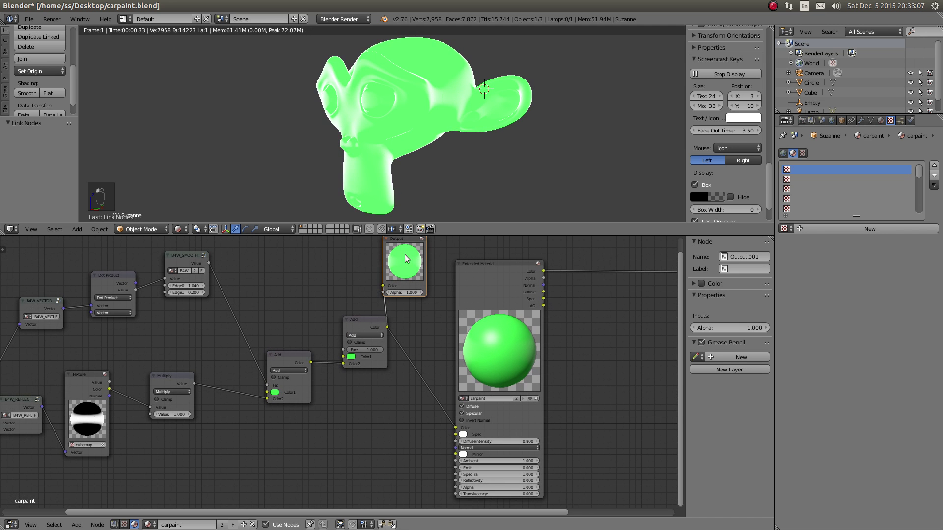
pyautogui.moveTo(404, 251); pyautogui.dragTo(418, 262)
pyautogui.click(362, 335)
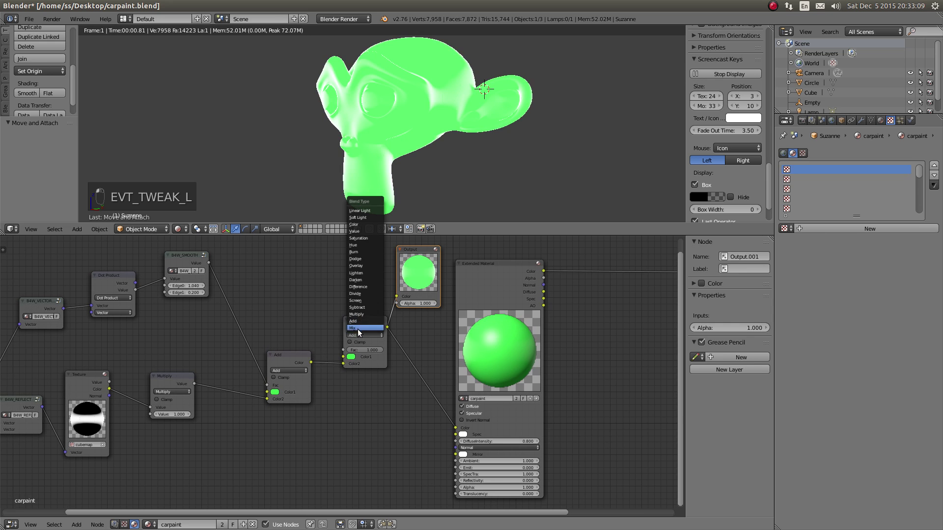
pyautogui.click(358, 328)
# Step: Delete the preview Output and the Mix node, leaving the remaining Add node linked to the Extended Material's Color
pyautogui.press('x')
pyautogui.click(371, 323)
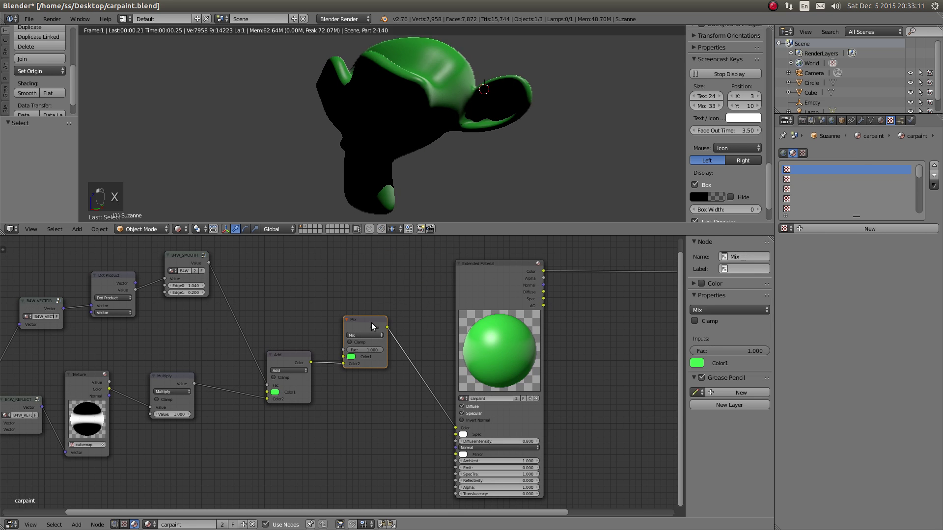
pyautogui.keyDown('alt'); pyautogui.moveTo(371, 322); pyautogui.dragTo(361, 288); pyautogui.keyUp('alt')
pyautogui.press('x')
pyautogui.moveTo(295, 356); pyautogui.dragTo(356, 309)
pyautogui.moveTo(217, 346); pyautogui.dragTo(276, 308, button='middle')
pyautogui.moveTo(331, 287); pyautogui.dragTo(327, 318, button='middle')
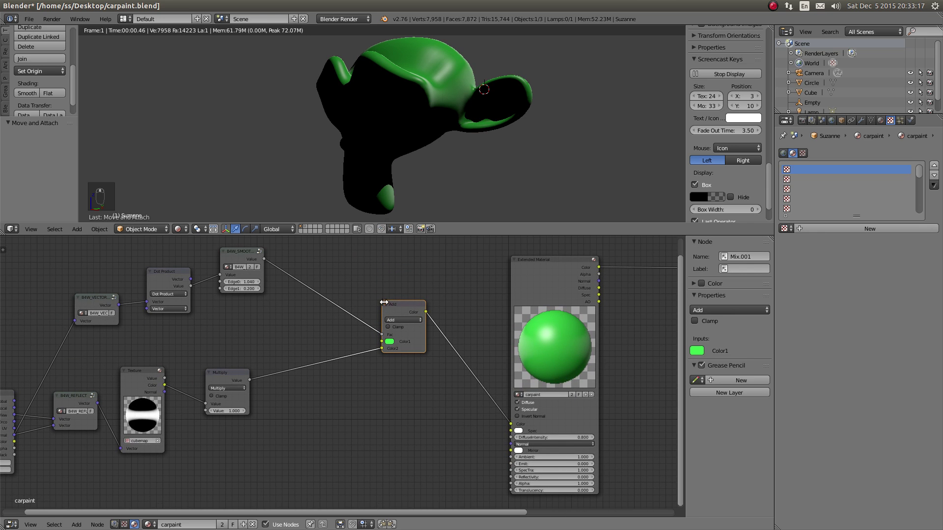
# Step: Try a different value on the Multiply node for the cubemap reflection, and undo the change
pyautogui.scroll(5, 372, 326)
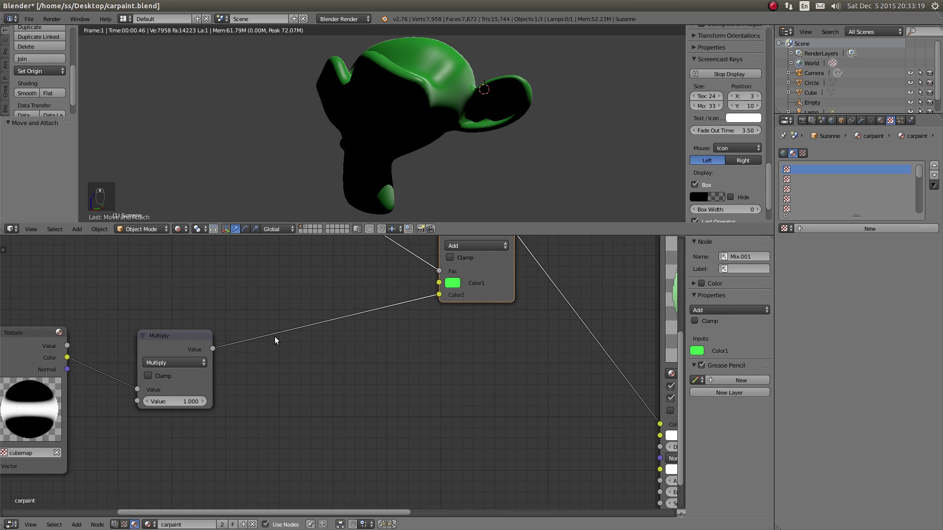
pyautogui.moveTo(172, 401); pyautogui.dragTo(294, 388)
pyautogui.hotkey('ctrl', 'z')
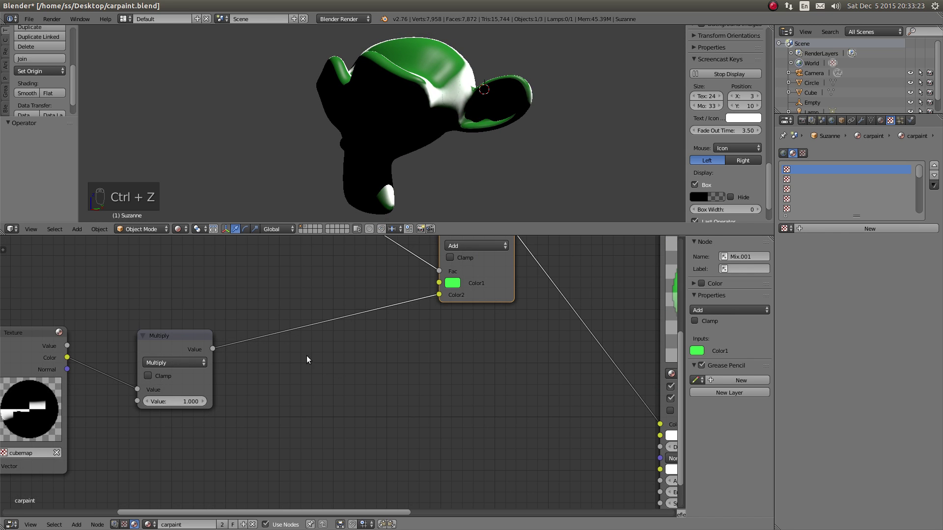
pyautogui.scroll(-3, 296, 319)
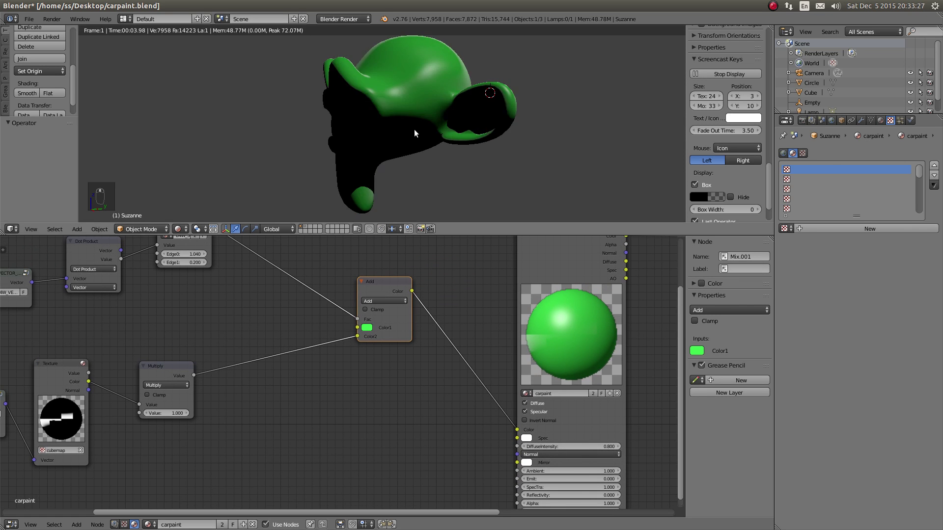
# Step: Nudge the Multiply node slightly closer to the cubemap Texture node
pyautogui.moveTo(203, 372); pyautogui.dragTo(234, 387, button='middle')
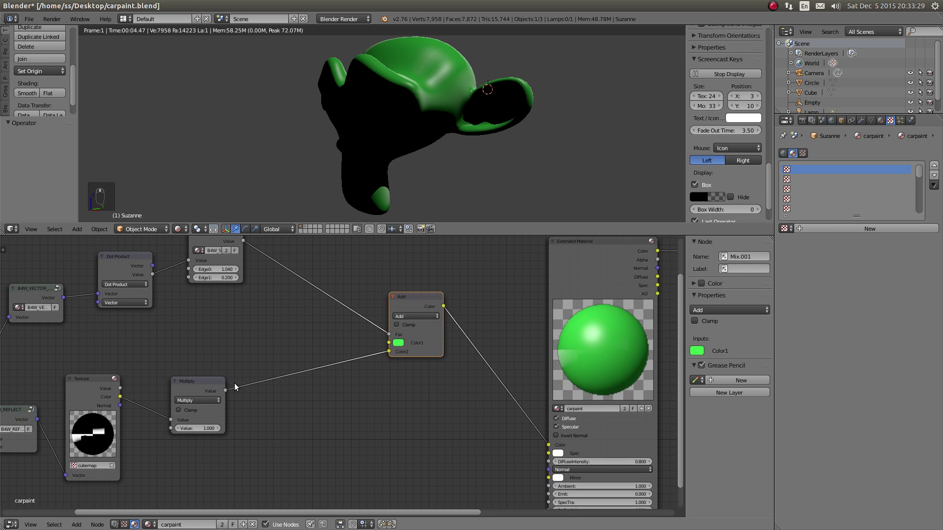
pyautogui.moveTo(201, 385); pyautogui.dragTo(193, 369)
pyautogui.moveTo(257, 356); pyautogui.dragTo(279, 341, button='middle')
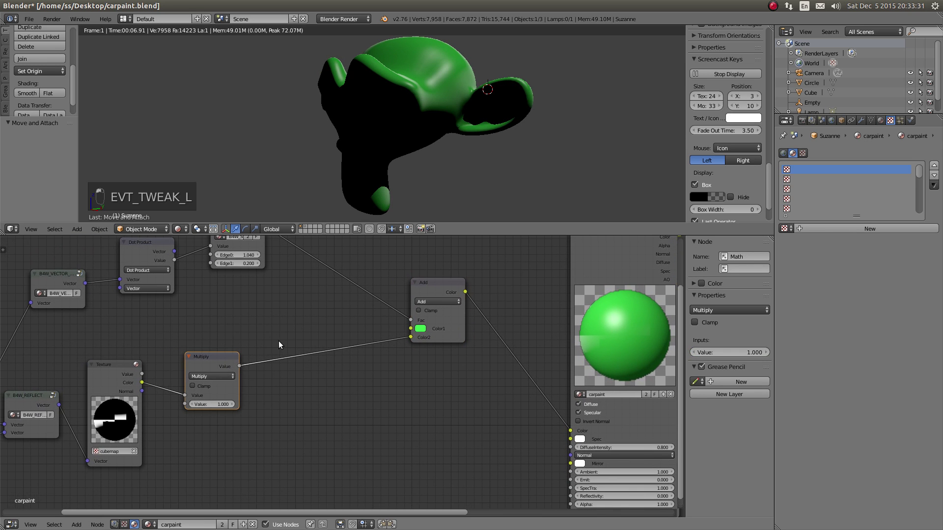
# Step: Add a second Output node, link the Multiply node's Value to it and place it beyond the Add node
pyautogui.hotkey('shift', 'a')
pyautogui.moveTo(272, 327)
pyautogui.click(308, 326)
pyautogui.click(299, 335)
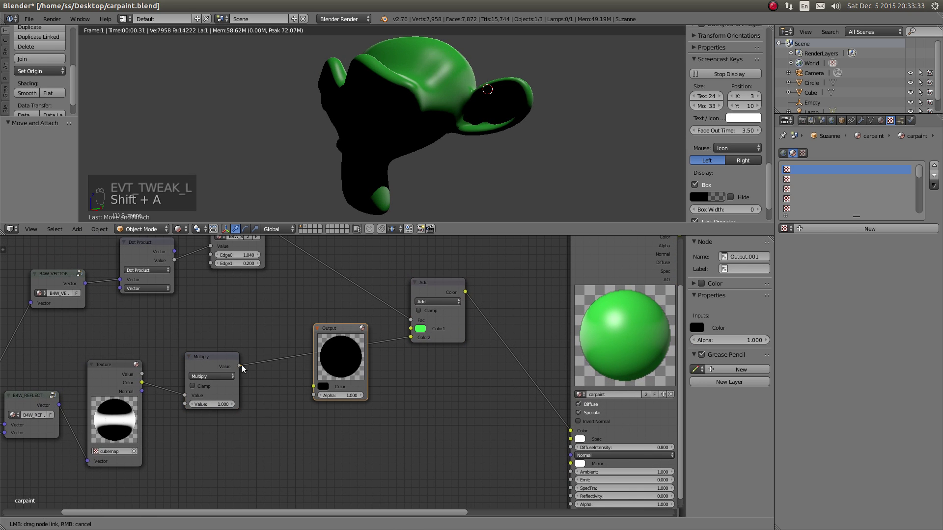
pyautogui.moveTo(239, 366); pyautogui.dragTo(366, 375)
pyautogui.moveTo(346, 332); pyautogui.dragTo(335, 390, button='middle')
pyautogui.moveTo(334, 390); pyautogui.dragTo(477, 338)
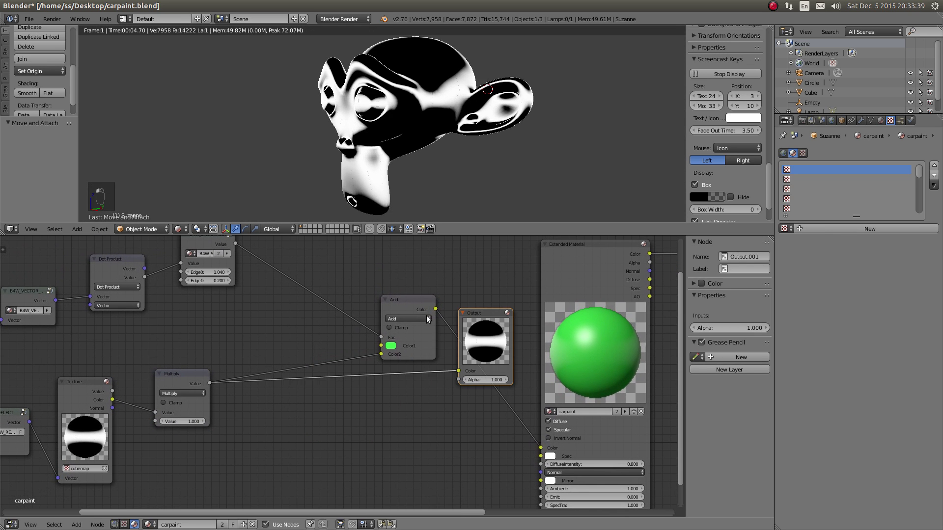
# Step: Link the Add node's Color to the preview Output and rearrange the nodes around it
pyautogui.moveTo(402, 300); pyautogui.dragTo(459, 297)
pyautogui.moveTo(288, 335); pyautogui.dragTo(318, 334, button='middle')
pyautogui.moveTo(373, 299); pyautogui.dragTo(401, 299)
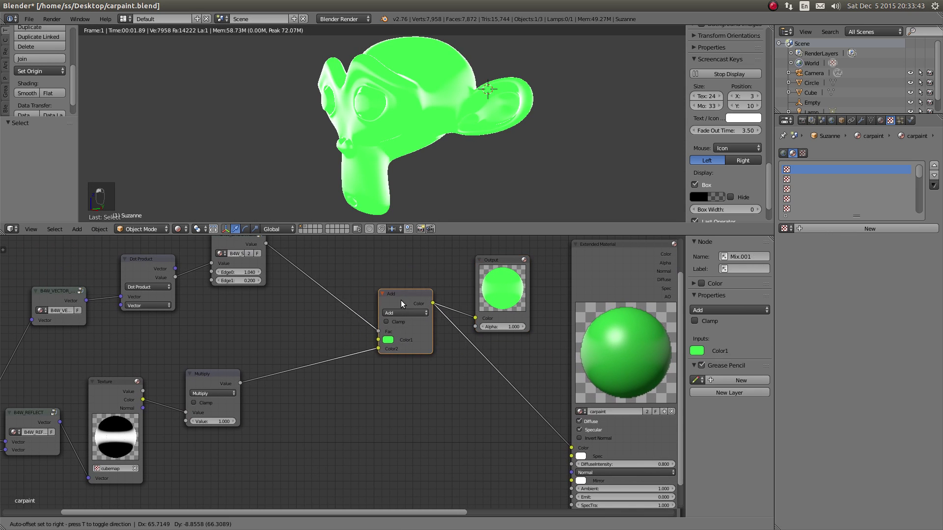
pyautogui.moveTo(334, 318); pyautogui.dragTo(351, 325, button='middle')
pyautogui.moveTo(279, 364); pyautogui.dragTo(278, 354, button='middle')
# Step: Set the Multiply node's value to 3 and delete the preview Output node
pyautogui.moveTo(256, 406)
pyautogui.mouseDown()
pyautogui.moveTo(286, 408)
pyautogui.moveTo(274, 408)
pyautogui.mouseUp()
pyautogui.moveTo(249, 407); pyautogui.dragTo(260, 408)
pyautogui.moveTo(549, 273); pyautogui.dragTo(548, 284)
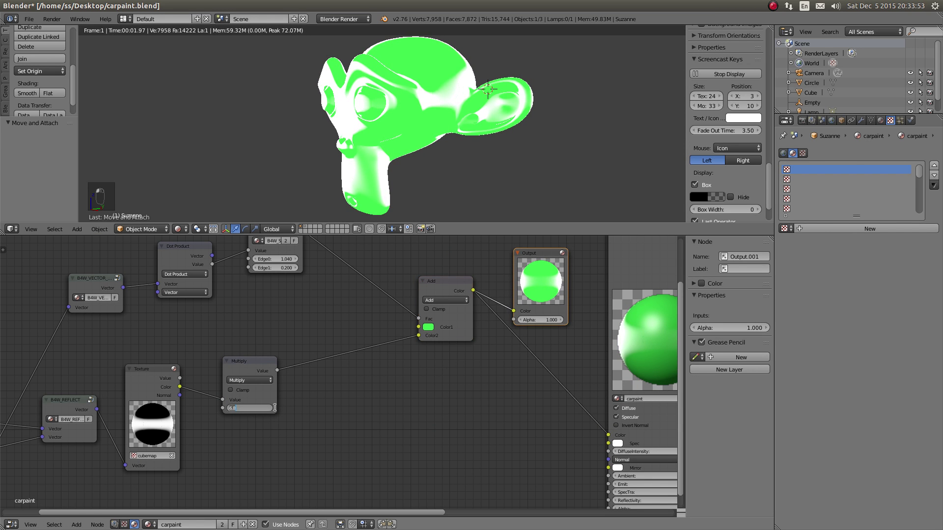
pyautogui.write('3')
pyautogui.press('Return')
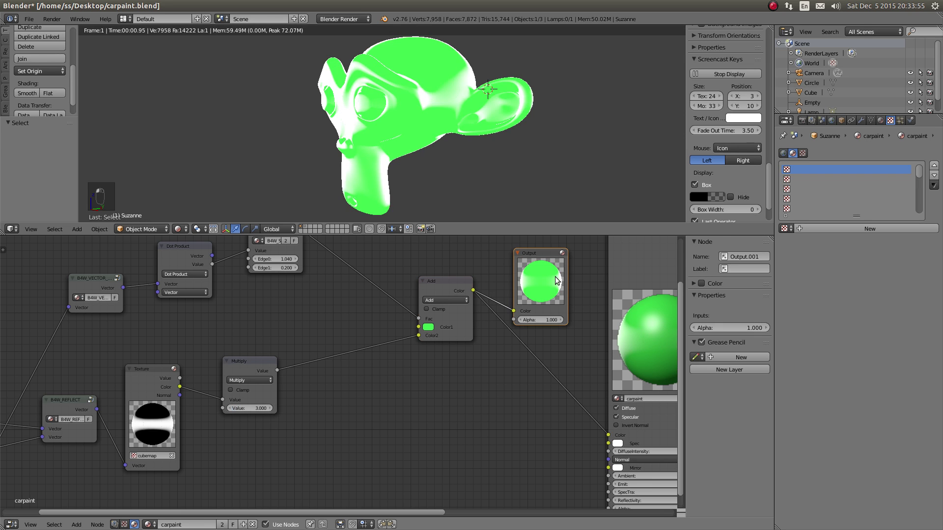
pyautogui.press('x')
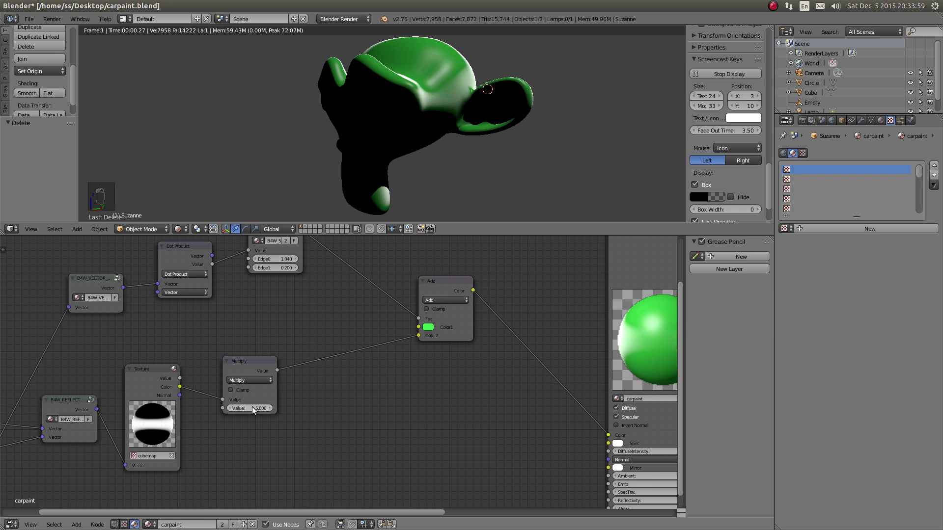
# Step: Set the Multiply node's value to 10 and check the reflection on Suzanne from another angle
pyautogui.write('10')
pyautogui.press('Return')
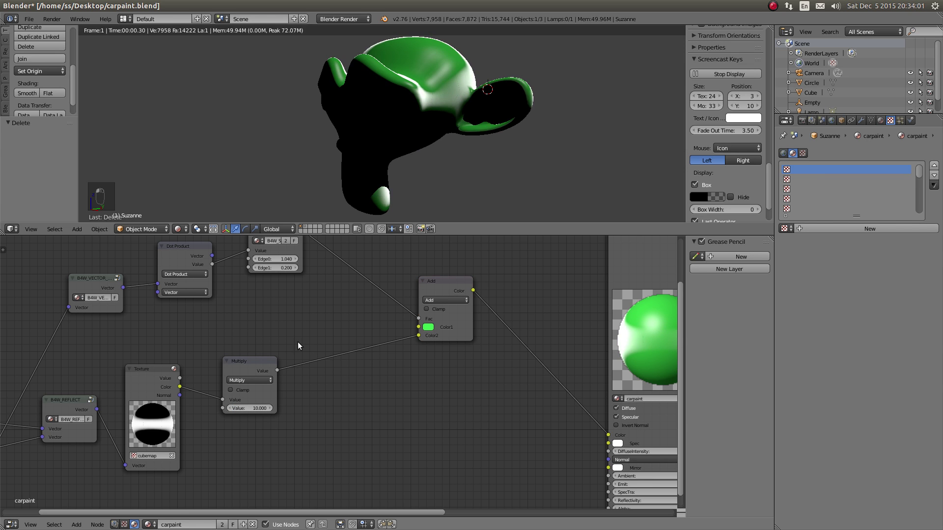
pyautogui.moveTo(483, 105); pyautogui.dragTo(400, 114, button='middle')
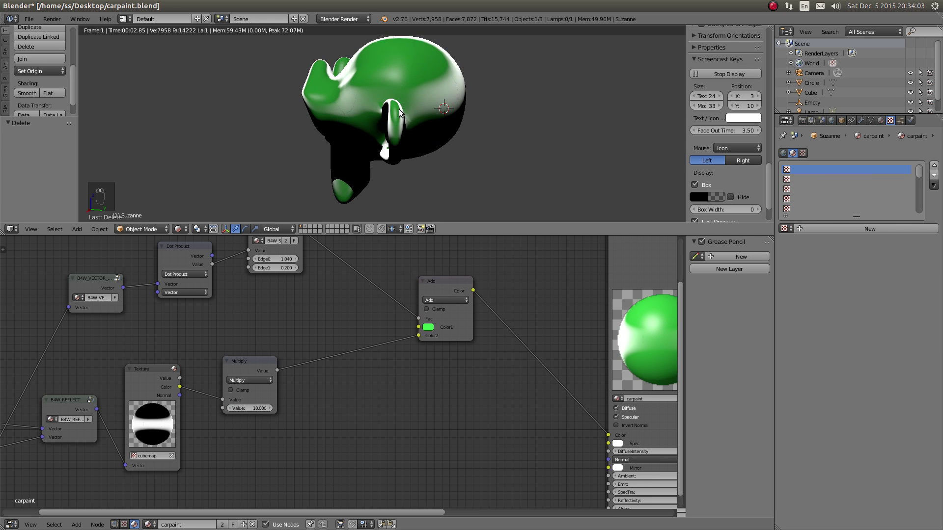
pyautogui.scroll(3, 397, 123)
pyautogui.scroll(-2, 349, 340)
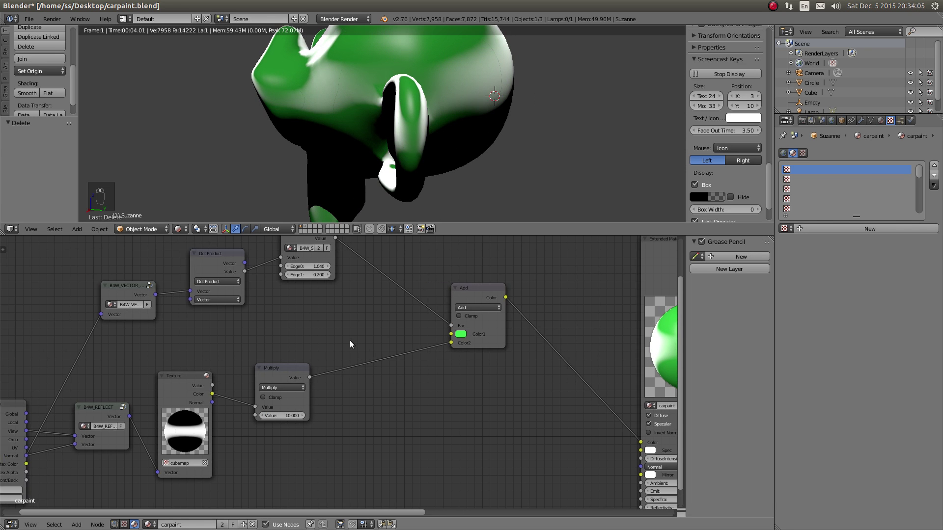
# Step: Review the whole material node tree from the Geometry node through to the final Output
pyautogui.moveTo(351, 363); pyautogui.dragTo(336, 355, button='middle')
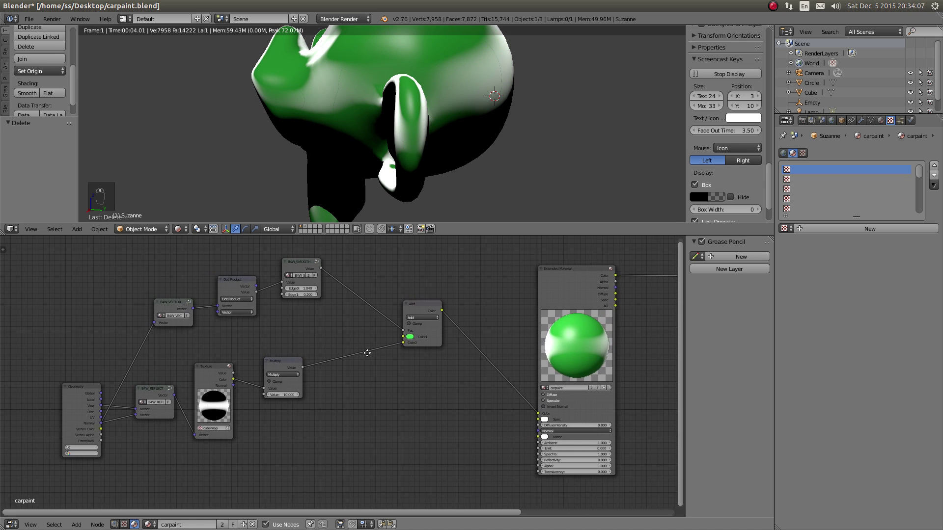
pyautogui.keyDown('ctrl'); pyautogui.hscroll(10, 368, 353); pyautogui.keyUp('ctrl')
pyautogui.moveTo(602, 257); pyautogui.dragTo(544, 256)
pyautogui.press('a')
pyautogui.moveTo(238, 344); pyautogui.dragTo(454, 320, button='middle')
pyautogui.moveTo(382, 311); pyautogui.dragTo(346, 333, button='middle')
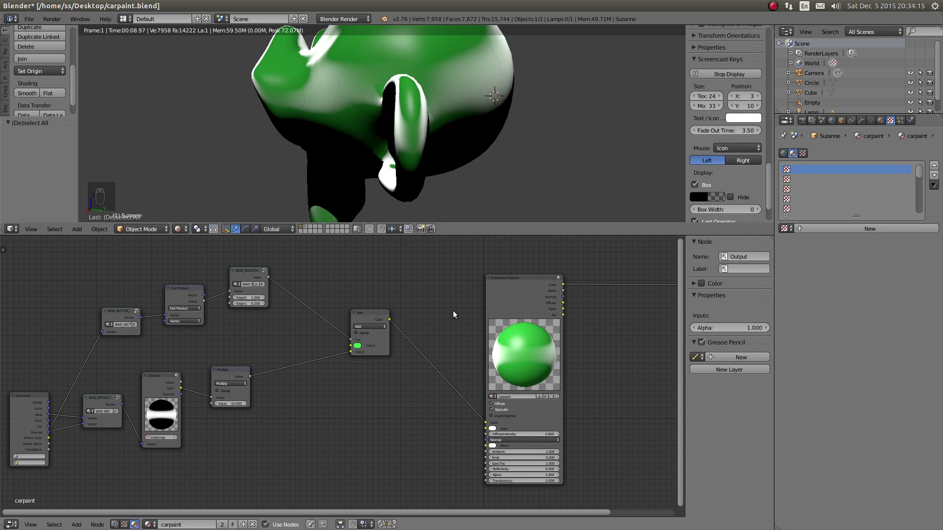
pyautogui.scroll(4, 453, 310)
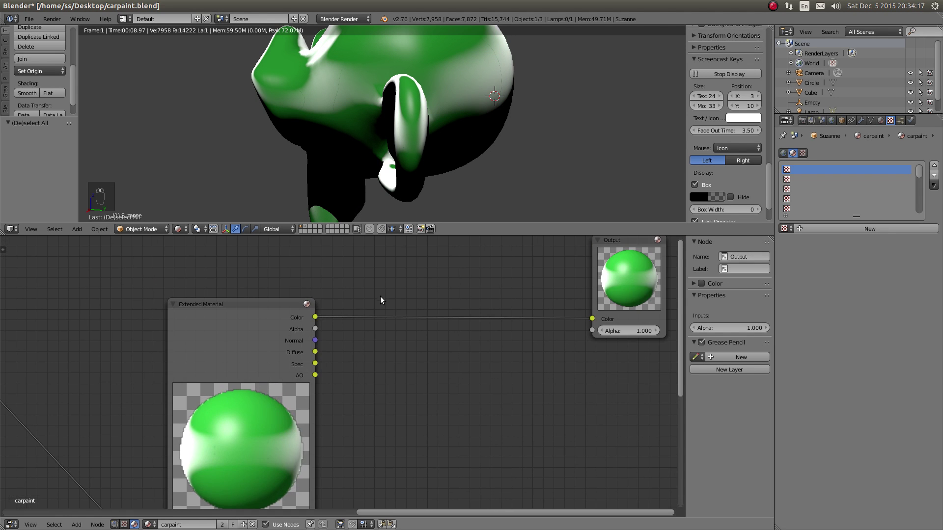
pyautogui.scroll(-5, 380, 296)
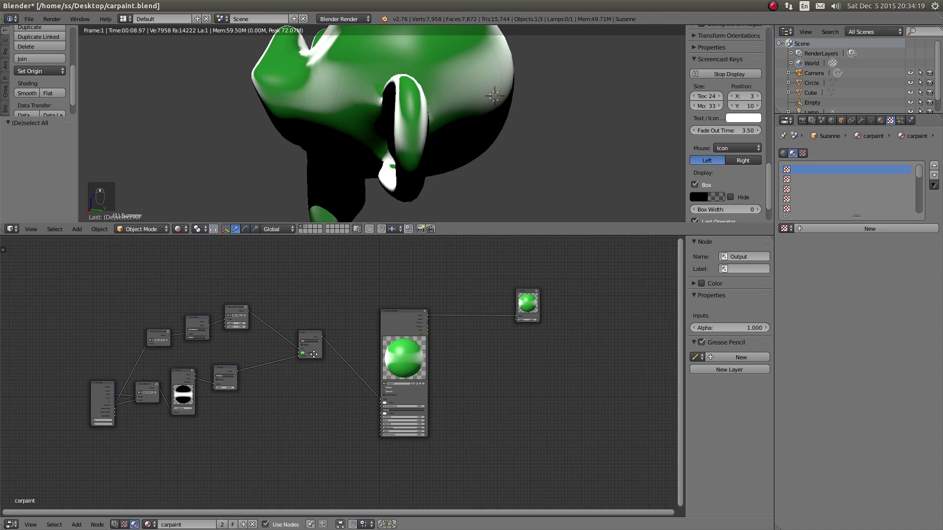
# Step: Cut the link between the Add node and the Extended Material's Color input
pyautogui.scroll(2, 457, 296)
pyautogui.moveTo(407, 358); pyautogui.dragTo(405, 328, button='middle')
pyautogui.keyDown('ctrl'); pyautogui.moveTo(380, 346); pyautogui.dragTo(354, 358); pyautogui.keyUp('ctrl')
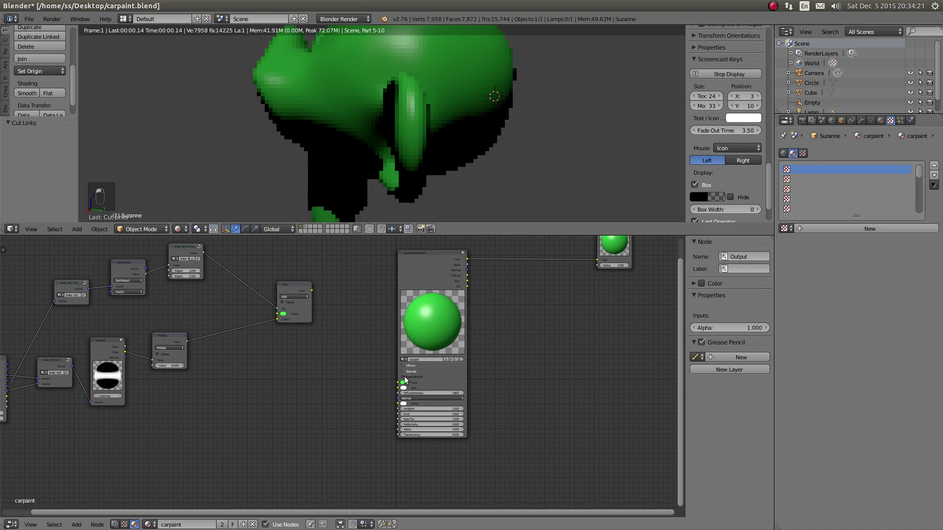
# Step: Set the Extended Material's Color to white, with R, G and B at full value
pyautogui.click(403, 383)
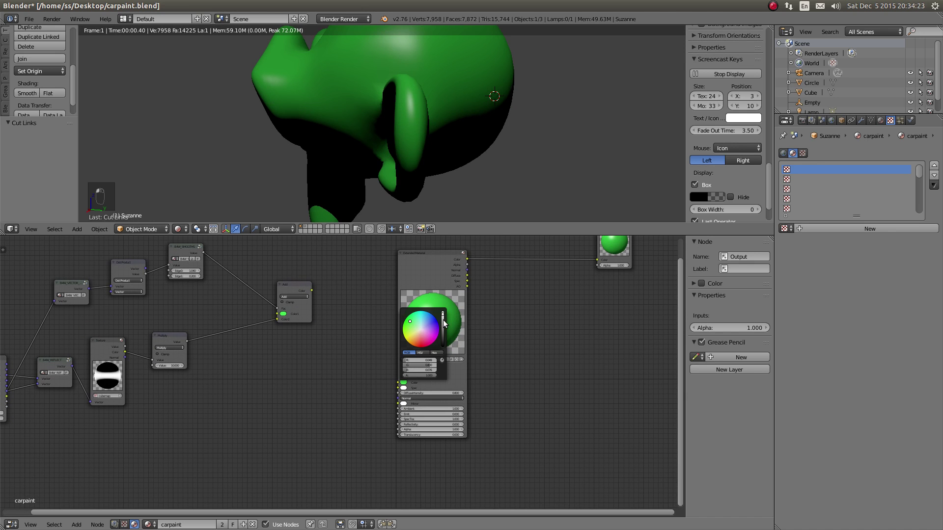
pyautogui.scroll(4, 444, 374)
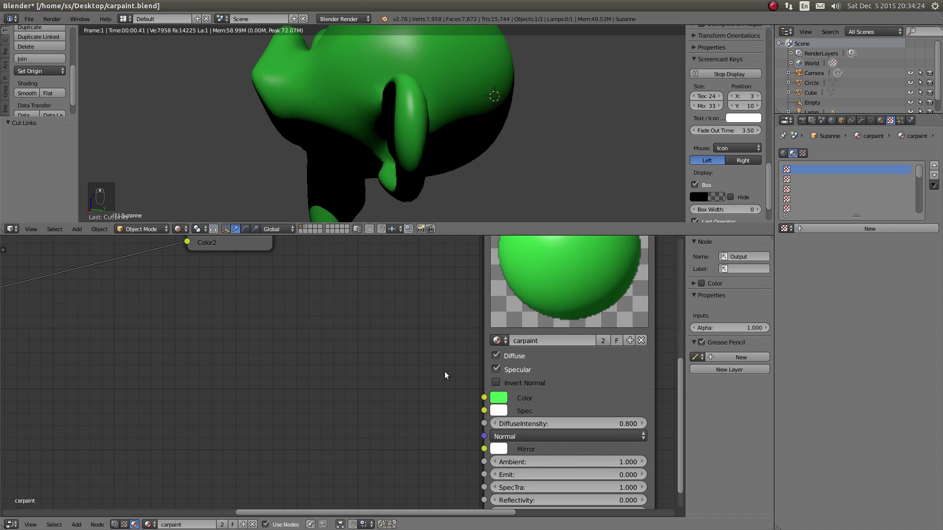
pyautogui.click(499, 398)
pyautogui.moveTo(551, 343); pyautogui.dragTo(628, 340)
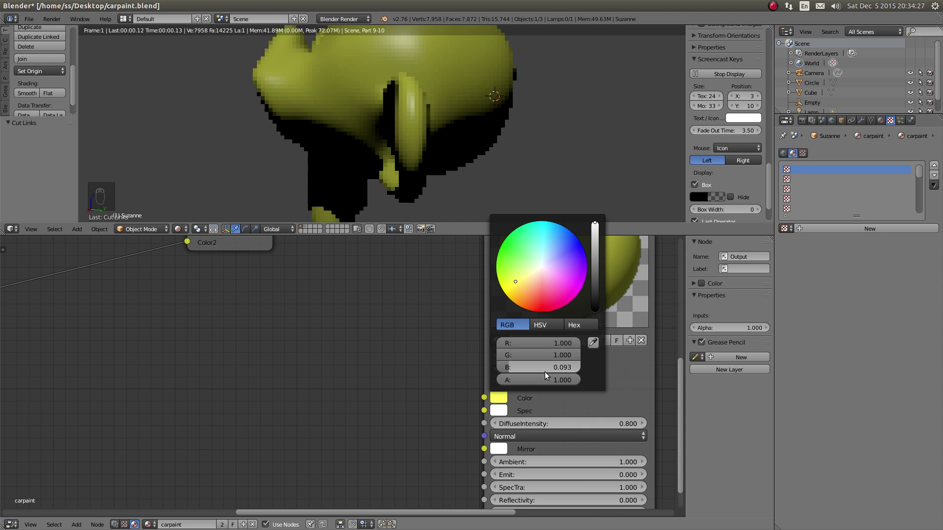
pyautogui.moveTo(535, 367); pyautogui.dragTo(626, 364)
pyautogui.scroll(-3, 328, 363)
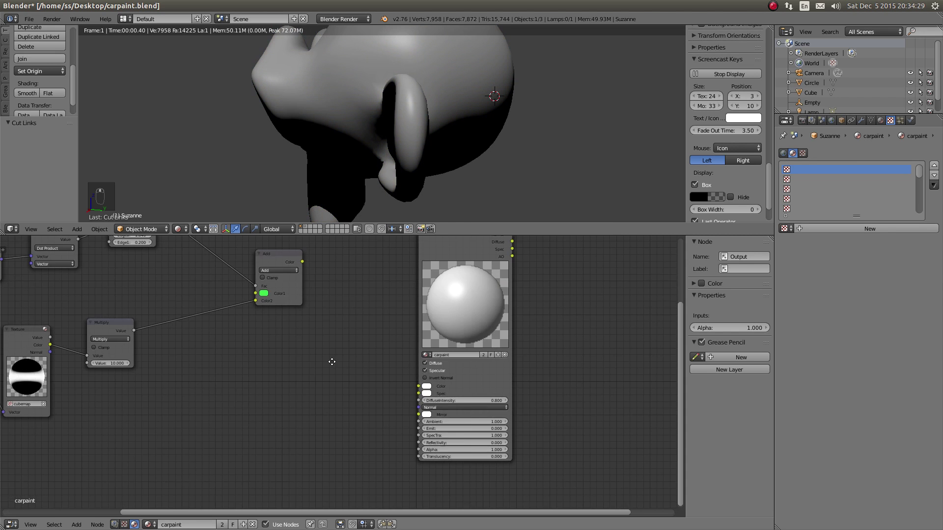
# Step: Delete the Add node between the reflection nodes and the Extended Material
pyautogui.click(378, 296)
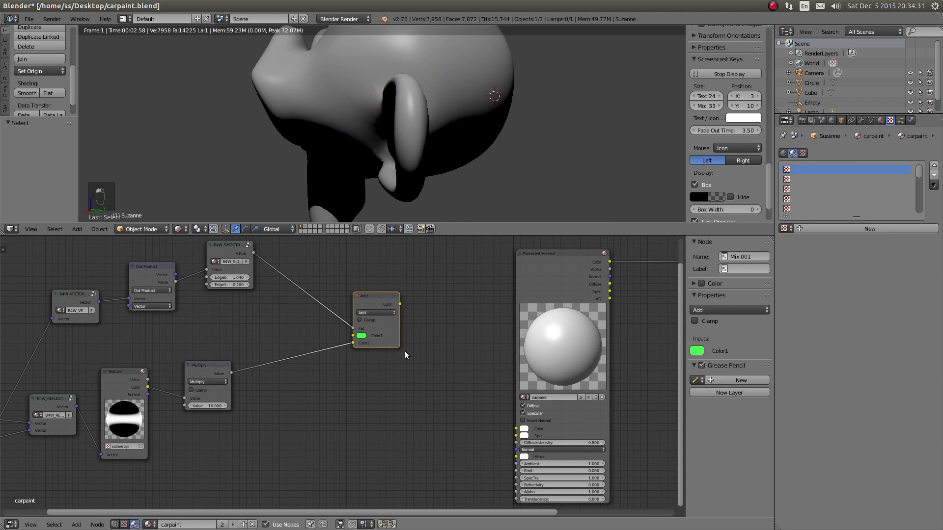
pyautogui.hotkey('ctrl', 'x')
pyautogui.scroll(-3, 333, 347)
# Step: Select the Geometry, reflection and Smoothstep branch nodes together and move them above the Extended Material node
pyautogui.press('a')
pyautogui.press('a')
pyautogui.press('a')
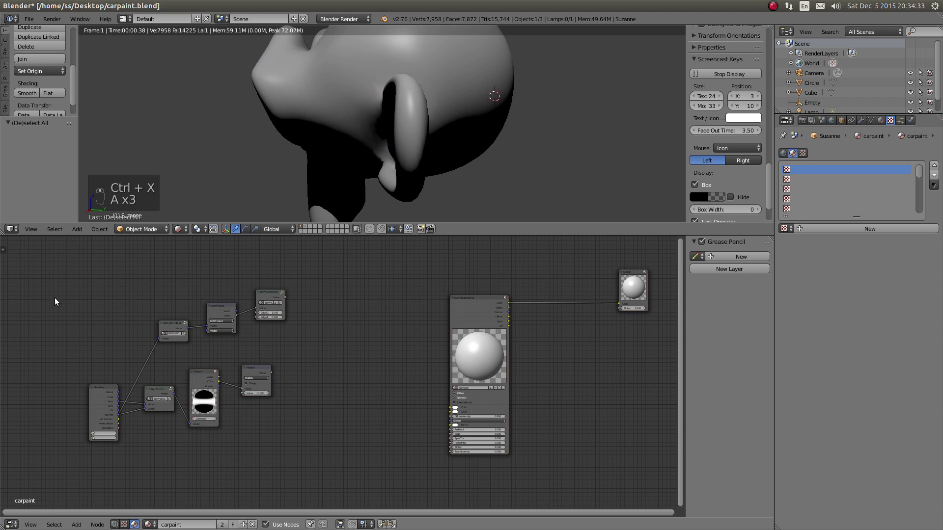
pyautogui.moveTo(55, 298); pyautogui.dragTo(198, 387)
pyautogui.moveTo(96, 309); pyautogui.dragTo(353, 459, button='right')
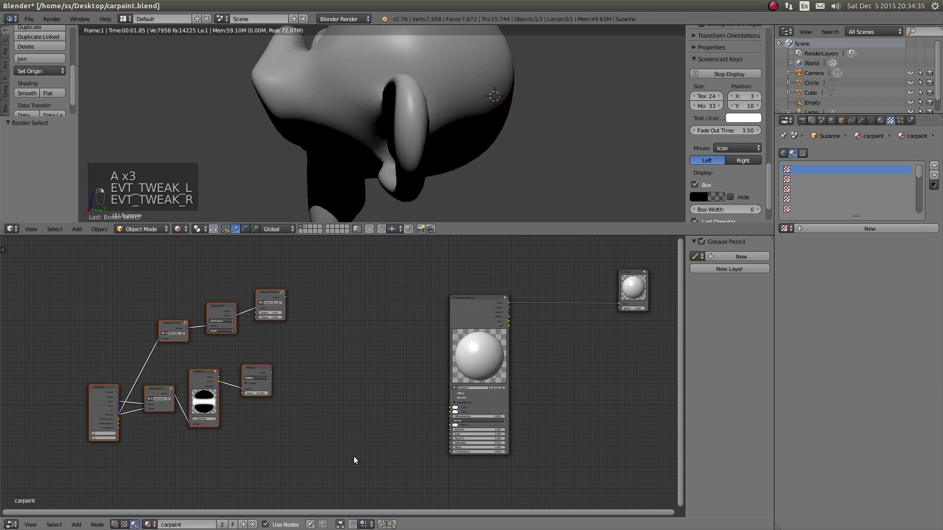
pyautogui.moveTo(345, 350); pyautogui.dragTo(219, 408, button='middle')
pyautogui.press('g')
pyautogui.click(316, 300)
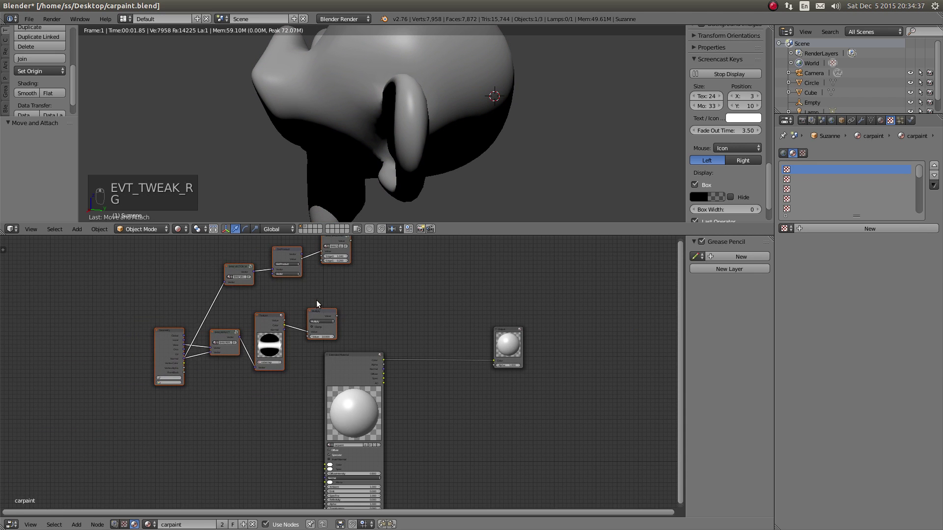
# Step: Move the Smoothstep group node down, closer to the Multiply node
pyautogui.press('a')
pyautogui.moveTo(384, 304); pyautogui.dragTo(287, 322, button='middle')
pyautogui.moveTo(239, 254); pyautogui.dragTo(236, 285)
pyautogui.press('a')
pyautogui.moveTo(305, 345); pyautogui.dragTo(299, 345, button='middle')
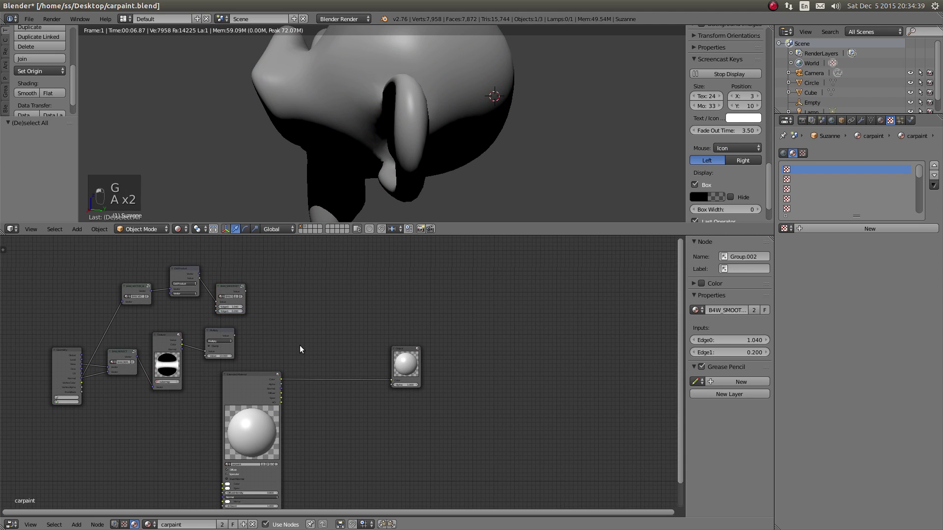
# Step: Save the file, overwriting carpaint.blend
pyautogui.click(407, 366)
pyautogui.press('a')
pyautogui.scroll(3, 319, 373)
pyautogui.hotkey('ctrl', 's')
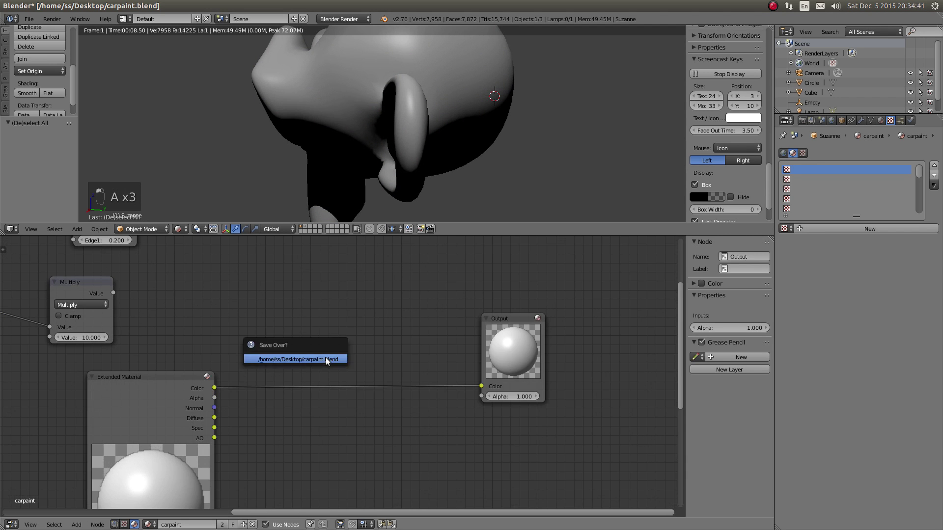
pyautogui.click(326, 357)
# Step: Add a MixRGB node between the Extended Material and the Output, shifting the Output aside to make room
pyautogui.moveTo(356, 355); pyautogui.dragTo(335, 347, button='middle')
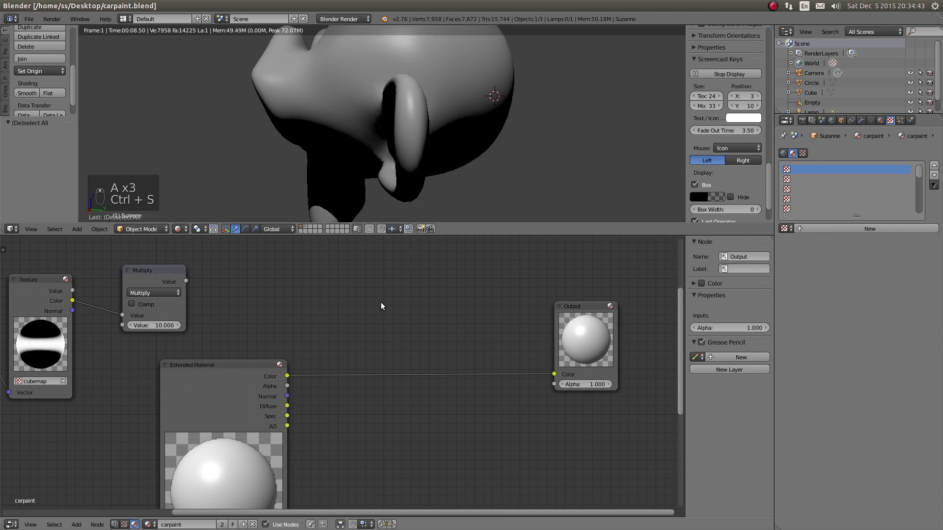
pyautogui.hotkey('shift', 'a')
pyautogui.moveTo(361, 315)
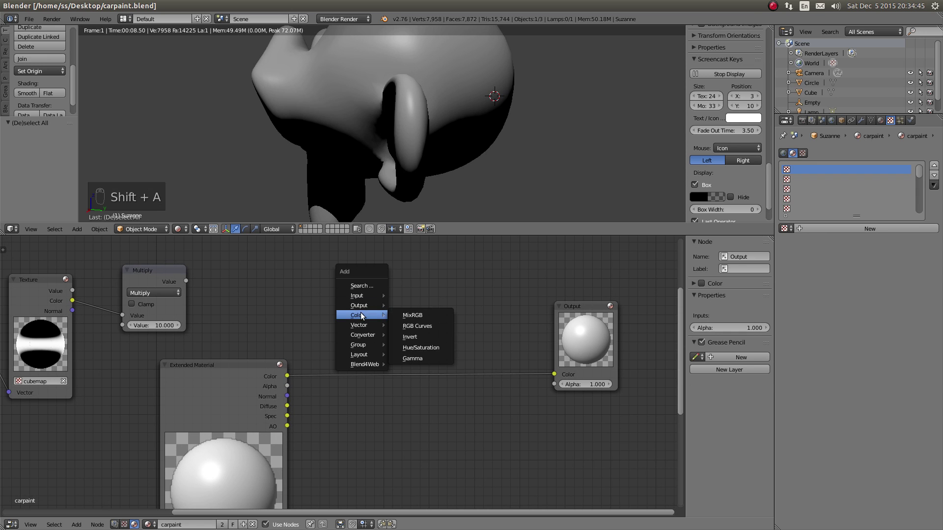
pyautogui.click(412, 315)
pyautogui.click(458, 279)
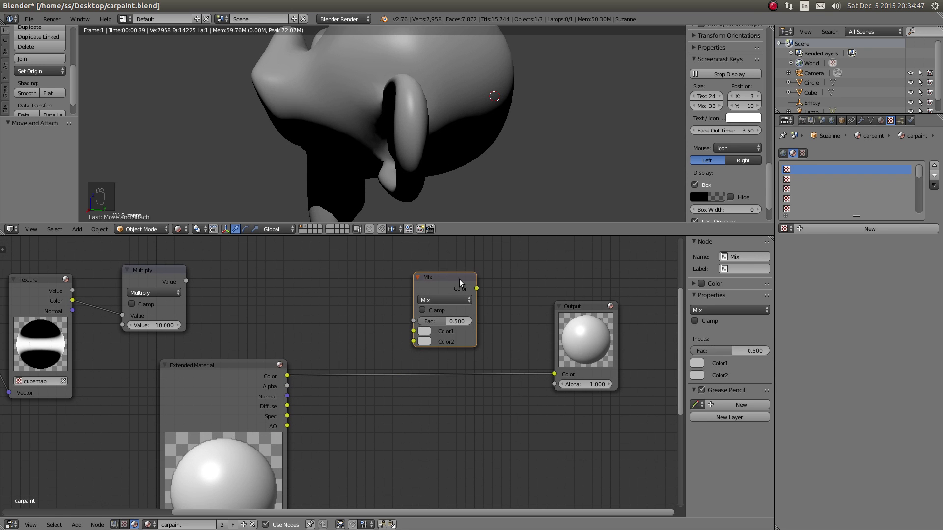
pyautogui.moveTo(583, 340); pyautogui.dragTo(624, 335)
pyautogui.moveTo(441, 278); pyautogui.dragTo(461, 276)
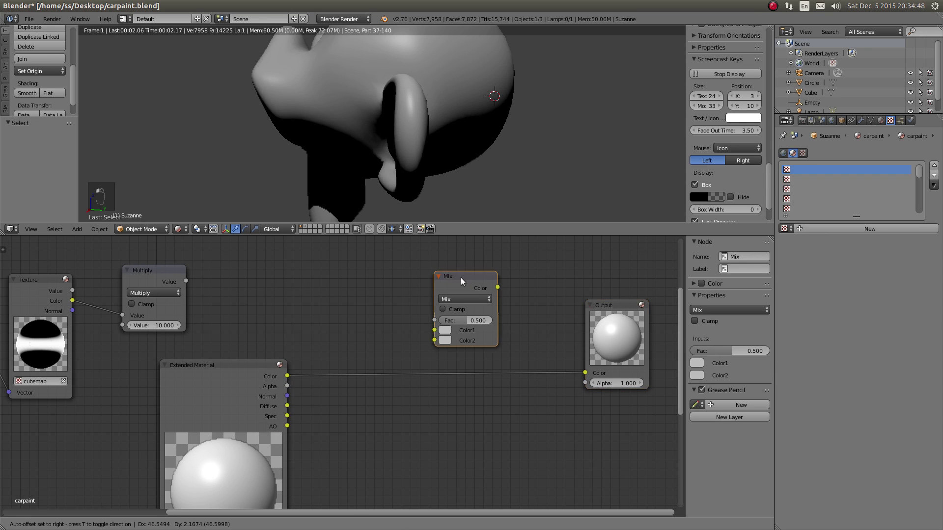
pyautogui.click(626, 330)
# Step: Link the Extended Material's Color to the Mix node's Fac, and the Mix node's Color to the Output
pyautogui.moveTo(288, 377); pyautogui.dragTo(293, 375)
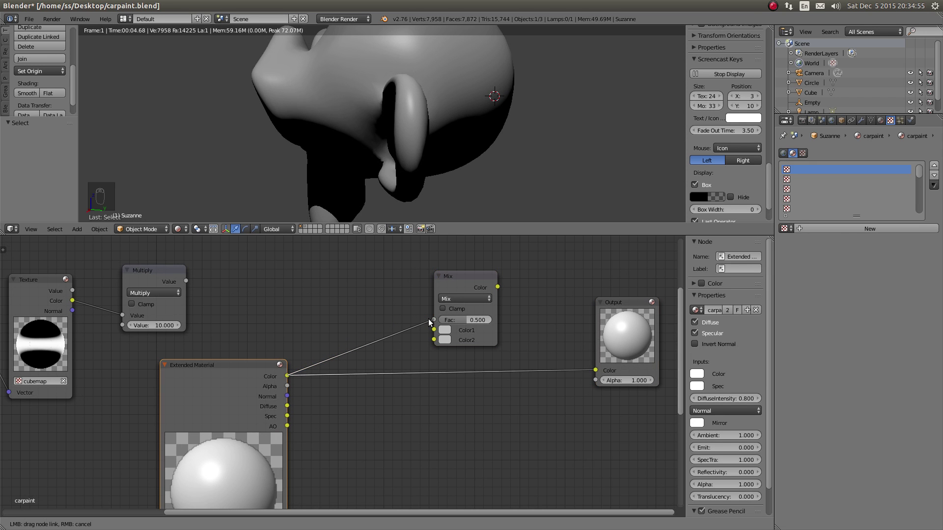
pyautogui.moveTo(428, 319); pyautogui.dragTo(428, 319)
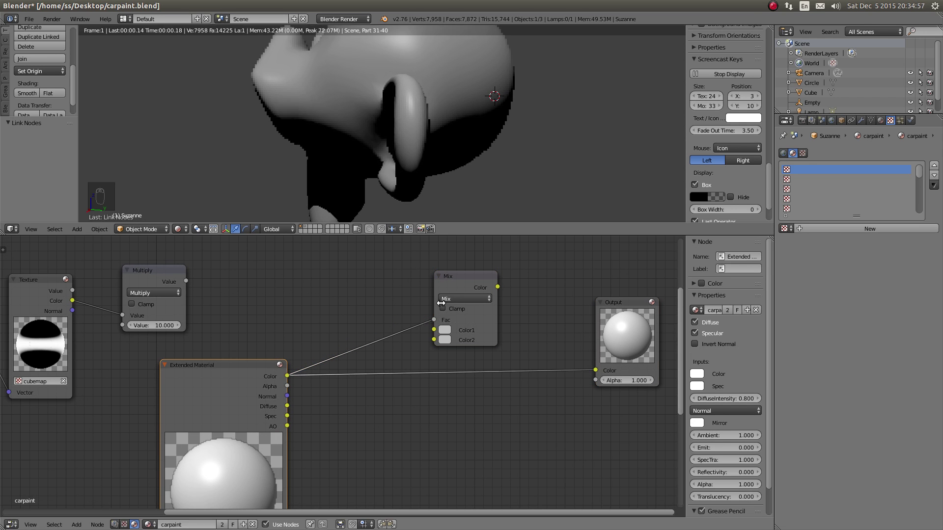
pyautogui.moveTo(459, 279); pyautogui.dragTo(471, 273)
pyautogui.scroll(-3, 466, 292)
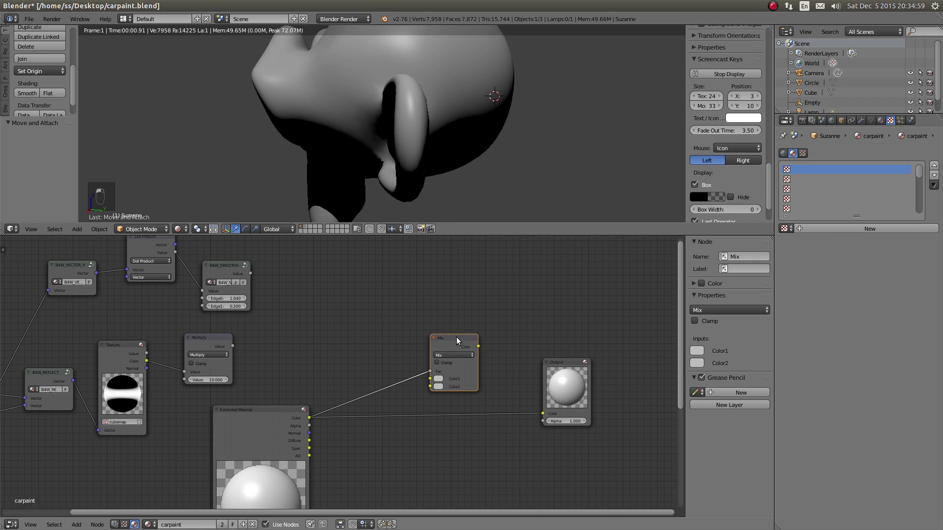
pyautogui.moveTo(478, 347); pyautogui.dragTo(542, 413)
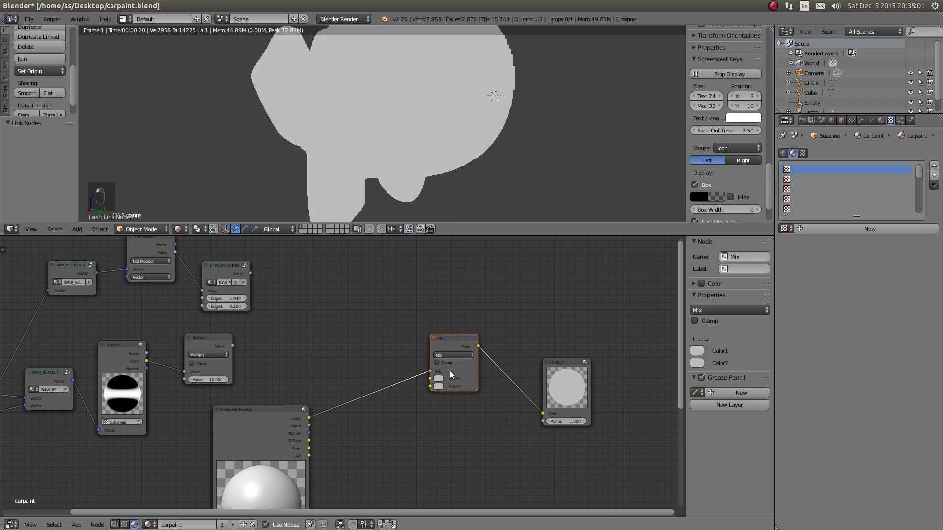
# Step: Set the Mix node's Color1 to black and Color2 to white
pyautogui.click(440, 384)
pyautogui.moveTo(493, 319)
pyautogui.mouseDown()
pyautogui.moveTo(494, 328)
pyautogui.moveTo(496, 291)
pyautogui.mouseUp()
pyautogui.click(435, 387)
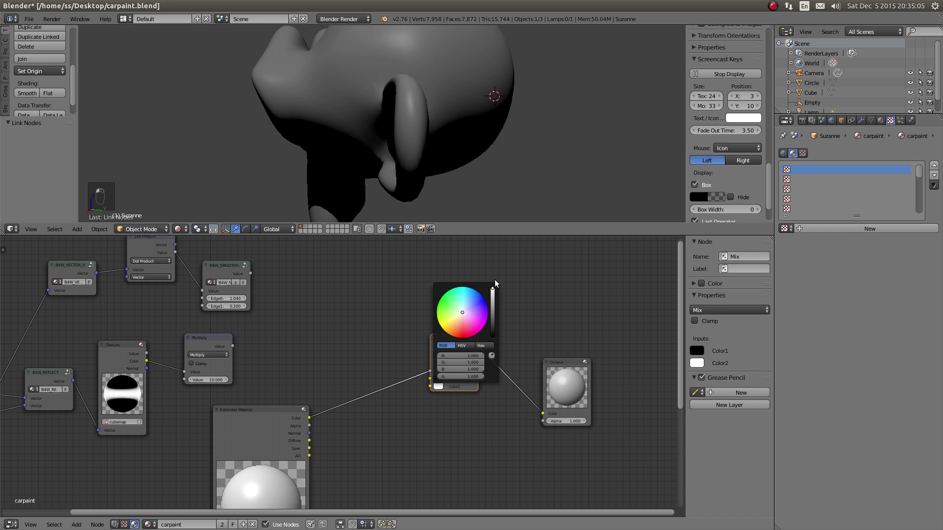
# Step: Nudge the Mix node and move the Output node farther away from it
pyautogui.moveTo(416, 328); pyautogui.dragTo(425, 306, button='middle')
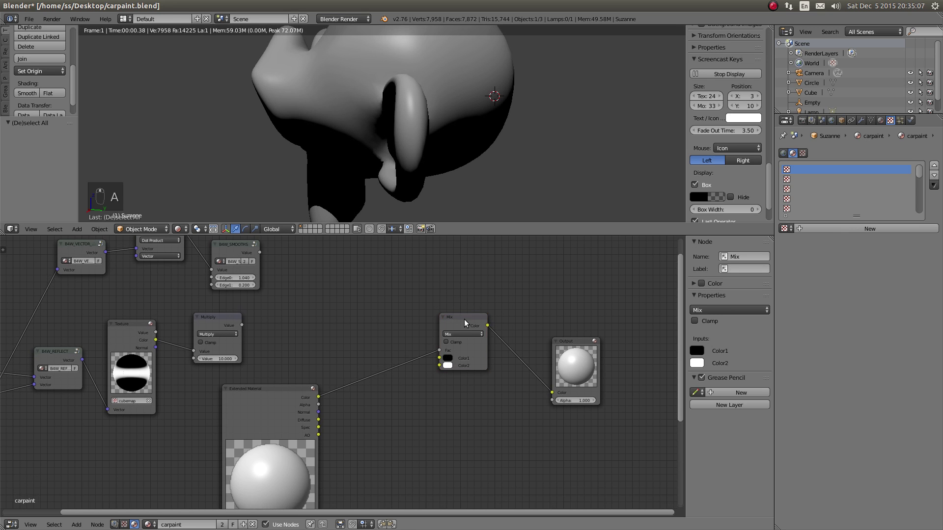
pyautogui.moveTo(463, 319); pyautogui.dragTo(462, 317)
pyautogui.moveTo(569, 357); pyautogui.dragTo(595, 358)
pyautogui.press('a')
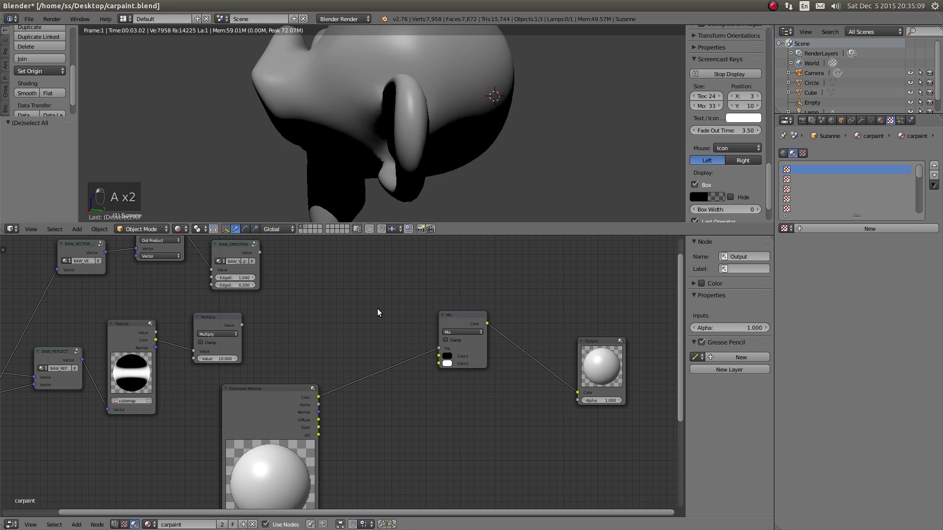
# Step: Nudge the Mix node toward the Output, duplicate it, place the copy ahead of it, and set the copy's blend mode to Add
pyautogui.moveTo(377, 309); pyautogui.dragTo(362, 284, button='middle')
pyautogui.moveTo(406, 315); pyautogui.dragTo(447, 334, button='middle')
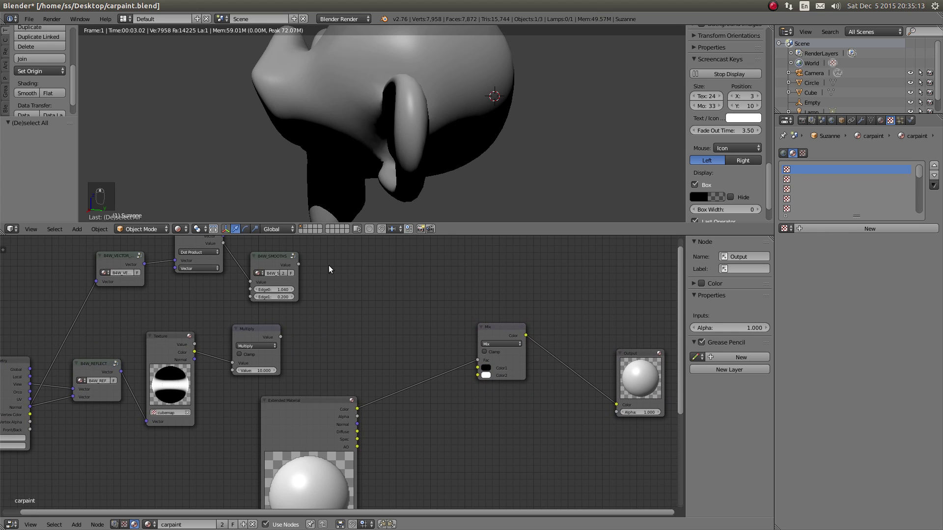
pyautogui.moveTo(507, 328); pyautogui.dragTo(521, 297)
pyautogui.hotkey('shift', 'd')
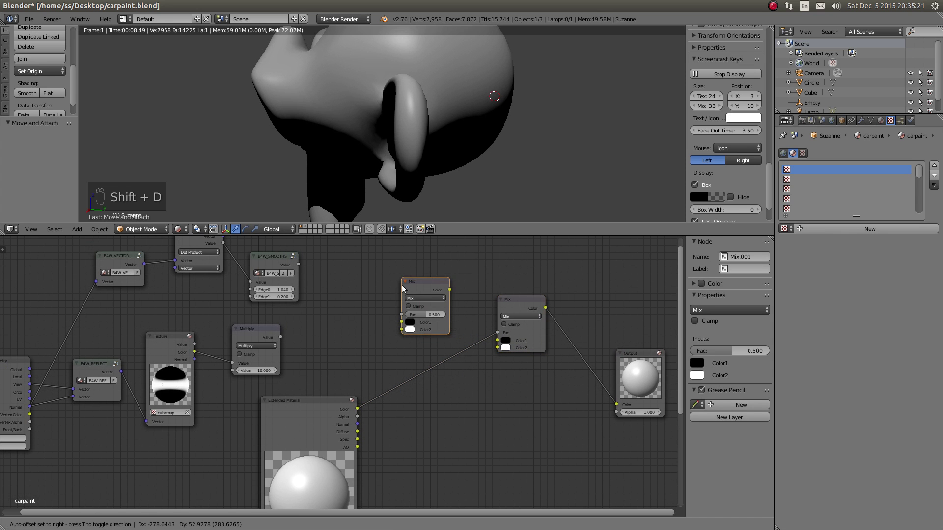
pyautogui.click(395, 293)
pyautogui.click(397, 295)
pyautogui.click(397, 287)
# Step: Set the Add node's Color1 to bright green, about R 0.046, G 1.0, B 0.036, and link its Color output to the Mix node's Color2
pyautogui.scroll(3, 409, 299)
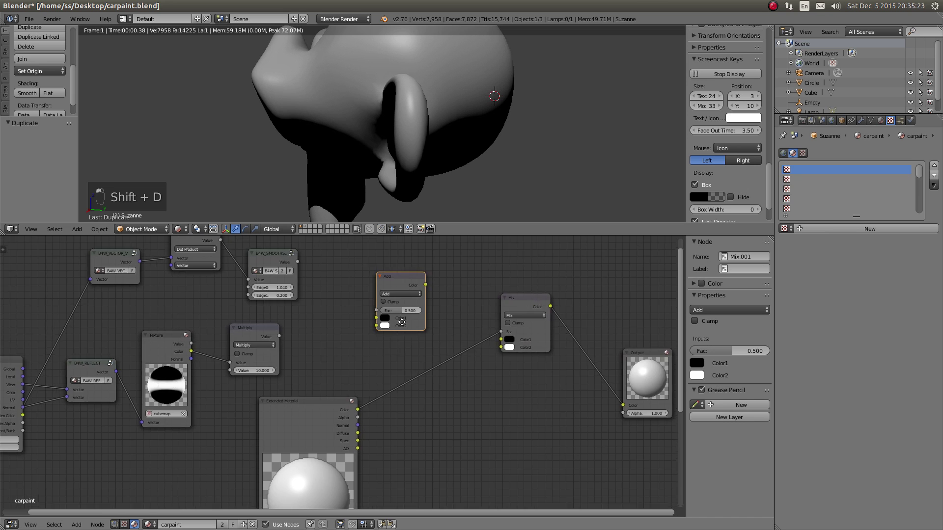
pyautogui.click(407, 298)
pyautogui.moveTo(478, 210); pyautogui.dragTo(486, 153)
pyautogui.moveTo(422, 187); pyautogui.dragTo(406, 186)
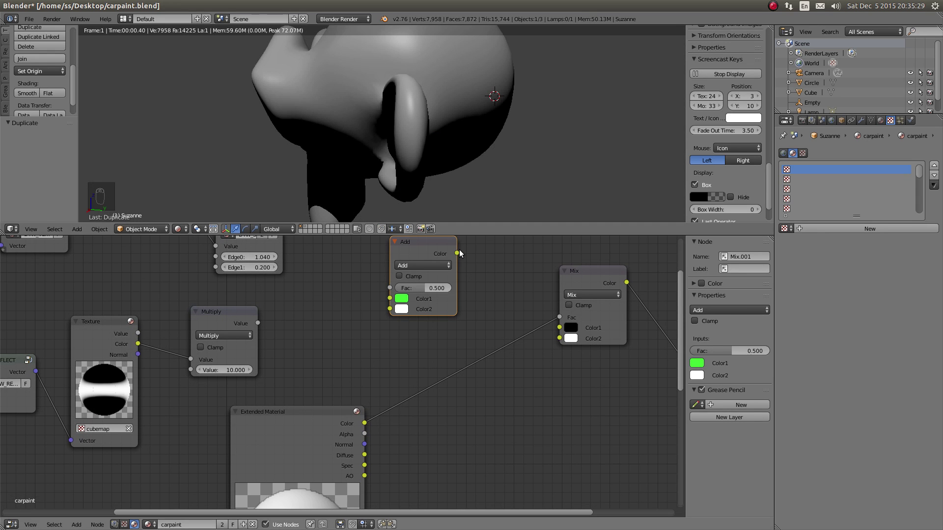
pyautogui.moveTo(456, 253); pyautogui.dragTo(560, 338)
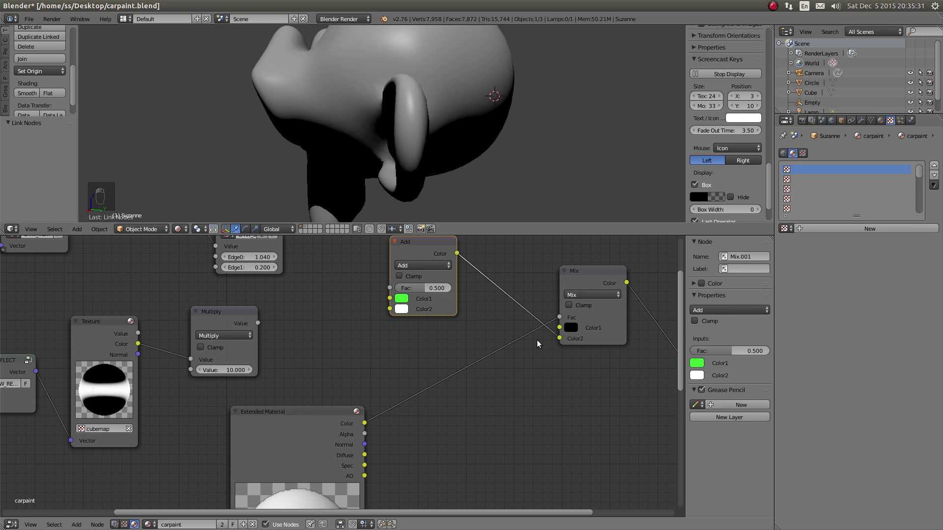
# Step: Set the Add node's Fac to 0
pyautogui.moveTo(416, 271); pyautogui.dragTo(393, 296, button='middle')
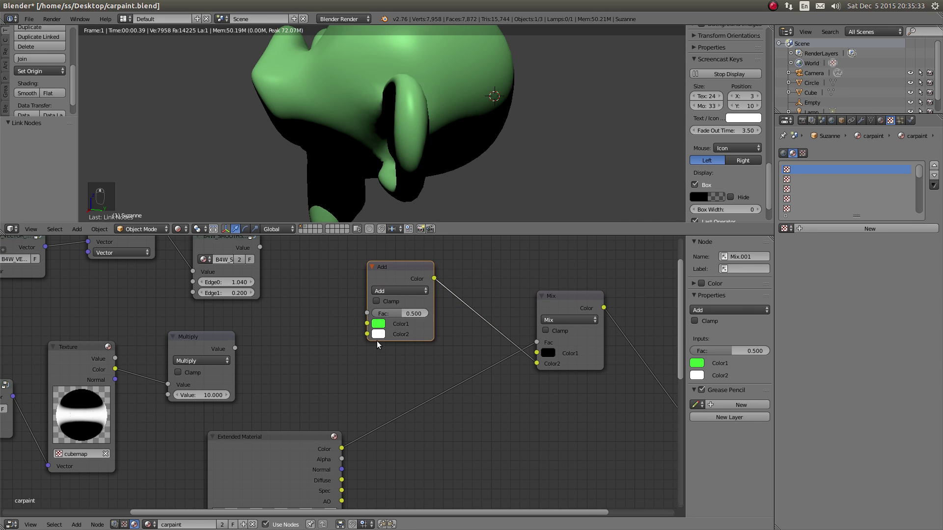
pyautogui.moveTo(397, 313); pyautogui.dragTo(317, 313)
pyautogui.moveTo(338, 306); pyautogui.dragTo(369, 306, button='middle')
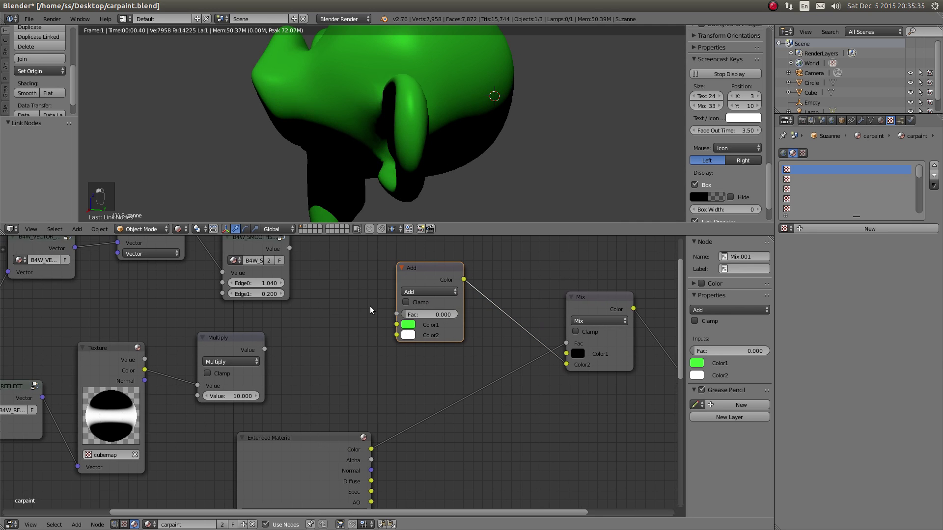
# Step: Link the smoothstep node's Value to the Add node's Fac, and the Multiply node's Value to its Color2
pyautogui.moveTo(299, 244); pyautogui.dragTo(304, 274, button='middle')
pyautogui.moveTo(297, 276); pyautogui.dragTo(404, 342)
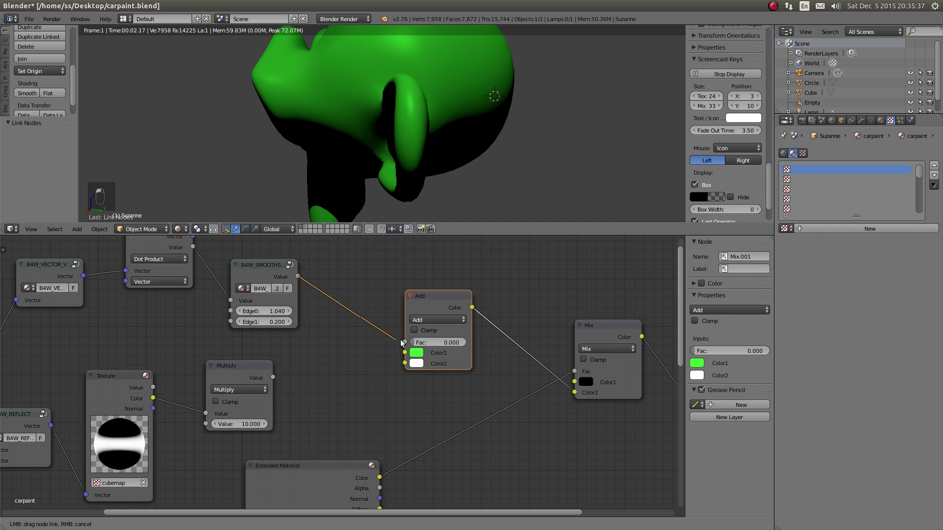
pyautogui.moveTo(272, 376); pyautogui.dragTo(404, 363)
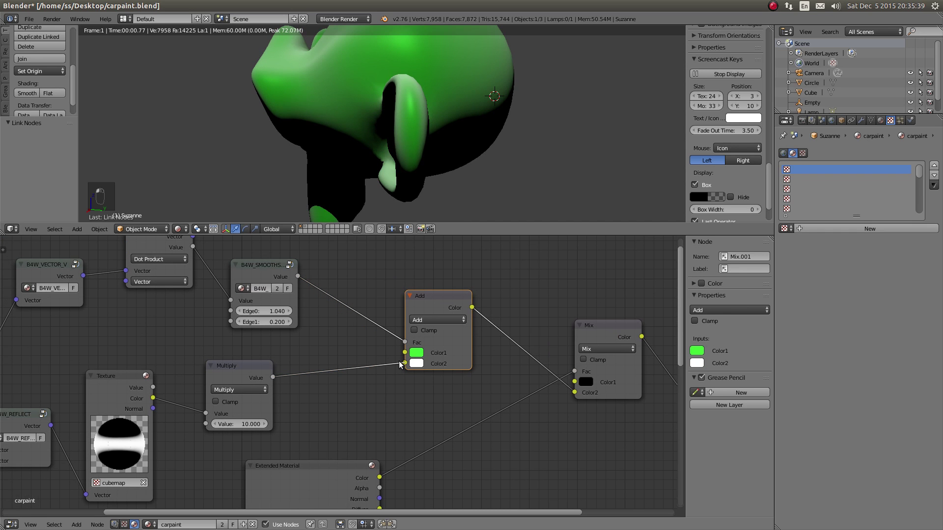
# Step: Set the material's specular shader model to WardIso with an intensity of 1.0
pyautogui.scroll(-4, 404, 129)
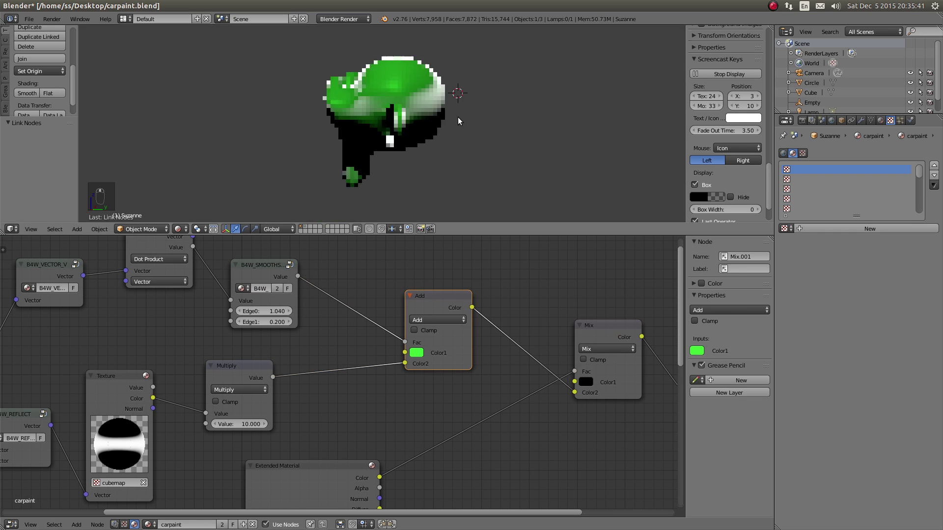
pyautogui.moveTo(458, 117); pyautogui.dragTo(417, 131, button='middle')
pyautogui.scroll(4, 452, 133)
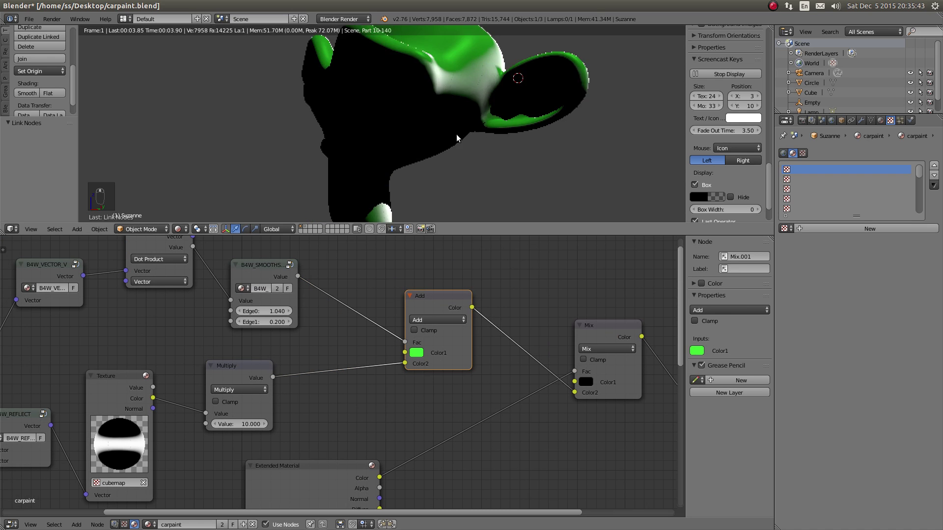
pyautogui.moveTo(508, 124); pyautogui.dragTo(469, 122, button='middle')
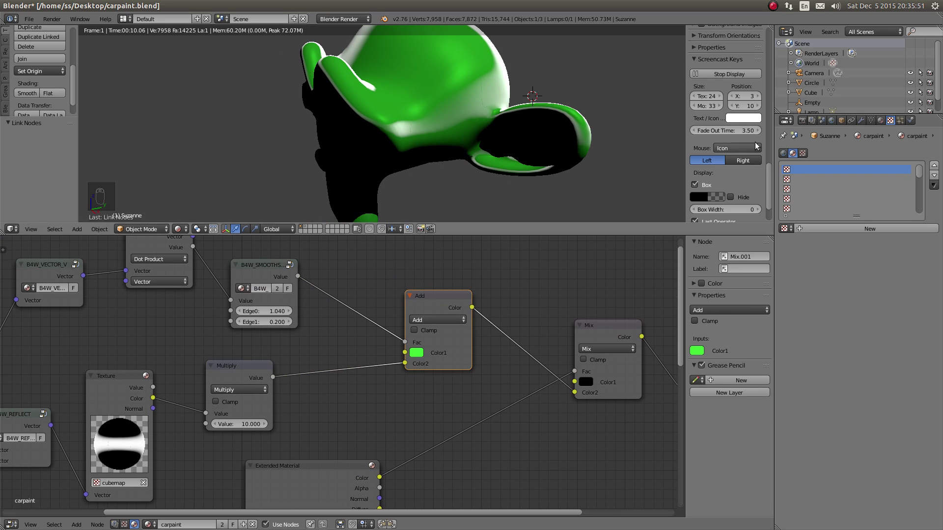
pyautogui.click(880, 121)
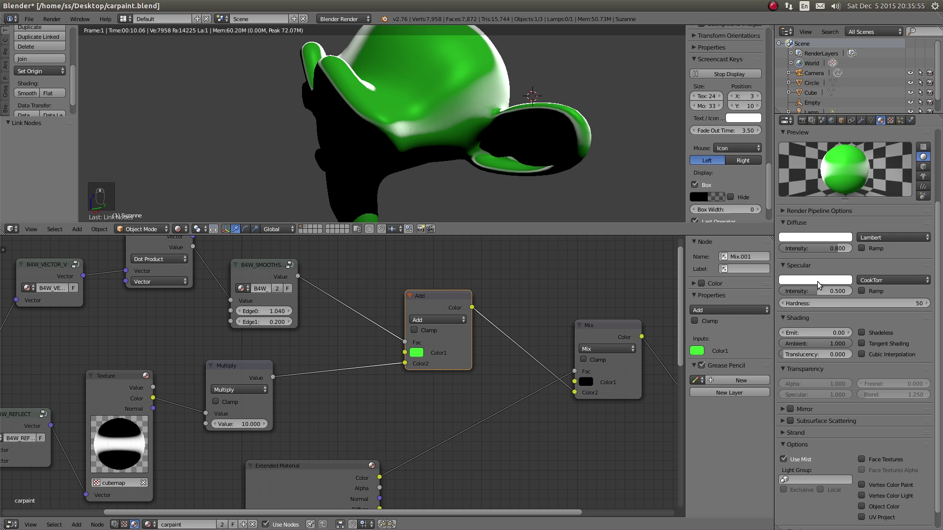
pyautogui.click(879, 276)
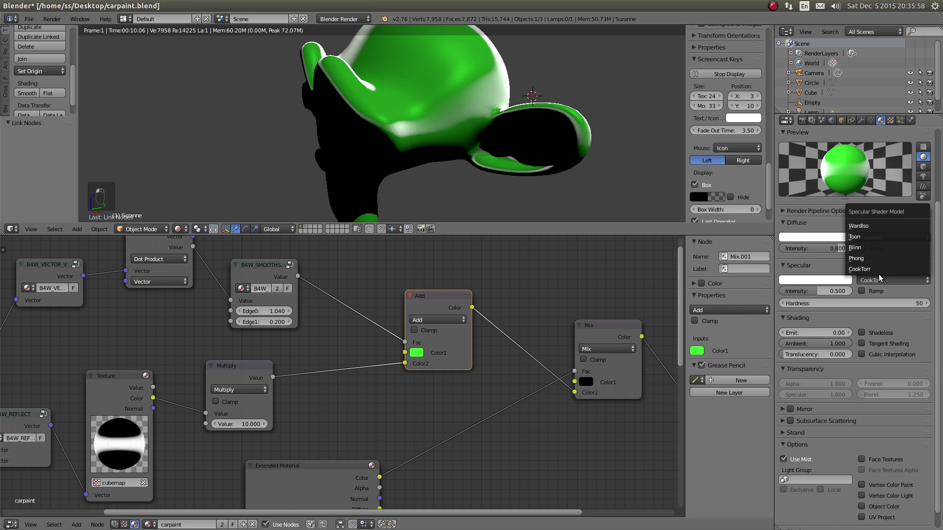
pyautogui.click(867, 227)
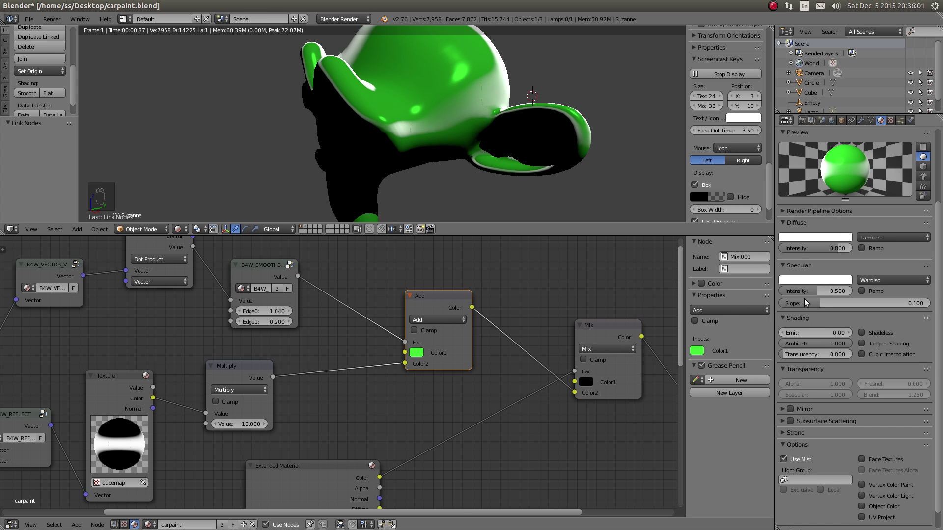
pyautogui.moveTo(815, 289); pyautogui.dragTo(852, 290)
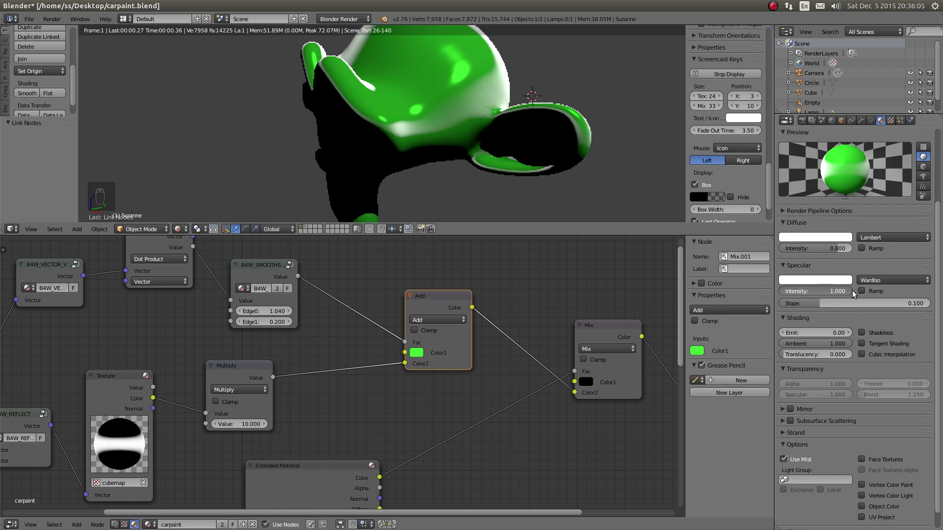
# Step: Shift the Add node slightly toward the Mix node
pyautogui.moveTo(421, 302); pyautogui.dragTo(381, 286, button='middle')
pyautogui.moveTo(398, 284)
pyautogui.mouseDown()
pyautogui.moveTo(392, 274)
pyautogui.moveTo(410, 298)
pyautogui.mouseUp()
pyautogui.keyDown('shift'); pyautogui.moveTo(449, 111); pyautogui.dragTo(442, 137, button='middle'); pyautogui.keyUp('shift')
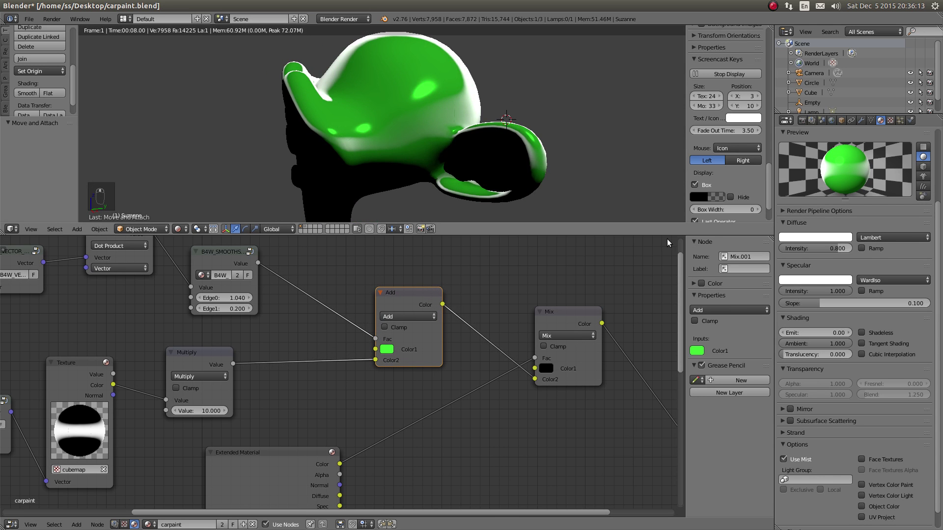
# Step: Duplicate the Add node and insert the copy between Multiply and the original's Color2, with Multiply's Value feeding the copy's Fac
pyautogui.moveTo(326, 314); pyautogui.dragTo(347, 322, button='middle')
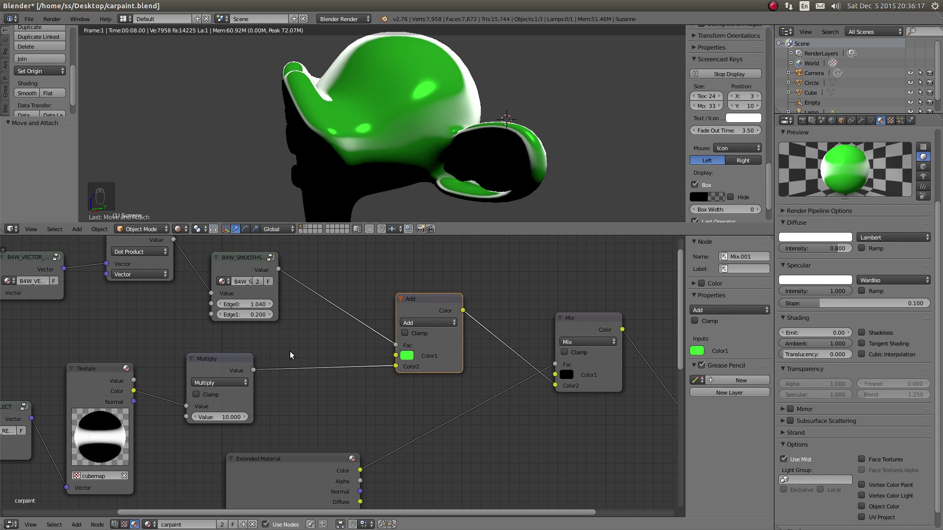
pyautogui.click(426, 299)
pyautogui.hotkey('shift', 'd')
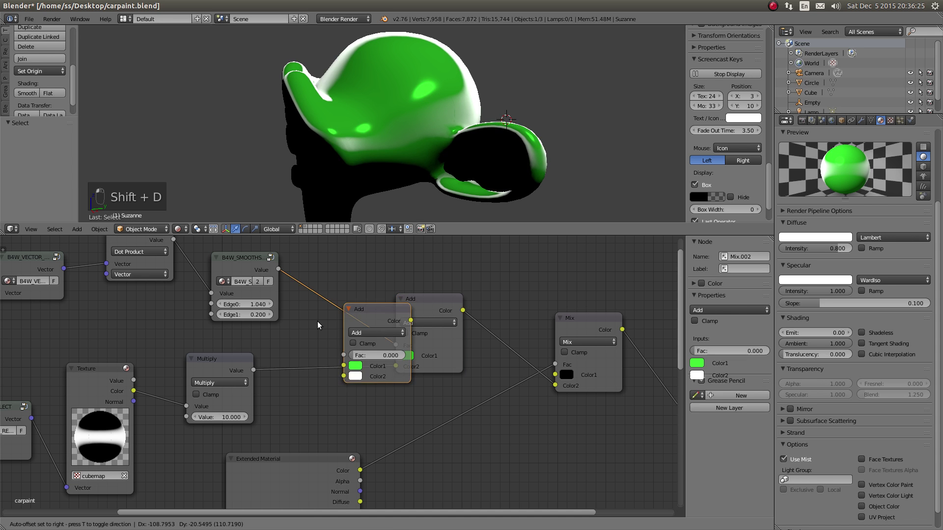
pyautogui.click(307, 335)
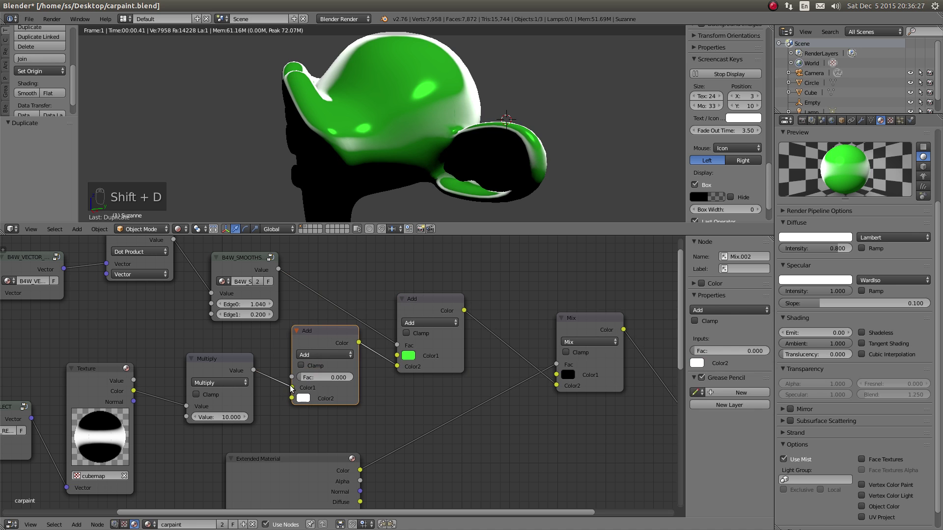
# Step: Copy the duplicated Add node's green Color1 to its Color2, and set its Color1 to black
pyautogui.click(304, 389)
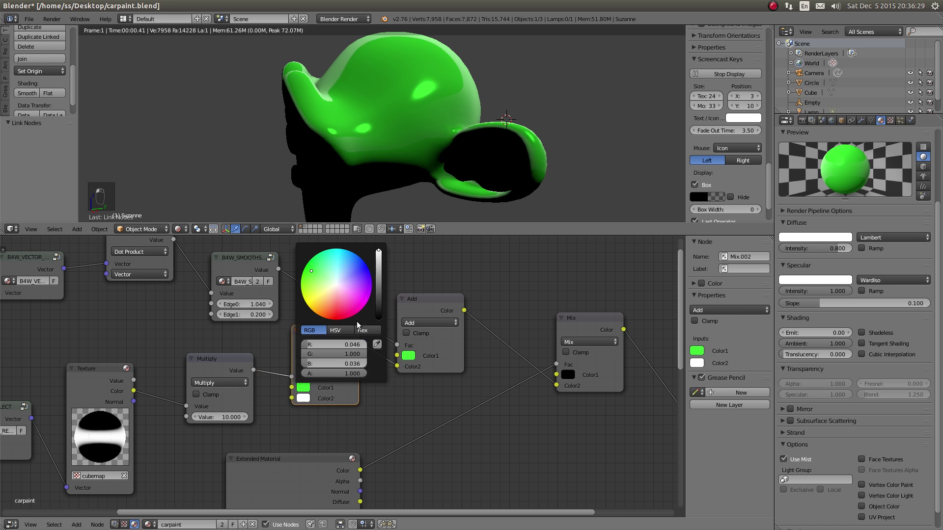
pyautogui.hotkey('ctrl', 'c')
pyautogui.hotkey('ctrl', 'v')
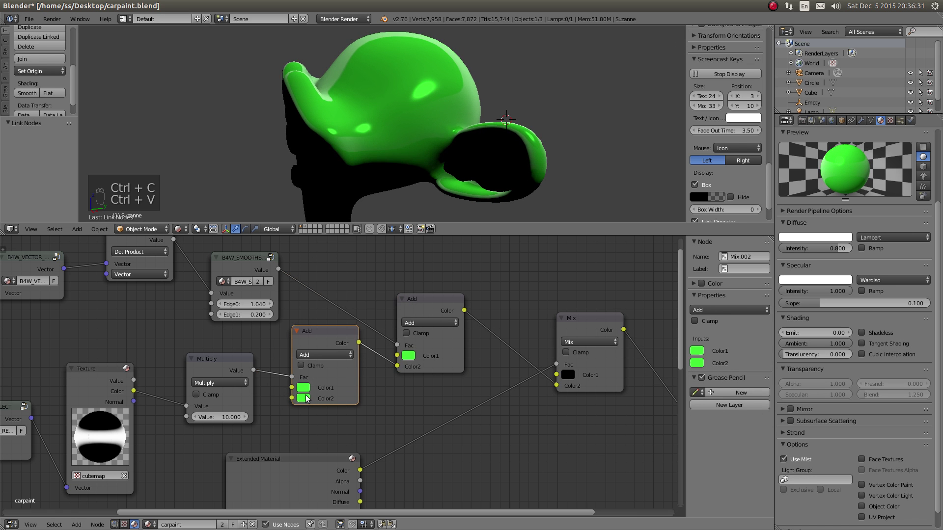
pyautogui.click(303, 398)
pyautogui.moveTo(379, 299); pyautogui.dragTo(387, 385)
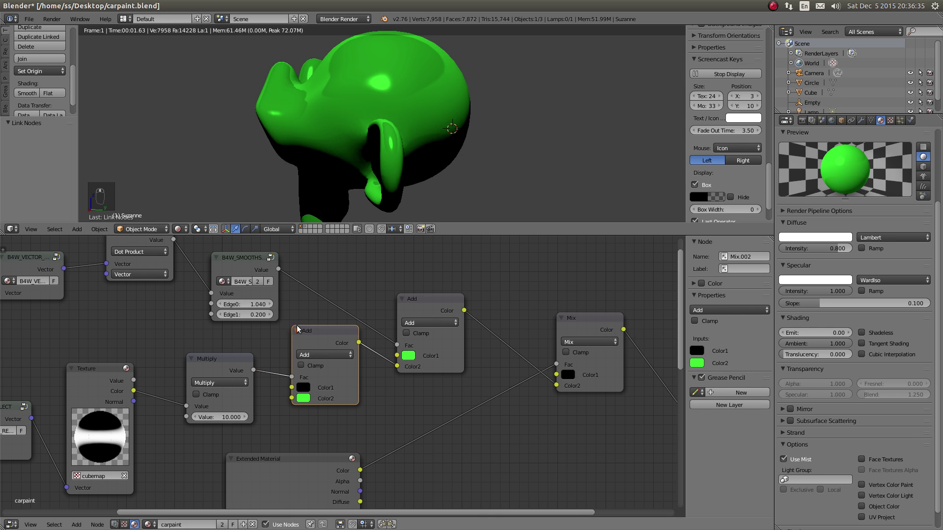
# Step: Set the duplicated Add node's Color2 to R 0, G 3, B 0
pyautogui.moveTo(305, 392); pyautogui.dragTo(337, 386, button='middle')
pyautogui.click(335, 392)
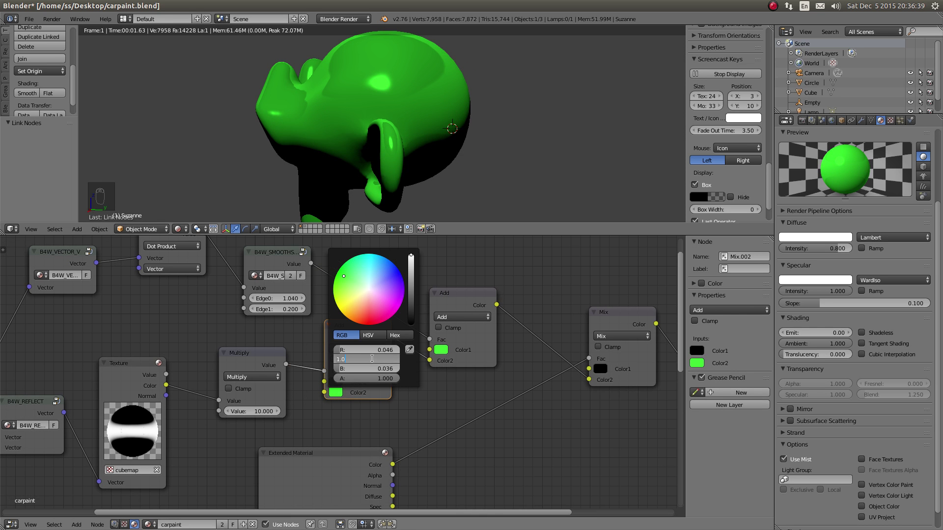
pyautogui.write('3')
pyautogui.press('Return')
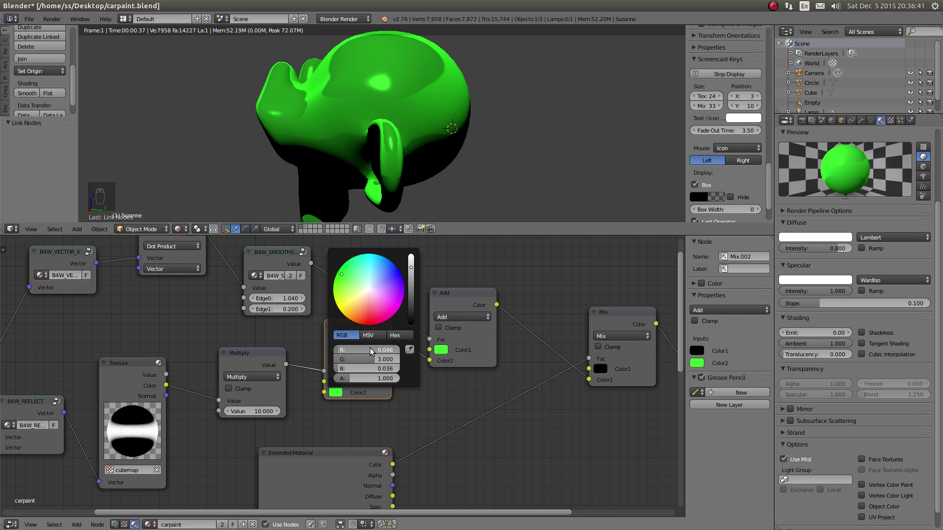
pyautogui.write('0')
pyautogui.press('Return')
pyautogui.click(372, 369)
pyautogui.write('00')
pyautogui.press('Return')
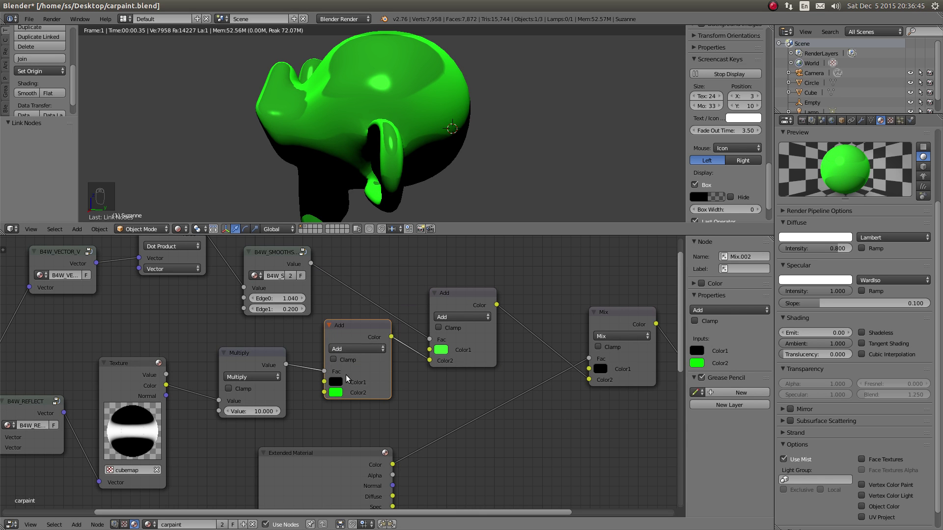
# Step: Paste the original Add node's Color1 green onto the duplicate's Color2, and set that color's G value to 3
pyautogui.hotkey('ctrl', 'c')
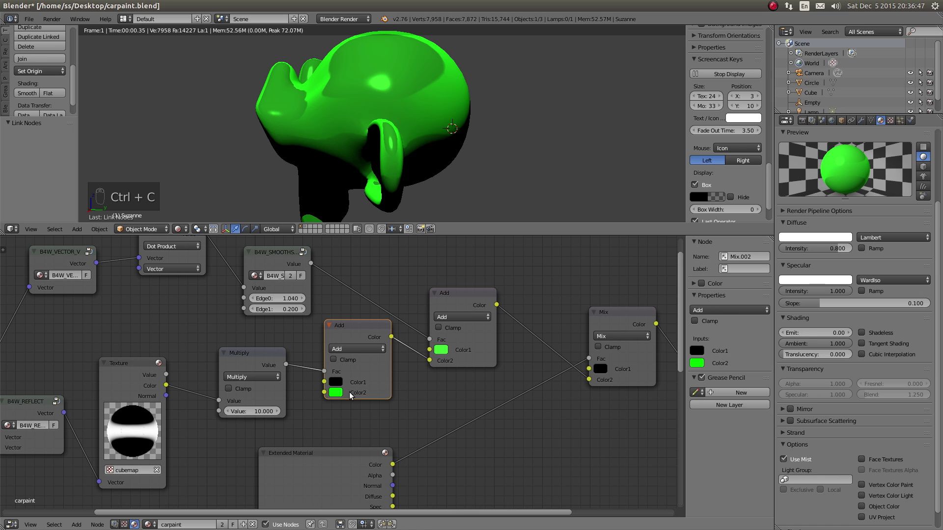
pyautogui.hotkey('ctrl', 'v')
pyautogui.click(341, 394)
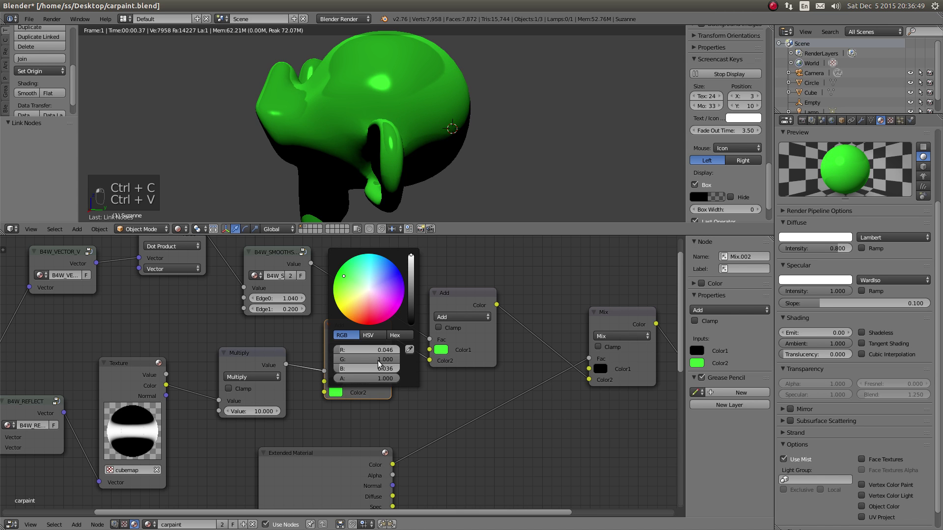
pyautogui.press('Return')
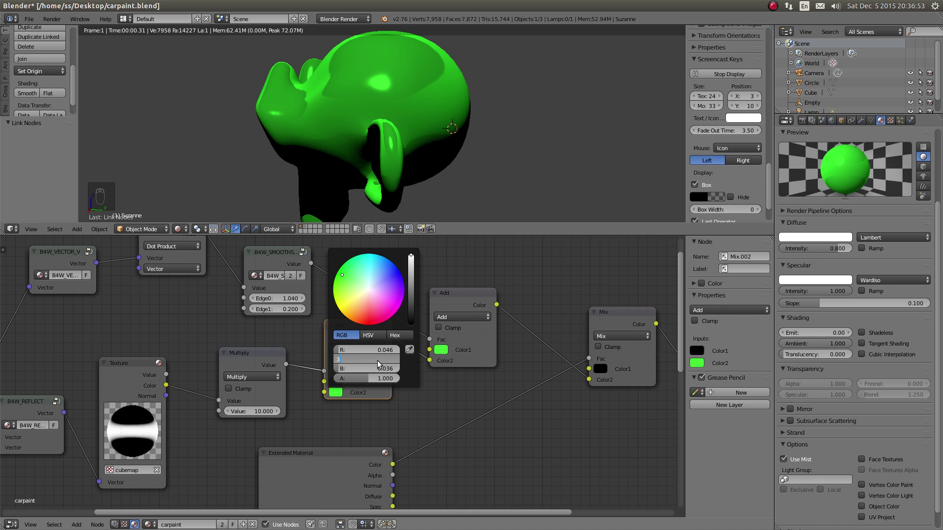
pyautogui.press('Return')
# Step: Set the Multiply node's second value to 1, and change the G value of the duplicated Add node's Color2
pyautogui.moveTo(353, 117); pyautogui.dragTo(432, 91, button='middle')
pyautogui.scroll(-6, 417, 120)
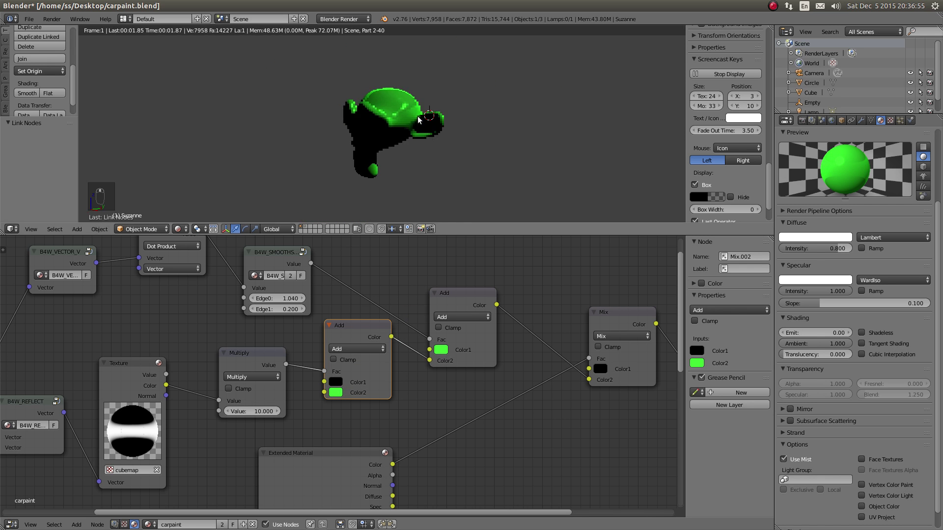
pyautogui.scroll(4, 421, 156)
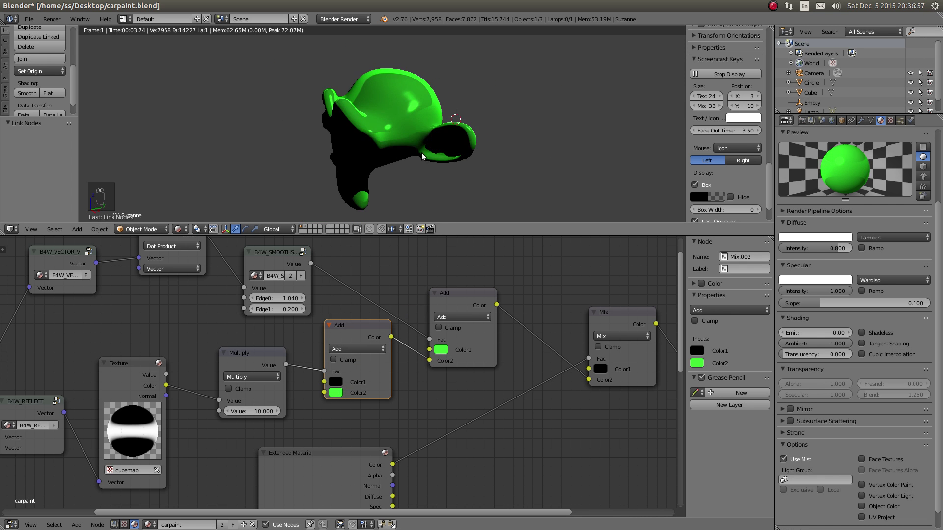
pyautogui.scroll(2, 422, 156)
pyautogui.scroll(3, 419, 126)
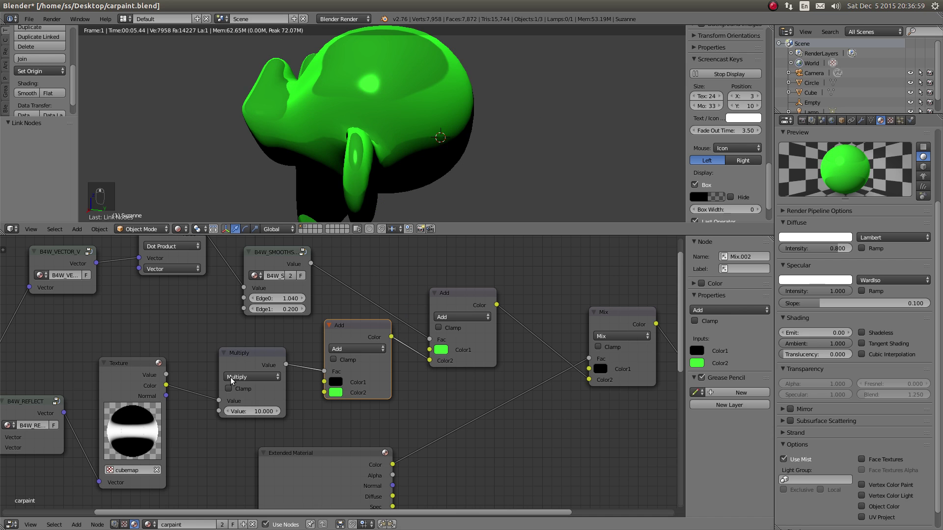
pyautogui.press('Return')
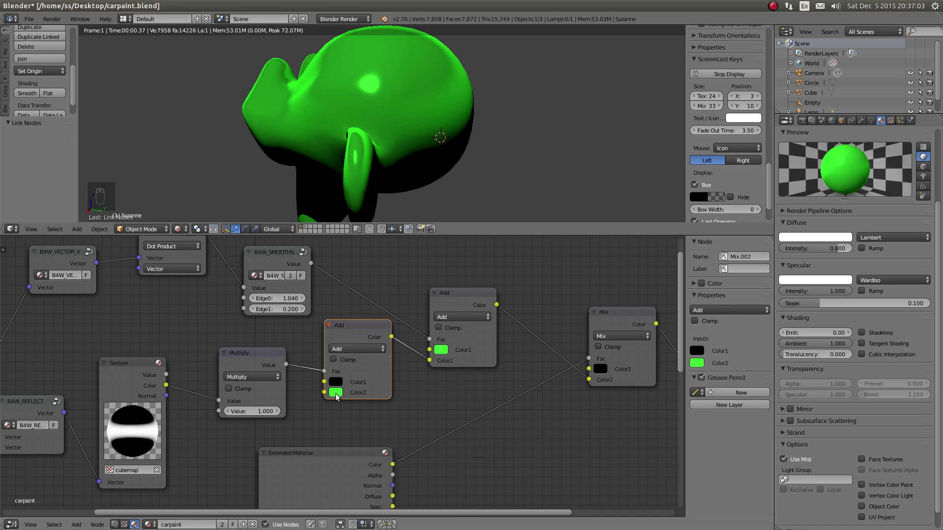
pyautogui.click(335, 393)
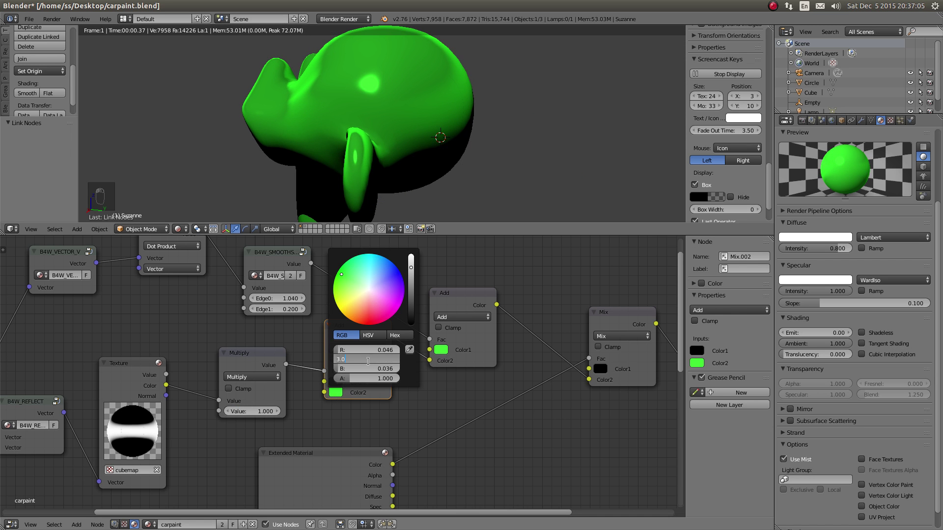
pyautogui.press('Return')
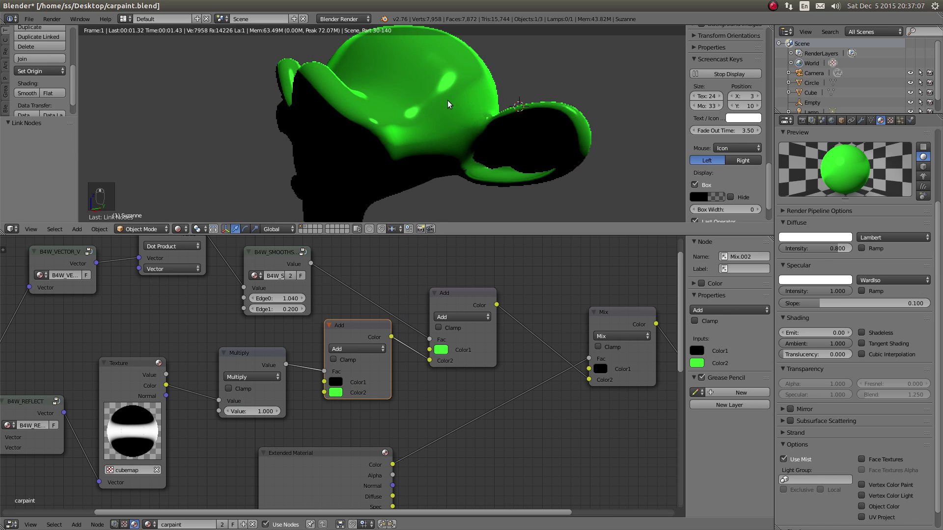
# Step: Switch the viewport to solid shading, select the lamp and move it about -1.322 along X
pyautogui.scroll(-5, 461, 131)
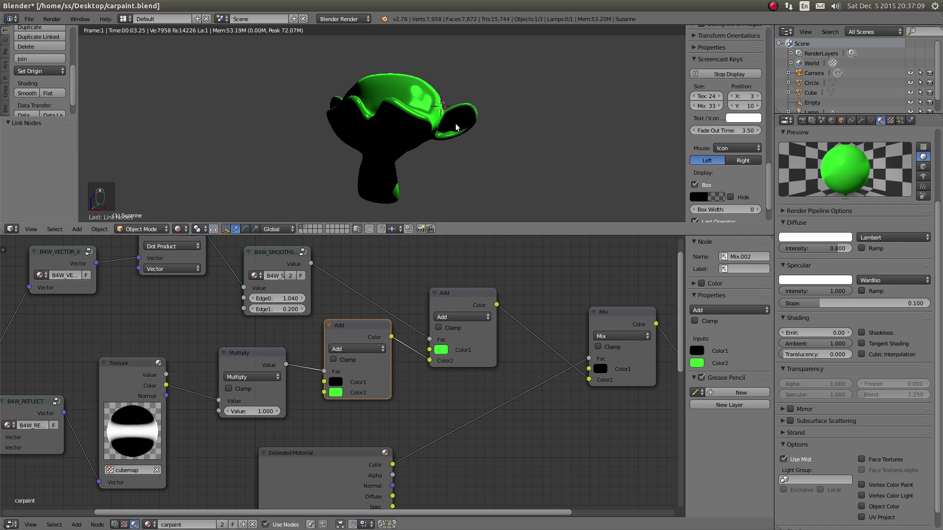
pyautogui.scroll(-5, 411, 131)
pyautogui.press('z')
pyautogui.press('z')
pyautogui.press('z')
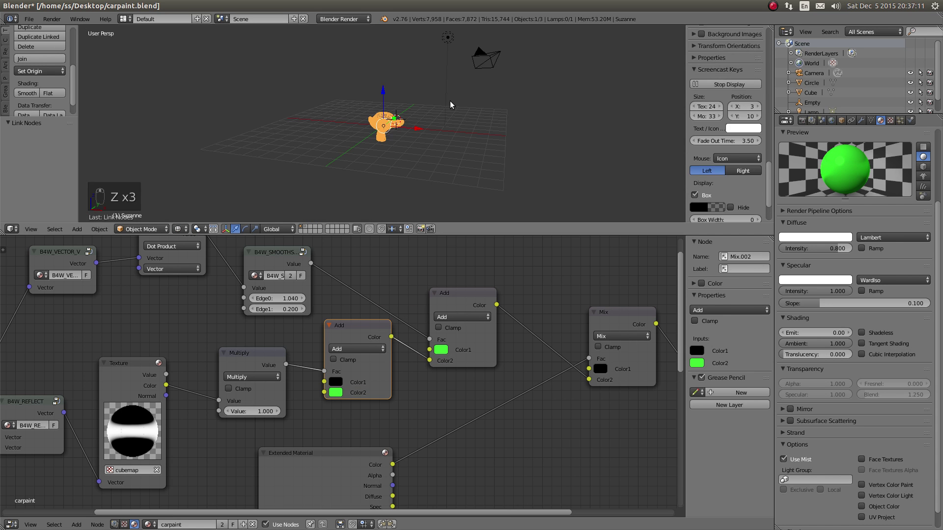
pyautogui.press('z')
pyautogui.scroll(2, 445, 75)
pyautogui.moveTo(444, 75); pyautogui.dragTo(417, 110, button='middle')
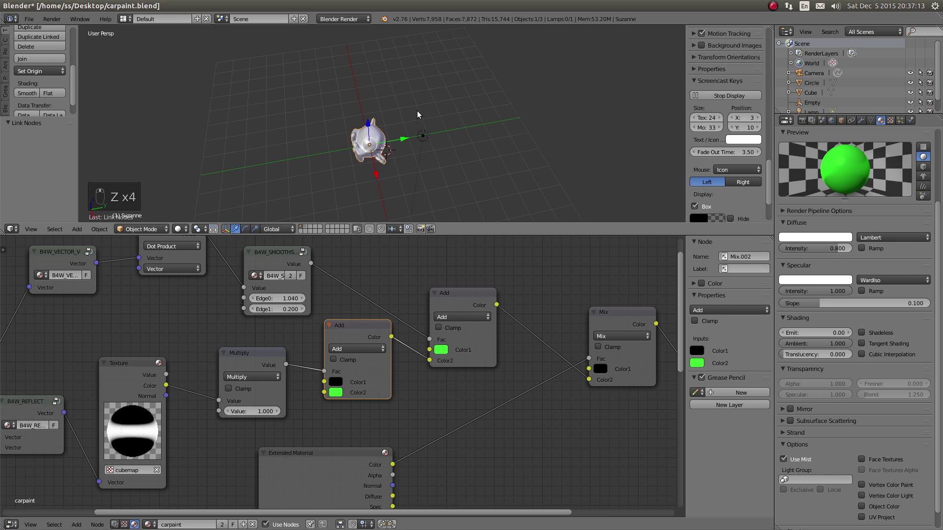
pyautogui.rightClick(423, 138)
pyautogui.moveTo(451, 129); pyautogui.dragTo(295, 157)
pyautogui.moveTo(359, 123); pyautogui.dragTo(378, 61, button='middle')
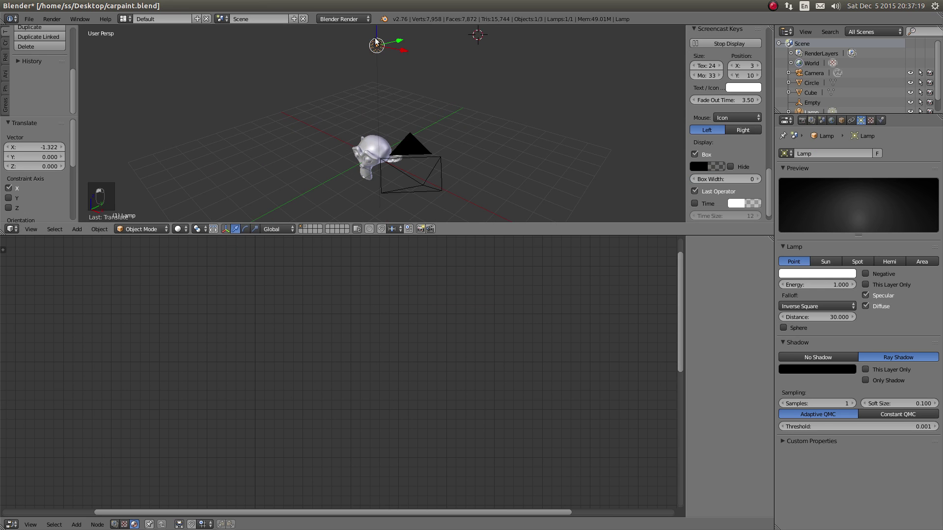
# Step: Move the lamp about -0.513 along Y and about -1.655 along X
pyautogui.press('g')
pyautogui.press('z')
pyautogui.click(390, 151)
pyautogui.moveTo(390, 151); pyautogui.dragTo(370, 157, button='middle')
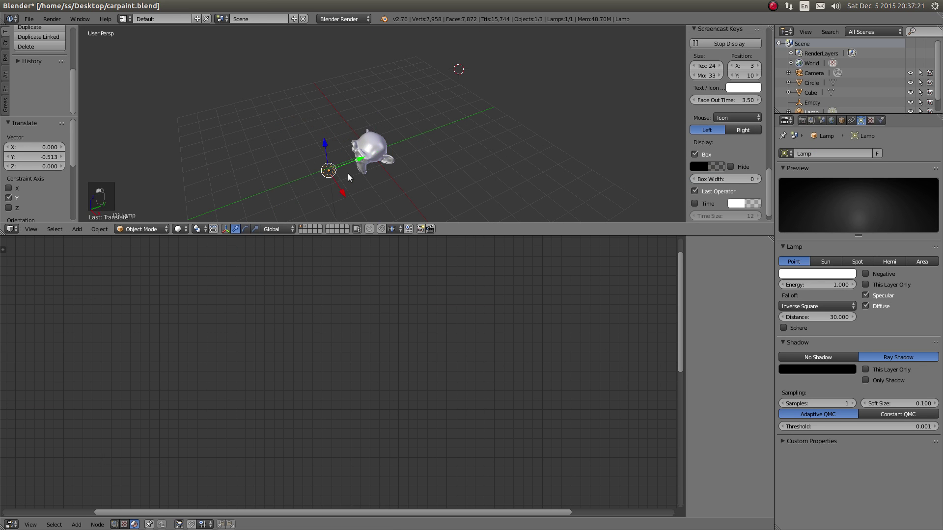
pyautogui.press('g')
pyautogui.press('x')
pyautogui.click(361, 177)
# Step: Save the scene over the existing carpaint.blend
pyautogui.scroll(3, 361, 177)
pyautogui.hotkey('ctrl', 's')
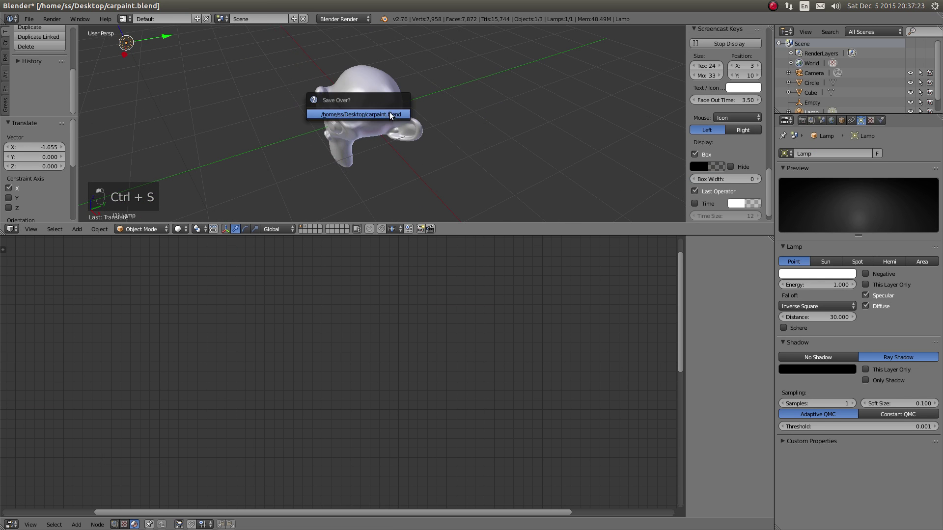
pyautogui.click(388, 111)
# Step: Check Suzanne's green material in textured shading, and return the viewport to solid shading
pyautogui.hotkey('alt', 'z')
pyautogui.scroll(3, 363, 115)
pyautogui.moveTo(357, 122); pyautogui.dragTo(401, 101, button='middle')
pyautogui.scroll(-4, 401, 101)
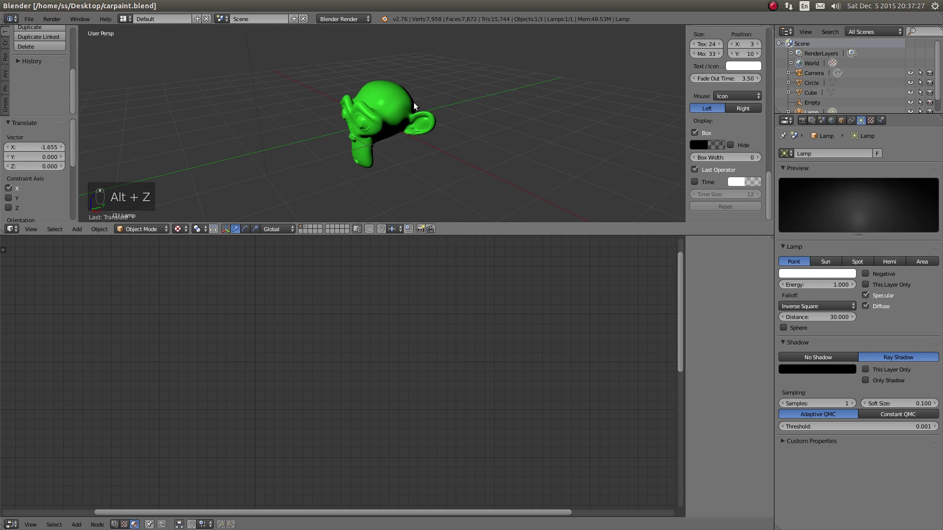
pyautogui.press('z')
pyautogui.press('z')
pyautogui.hotkey('ctrl', 's')
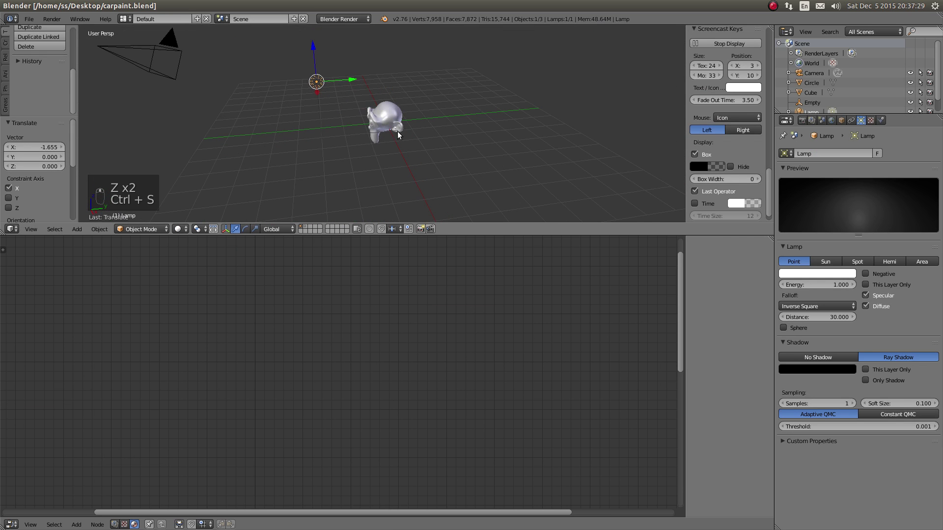
pyautogui.scroll(3, 397, 122)
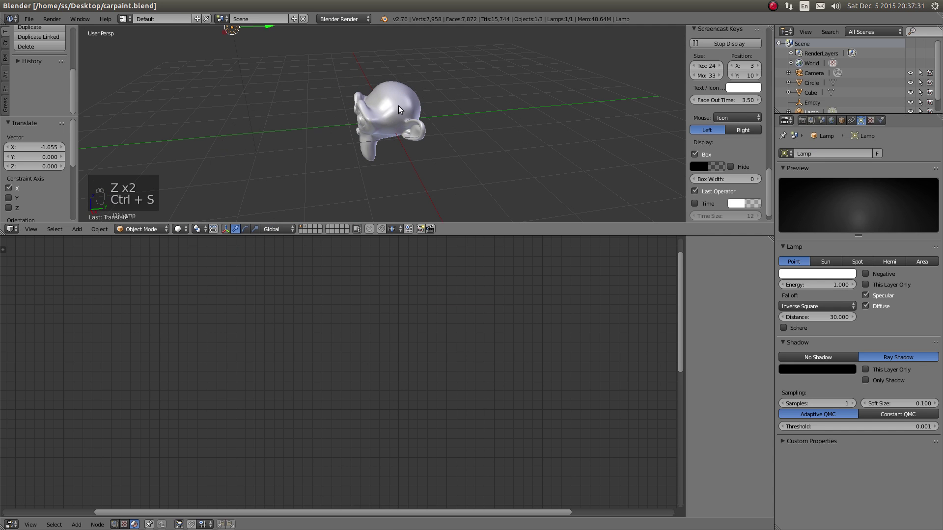
# Step: Select Suzanne and try an HSV saturation of 0.7 on Color2 of the Add node fed by the Multiply node
pyautogui.rightClick(396, 110)
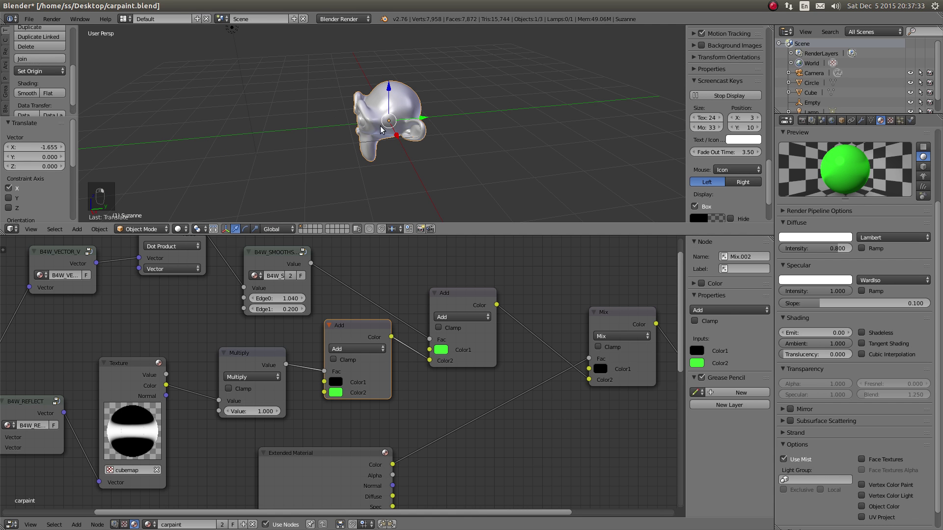
pyautogui.click(340, 395)
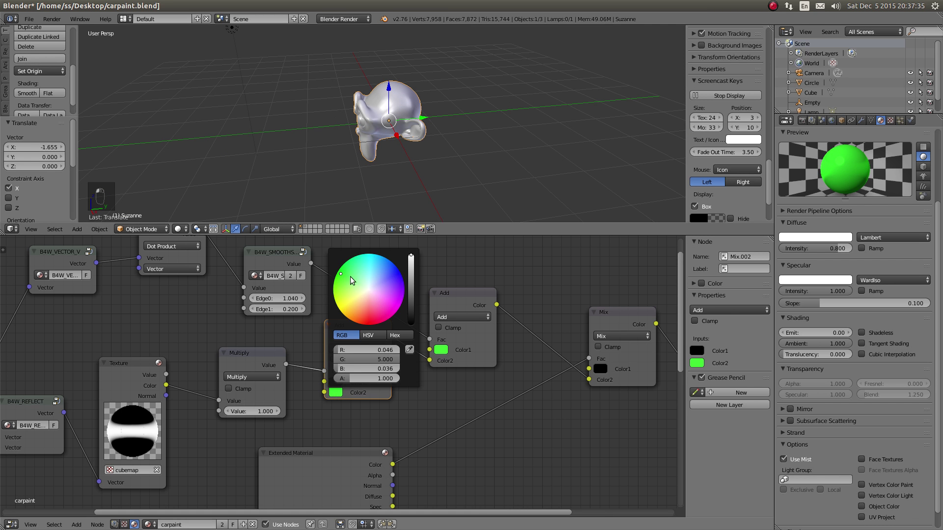
pyautogui.click(368, 335)
pyautogui.click(373, 359)
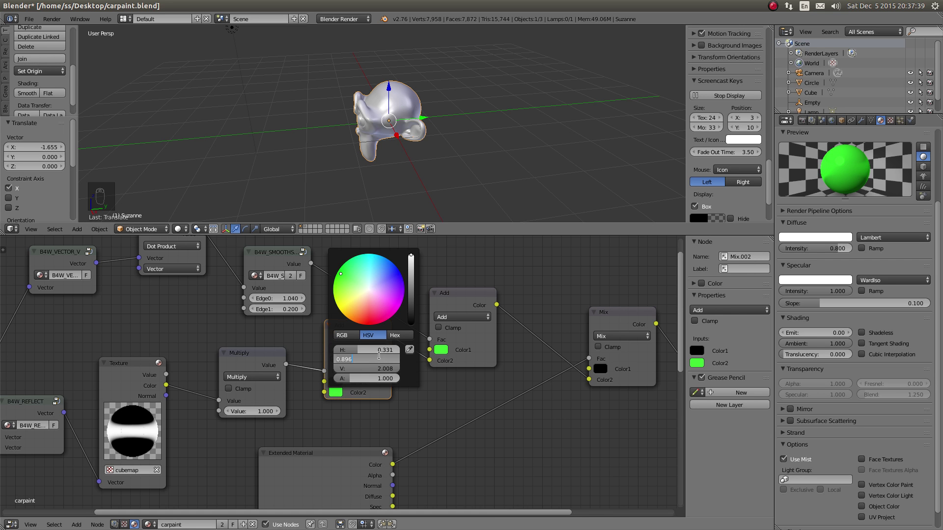
pyautogui.write('0.7')
pyautogui.press('Return')
pyautogui.hotkey('ctrl', 'z')
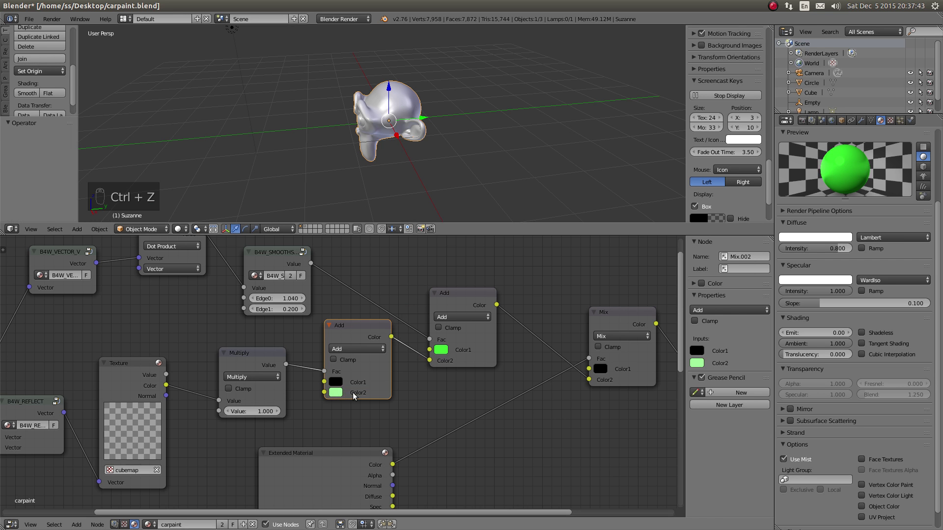
# Step: Try a saturation of 0.5 on the duplicated Add node's Color2, and readjust the saturation to a light green
pyautogui.click(336, 391)
pyautogui.click(370, 358)
pyautogui.write('0.7')
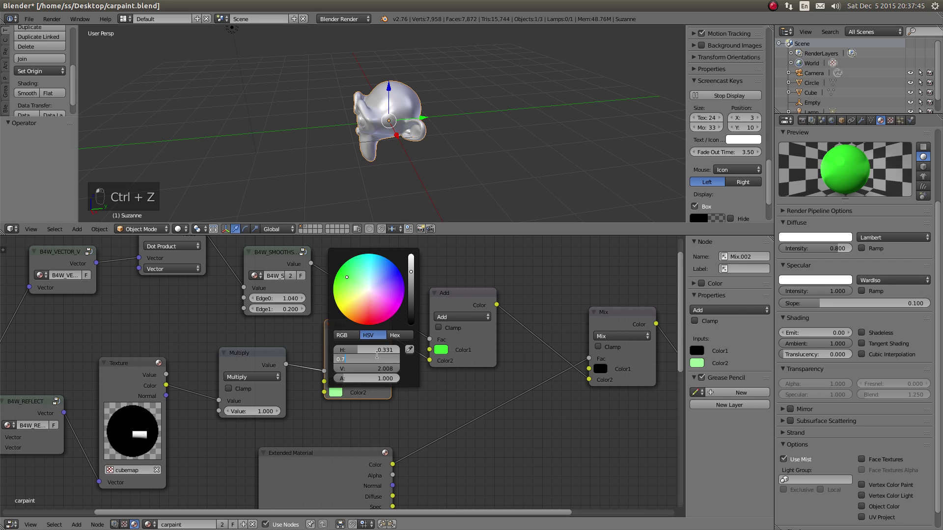
pyautogui.press('BackSpace')
pyautogui.write('5')
pyautogui.press('Return')
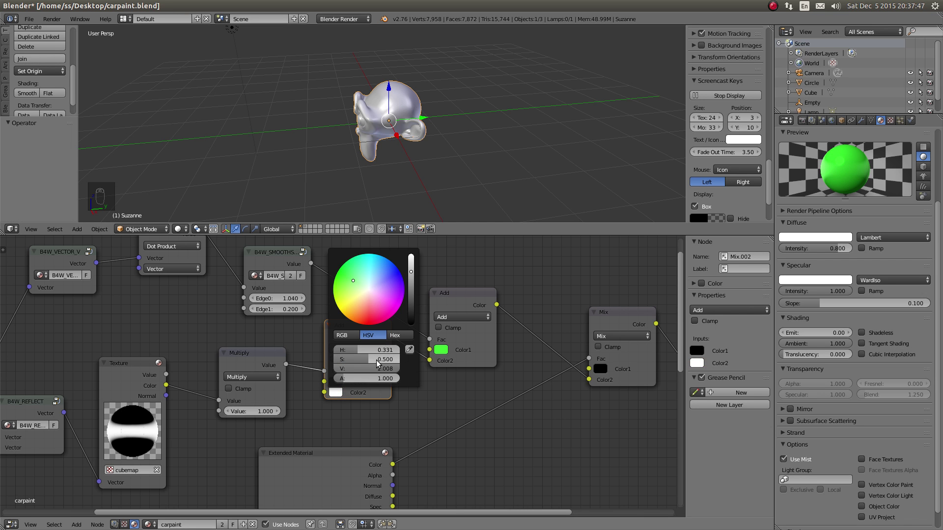
pyautogui.click(376, 360)
pyautogui.write('0.8')
pyautogui.press('Return')
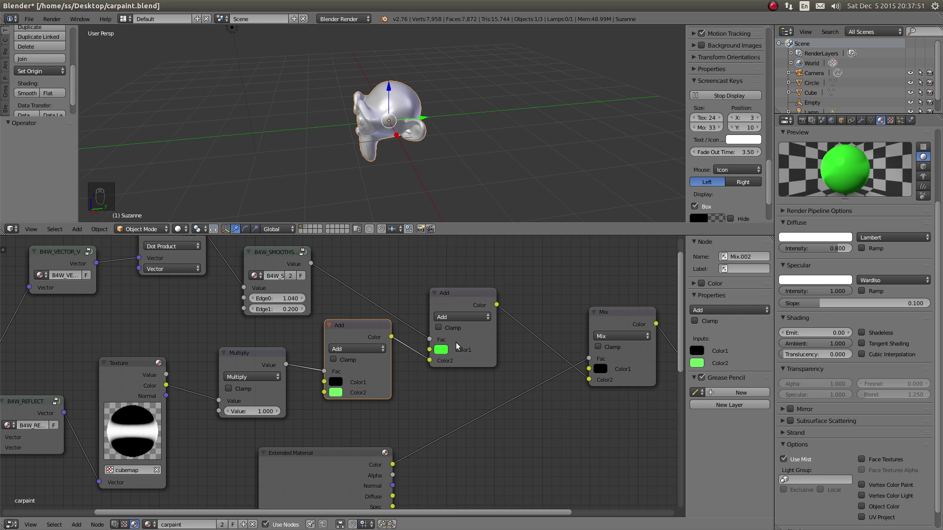
# Step: Switch the viewport to rendered shading and set the HSV saturation of the original Add node's Color1 to 0.5
pyautogui.click(441, 350)
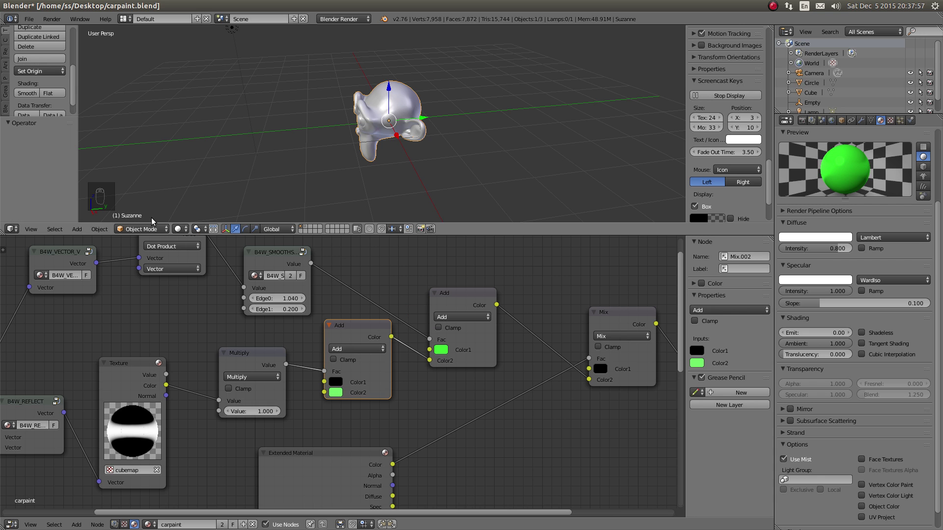
pyautogui.click(179, 231)
pyautogui.click(192, 163)
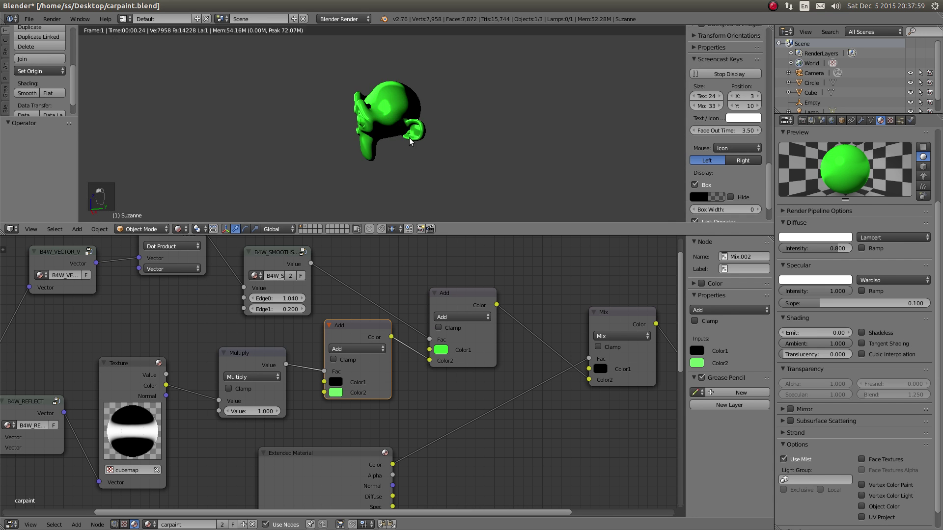
pyautogui.scroll(5, 412, 128)
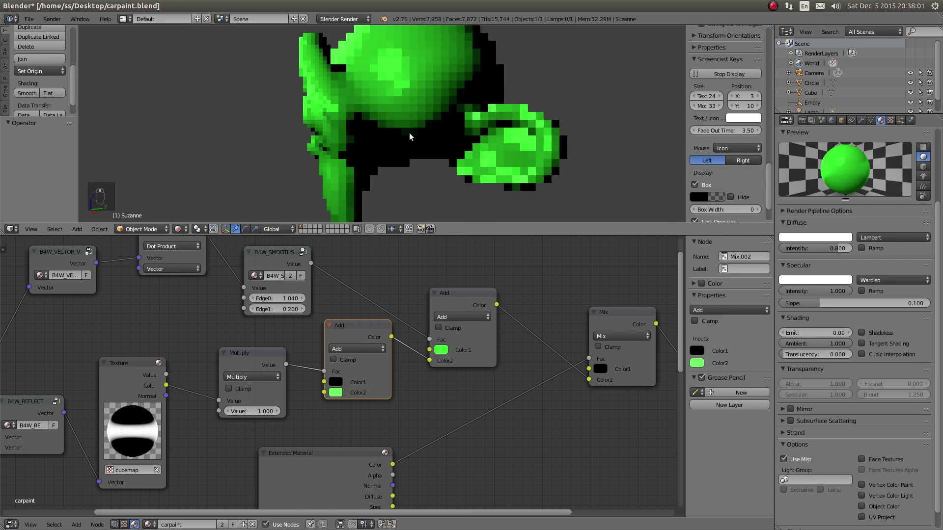
pyautogui.click(444, 350)
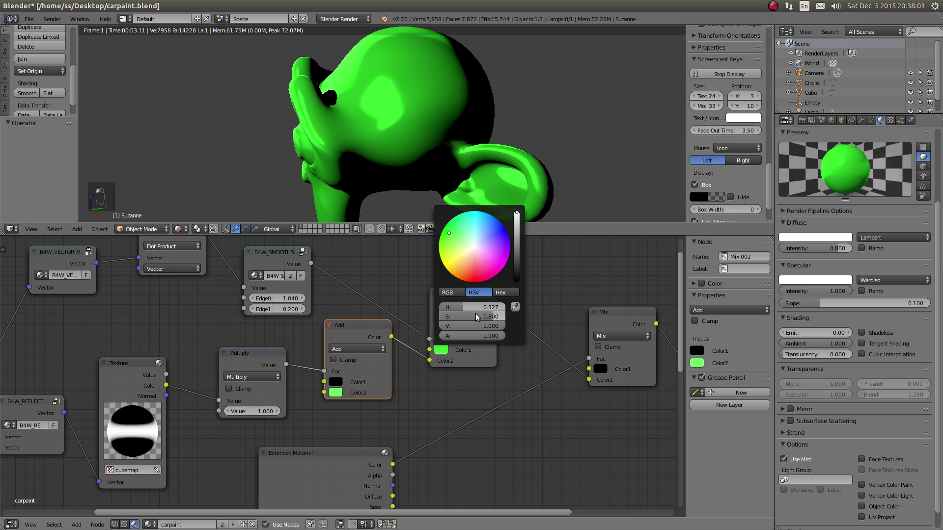
pyautogui.write('0.5')
pyautogui.press('Return')
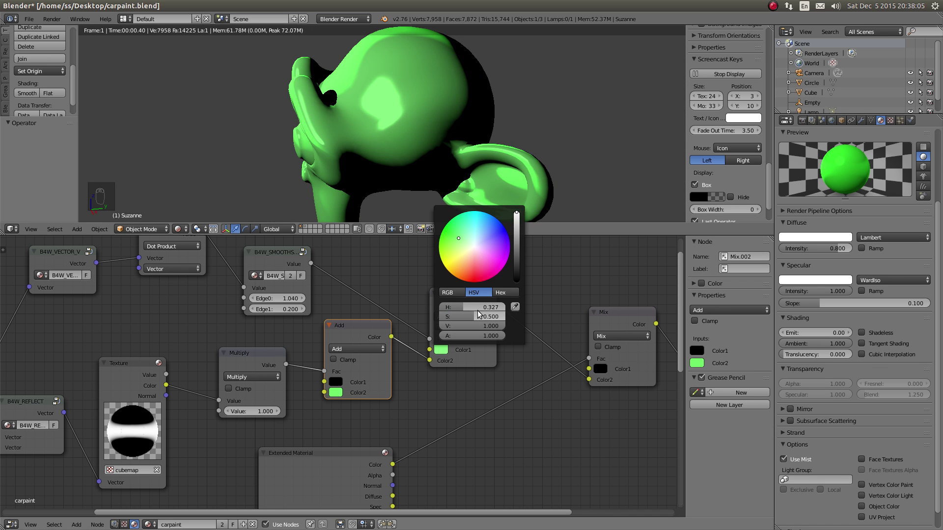
# Step: Raise the saturation of the original Add node's Color1 to 0.6 and on to 0.7
pyautogui.click(478, 318)
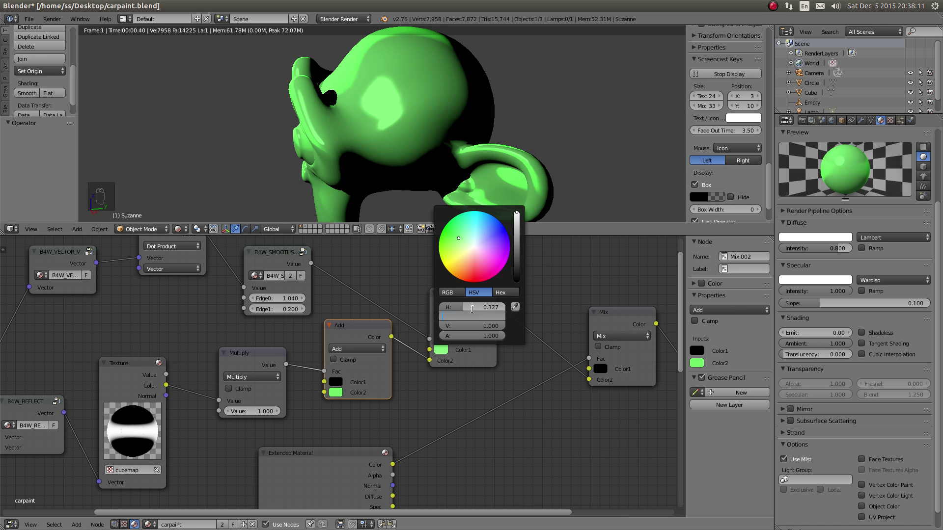
pyautogui.write('6')
pyautogui.press('Return')
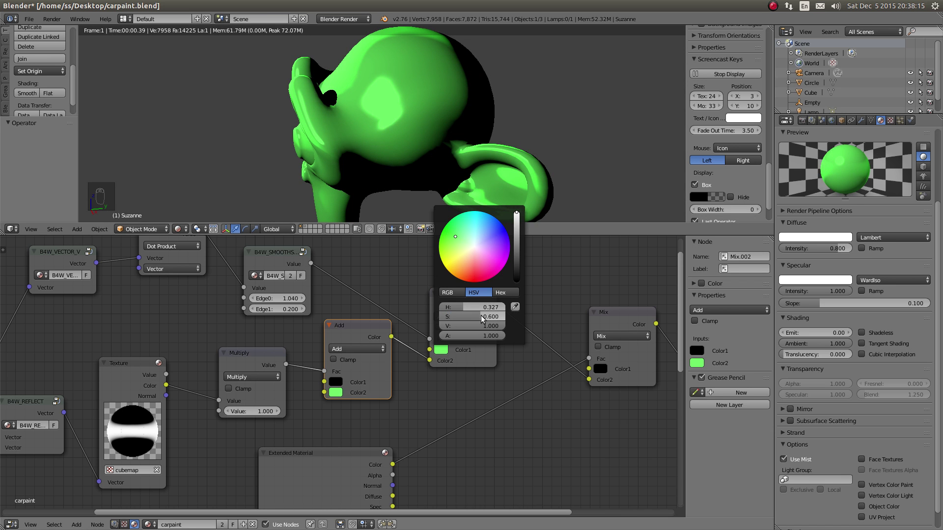
pyautogui.click(483, 317)
pyautogui.write('0.7')
pyautogui.press('Return')
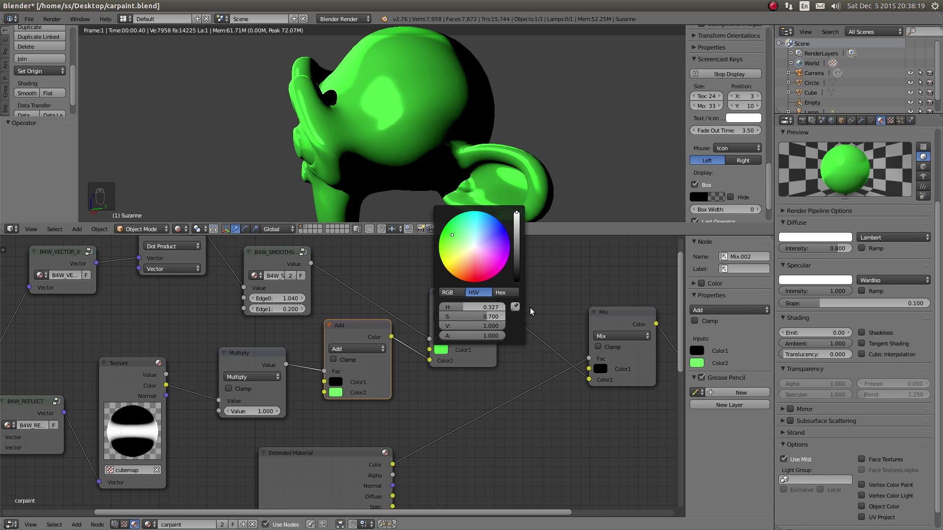
pyautogui.scroll(-5, 398, 117)
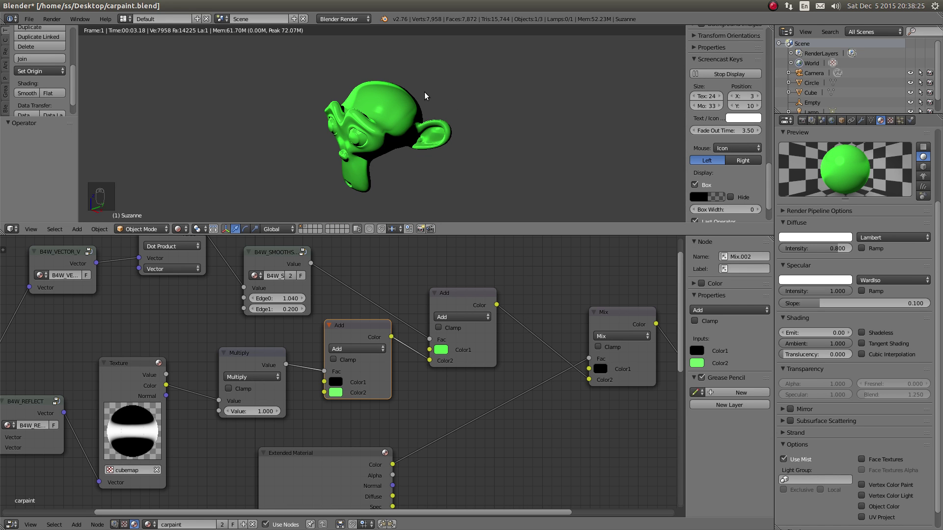
# Step: Save carpaint.blend and return the viewport to solid shading
pyautogui.hotkey('ctrl', 's')
pyautogui.press('z')
pyautogui.press('z')
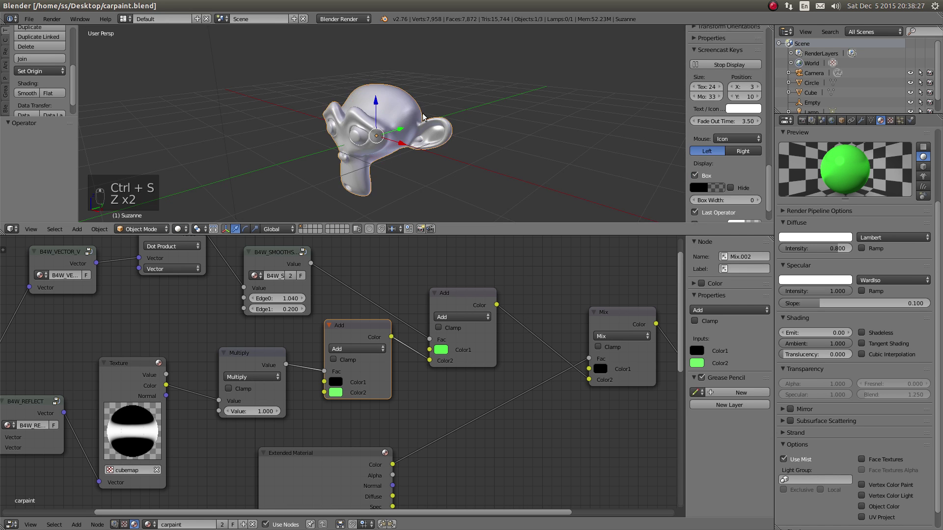
pyautogui.hotkey('ctrl', 's')
# Step: Export the scene as Blend4Web HTML to the Desktop folder as carpaint.html
pyautogui.press('space')
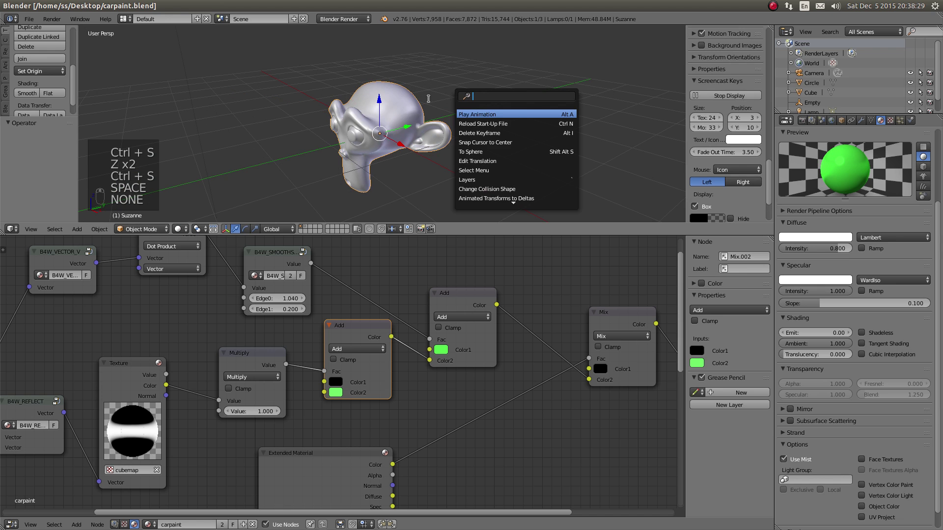
pyautogui.write('b4w')
pyautogui.click(496, 113)
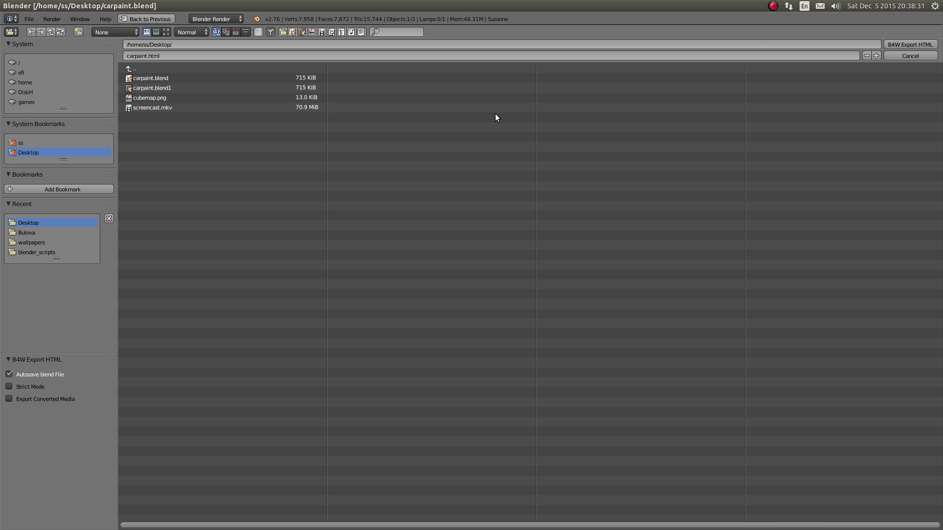
pyautogui.click(894, 46)
# Step: Switch to the desktop, open the exported carpaint.html in Chrome and bring up its Blend4Web Player page
pyautogui.click(14, 6)
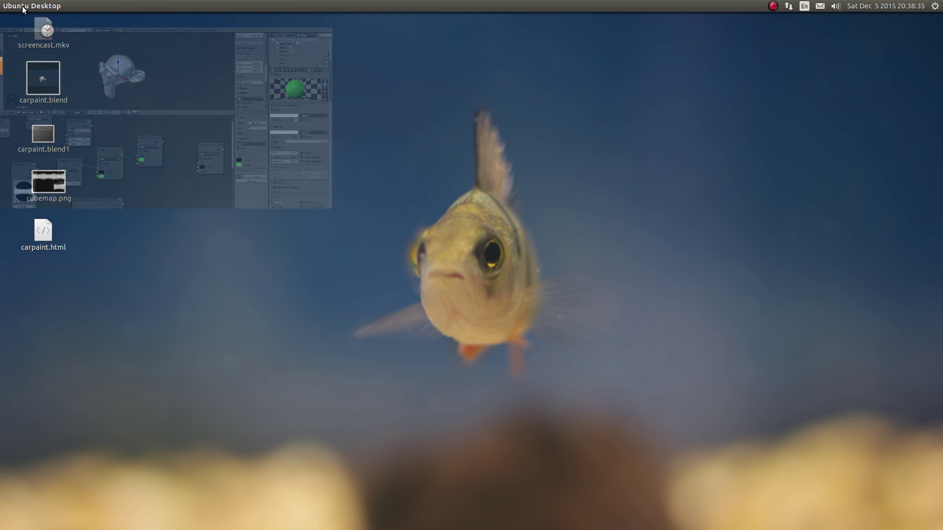
pyautogui.doubleClick(51, 229)
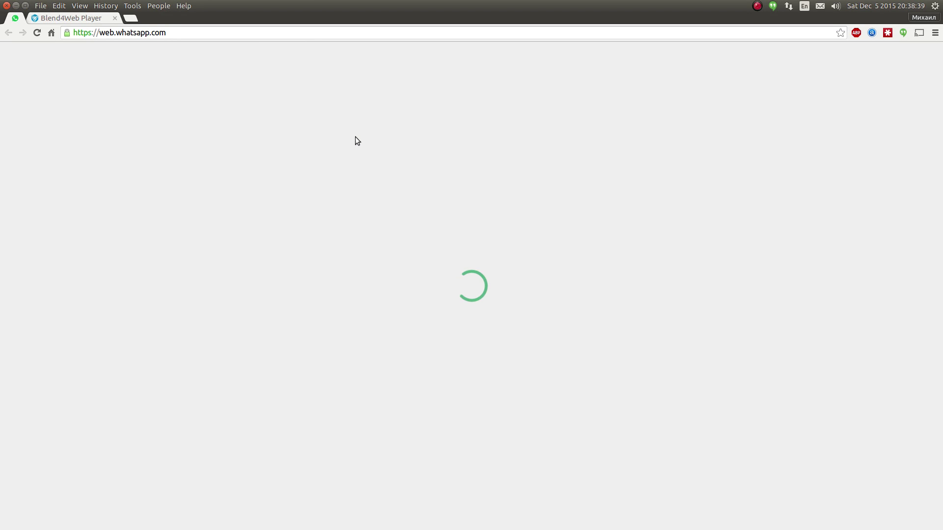
pyautogui.click(63, 19)
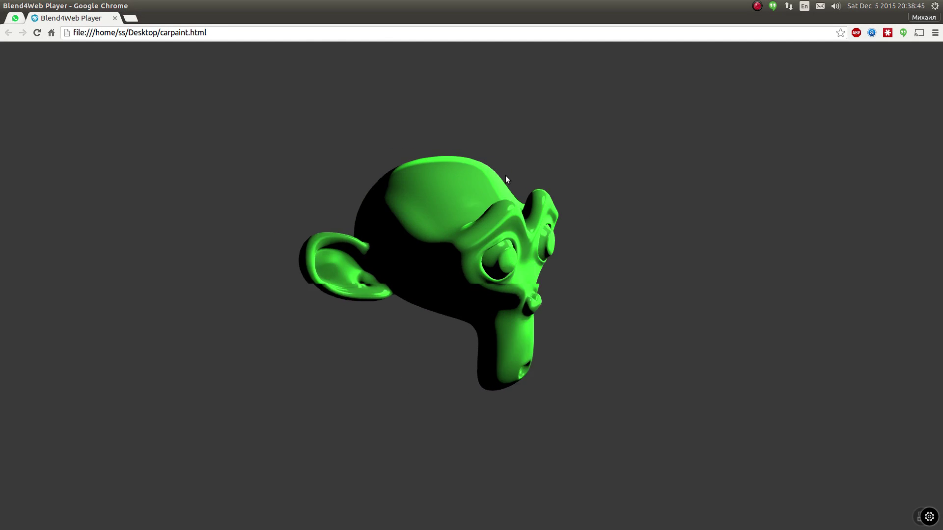
# Step: Examine Suzanne's car paint from several angles in the Blend4Web Player, and switch back to Blender
pyautogui.moveTo(506, 175); pyautogui.dragTo(547, 160)
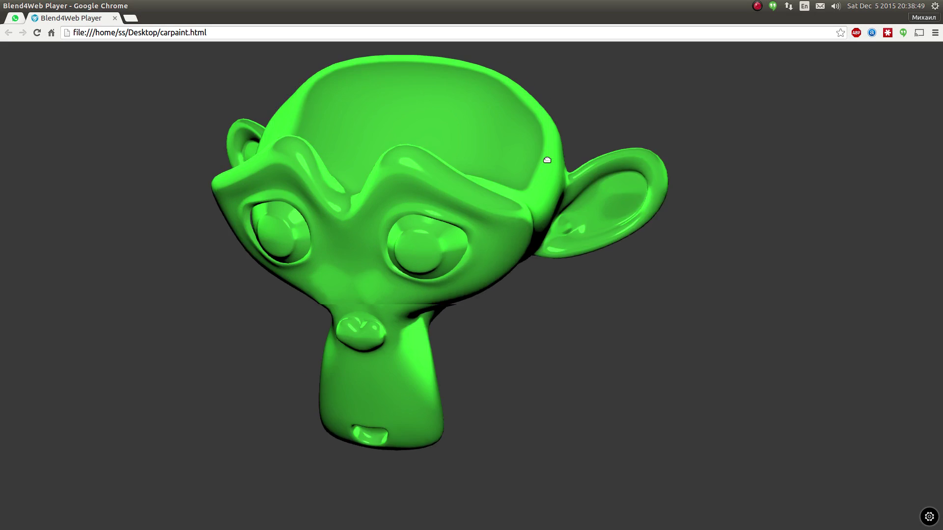
pyautogui.moveTo(413, 178); pyautogui.dragTo(332, 205)
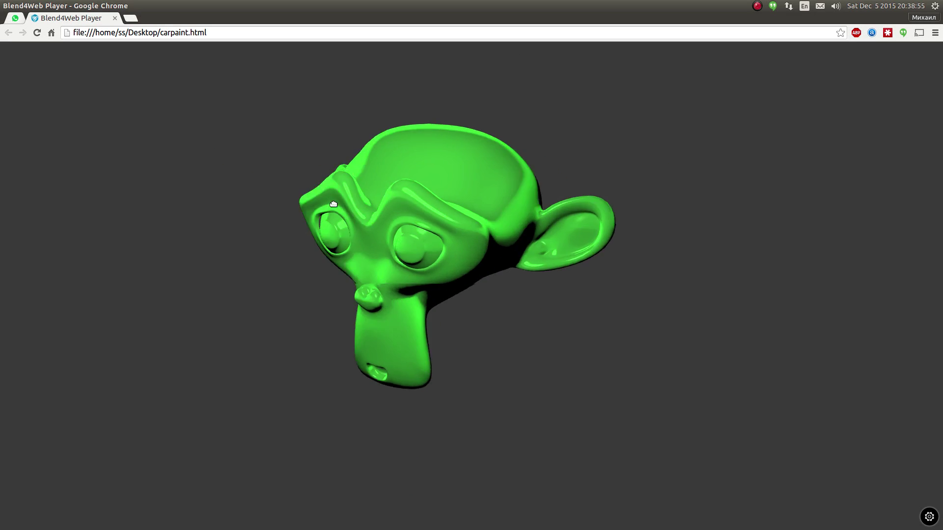
pyautogui.moveTo(415, 190); pyautogui.dragTo(529, 179)
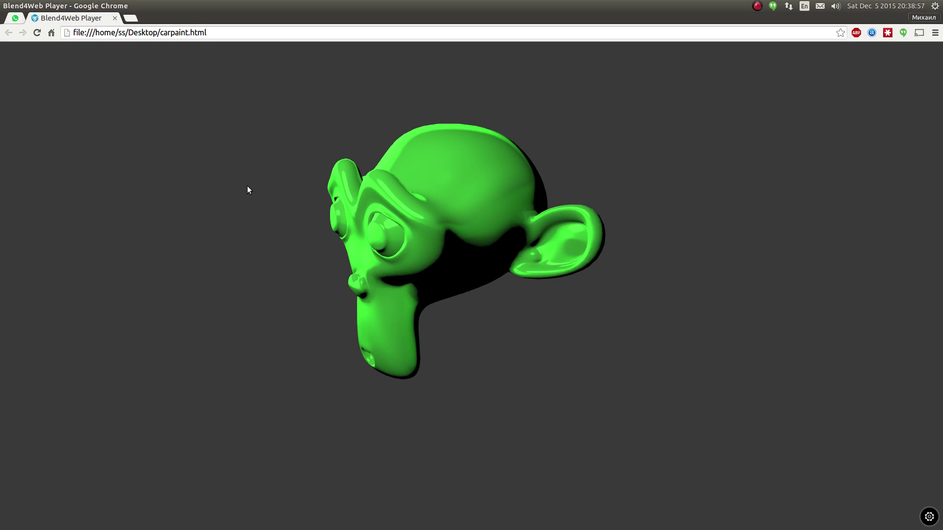
pyautogui.hotkey('alt', 'Tab')
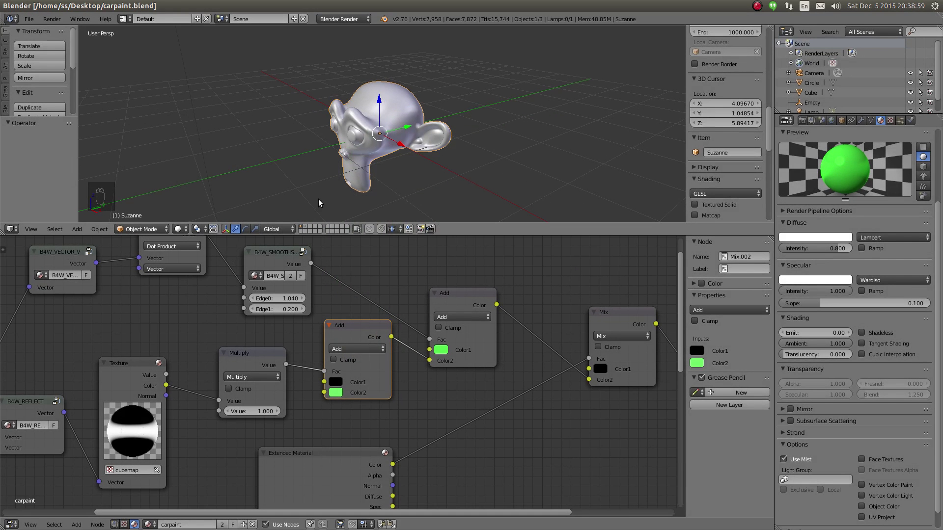
# Step: Show the layer containing the cubemap's cube and ring in wireframe, and select the Circle ring inside the cube
pyautogui.click(305, 227)
pyautogui.press('z')
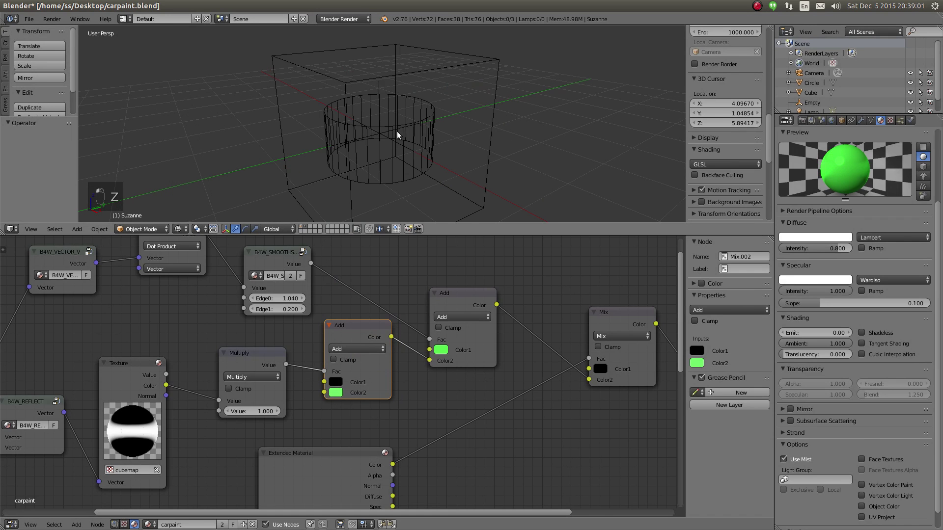
pyautogui.rightClick(397, 132)
pyautogui.click(428, 112)
pyautogui.rightClick(427, 120)
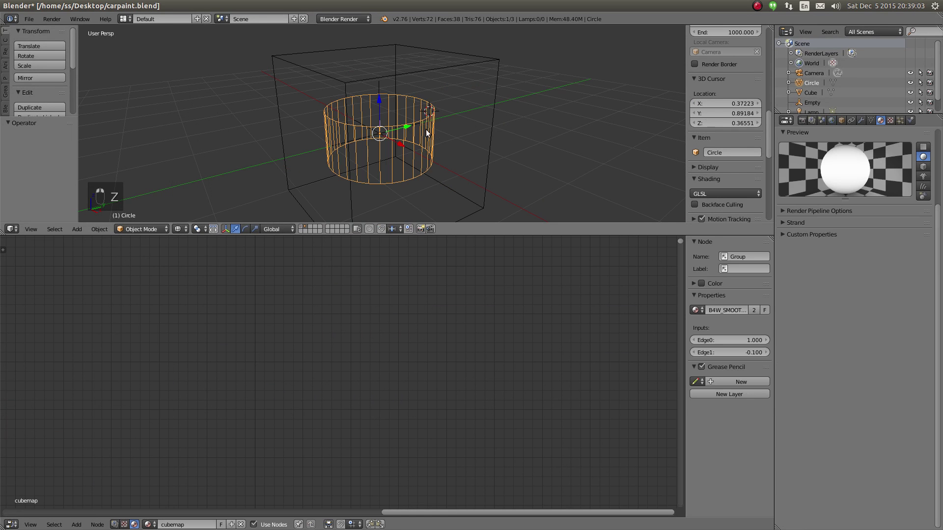
pyautogui.moveTo(426, 129); pyautogui.dragTo(444, 84, button='middle')
pyautogui.press('r')
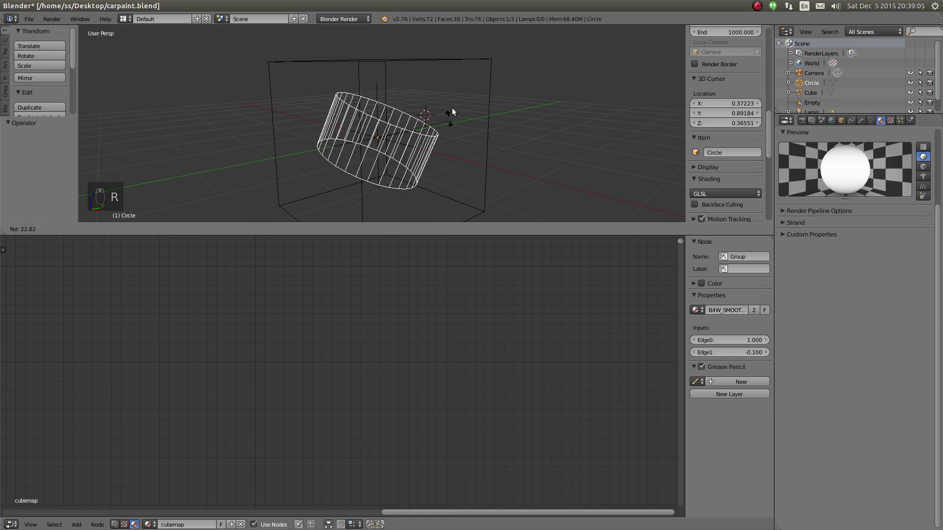
pyautogui.press('Escape')
pyautogui.moveTo(443, 116); pyautogui.dragTo(441, 132, button='middle')
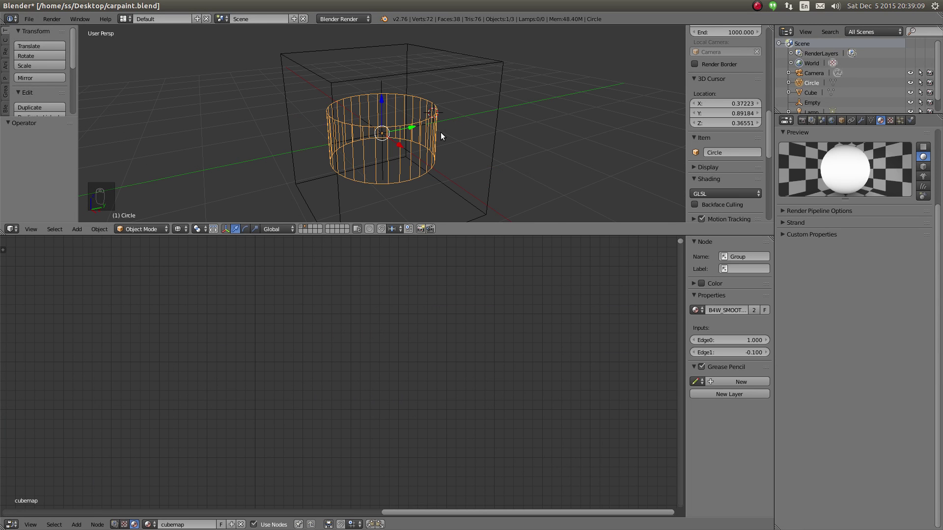
# Step: Deselect all objects in the cubemap layer and save carpaint.blend
pyautogui.moveTo(426, 139); pyautogui.dragTo(457, 124, button='middle')
pyautogui.press('a')
pyautogui.hotkey('ctrl', 's')
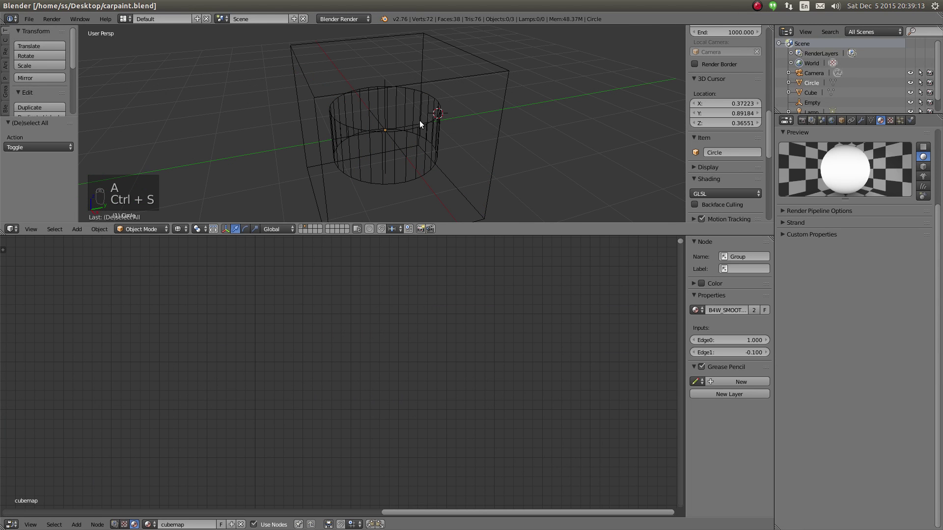
pyautogui.moveTo(384, 126); pyautogui.dragTo(373, 112, button='middle')
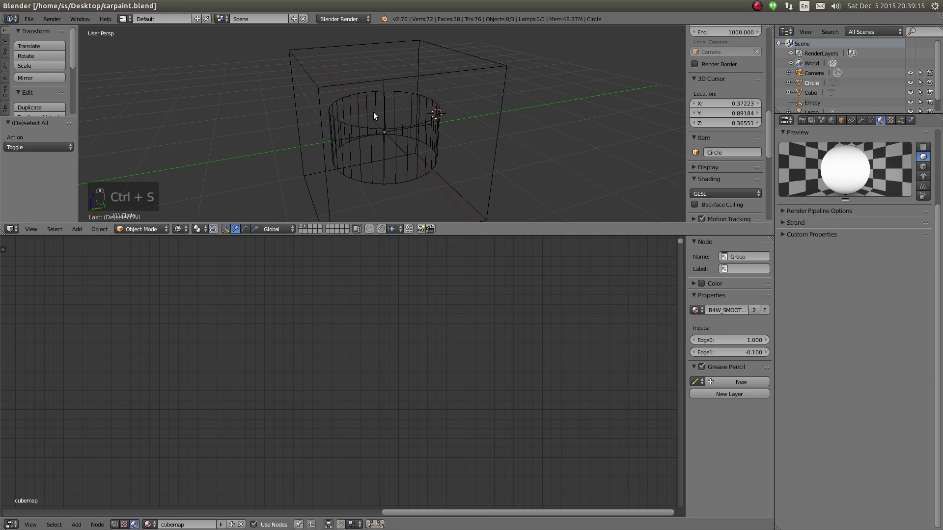